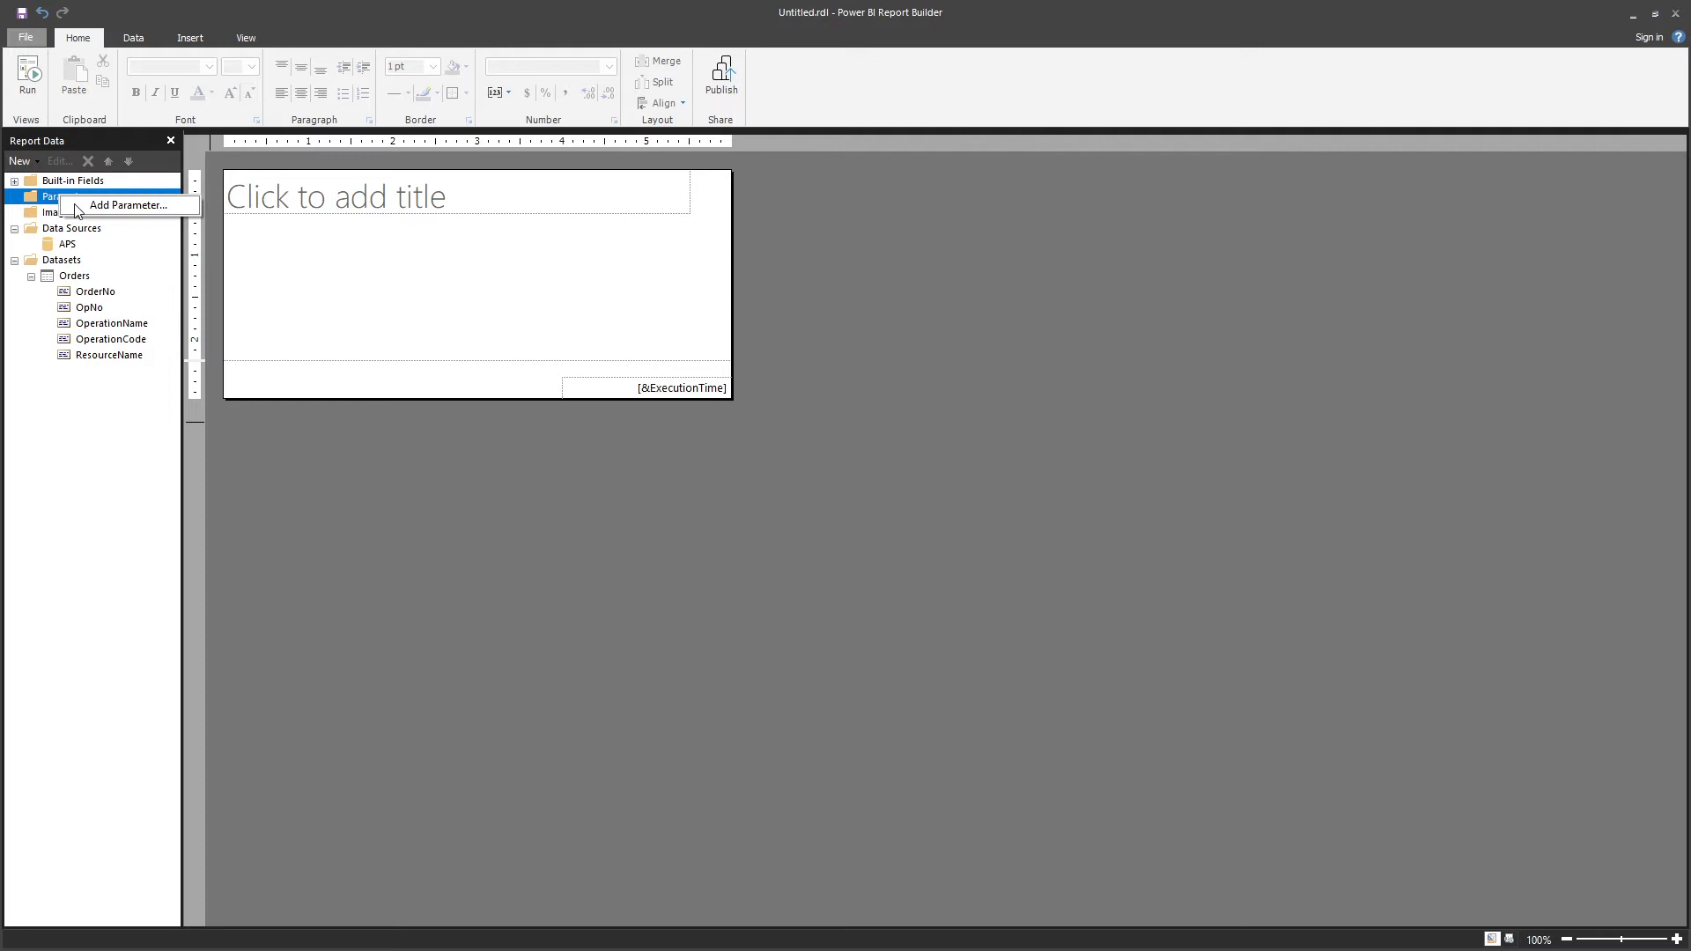
click(49, 432)
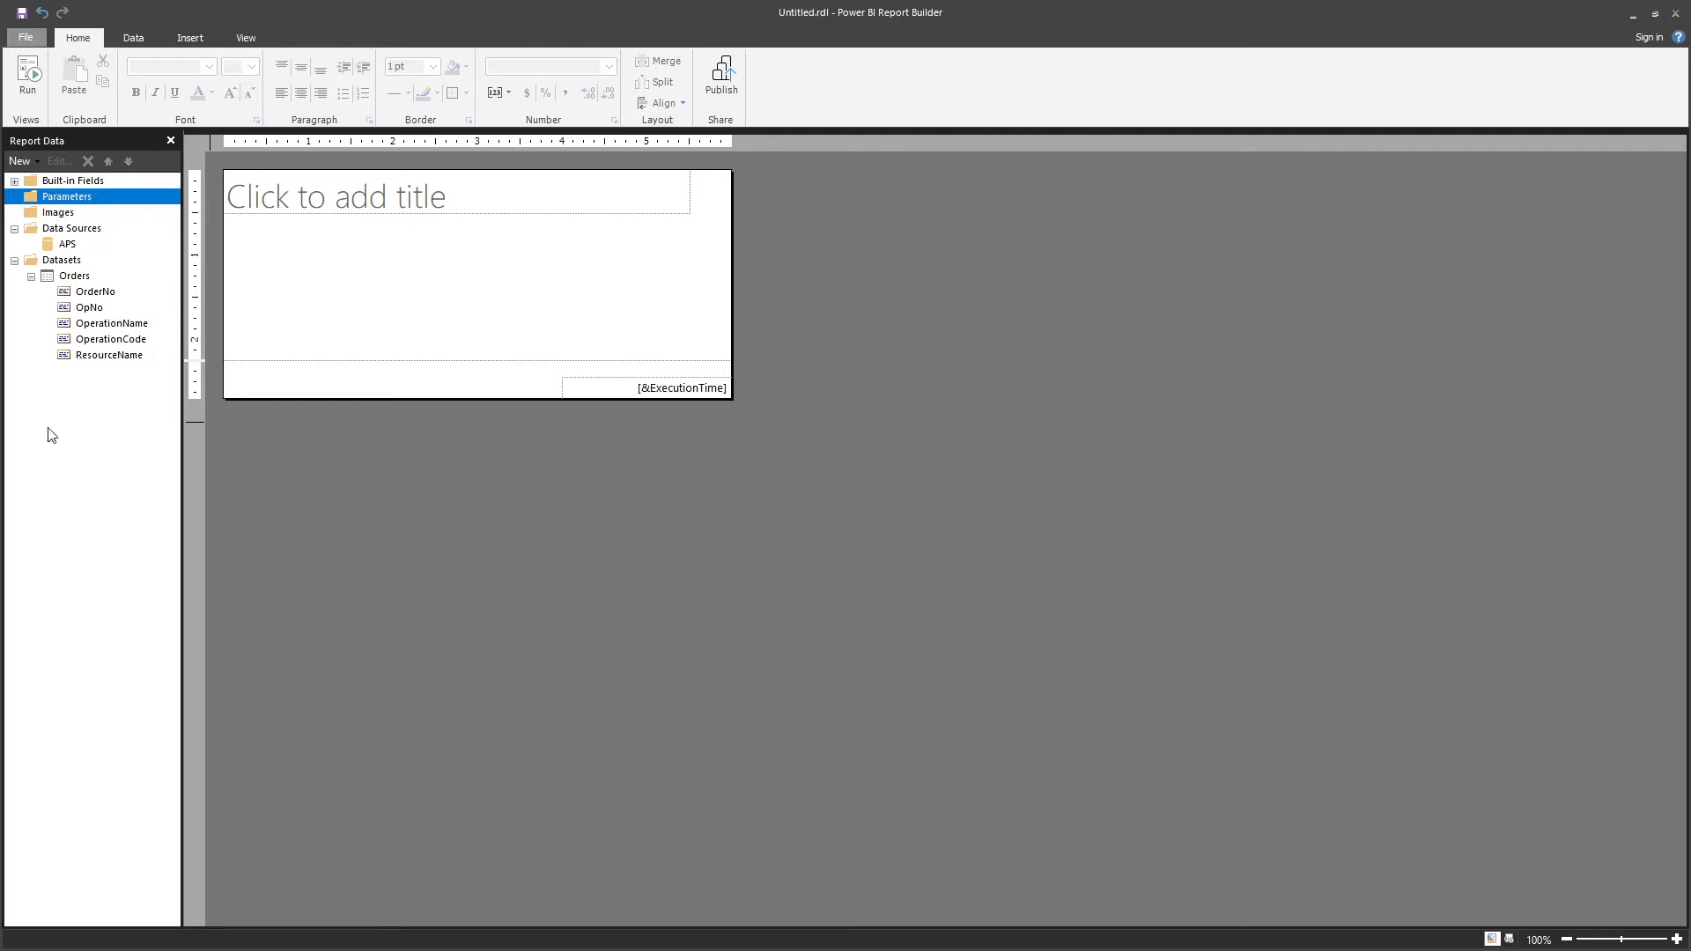
right_click(71, 278)
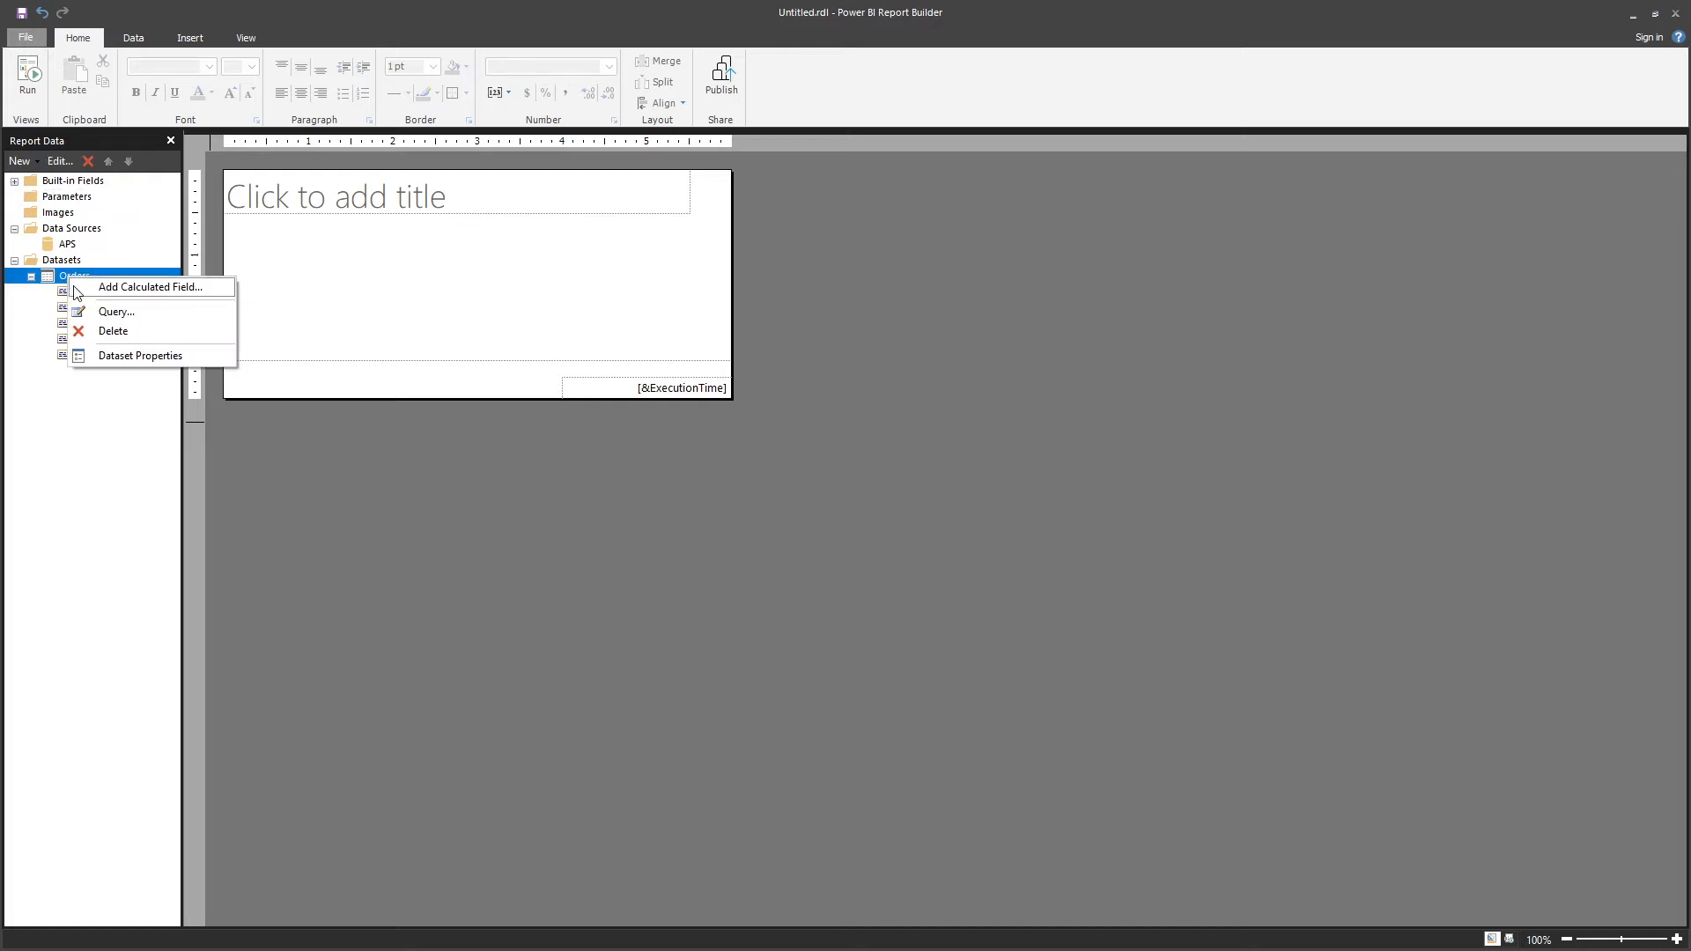
click(95, 311)
drag(585, 328, 616, 552)
click(1146, 714)
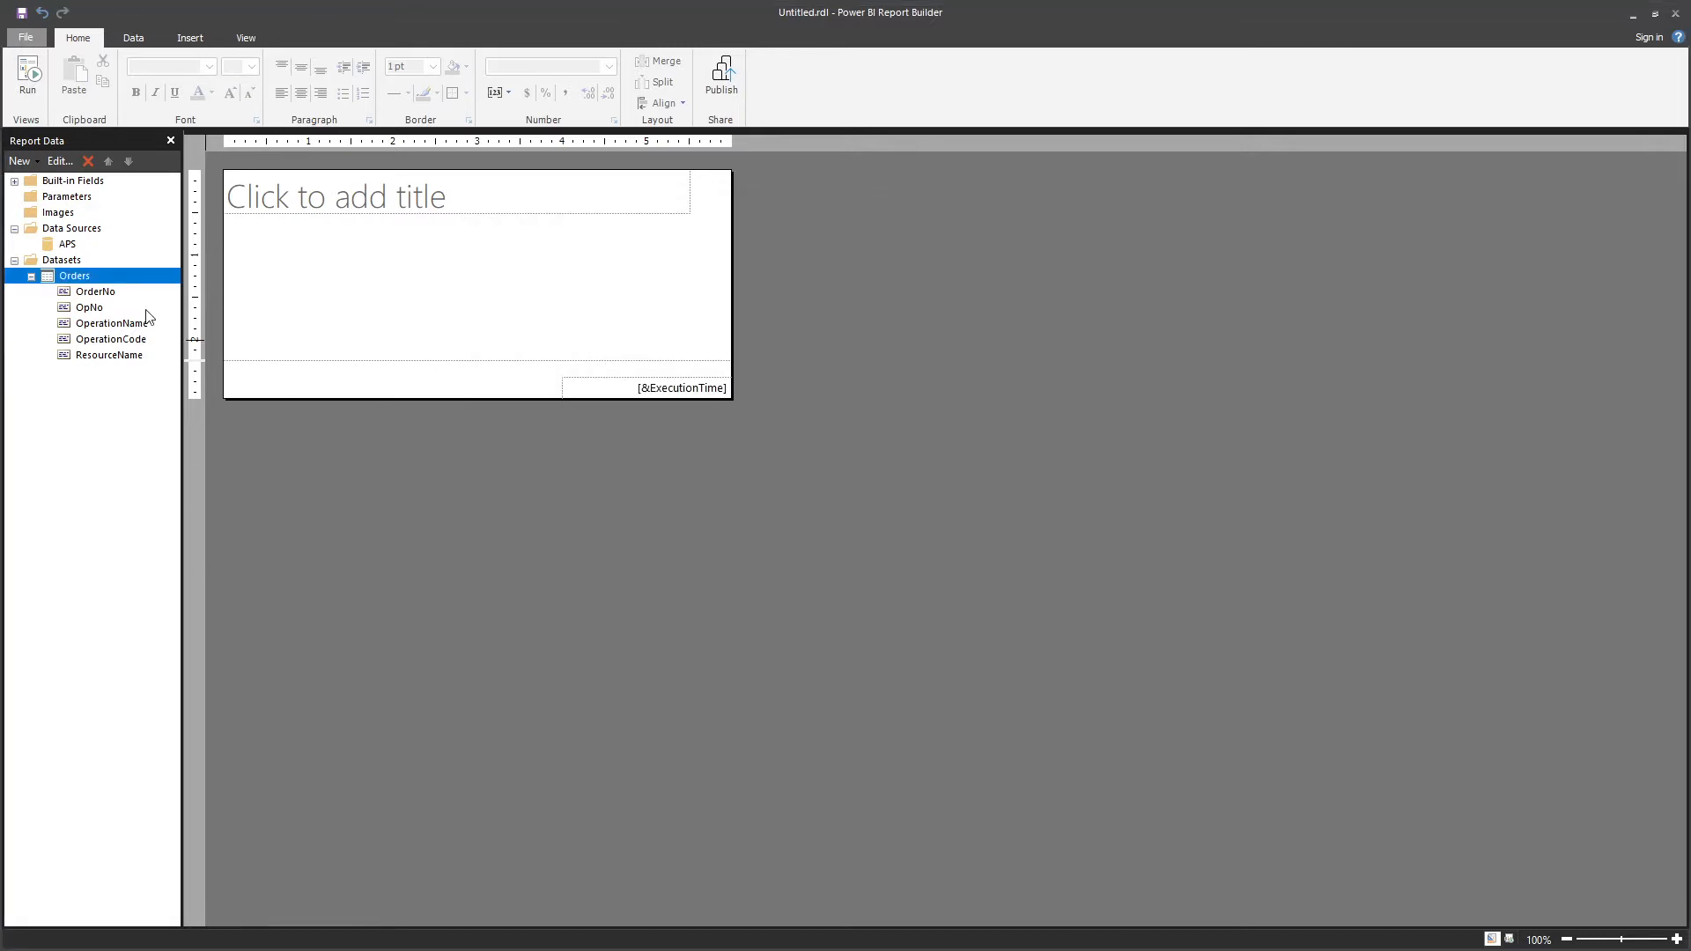
right_click(82, 282)
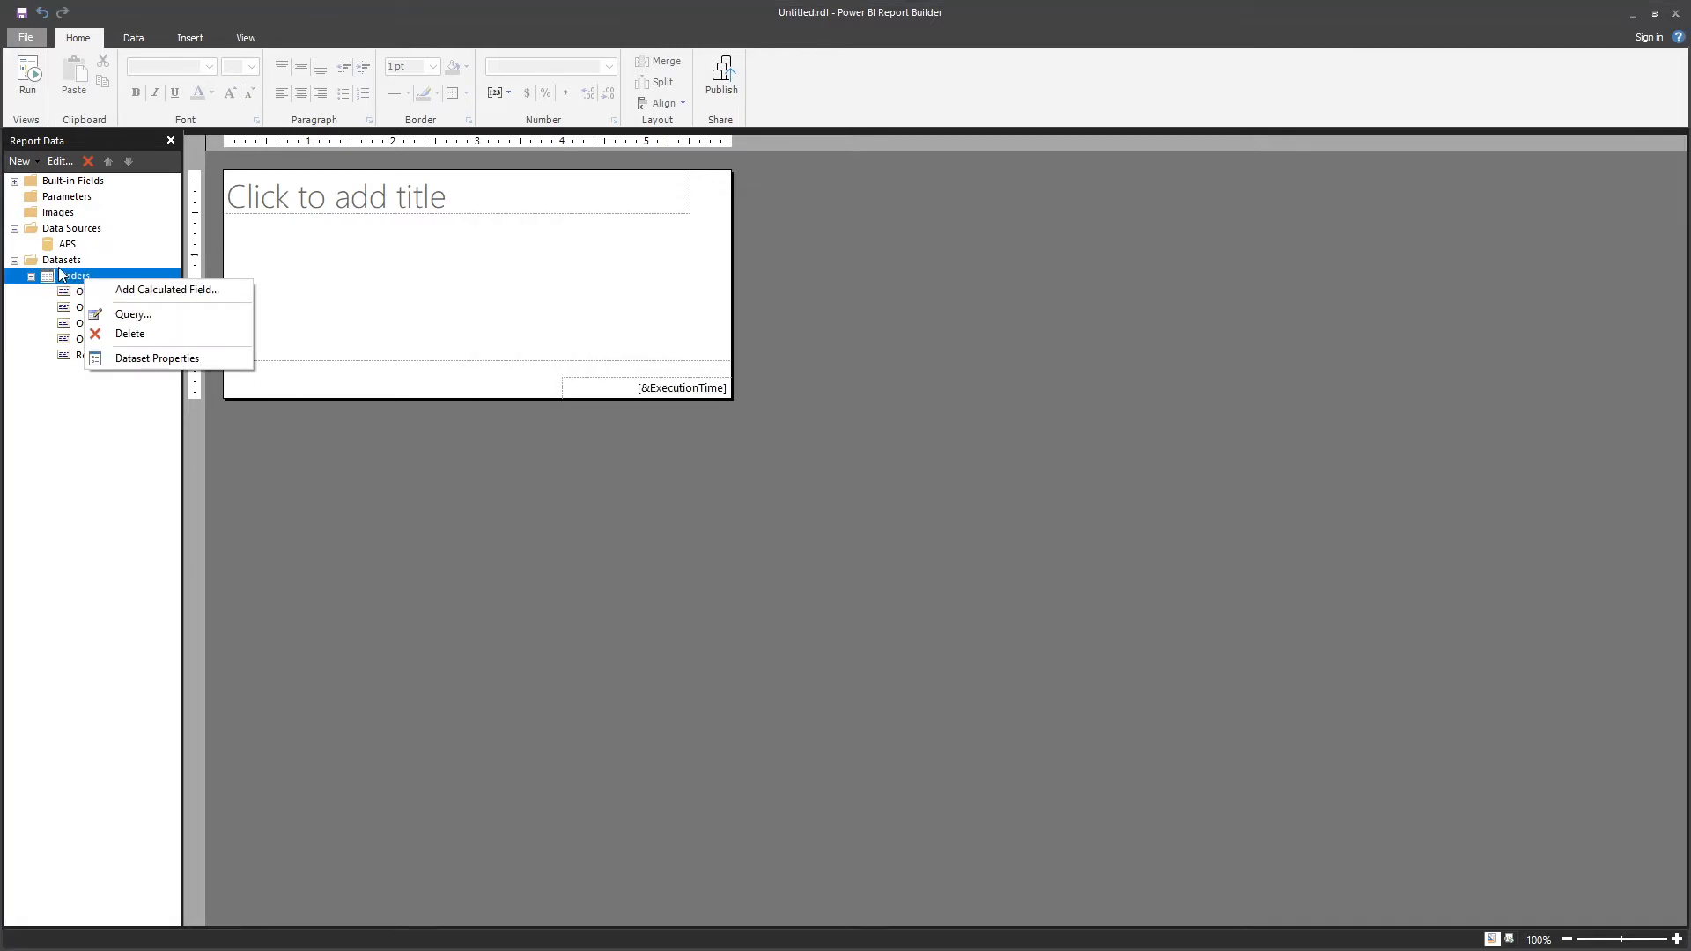
click(141, 316)
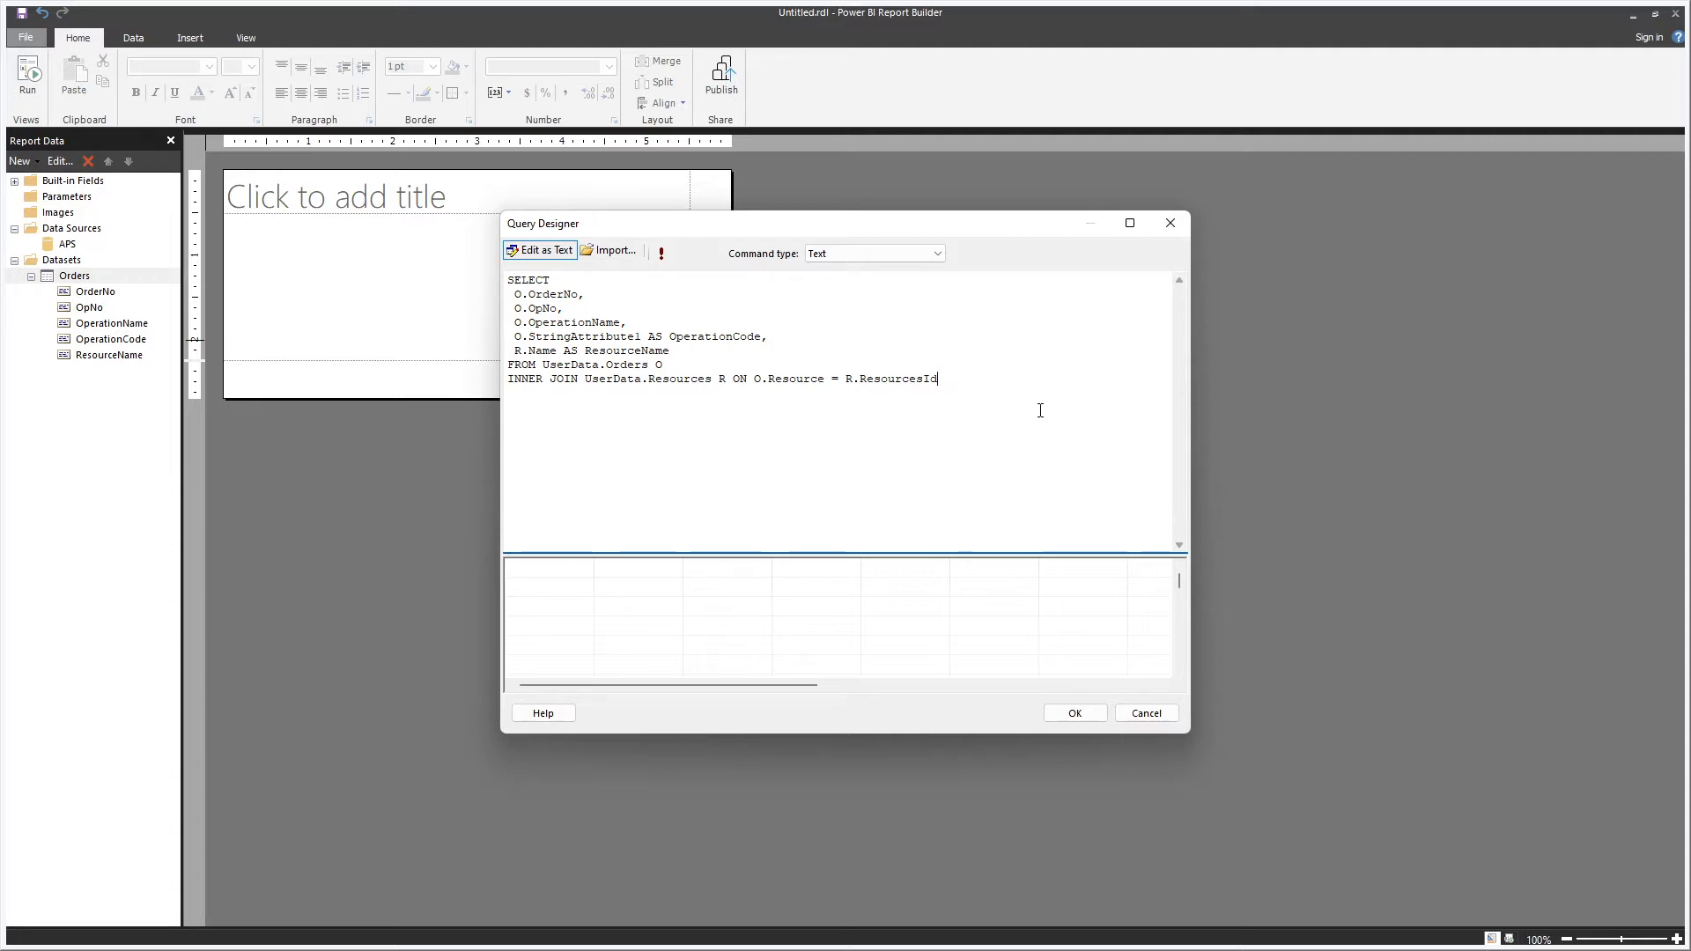
key(Return)
text(WHERE)
text( O.OpNp )
text(= @)
text(O)
text(pNumber)
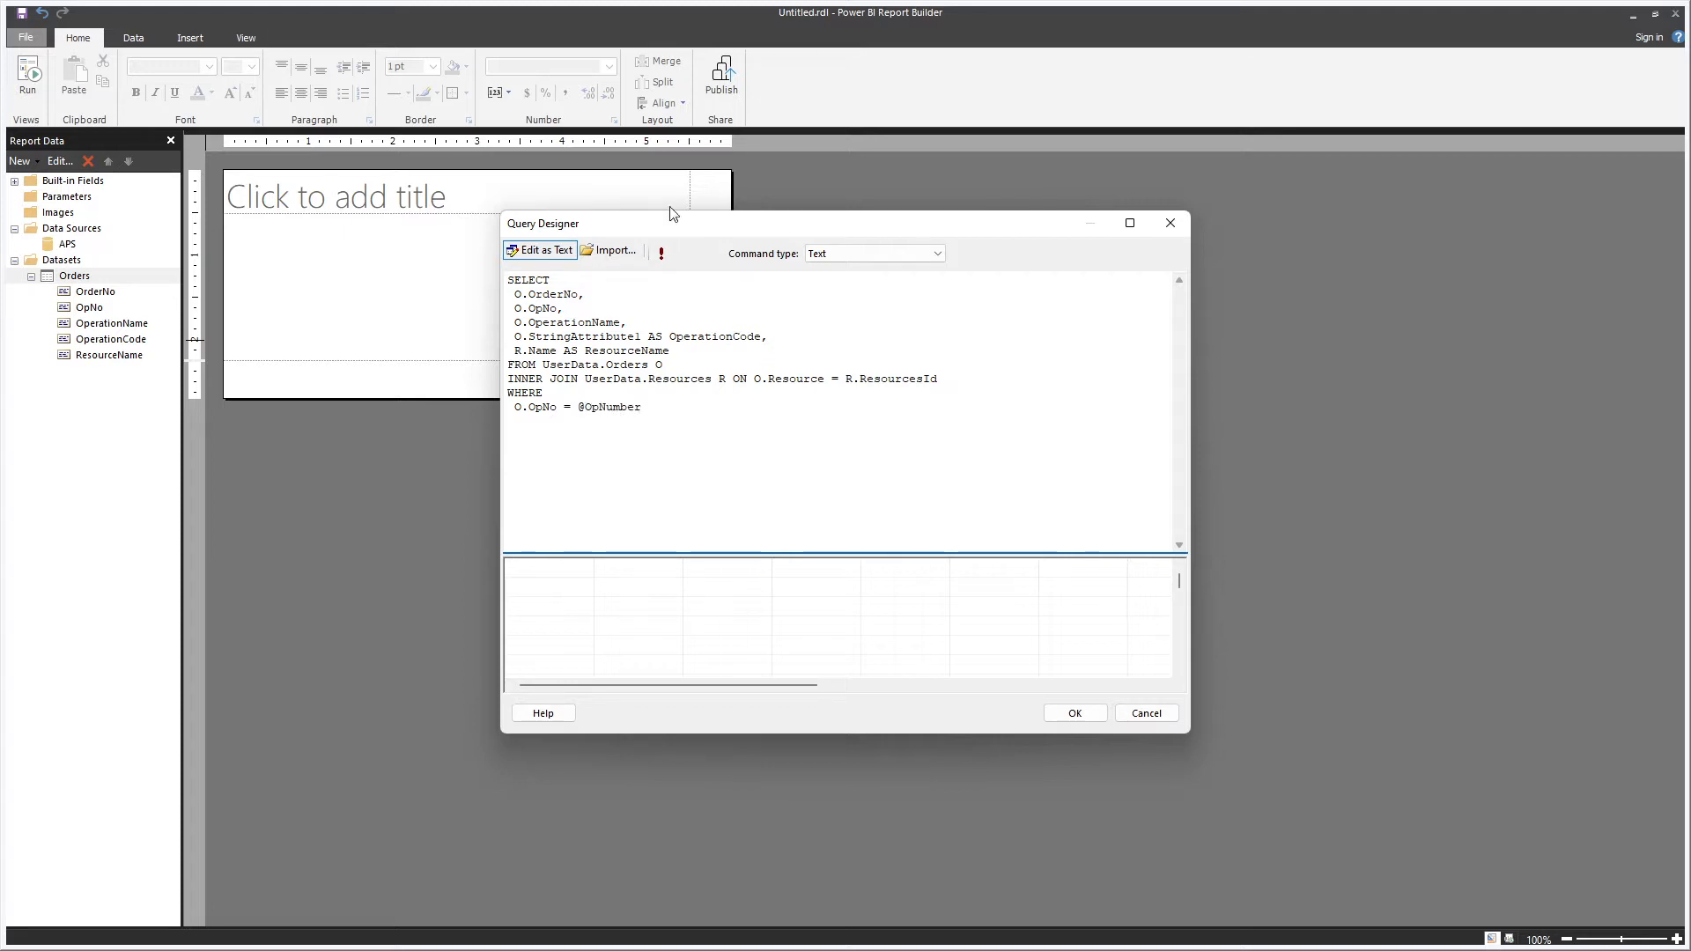
click(662, 254)
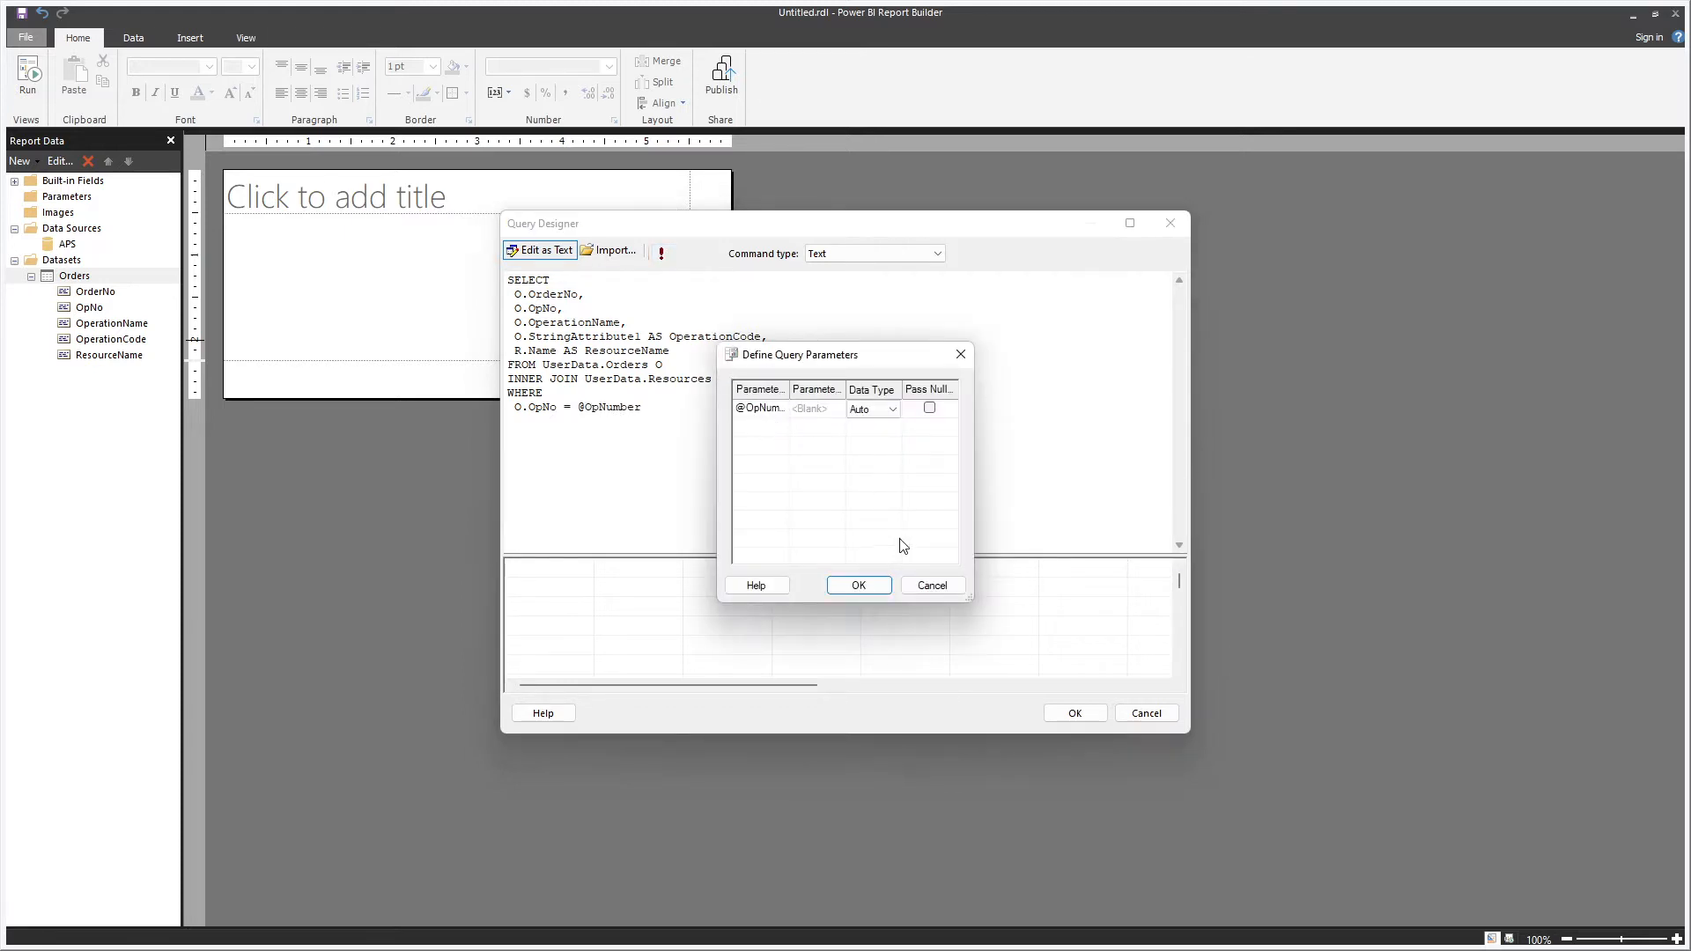
click(932, 586)
click(661, 254)
click(930, 586)
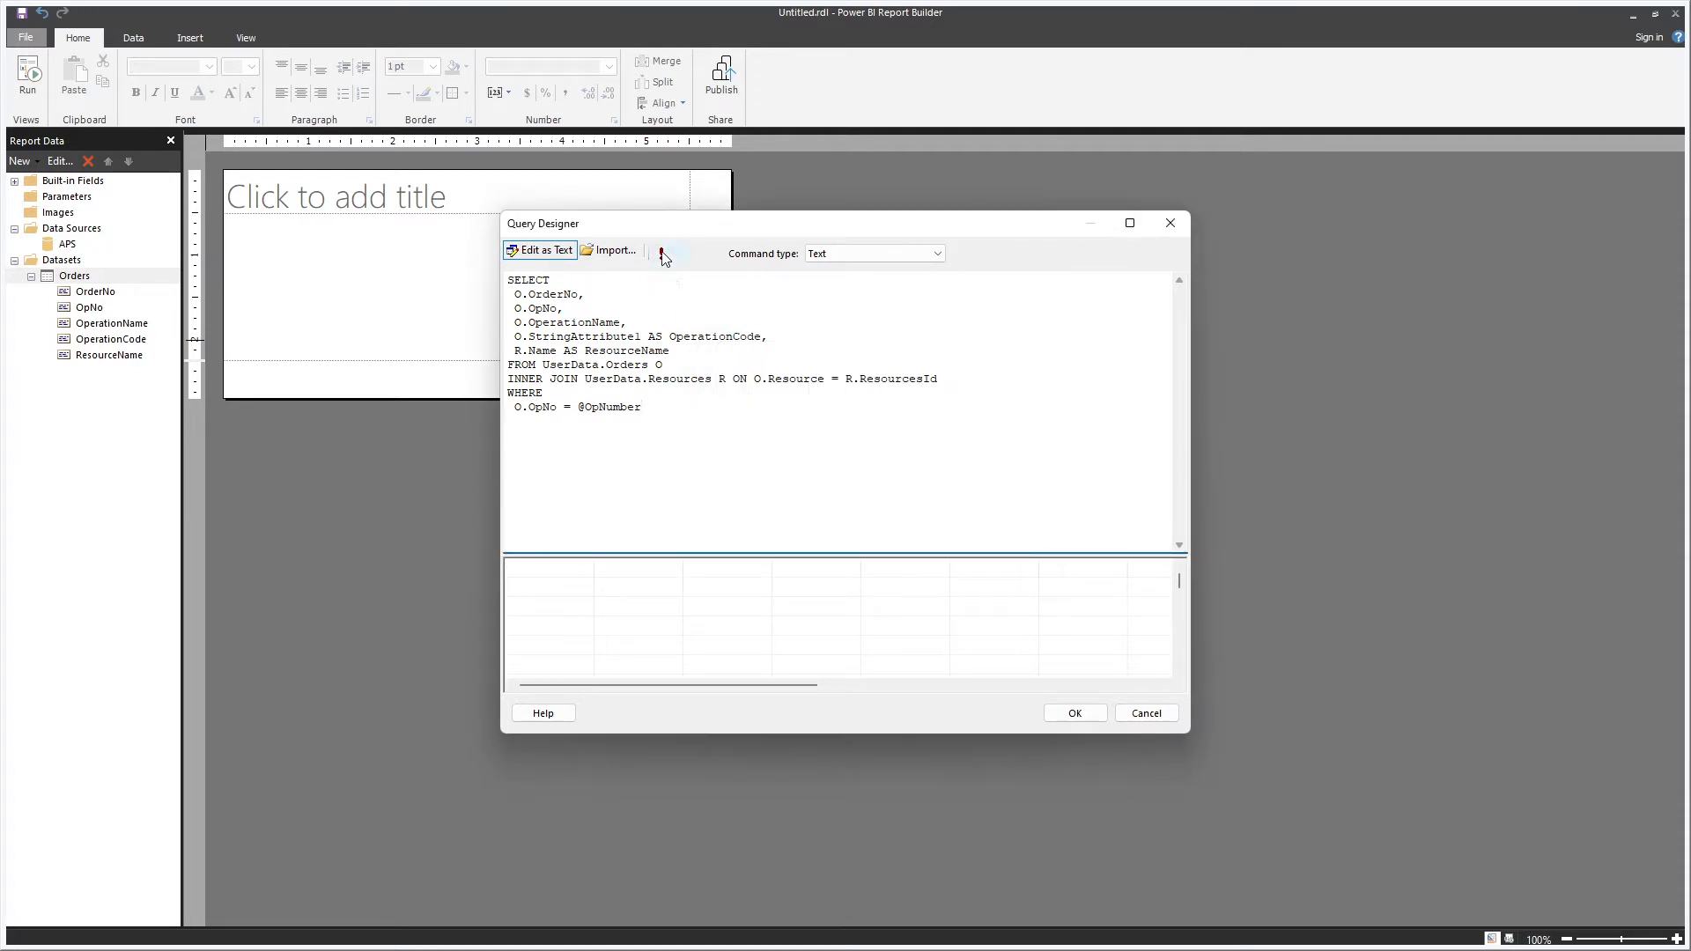
drag(644, 407, 476, 280)
click(632, 512)
click(552, 573)
click(661, 254)
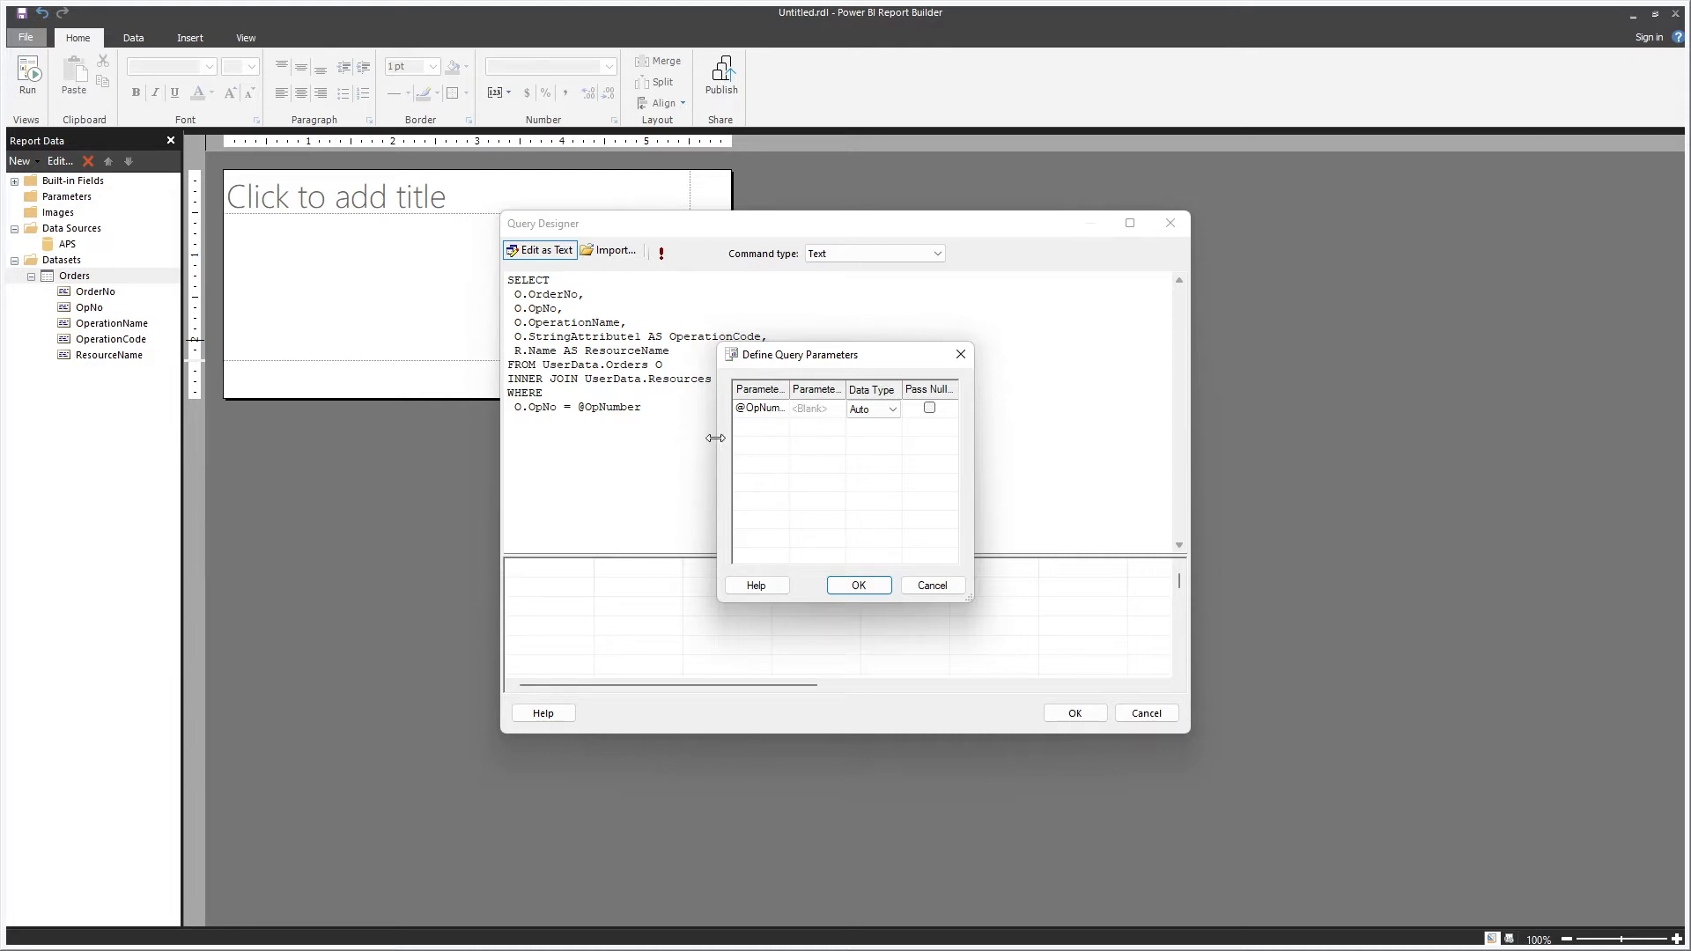
drag(715, 438, 611, 438)
drag(974, 467, 1265, 474)
drag(872, 356, 1052, 373)
click(1030, 432)
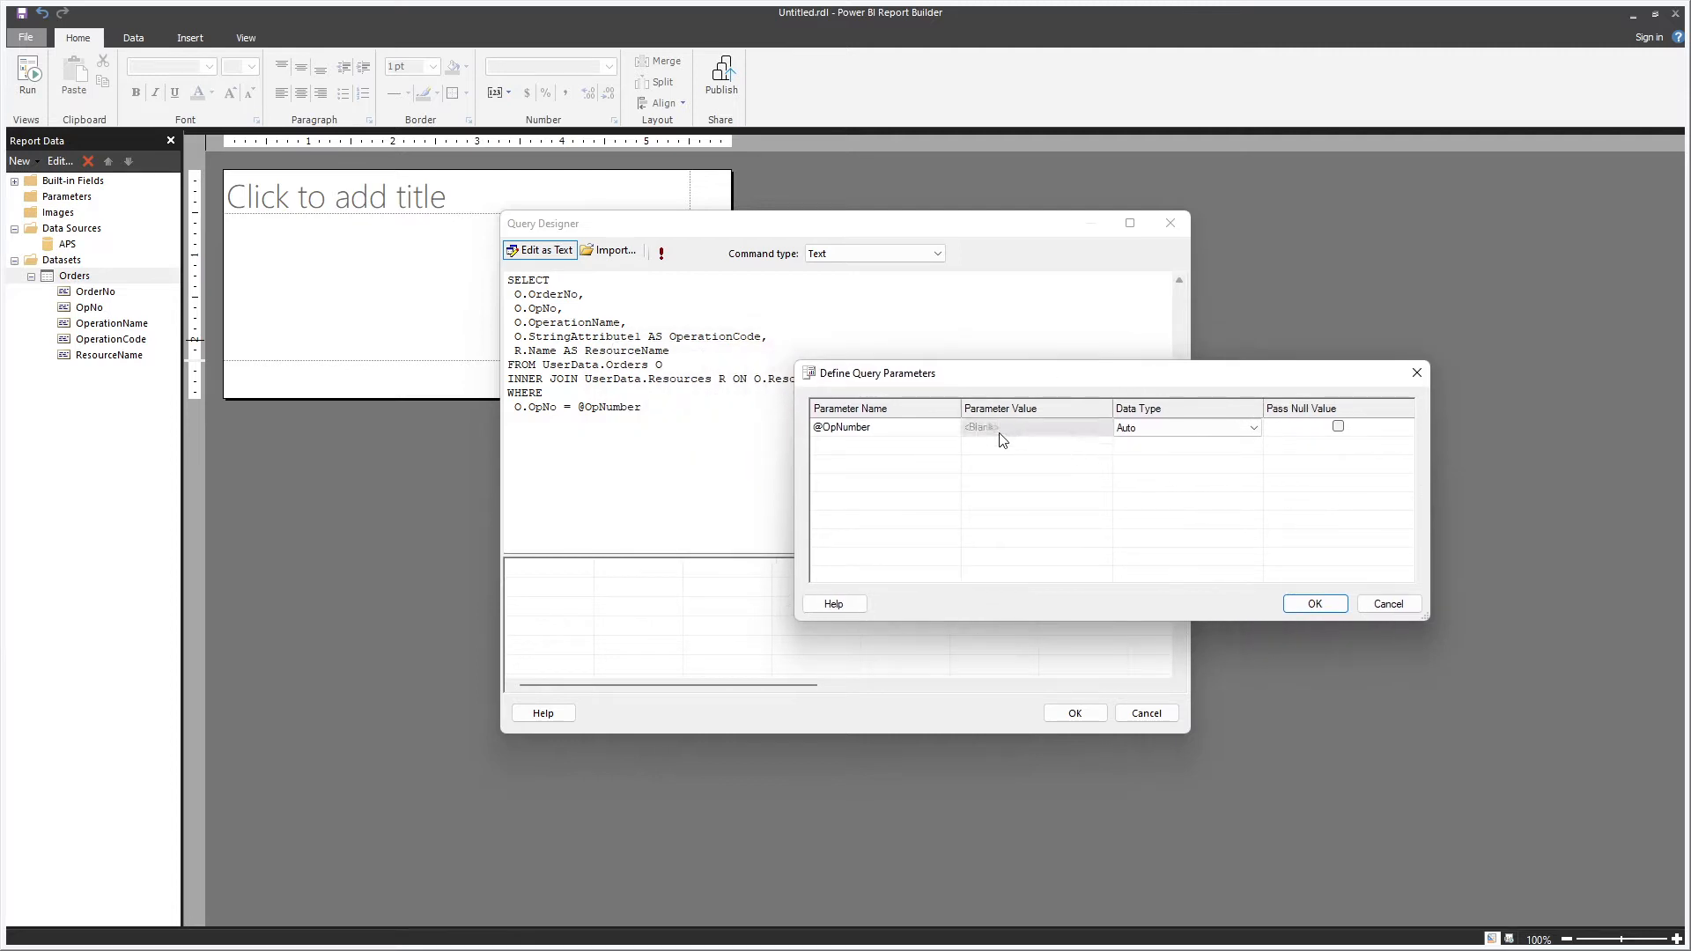
click(1028, 424)
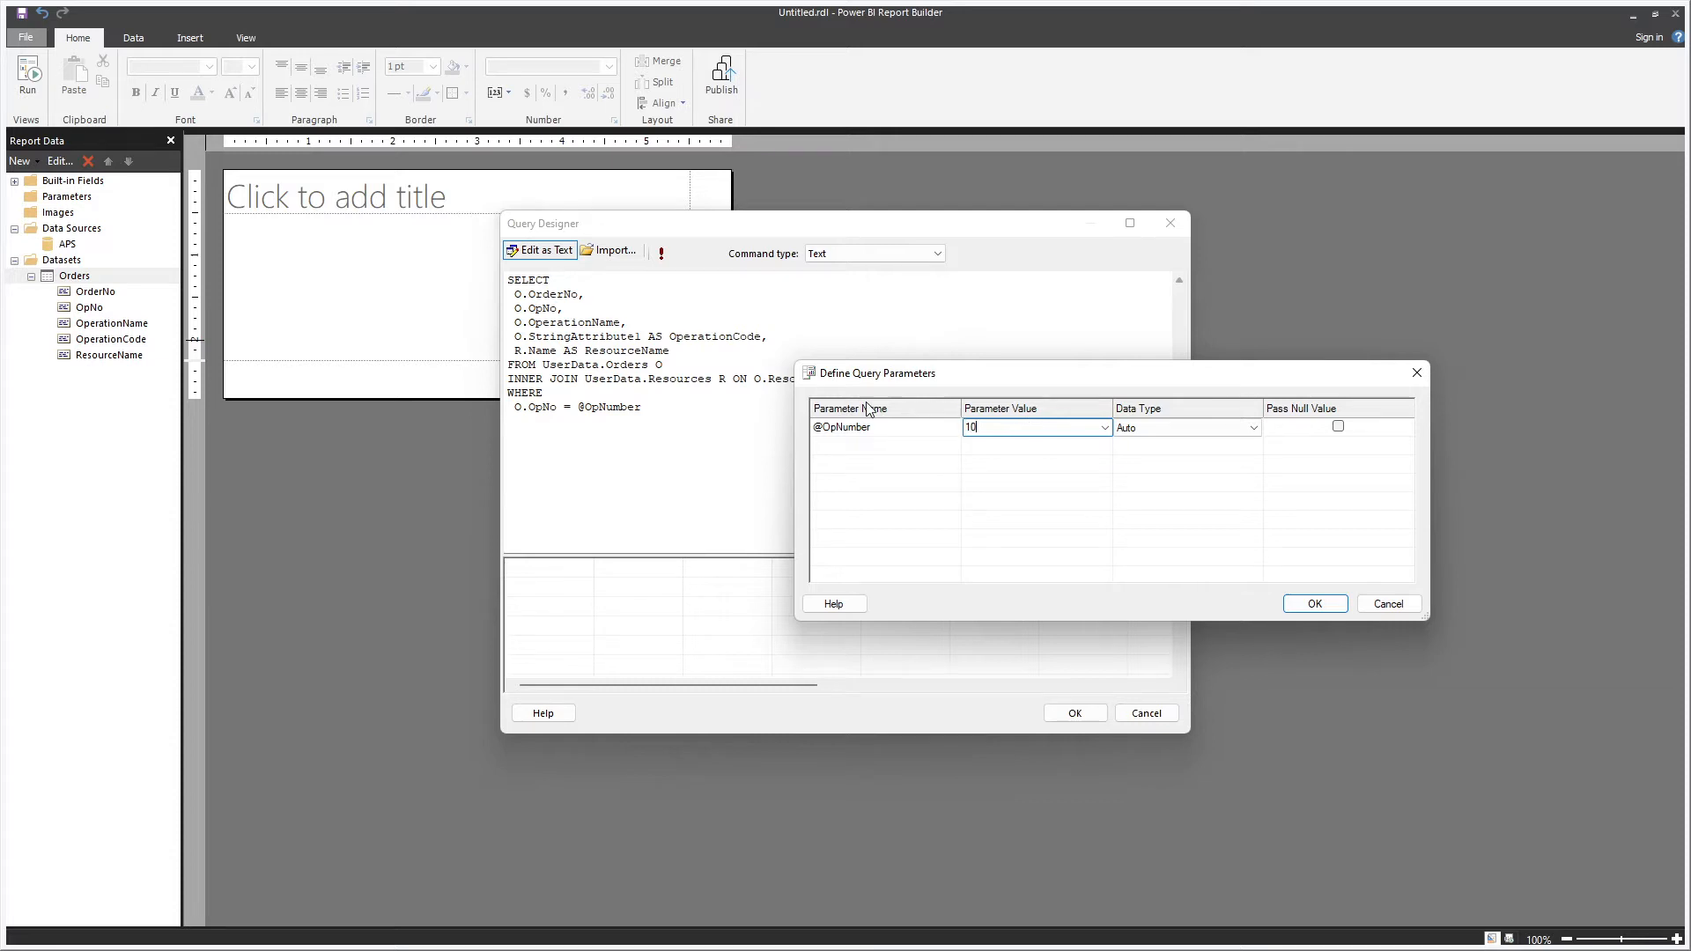
click(1317, 604)
scroll(642, 603, down, 5)
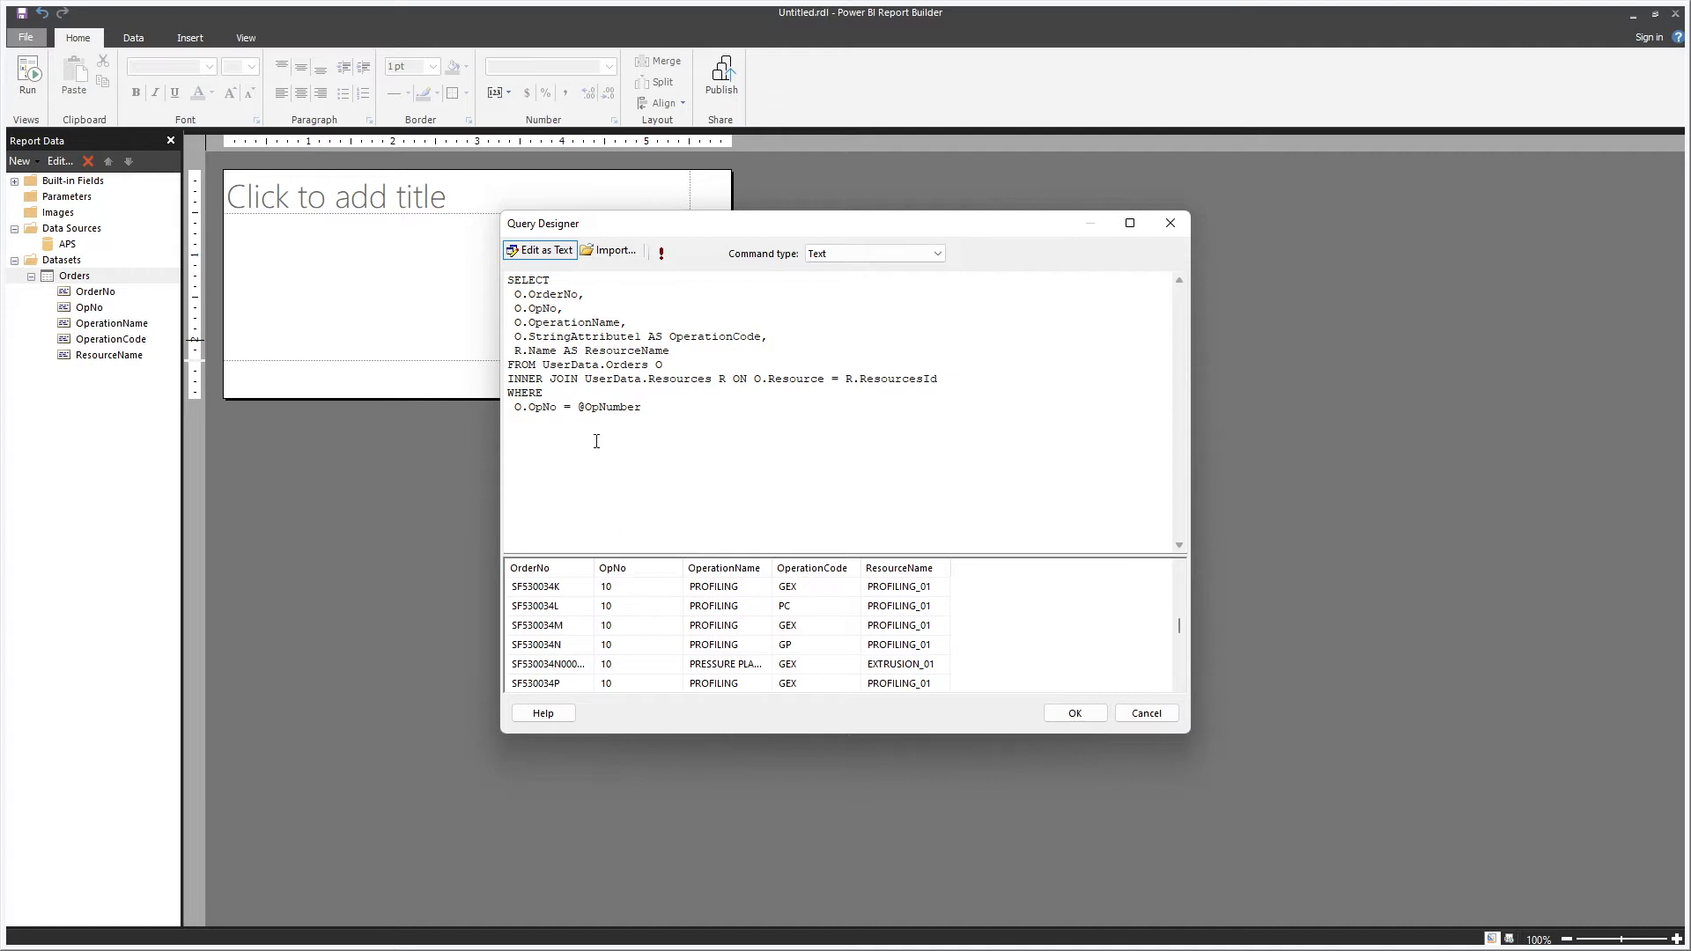
drag(650, 406, 577, 407)
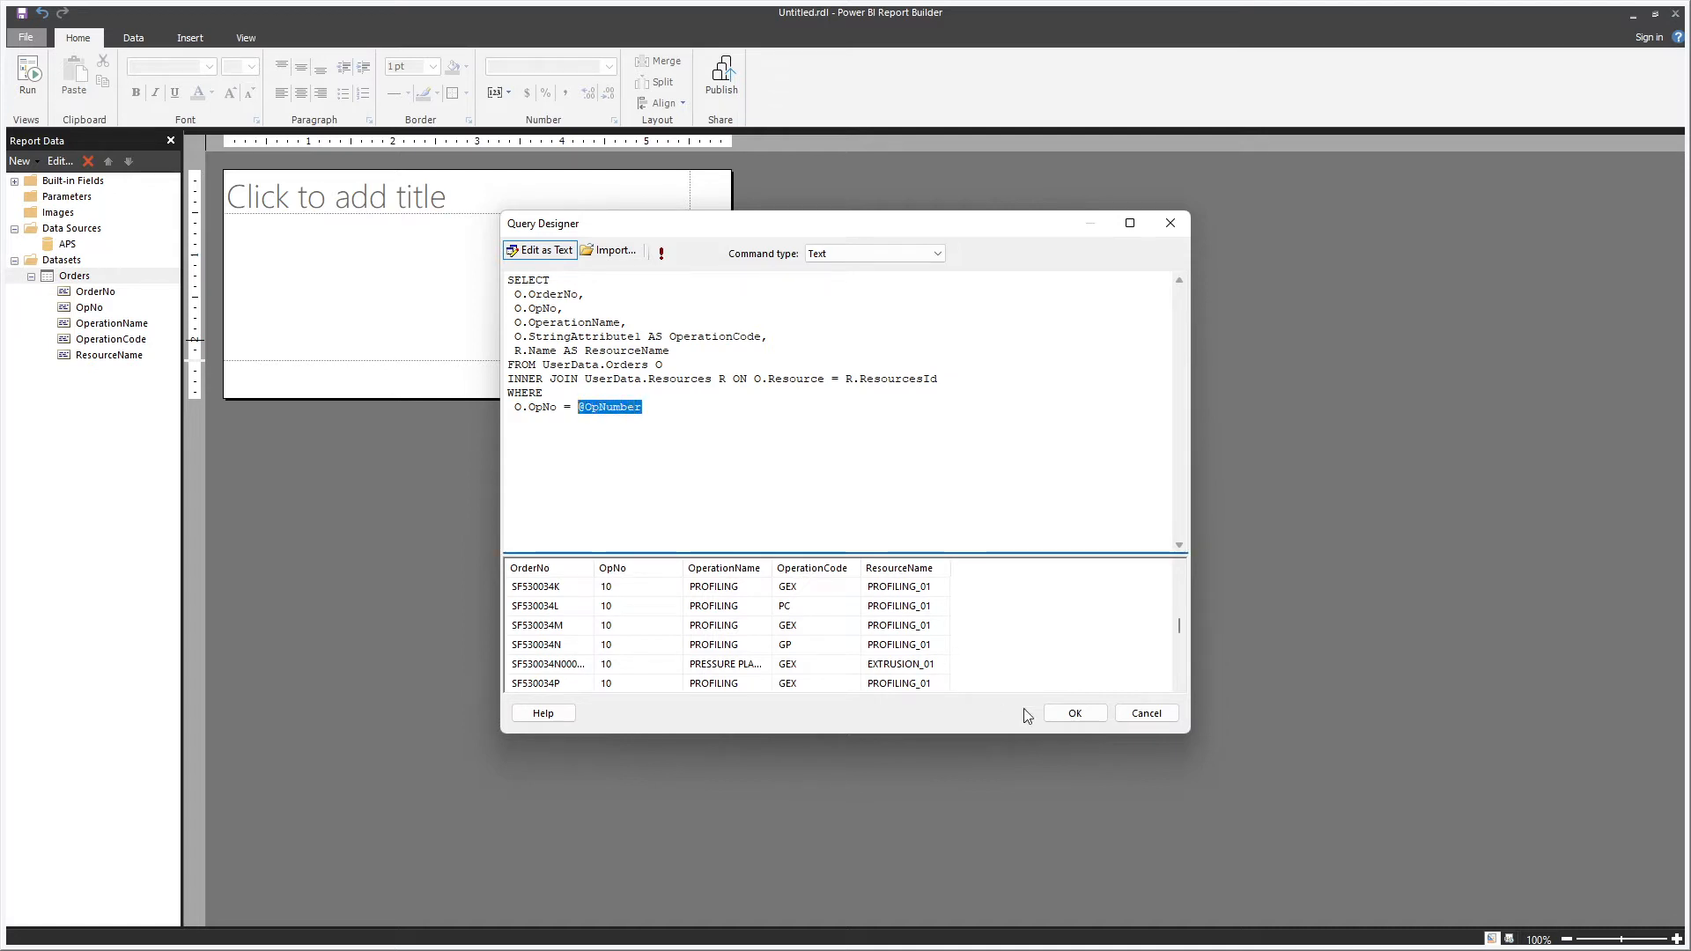
click(1073, 713)
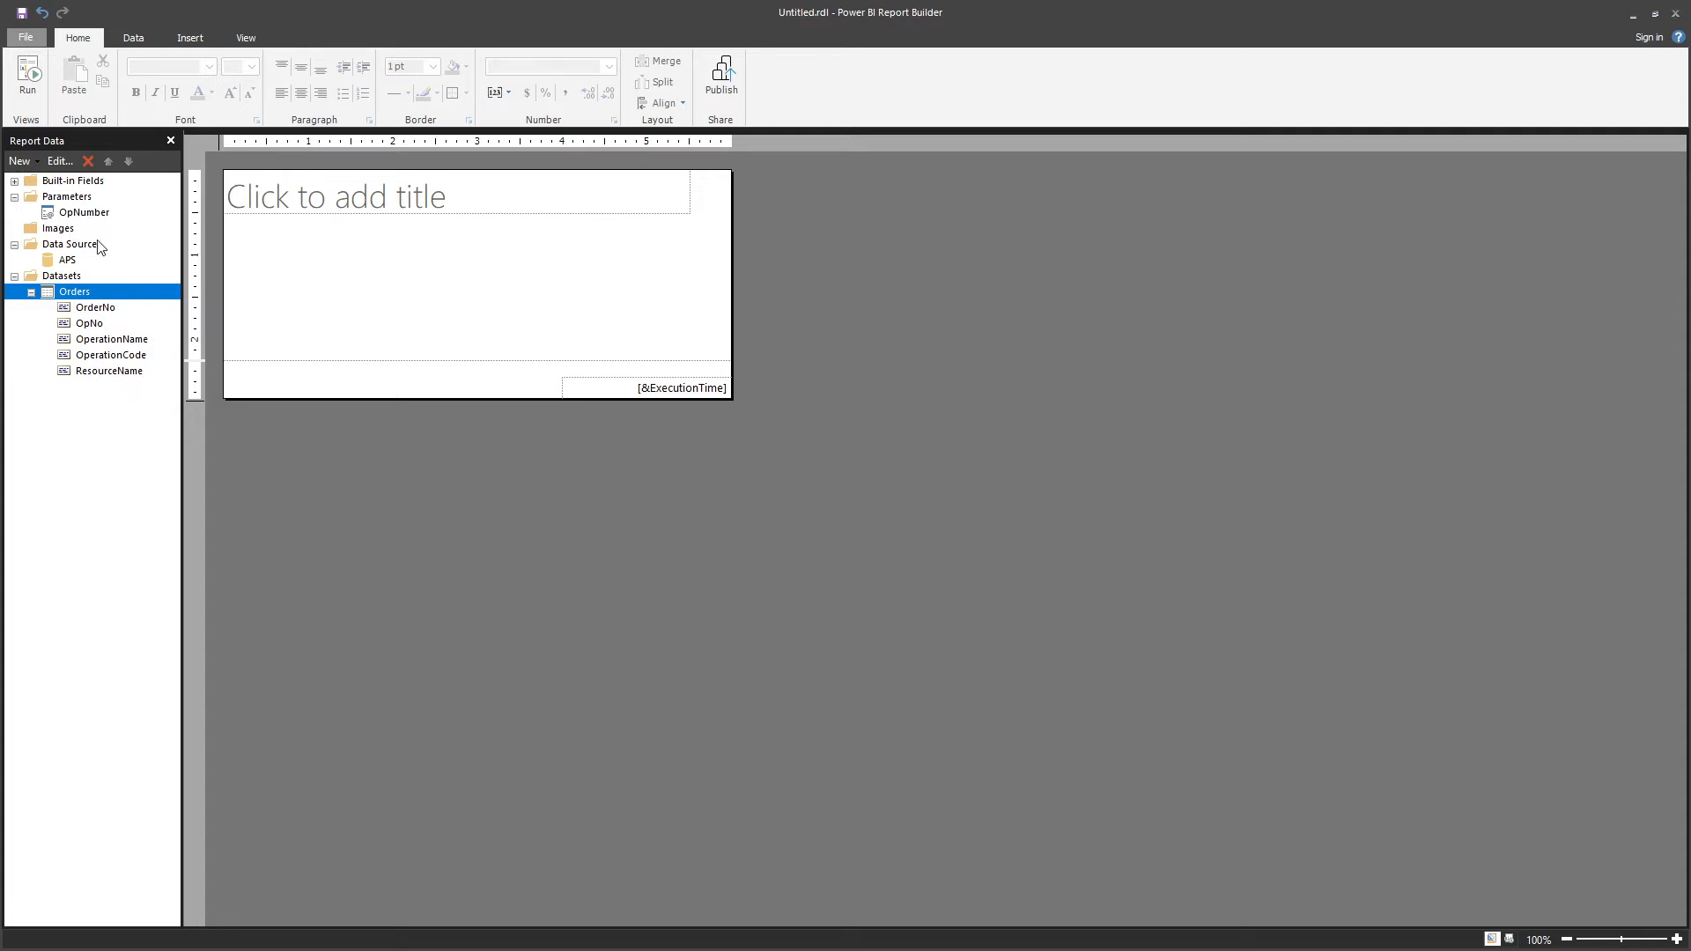
- Insert a blank table into the report body and place it directly below the title at the body's left edge
click(83, 214)
click(265, 266)
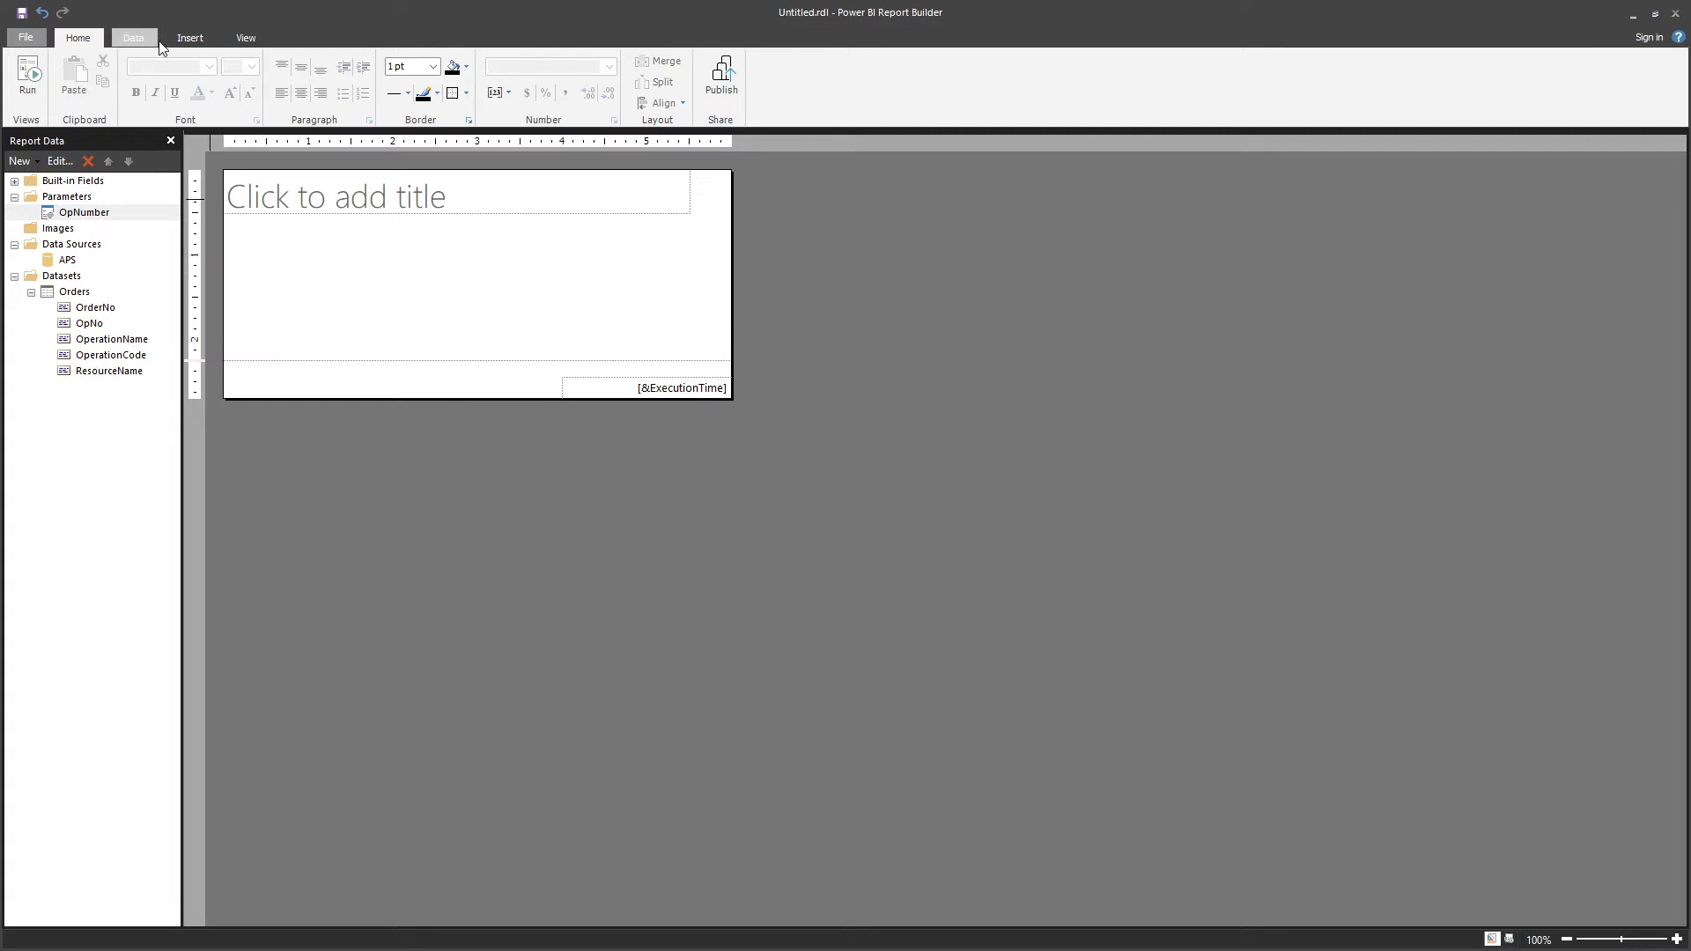
click(188, 39)
click(28, 99)
click(66, 144)
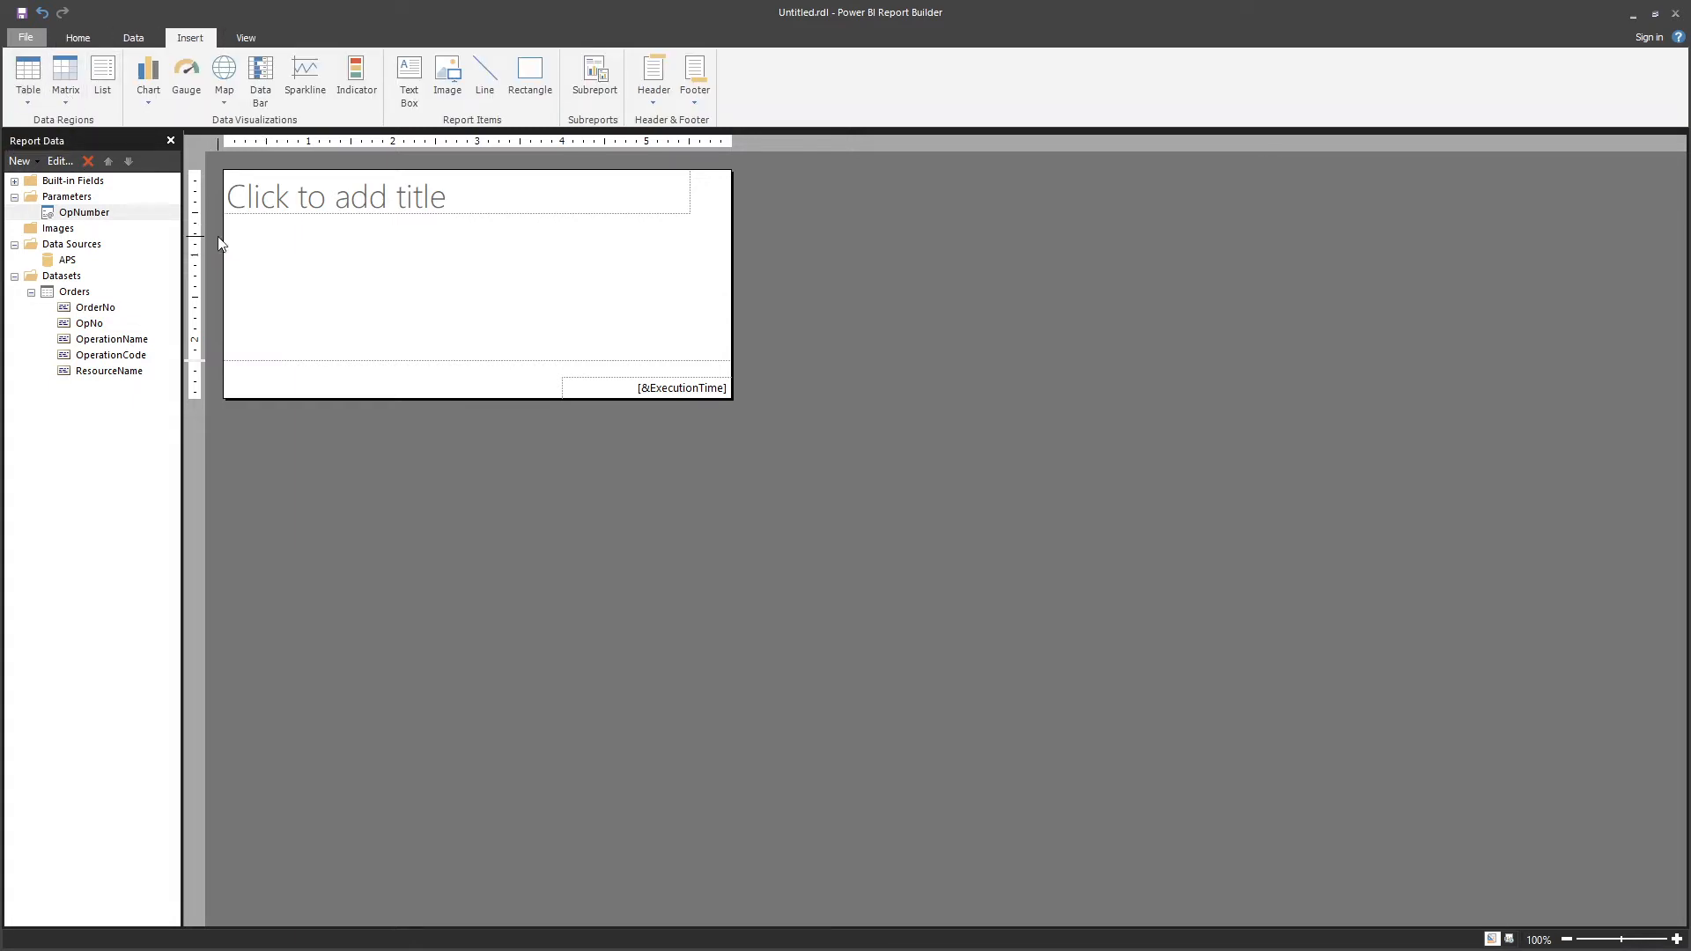
click(244, 239)
drag(257, 241, 236, 213)
- Fill the table's three columns with OrderNo, OpNo and OperationName, and shorten the report body to fit the table
click(302, 243)
click(349, 259)
click(387, 242)
click(425, 278)
click(471, 242)
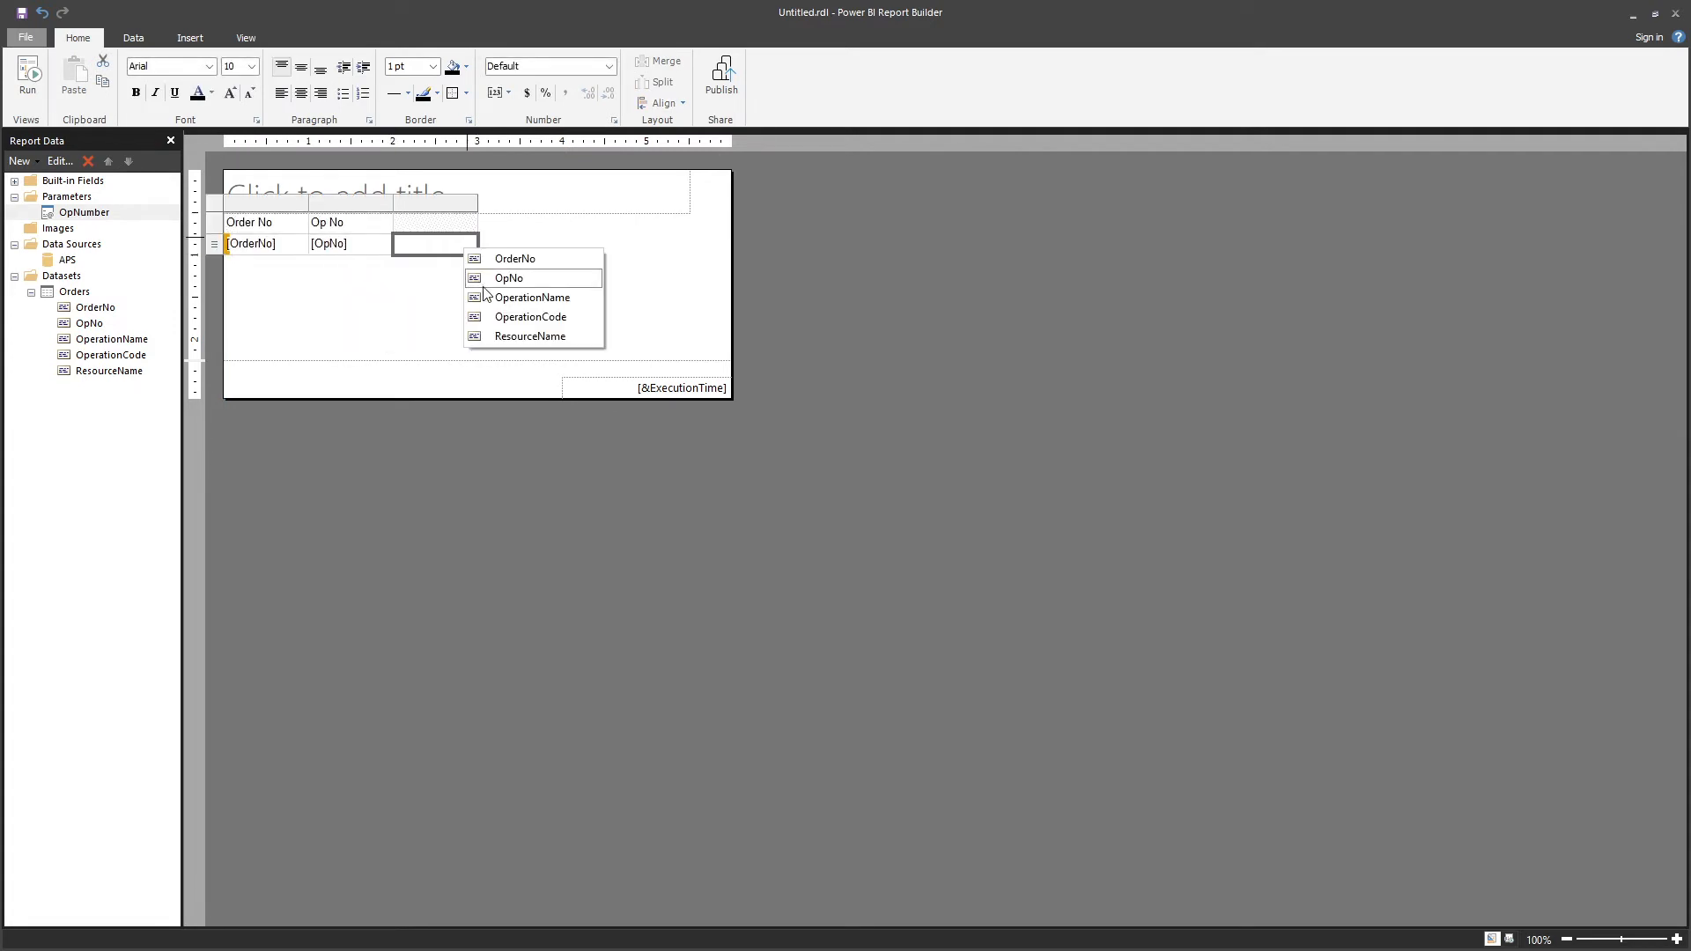
click(487, 301)
drag(472, 359, 466, 231)
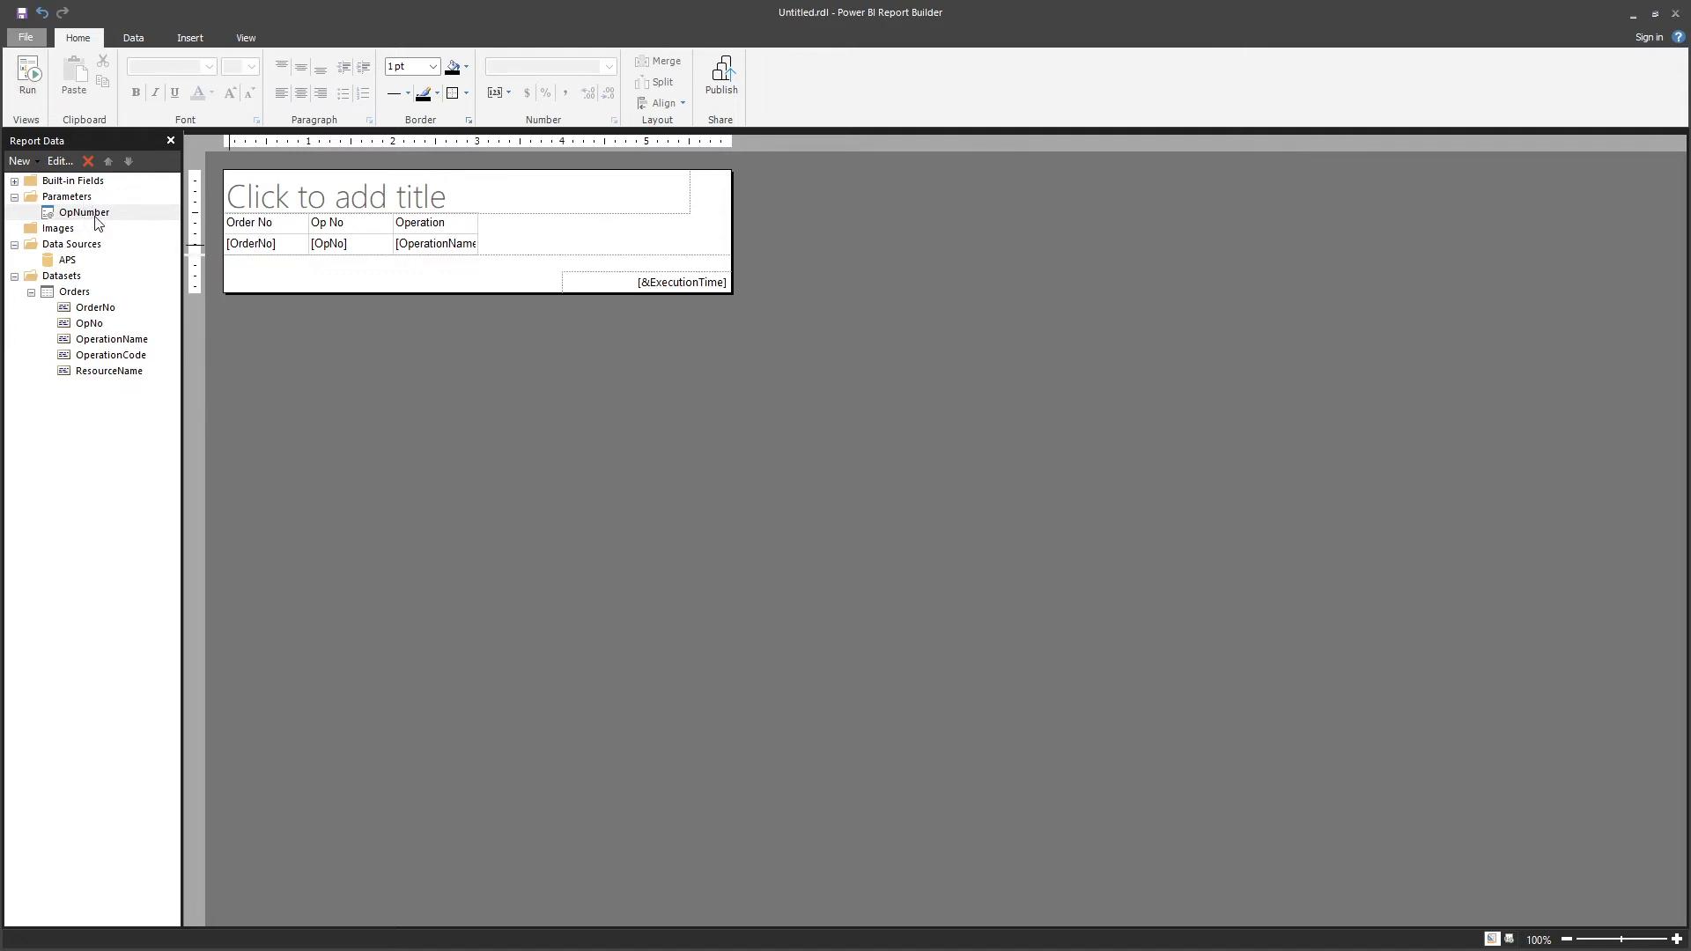
- Run the report and view it for Op Number 20
click(28, 78)
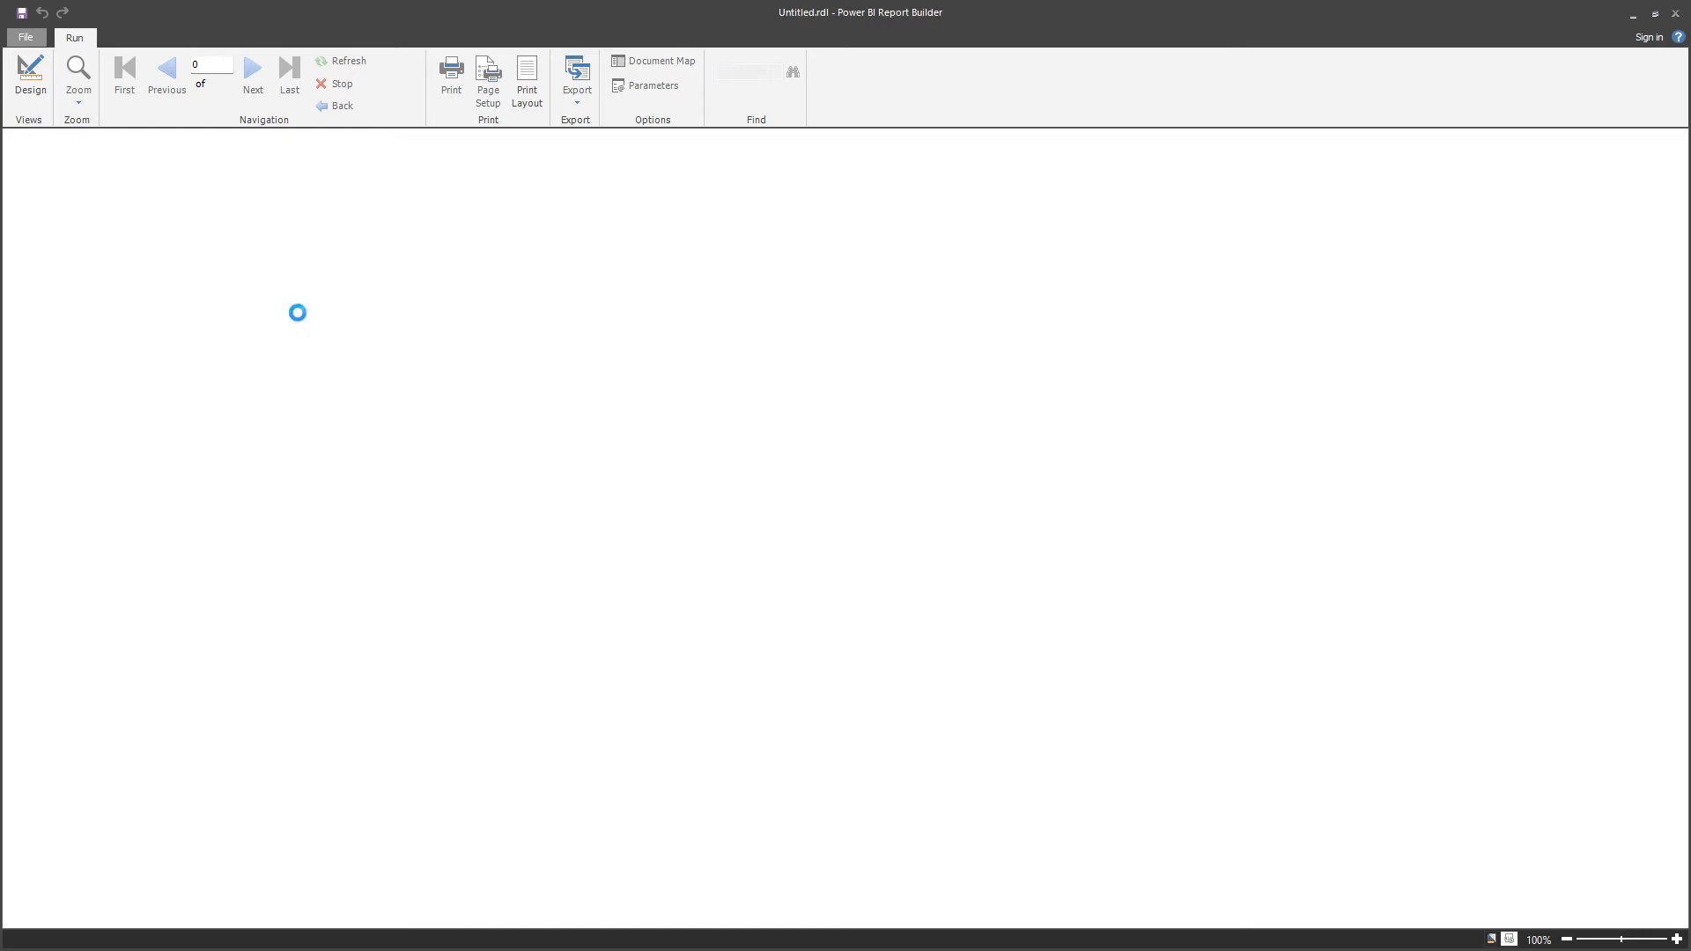
click(105, 143)
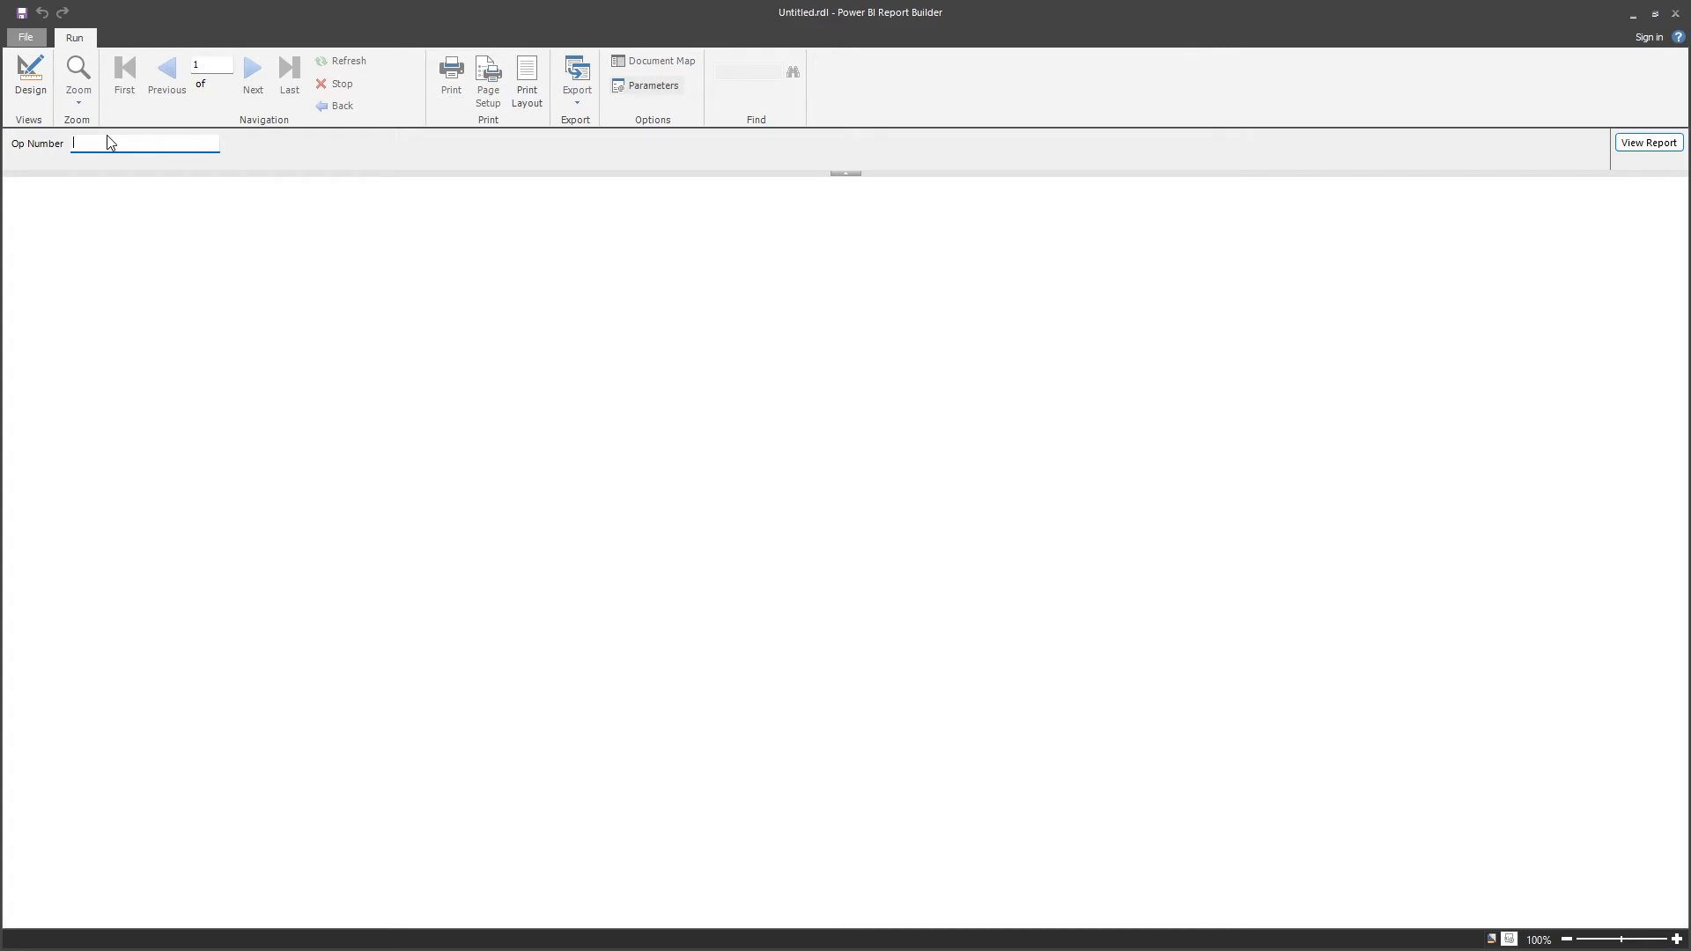
text(20)
click(1649, 144)
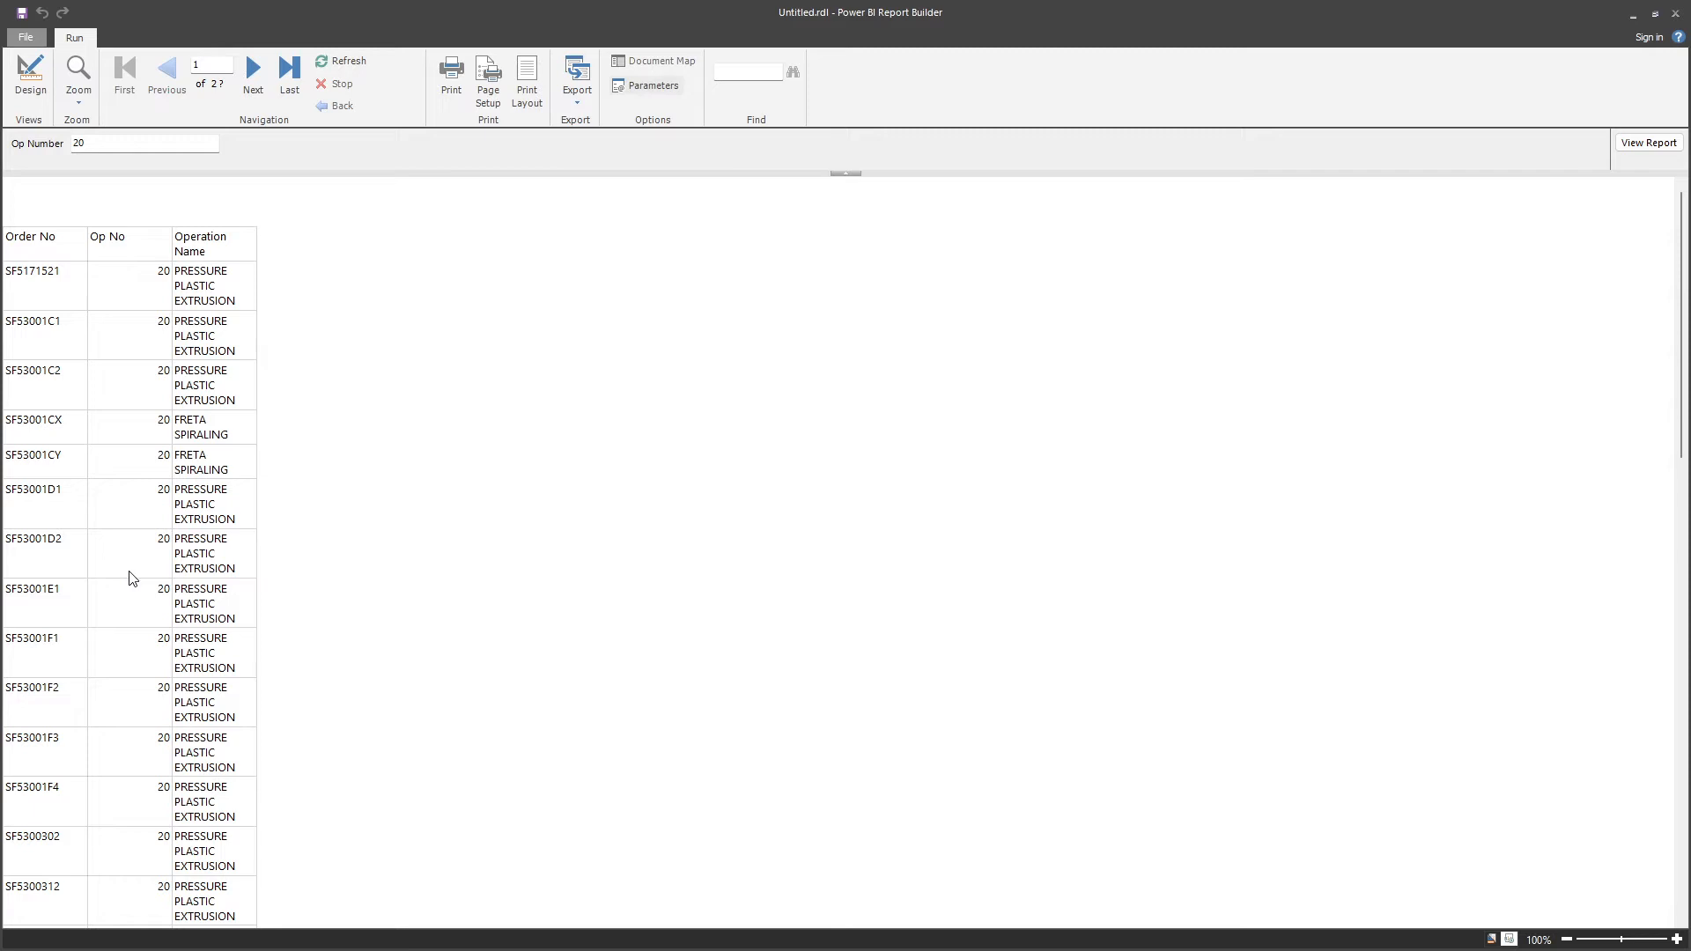
- View the report again for Op Number 33, and return to the report design
double_click(77, 143)
text(33)
key(Return)
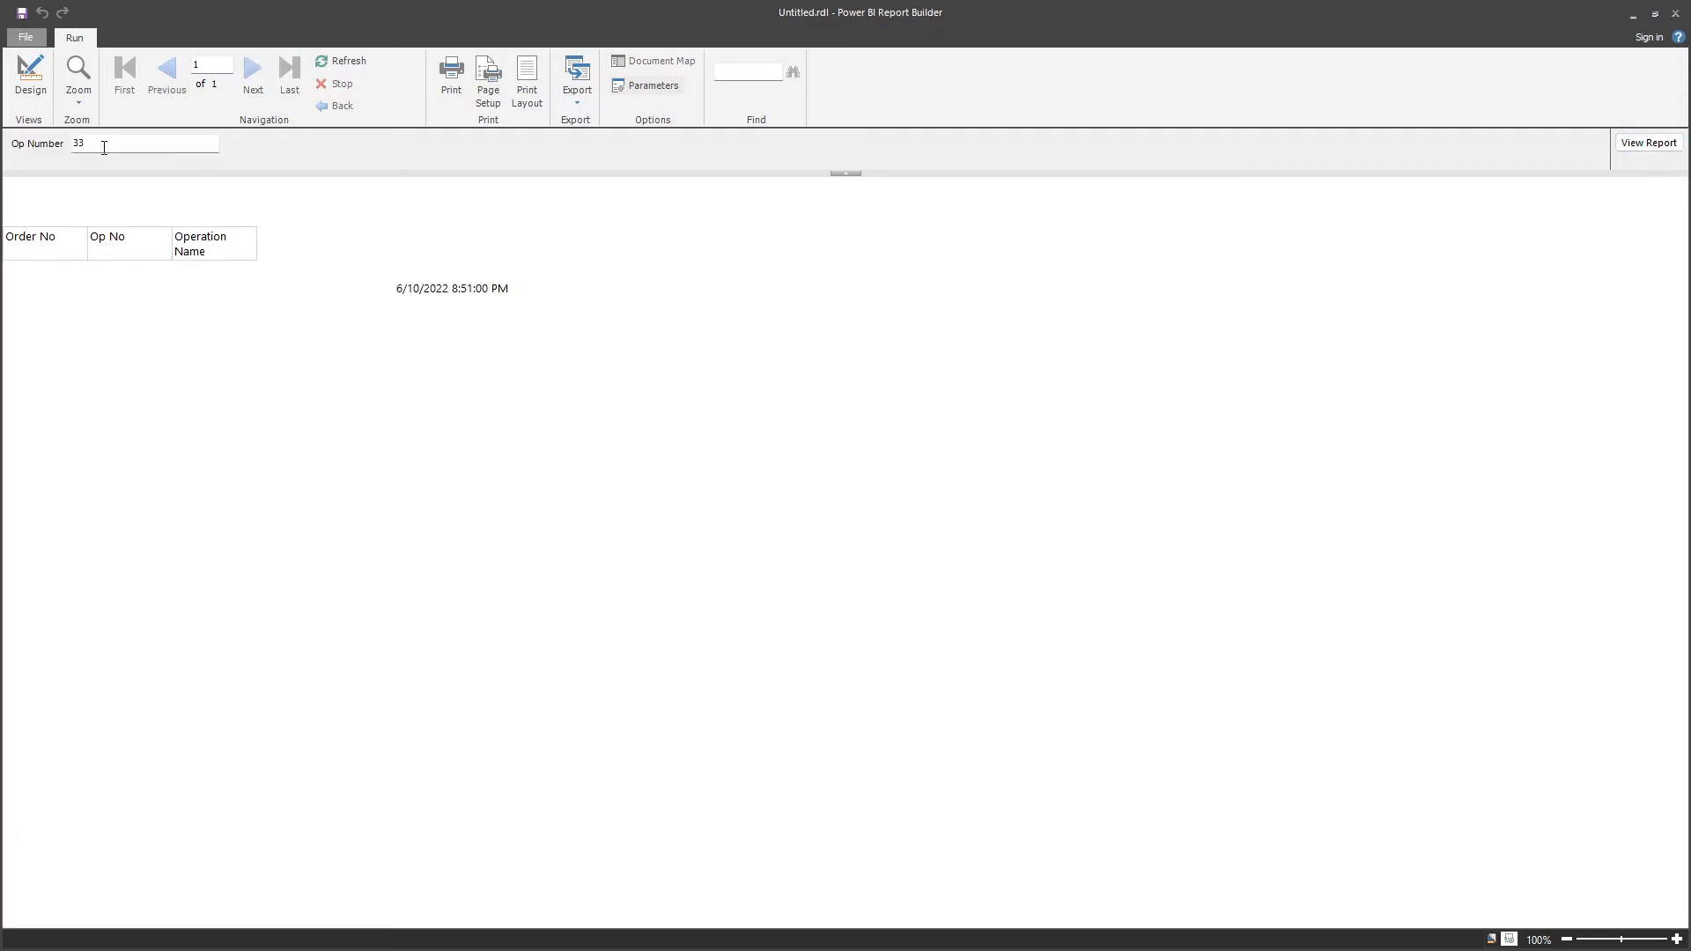
double_click(94, 144)
click(30, 75)
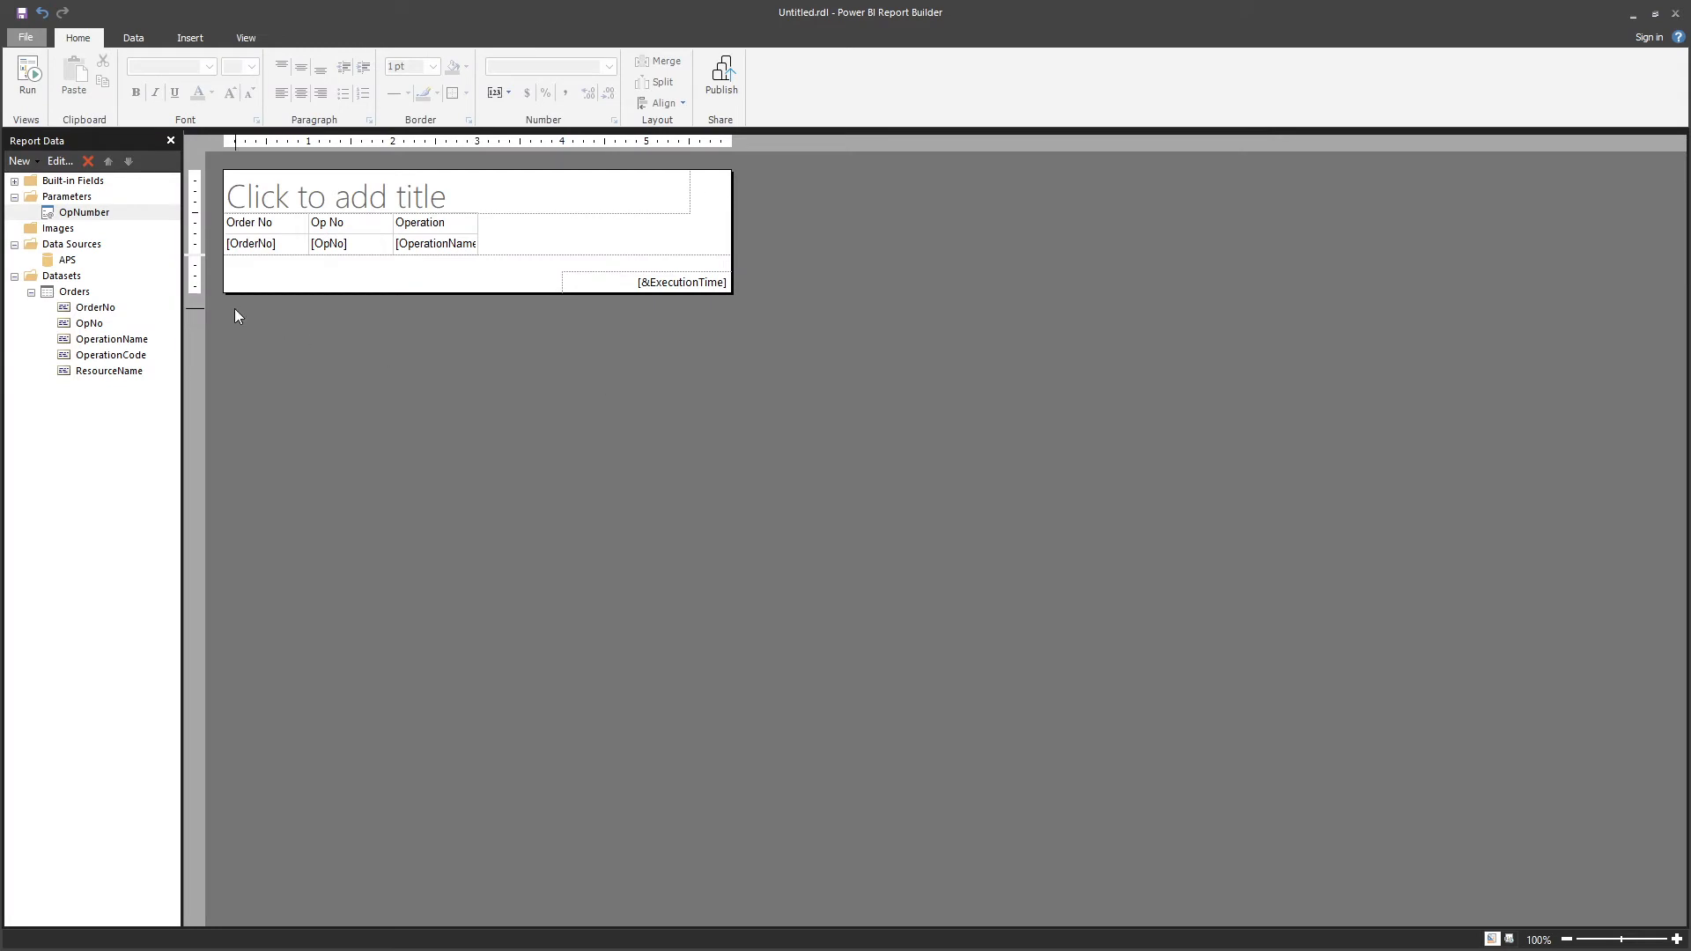
- Set the OpNumber parameter's prompt to "Operation Number" and its data type to Integer
right_click(87, 218)
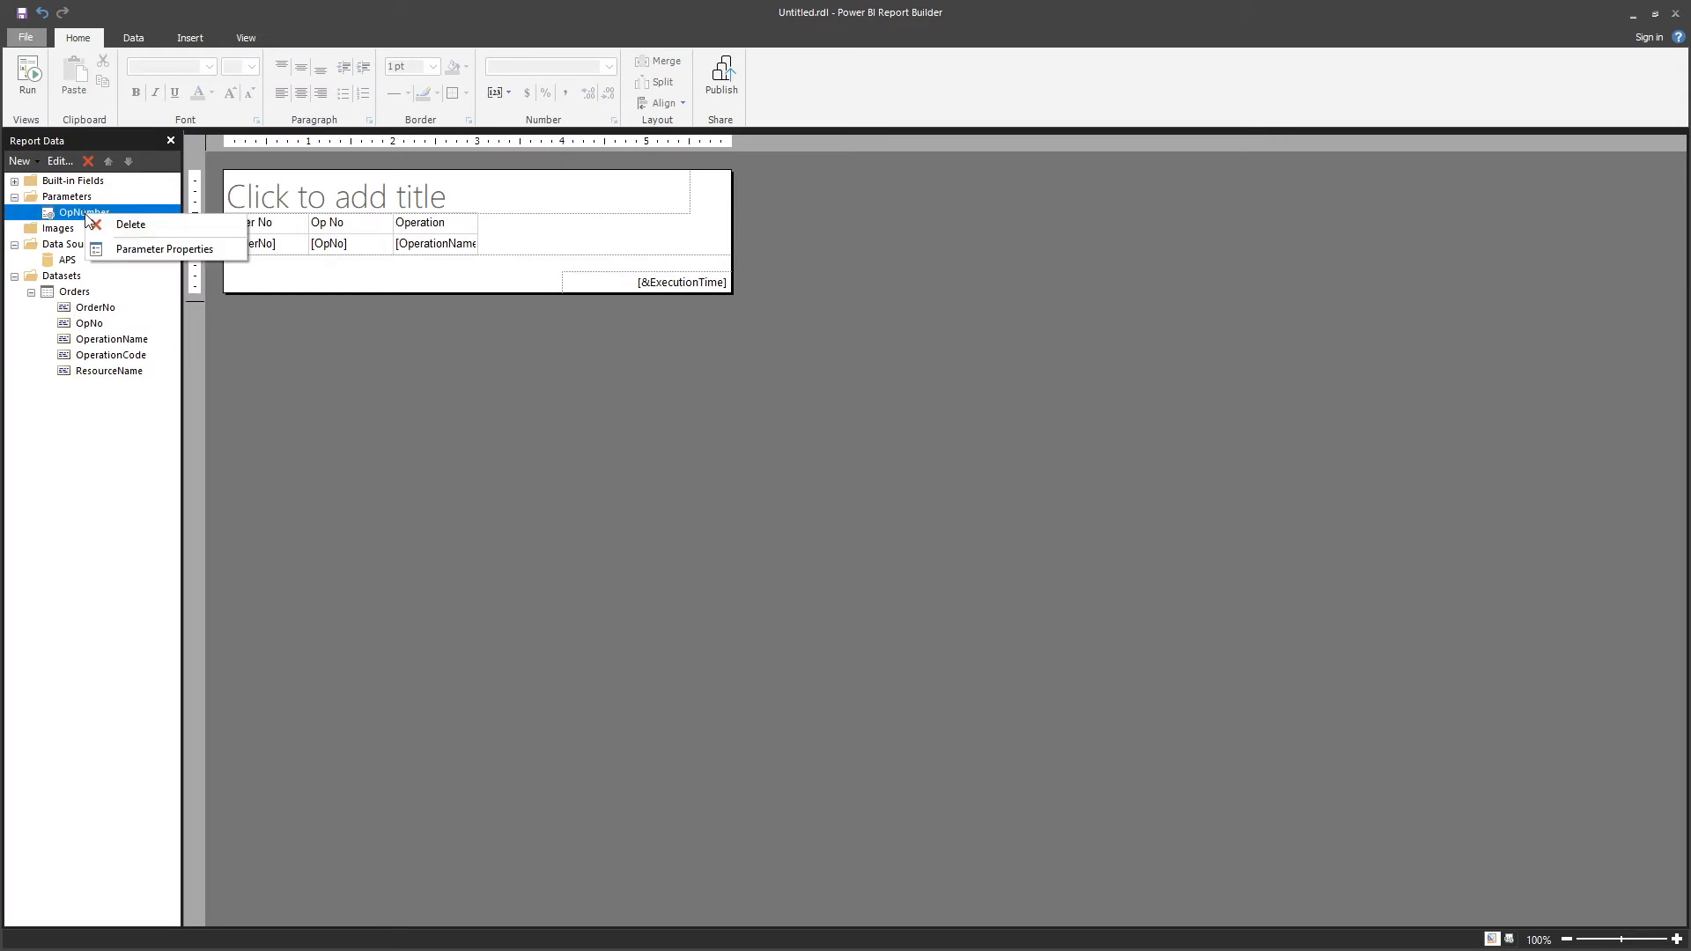
click(138, 250)
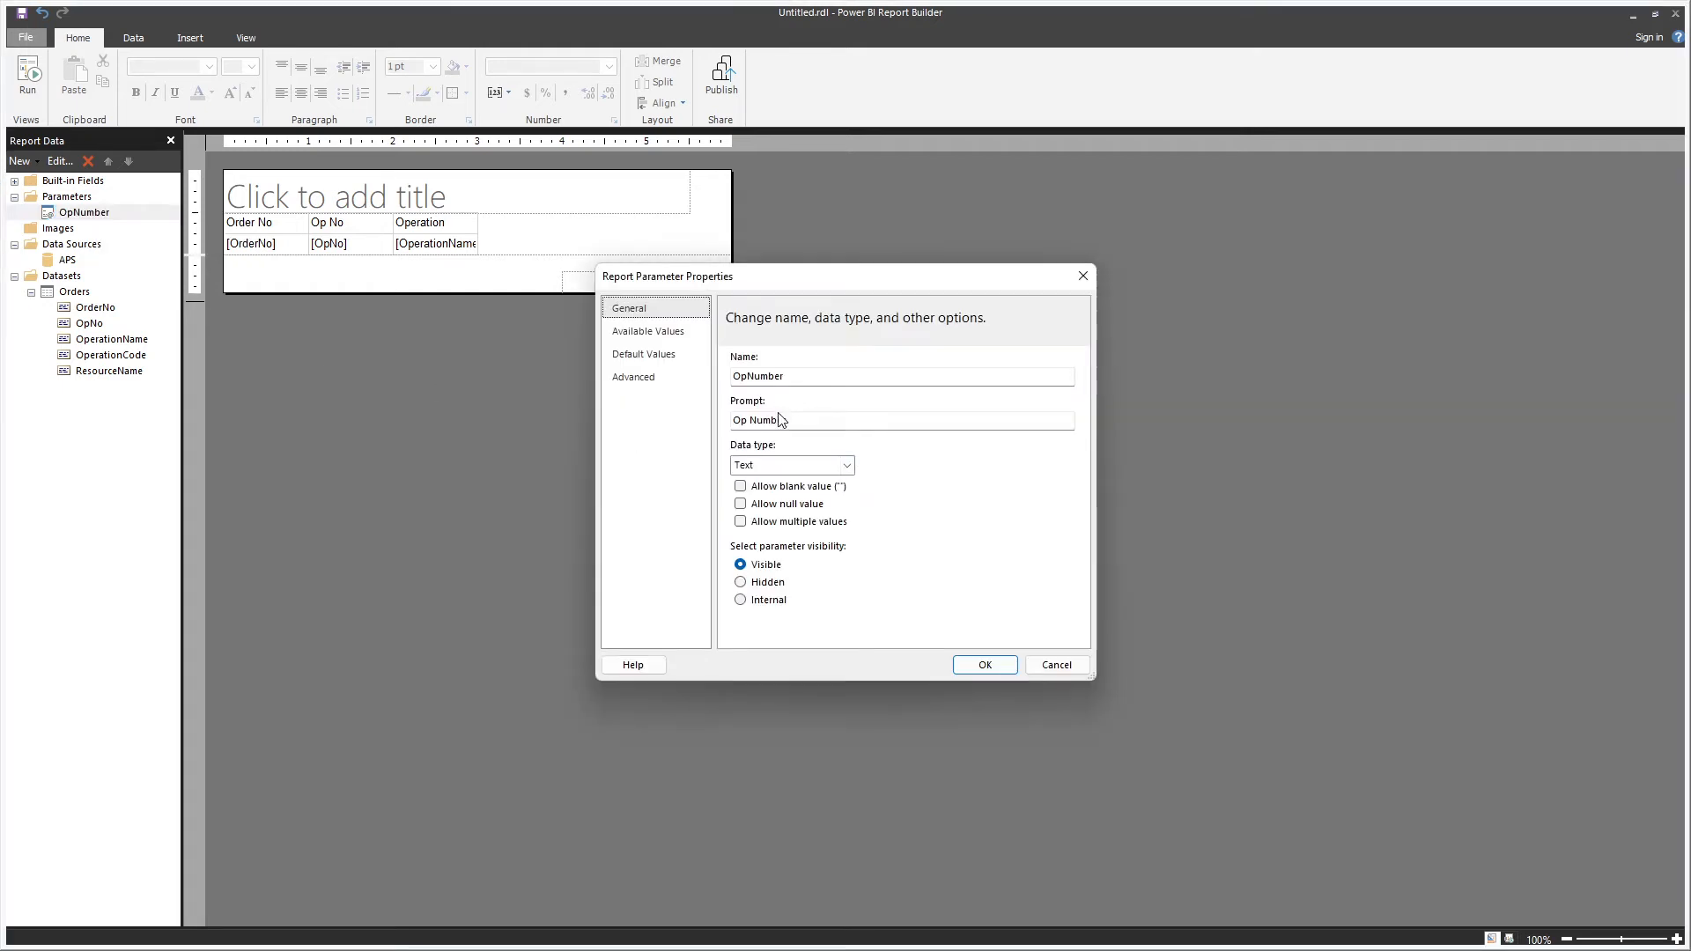
double_click(811, 376)
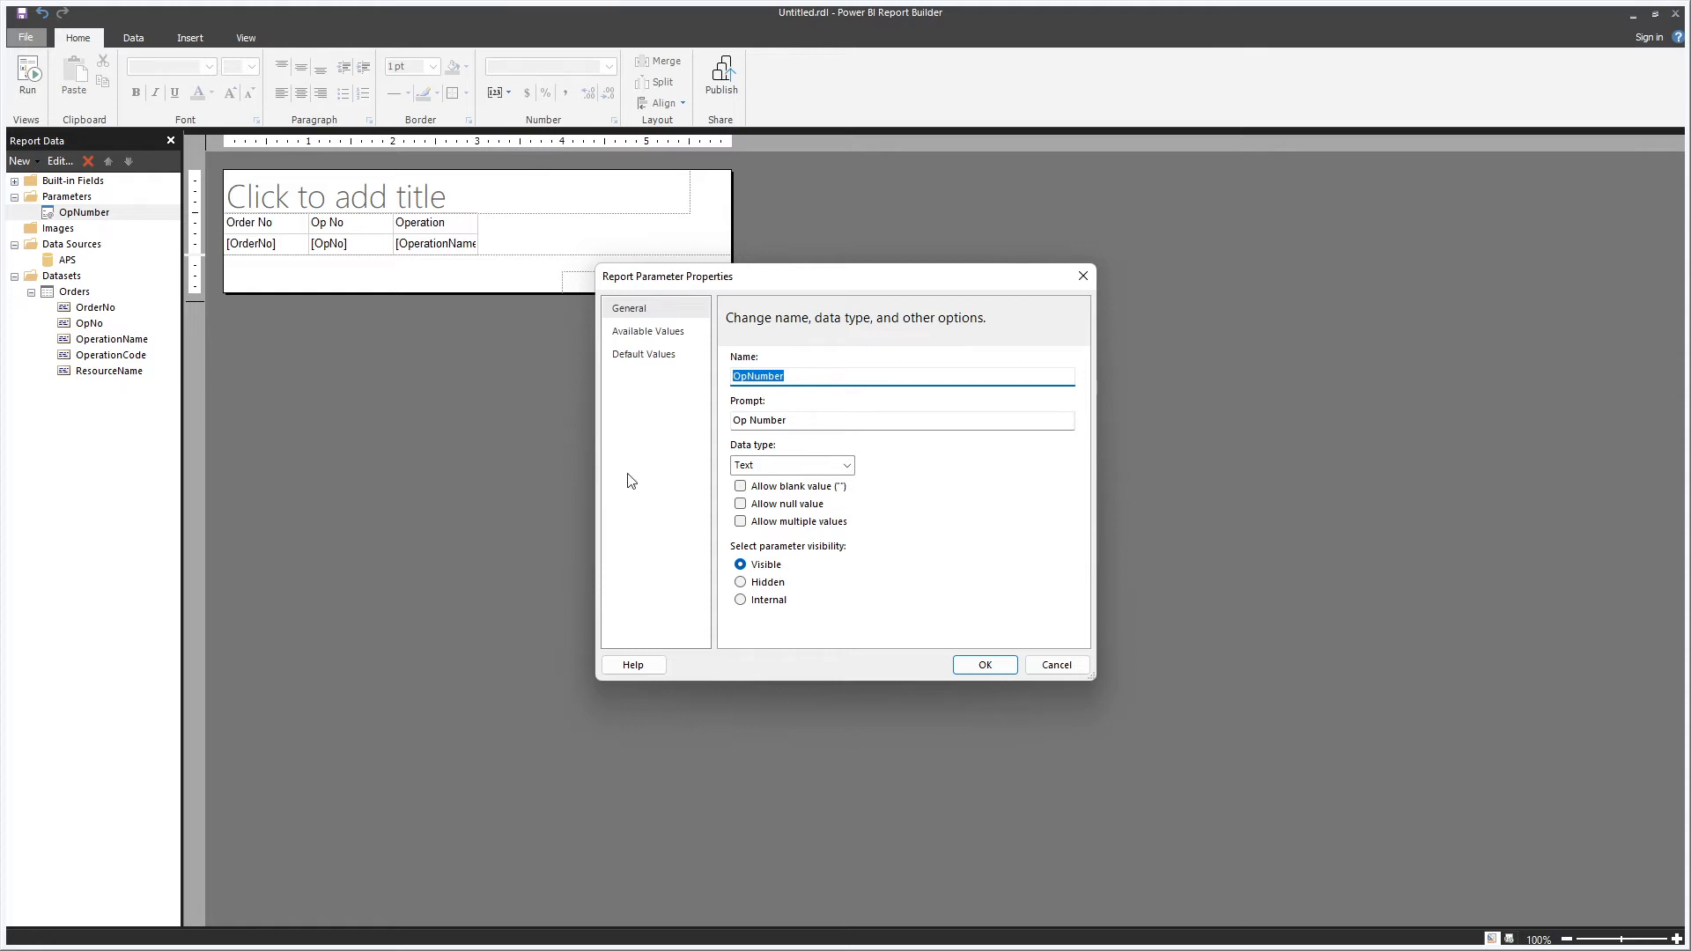
click(804, 419)
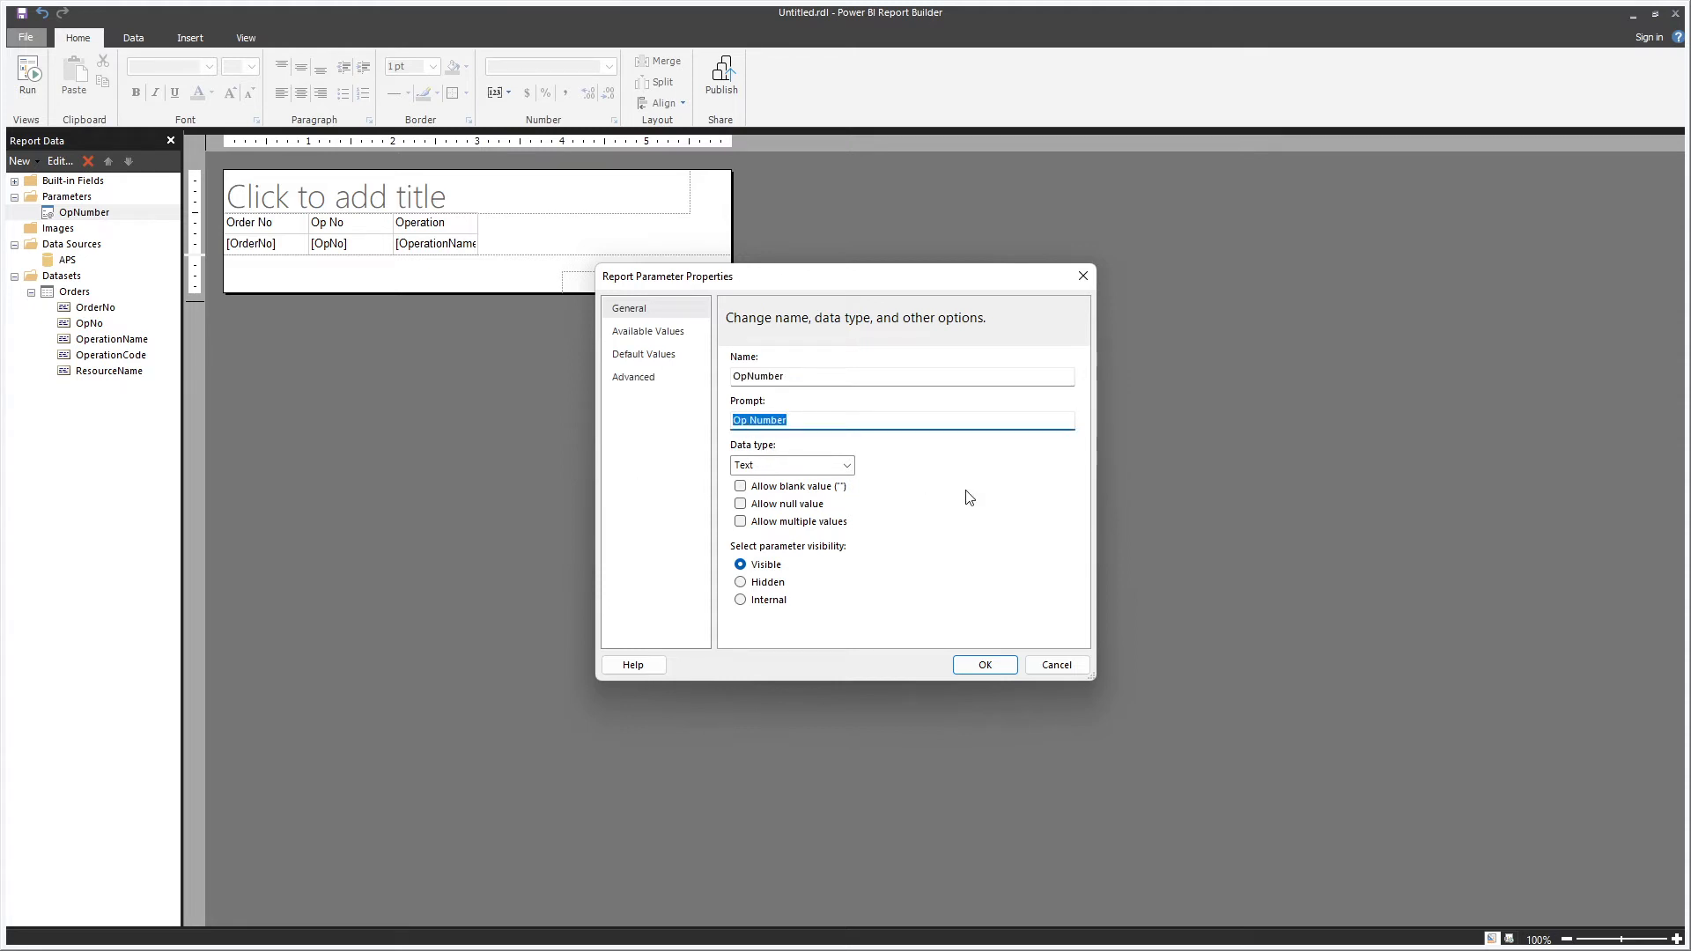
text(Ope)
click(792, 465)
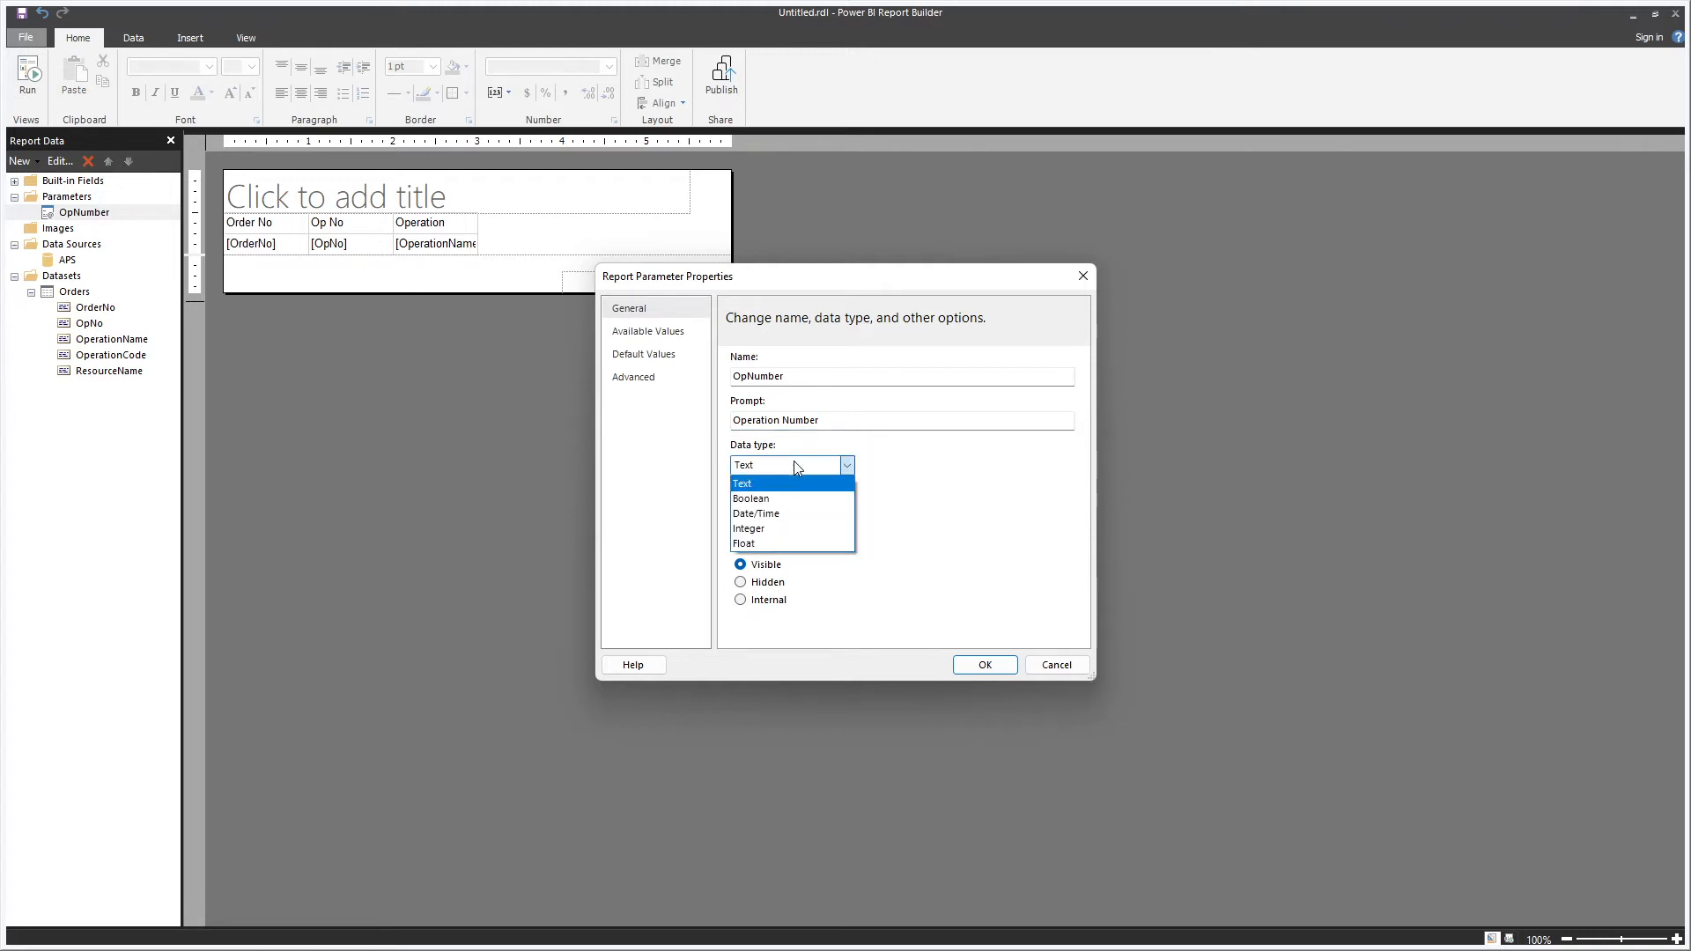
click(786, 532)
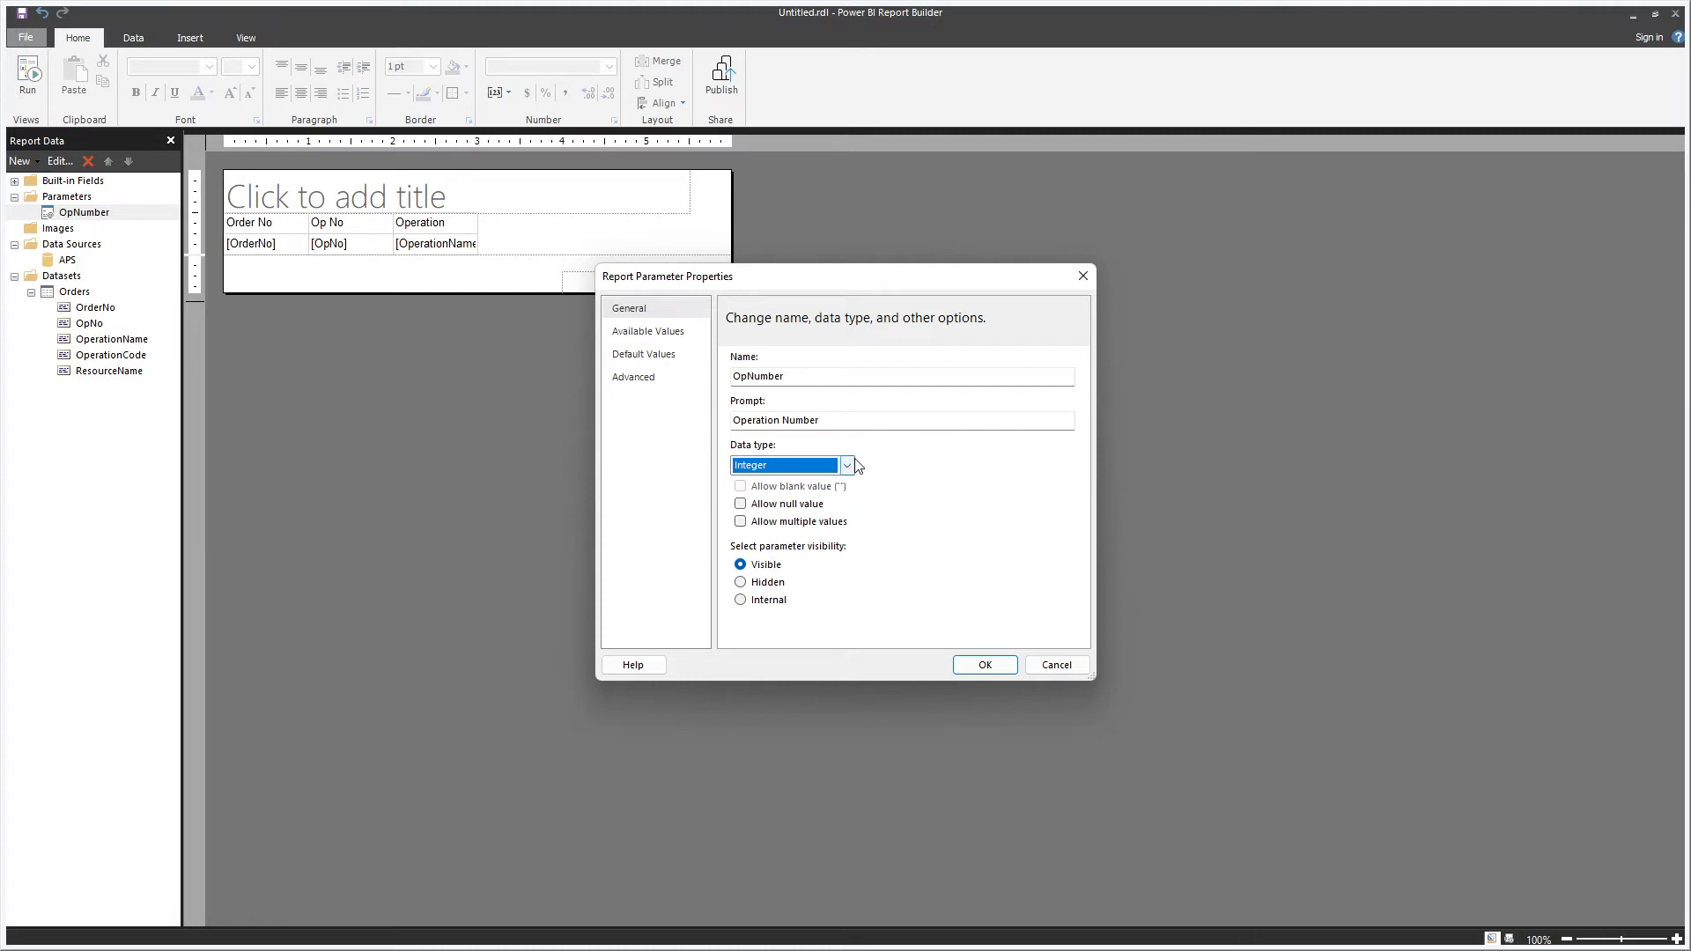
click(847, 465)
click(787, 532)
- Try the options that allow null values and multiple values for the OpNumber parameter
click(740, 504)
click(740, 521)
click(740, 503)
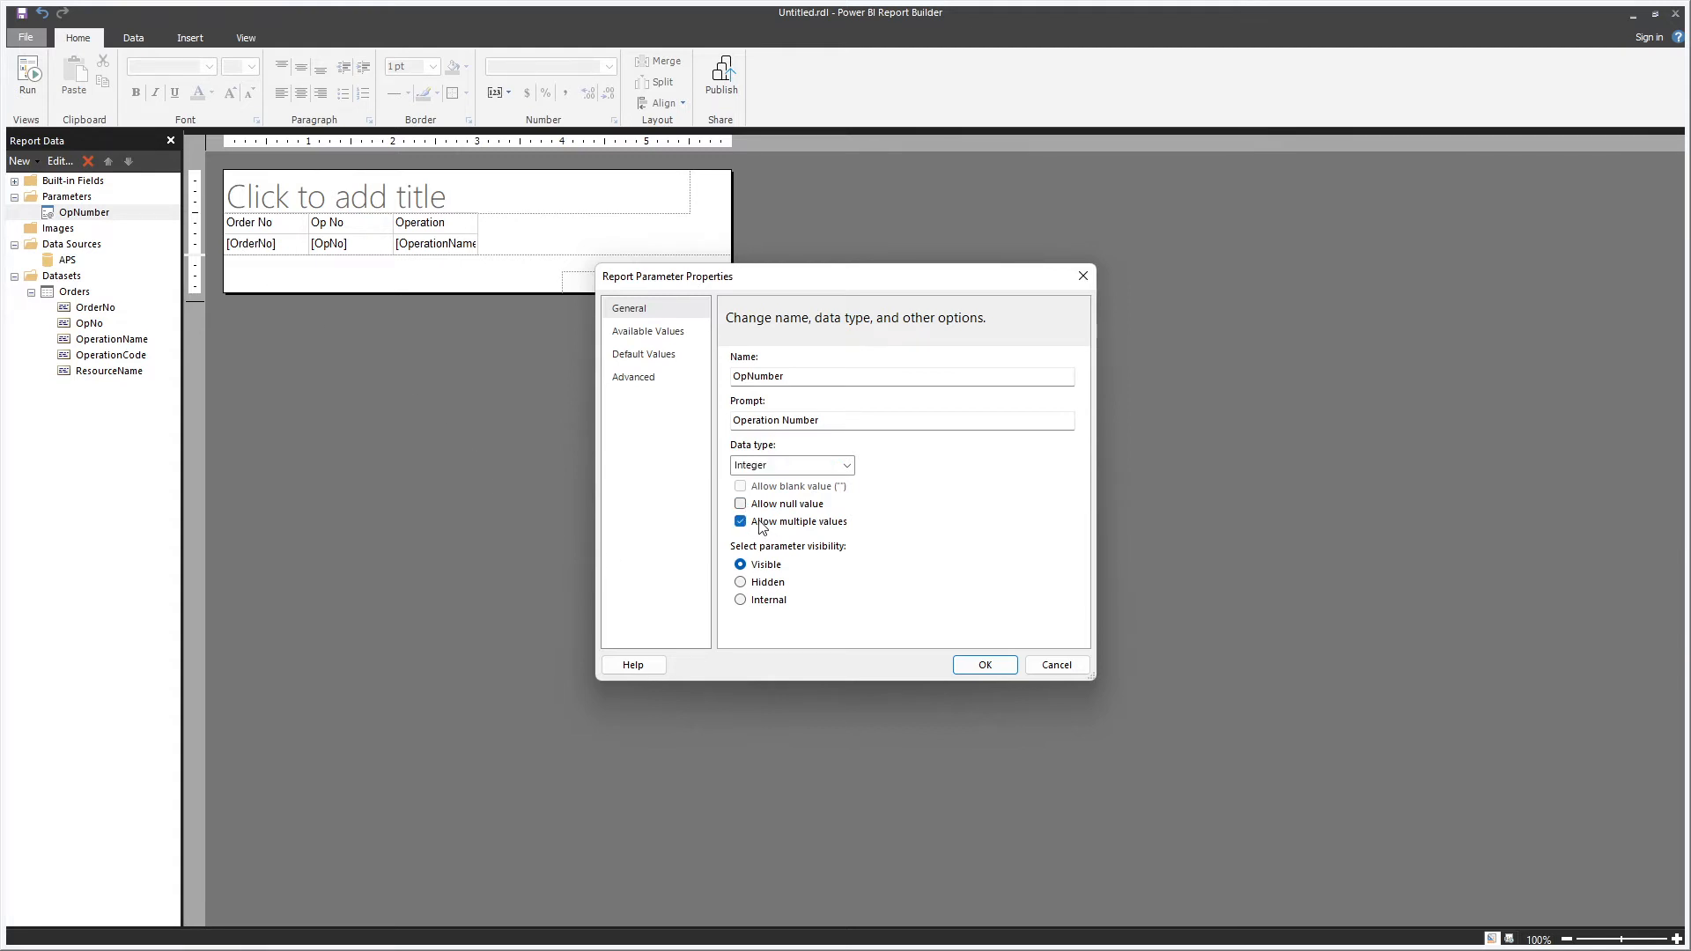
click(774, 523)
- Switch the parameter's available values to specified values and add an entry labelled A with value 10
click(636, 336)
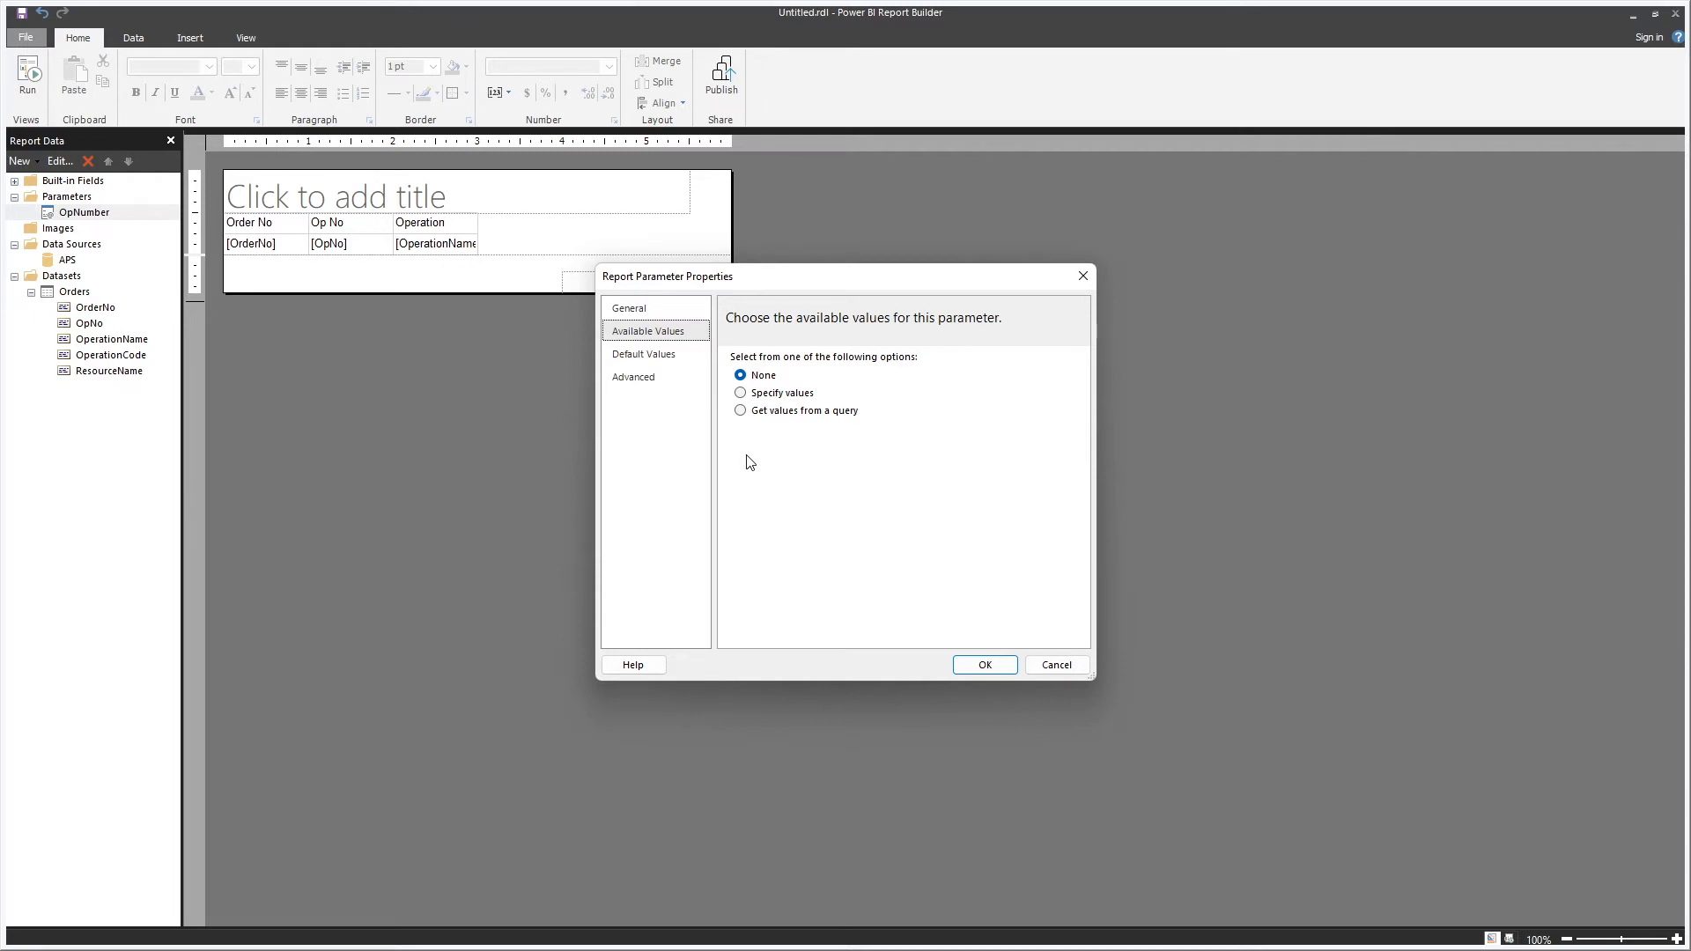
click(782, 394)
click(746, 449)
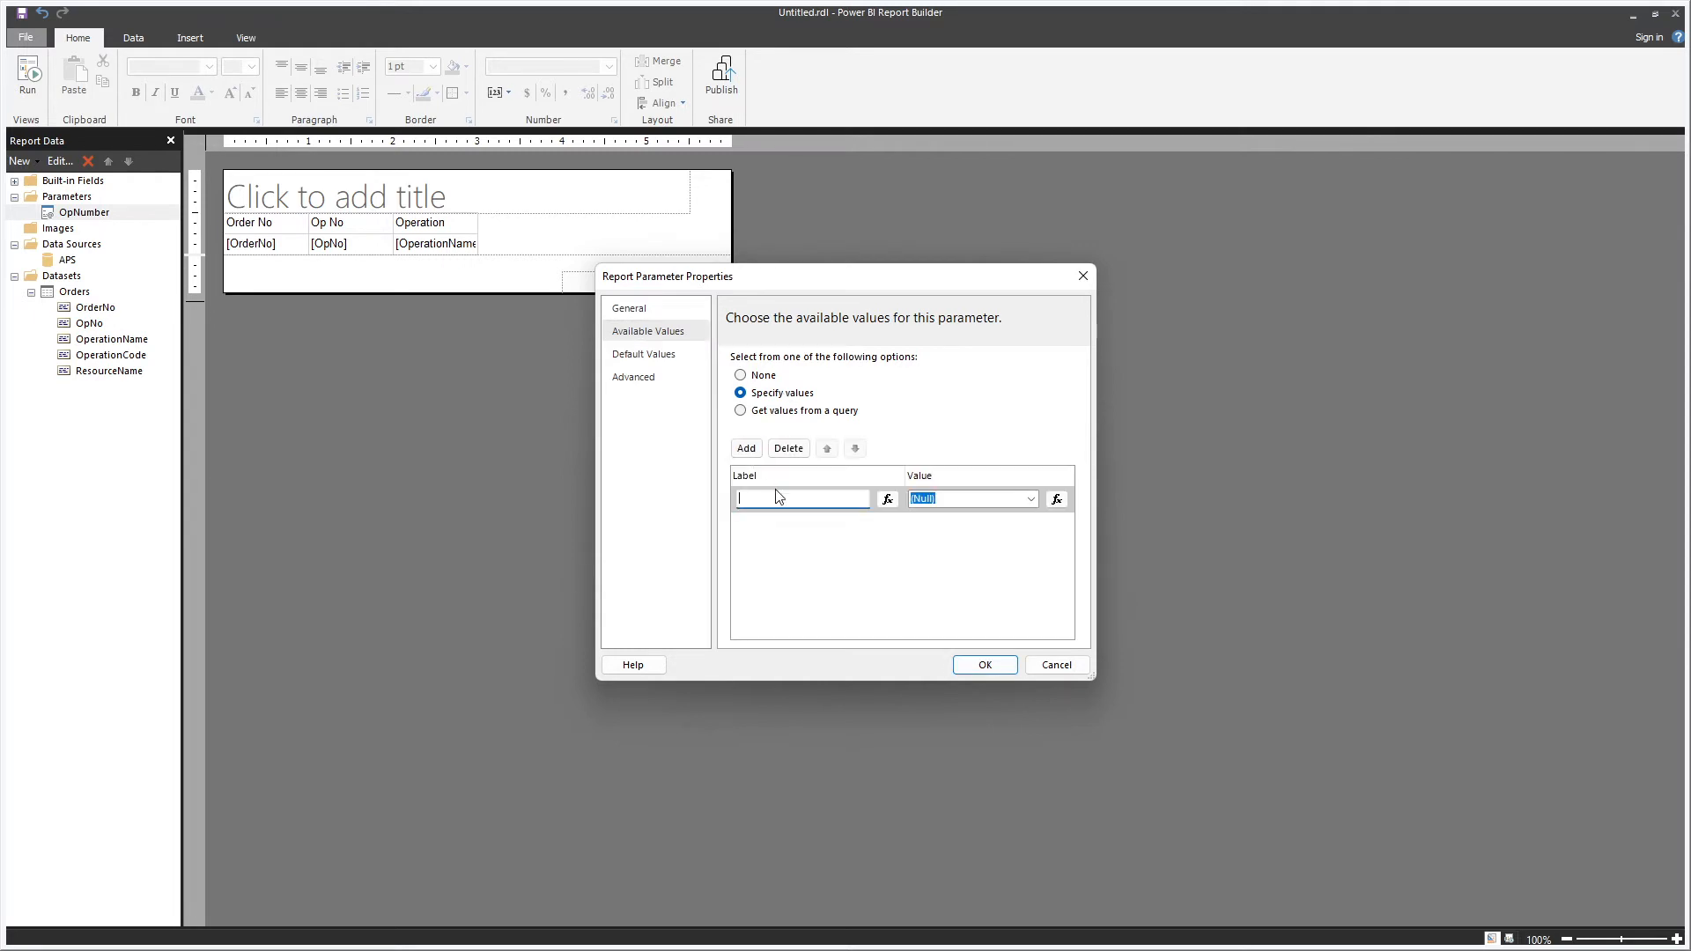
click(985, 502)
text(A)
click(952, 498)
text(10)
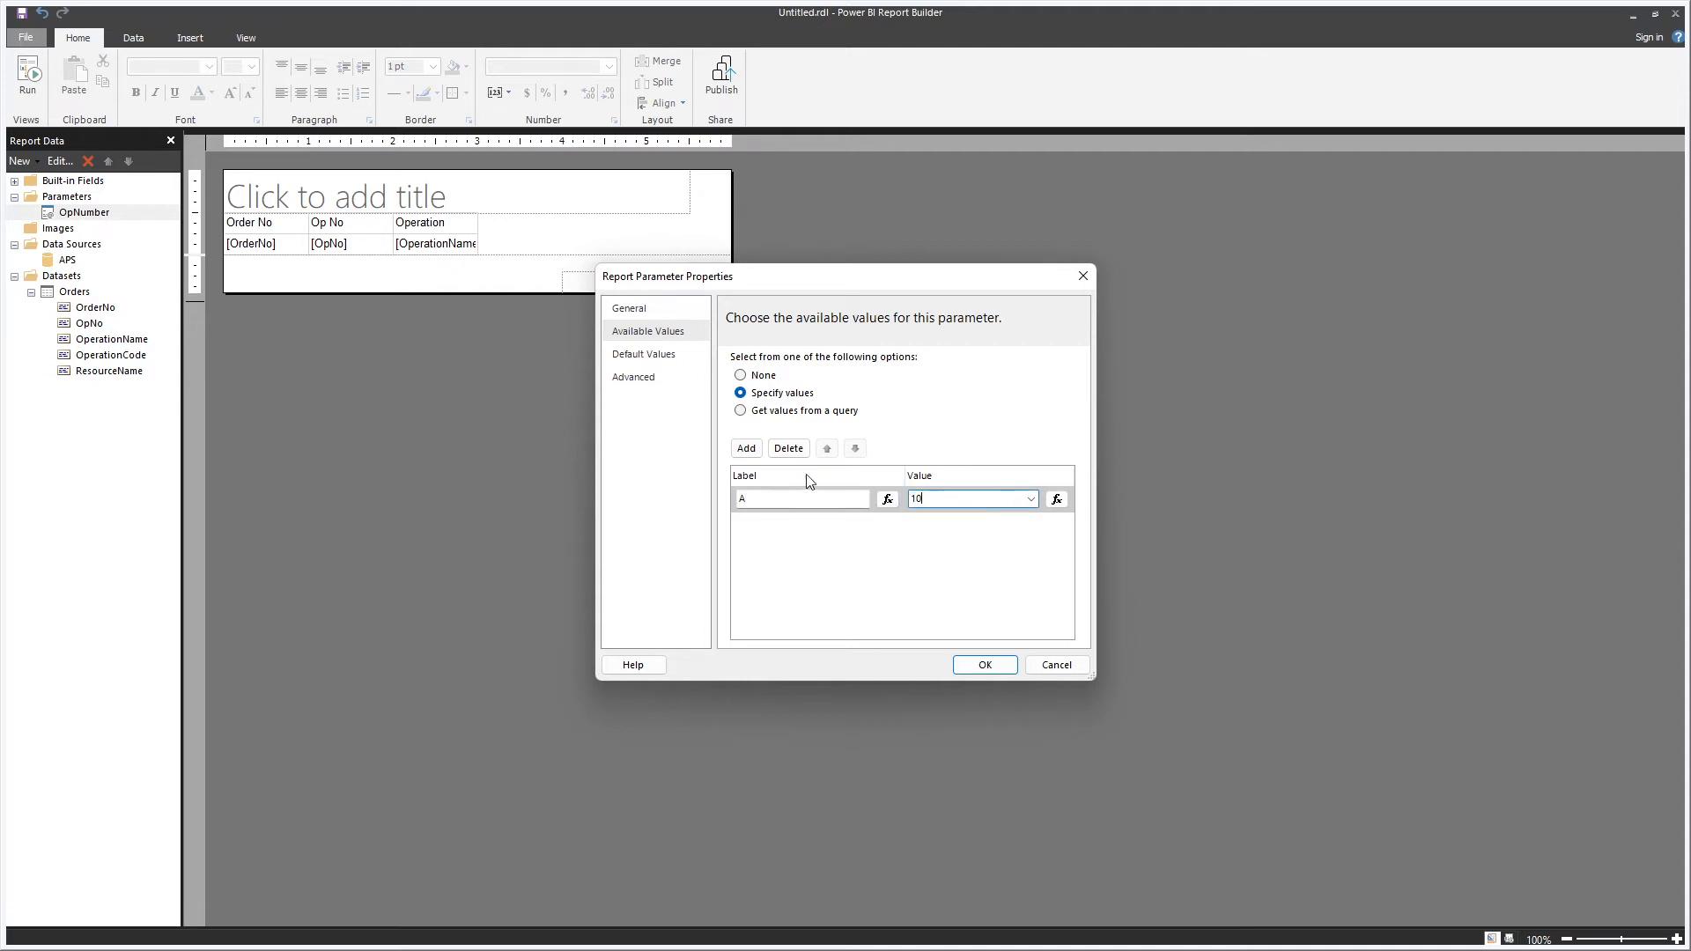
- Add two more available values for the parameter: label B with value 20 and label C with value 30
click(746, 448)
text(B)
click(999, 527)
text(20)
click(746, 448)
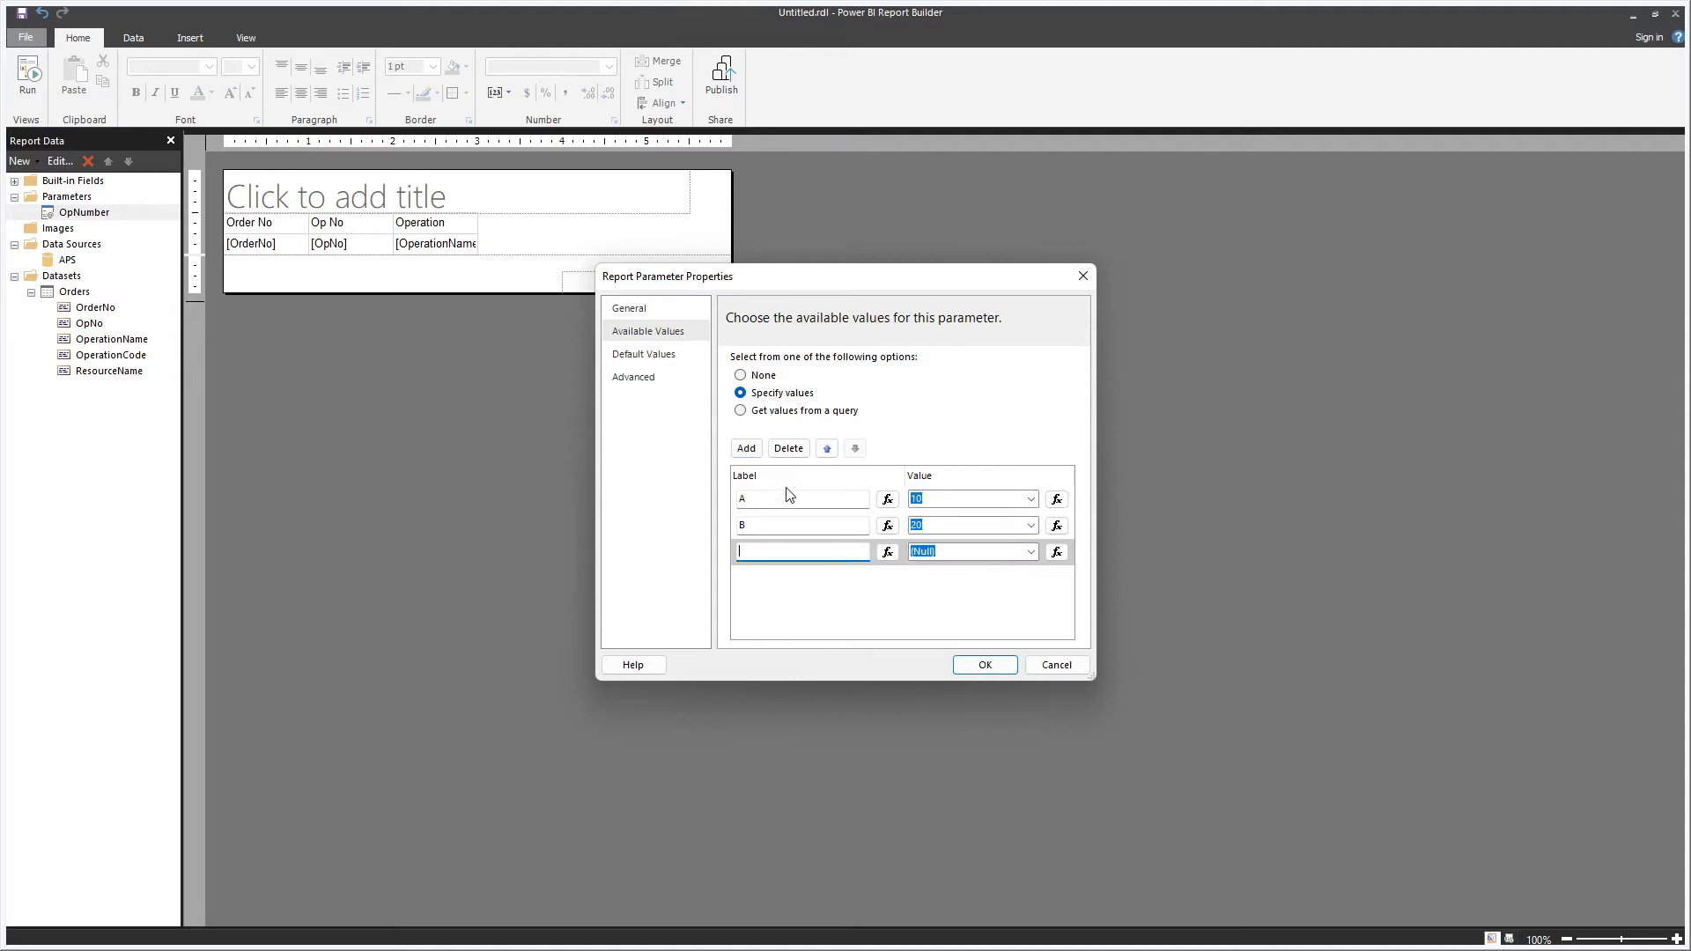
click(999, 552)
text(30)
click(747, 498)
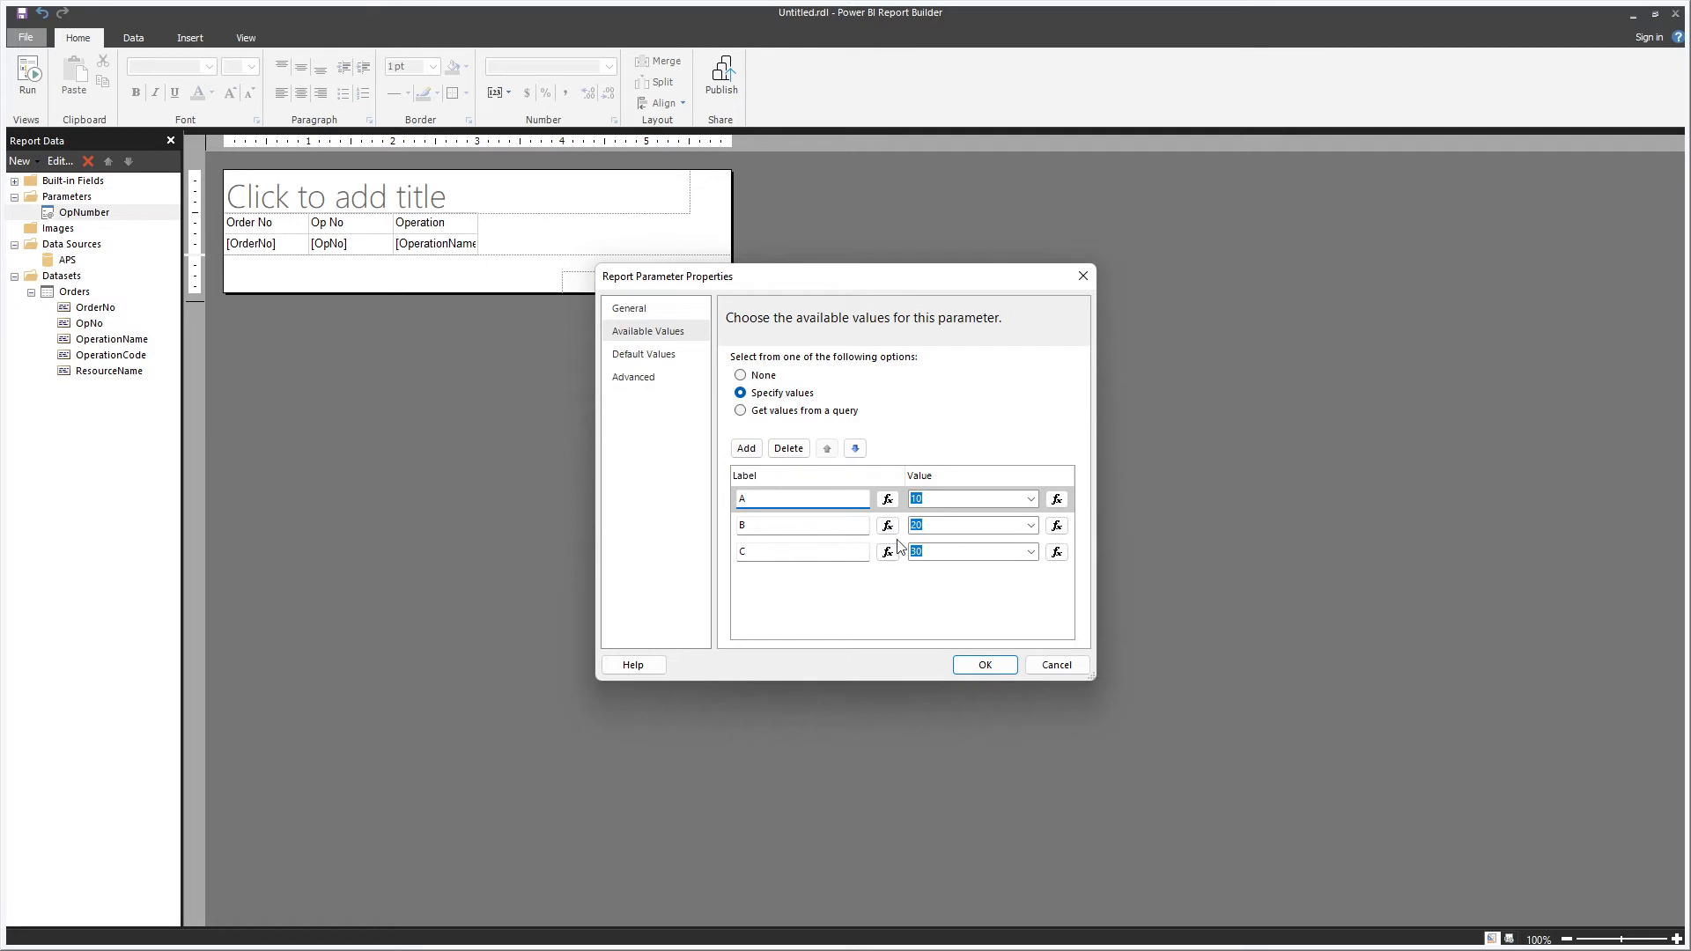
- Apply the specified available values A, B and C to the OpNumber parameter
click(735, 525)
click(956, 526)
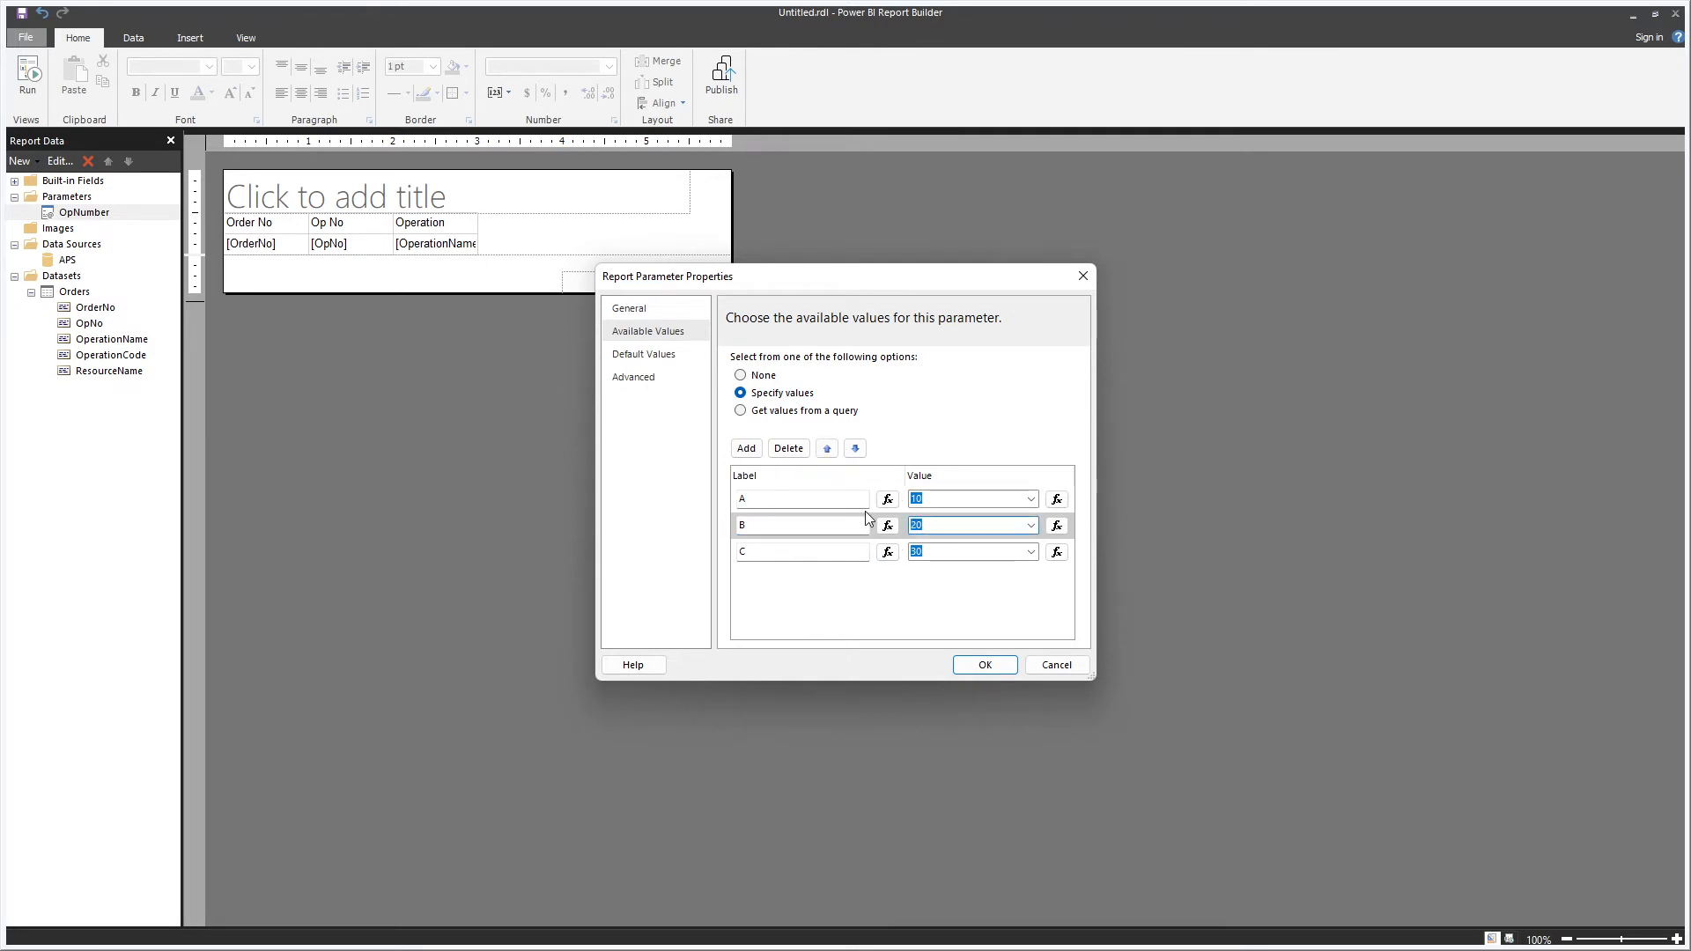
click(986, 665)
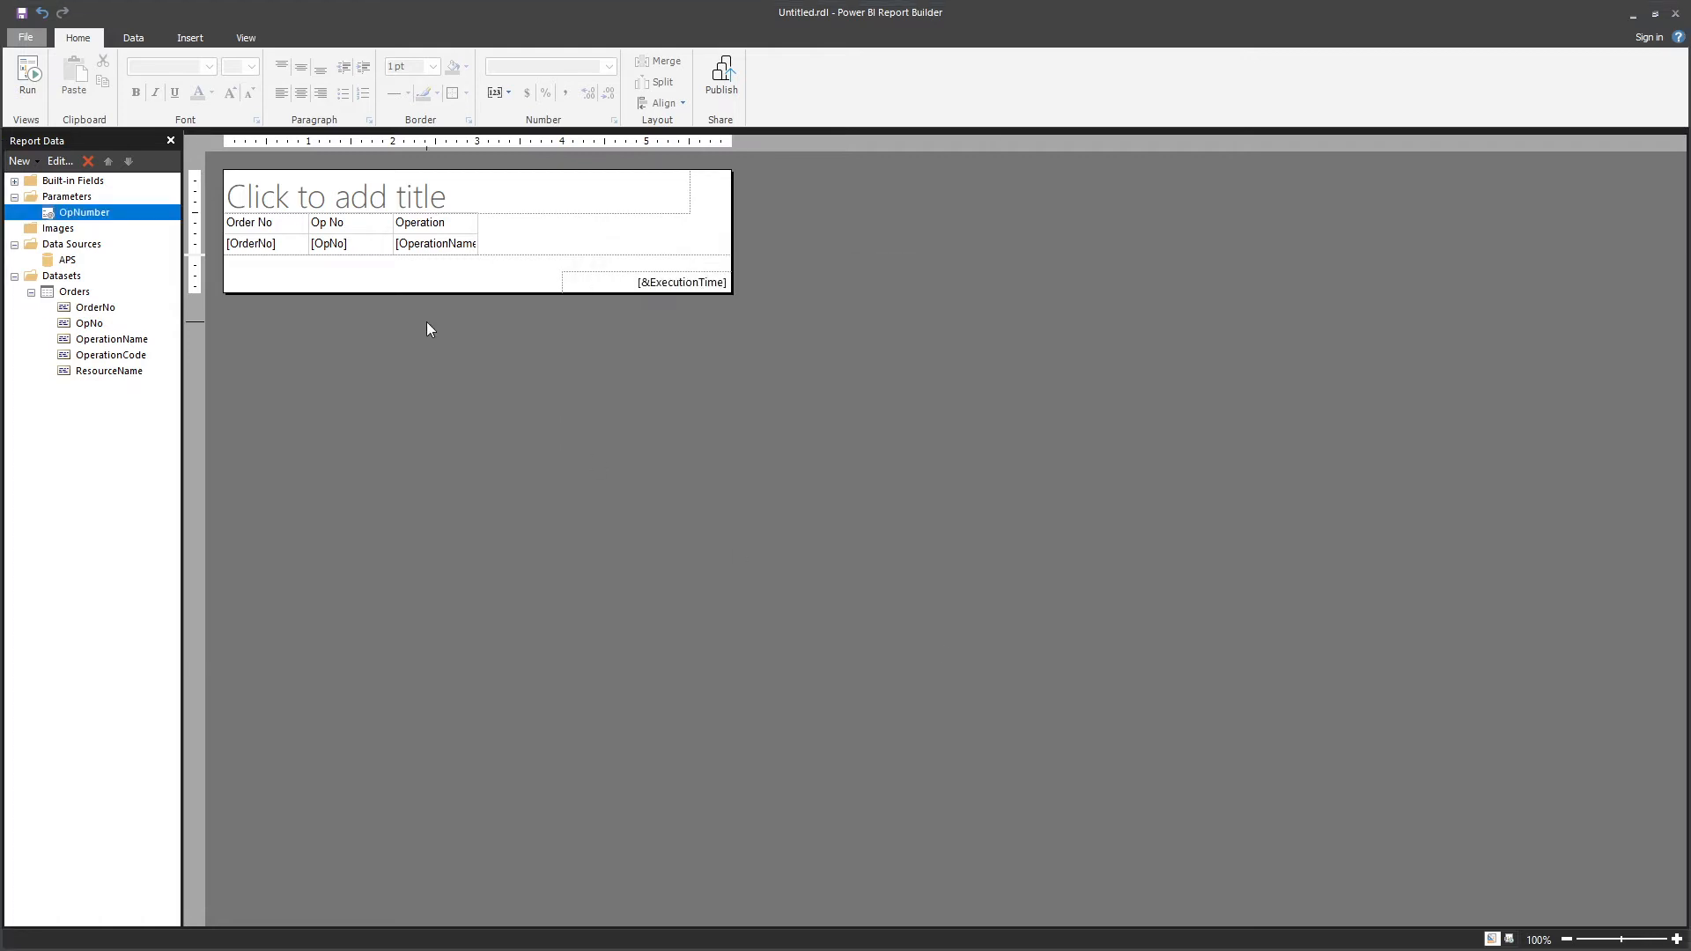
- Run the report for operation number C and again for B, and return to the report design
click(27, 78)
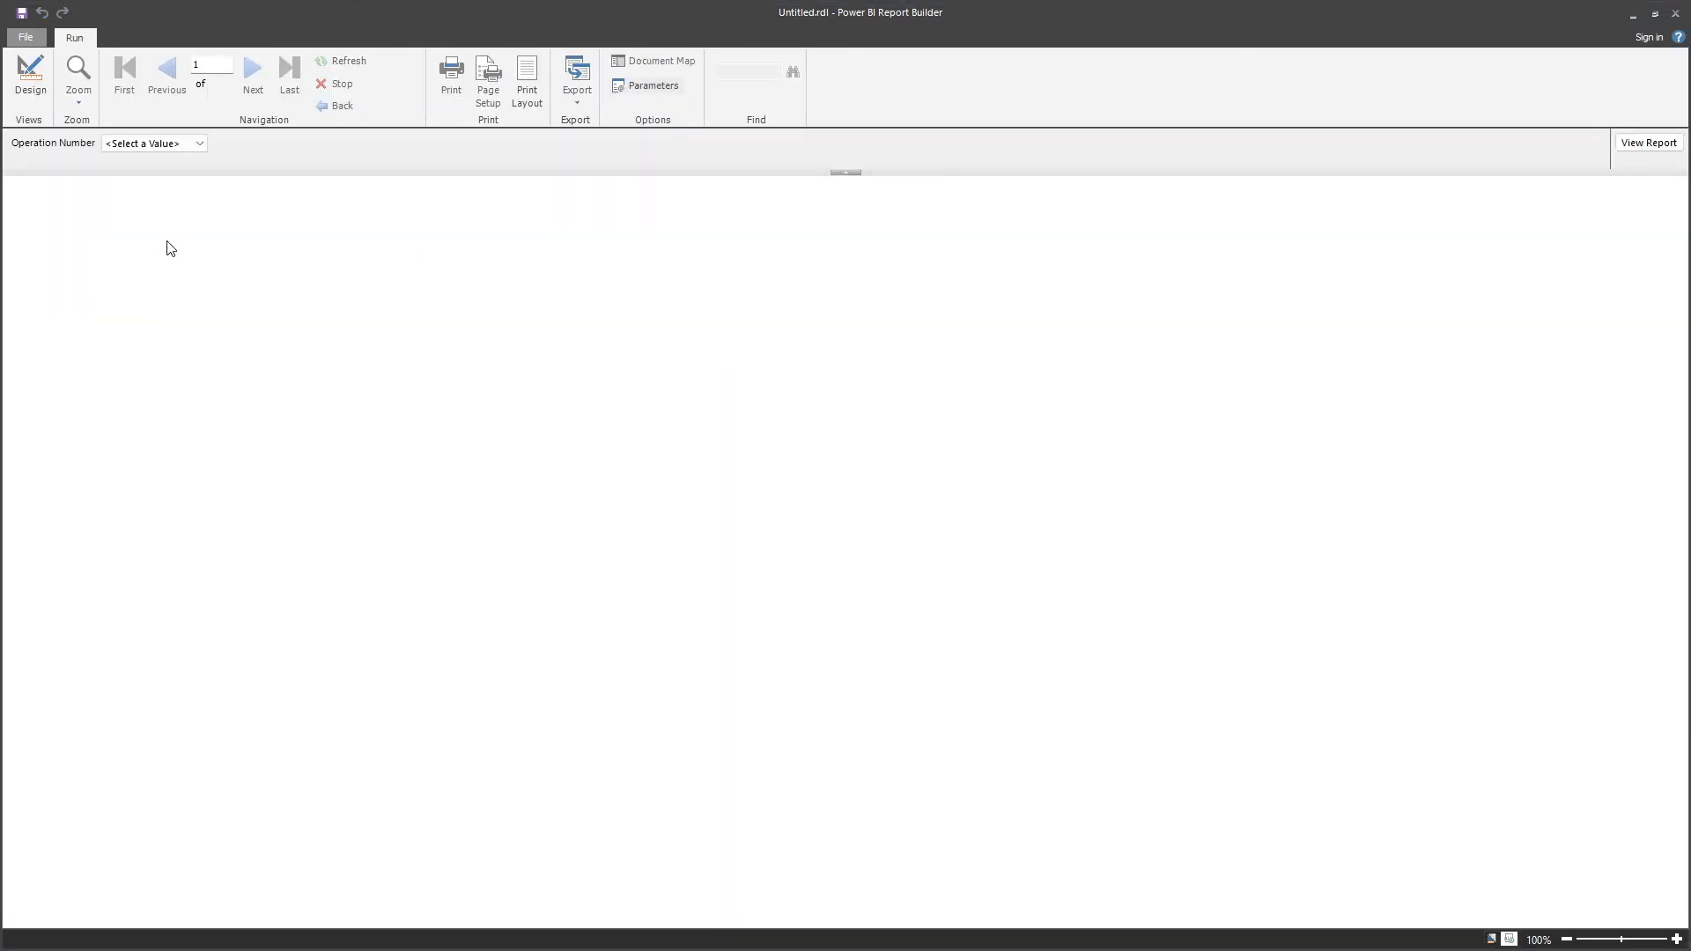
click(142, 146)
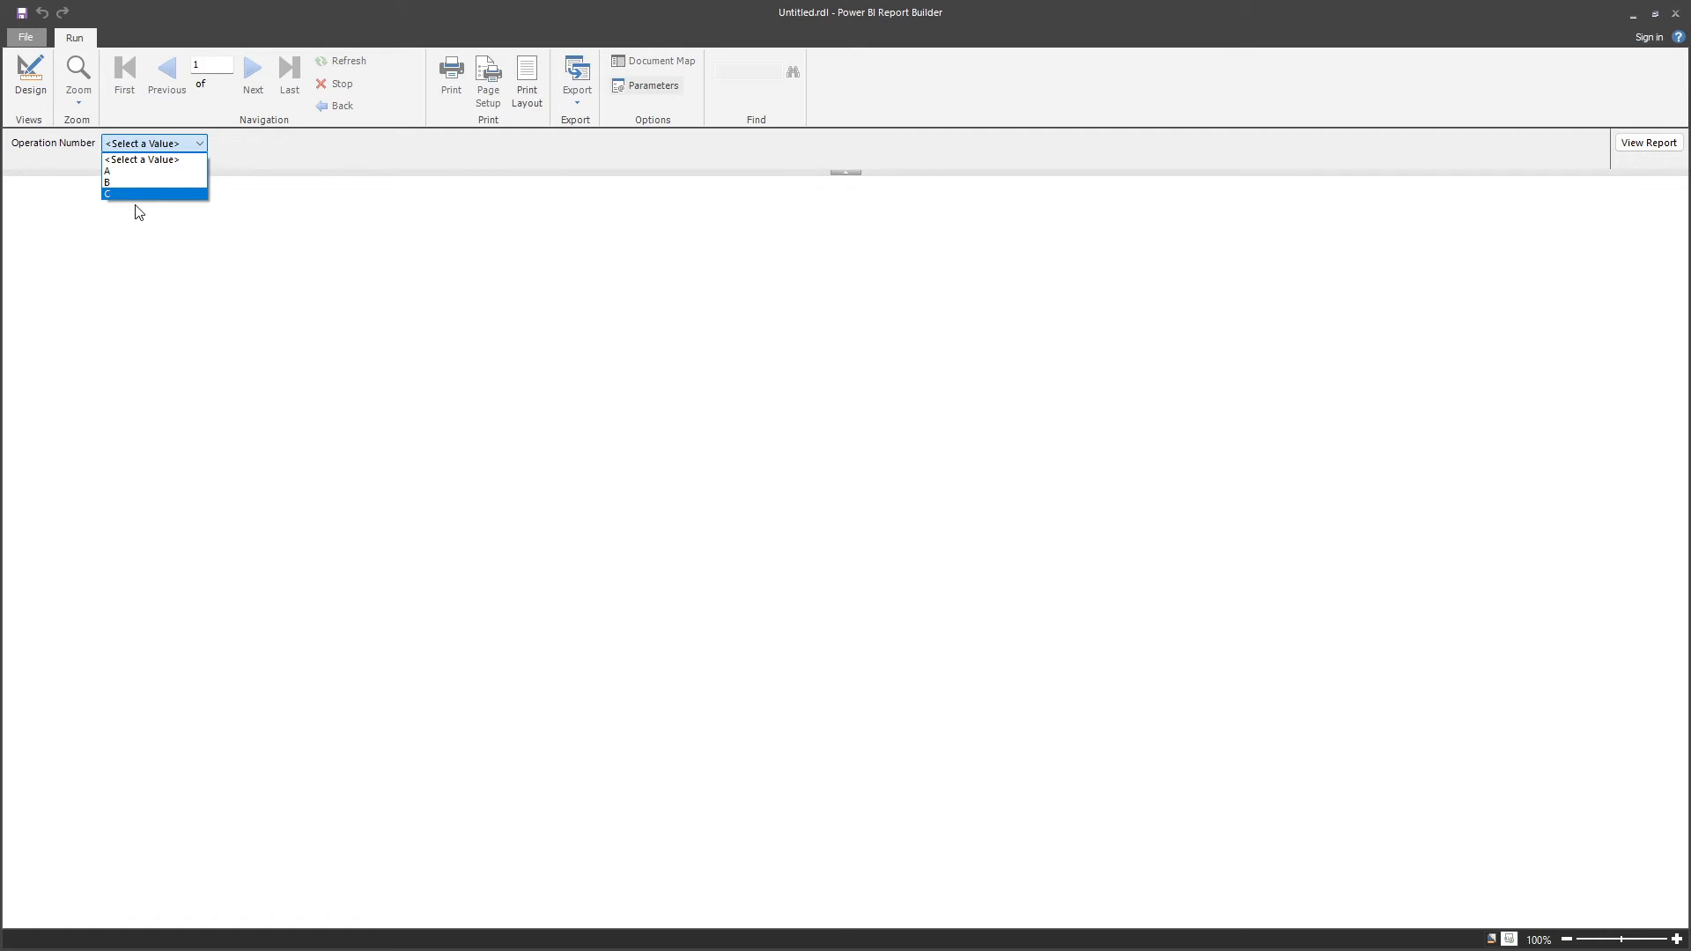
click(136, 194)
click(1628, 143)
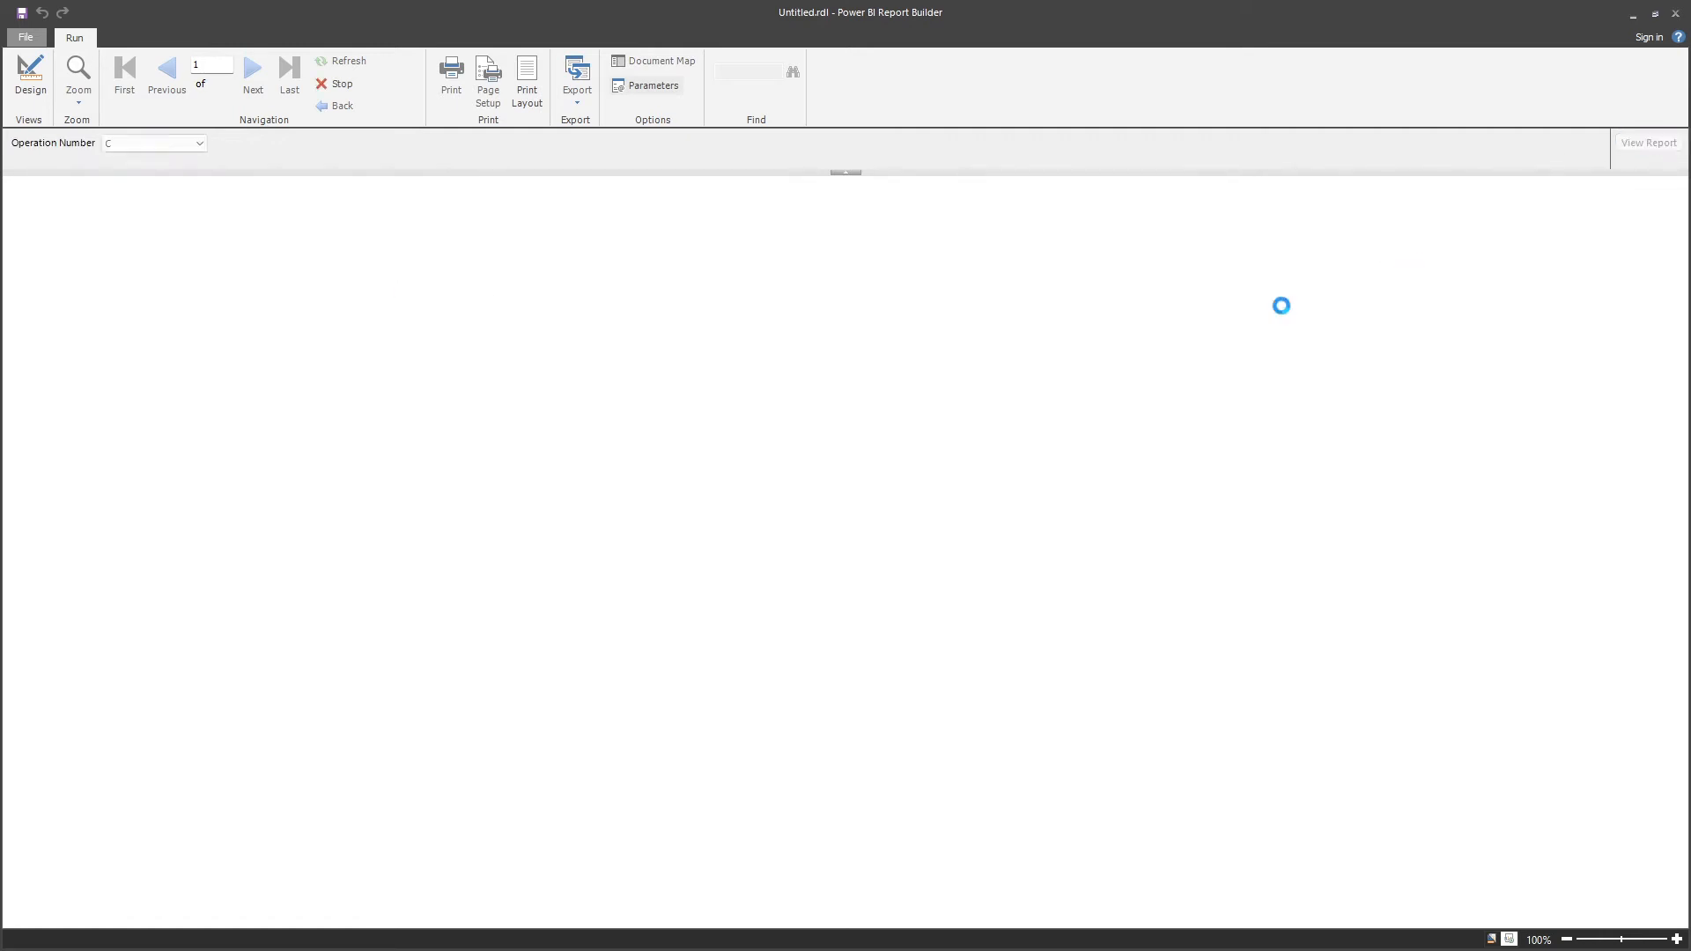
click(154, 144)
click(147, 173)
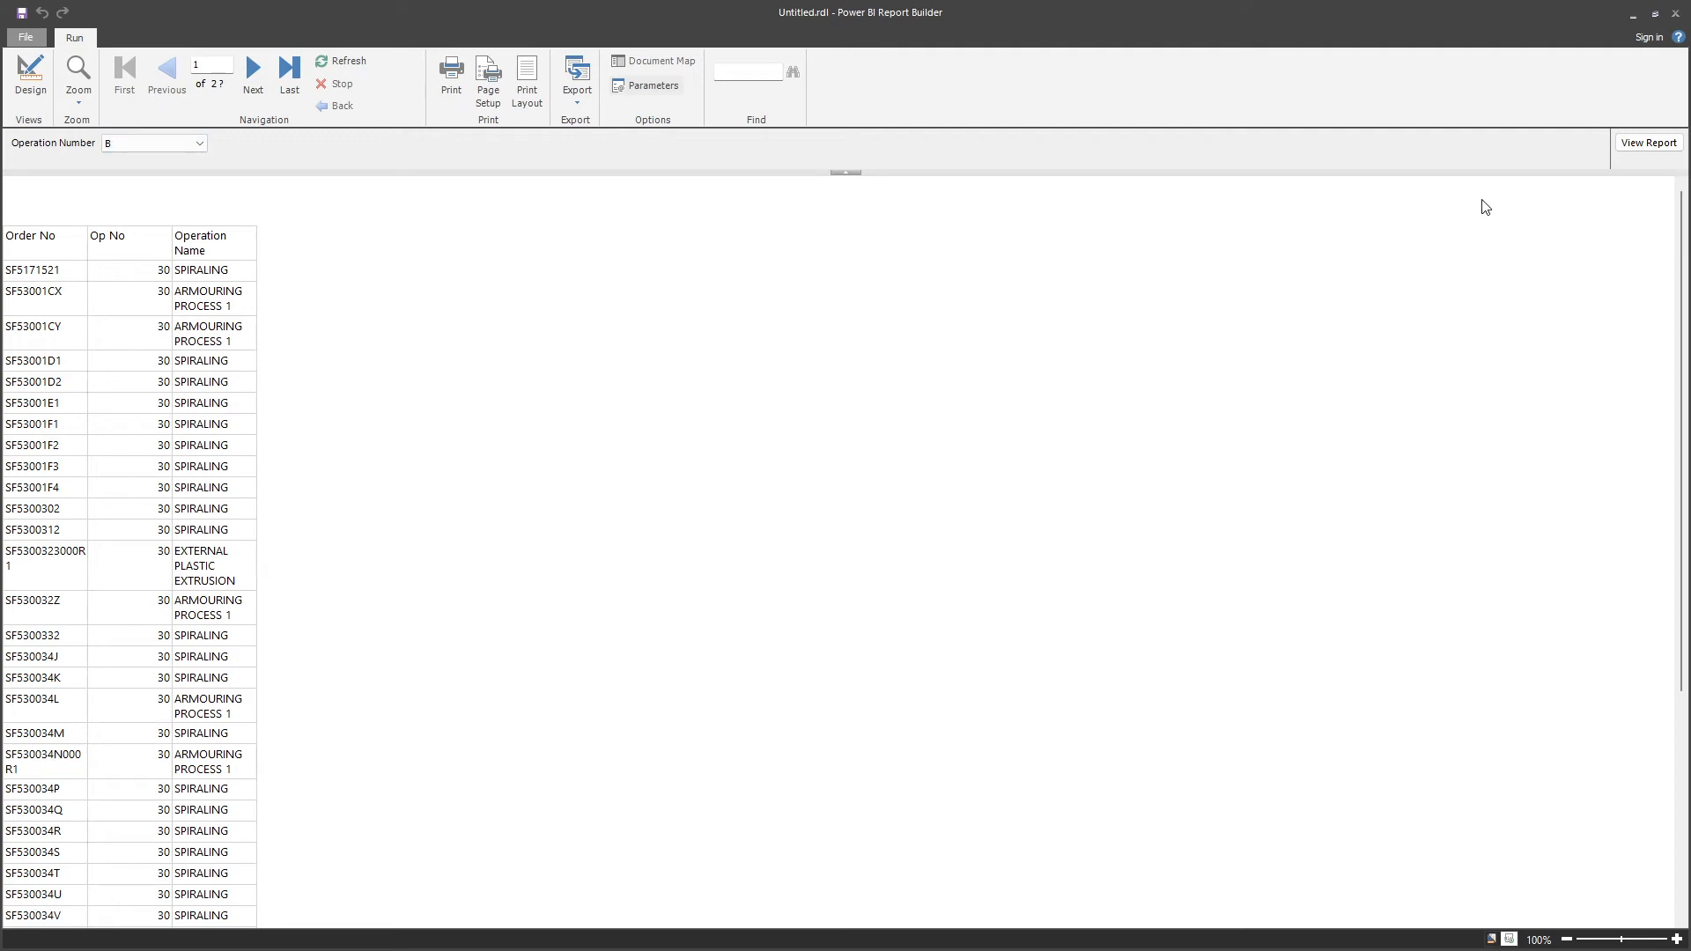
click(1638, 146)
click(30, 80)
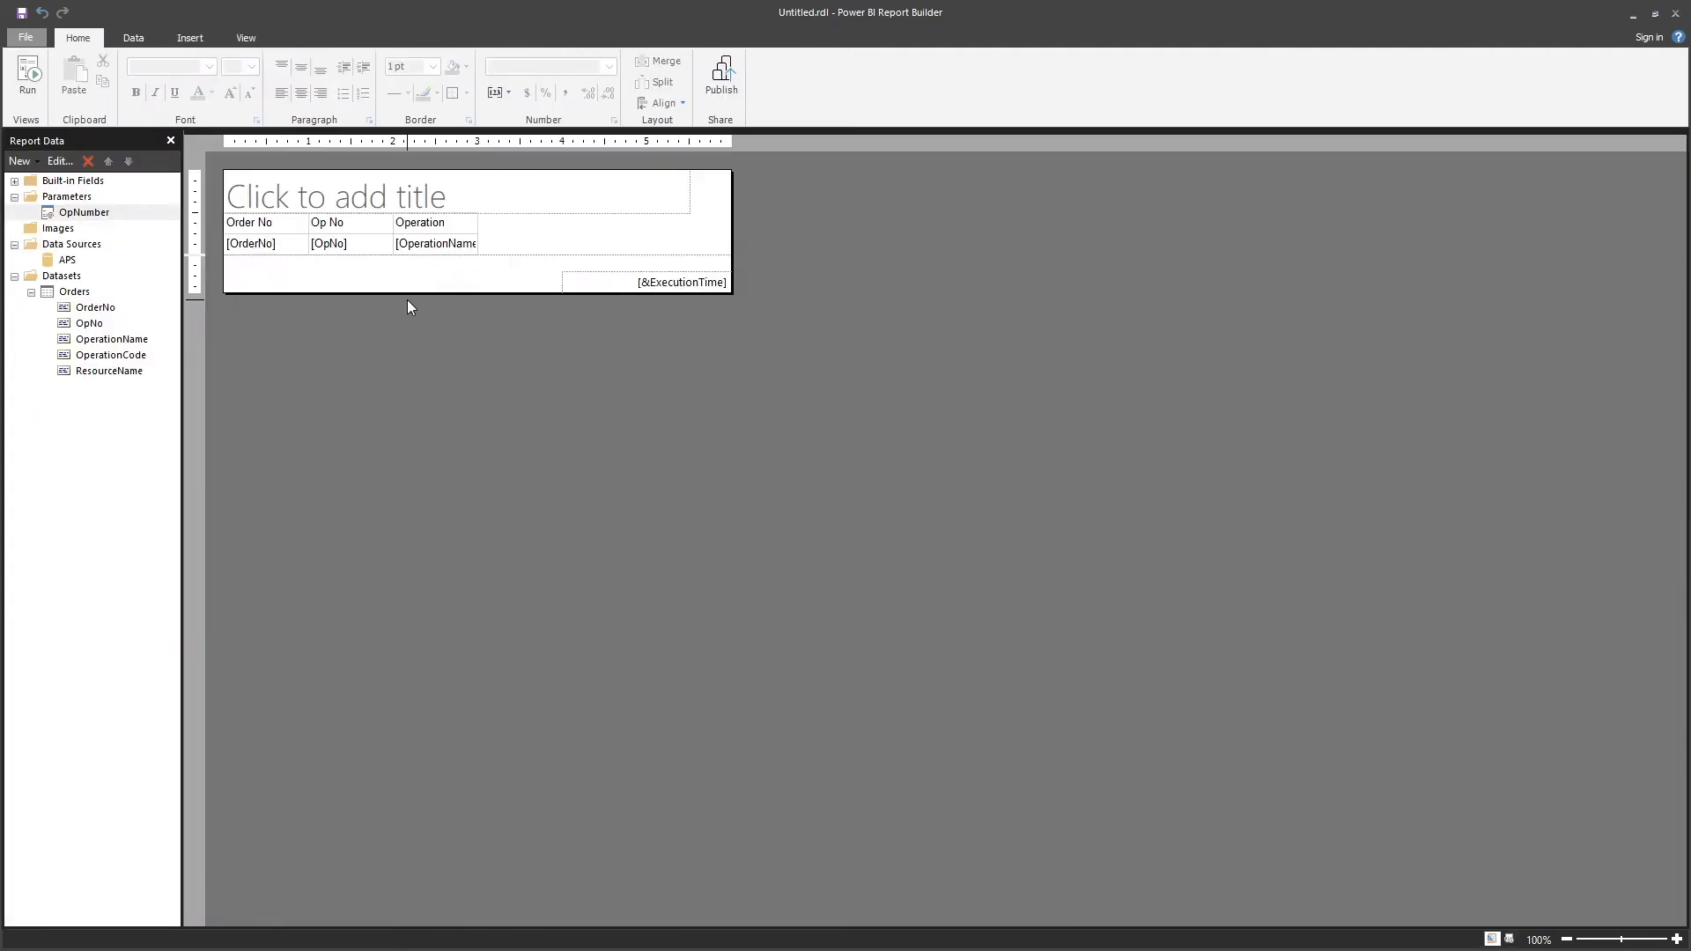
right_click(93, 212)
click(171, 247)
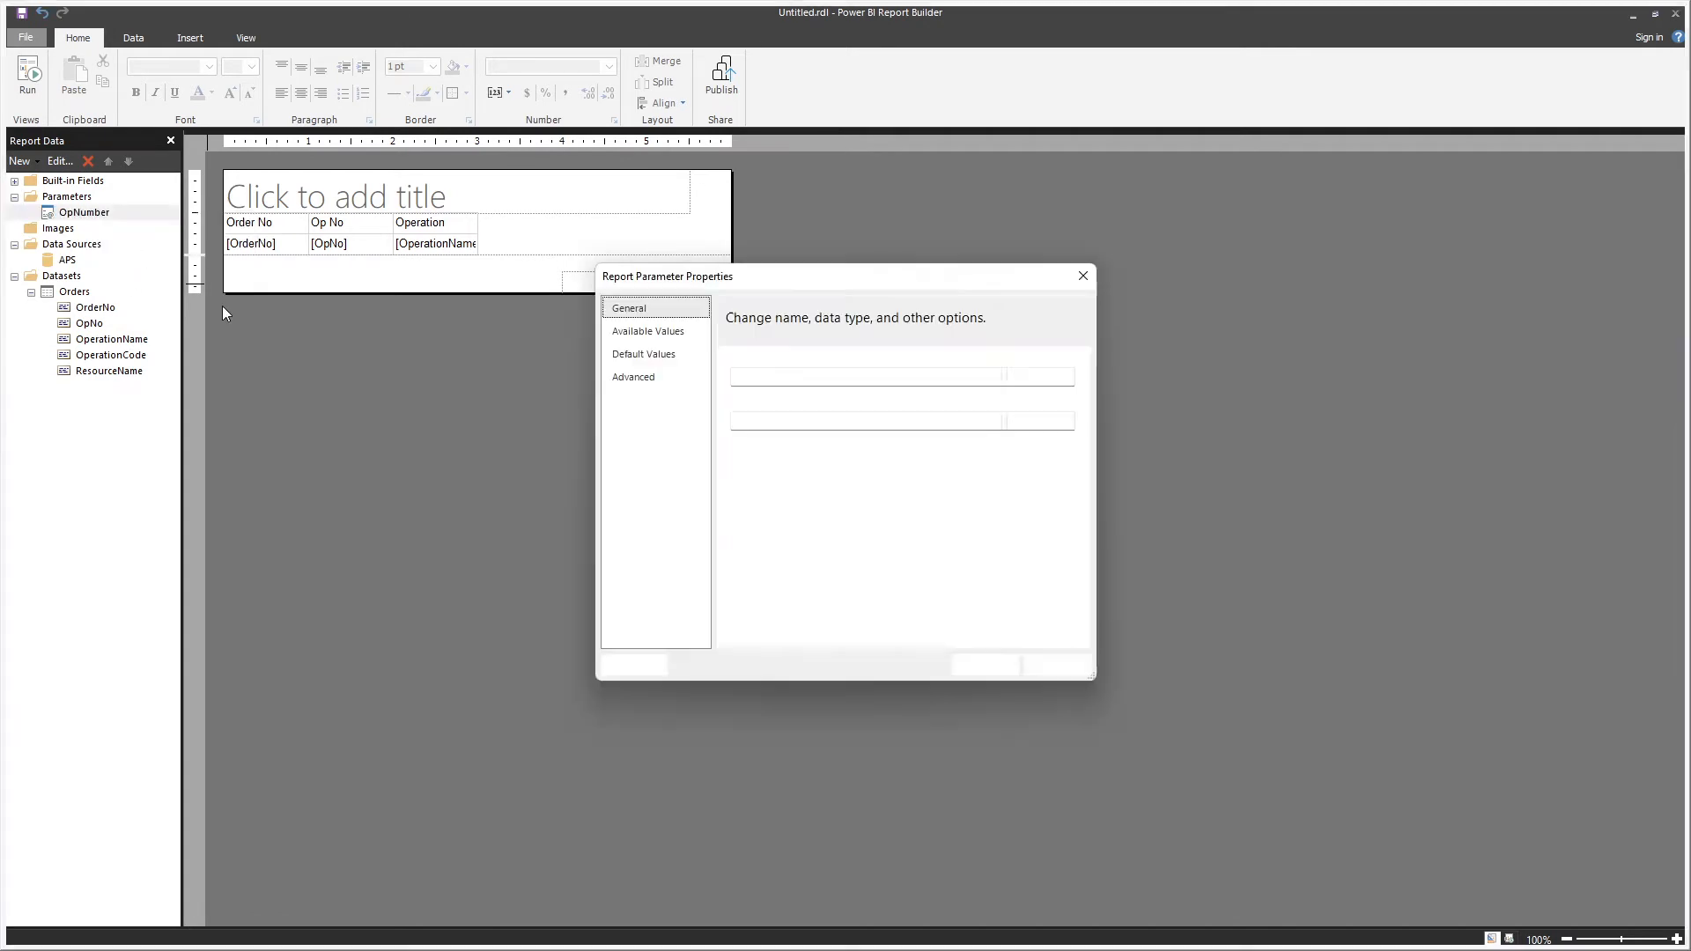
click(648, 331)
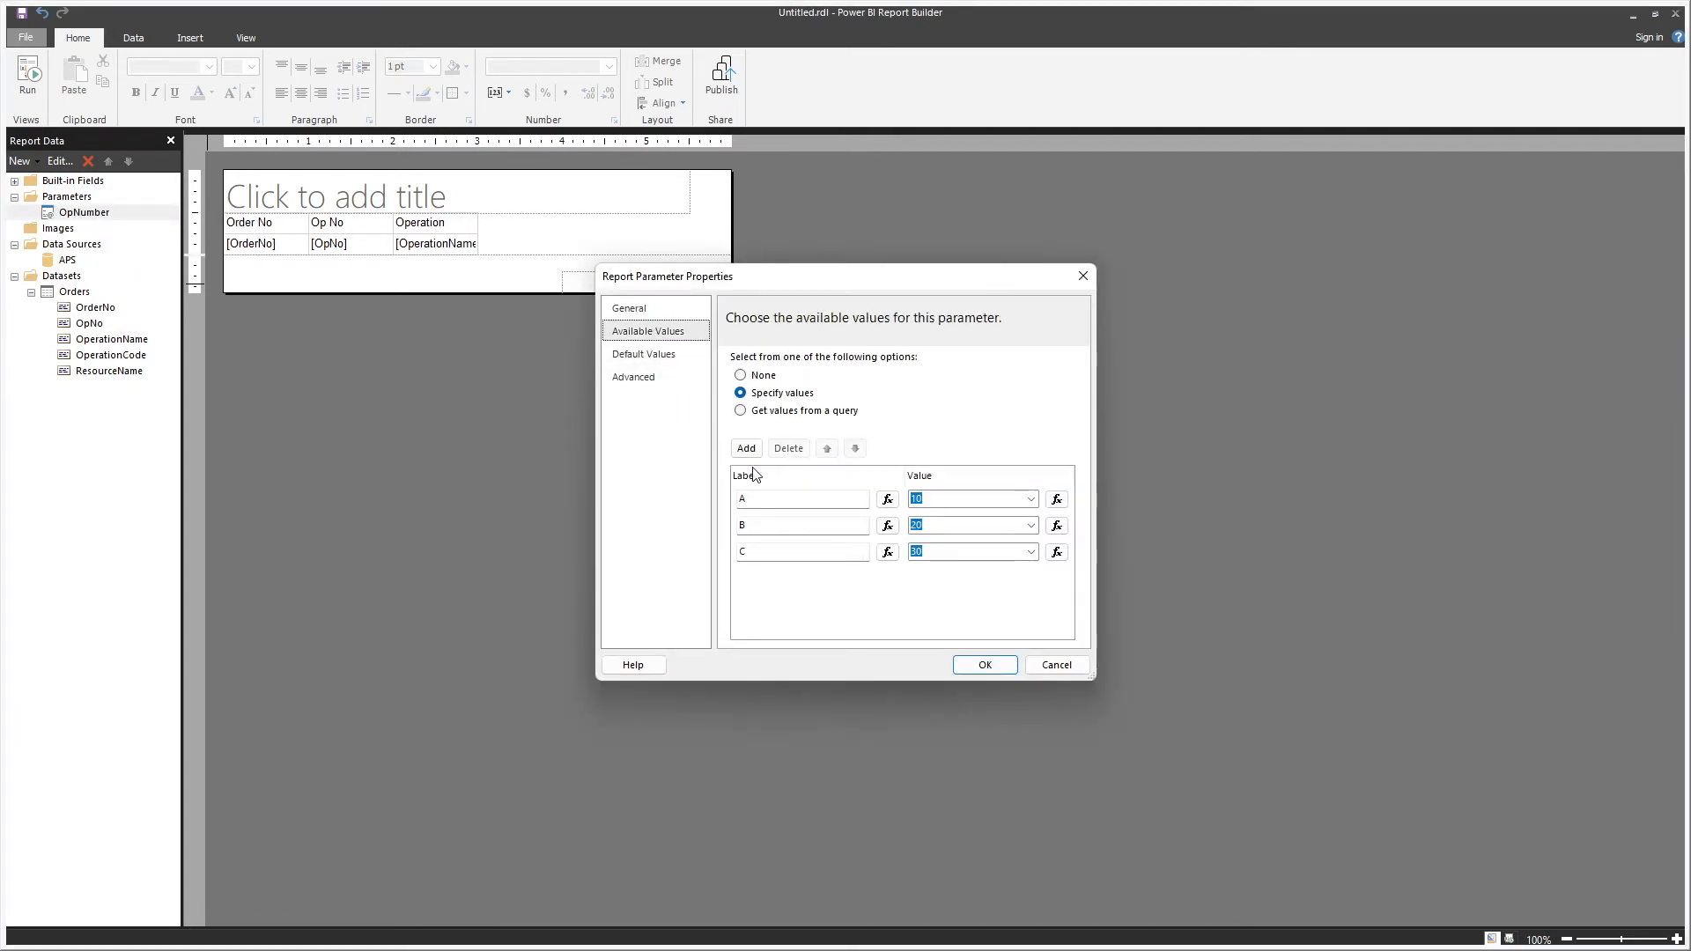
click(768, 417)
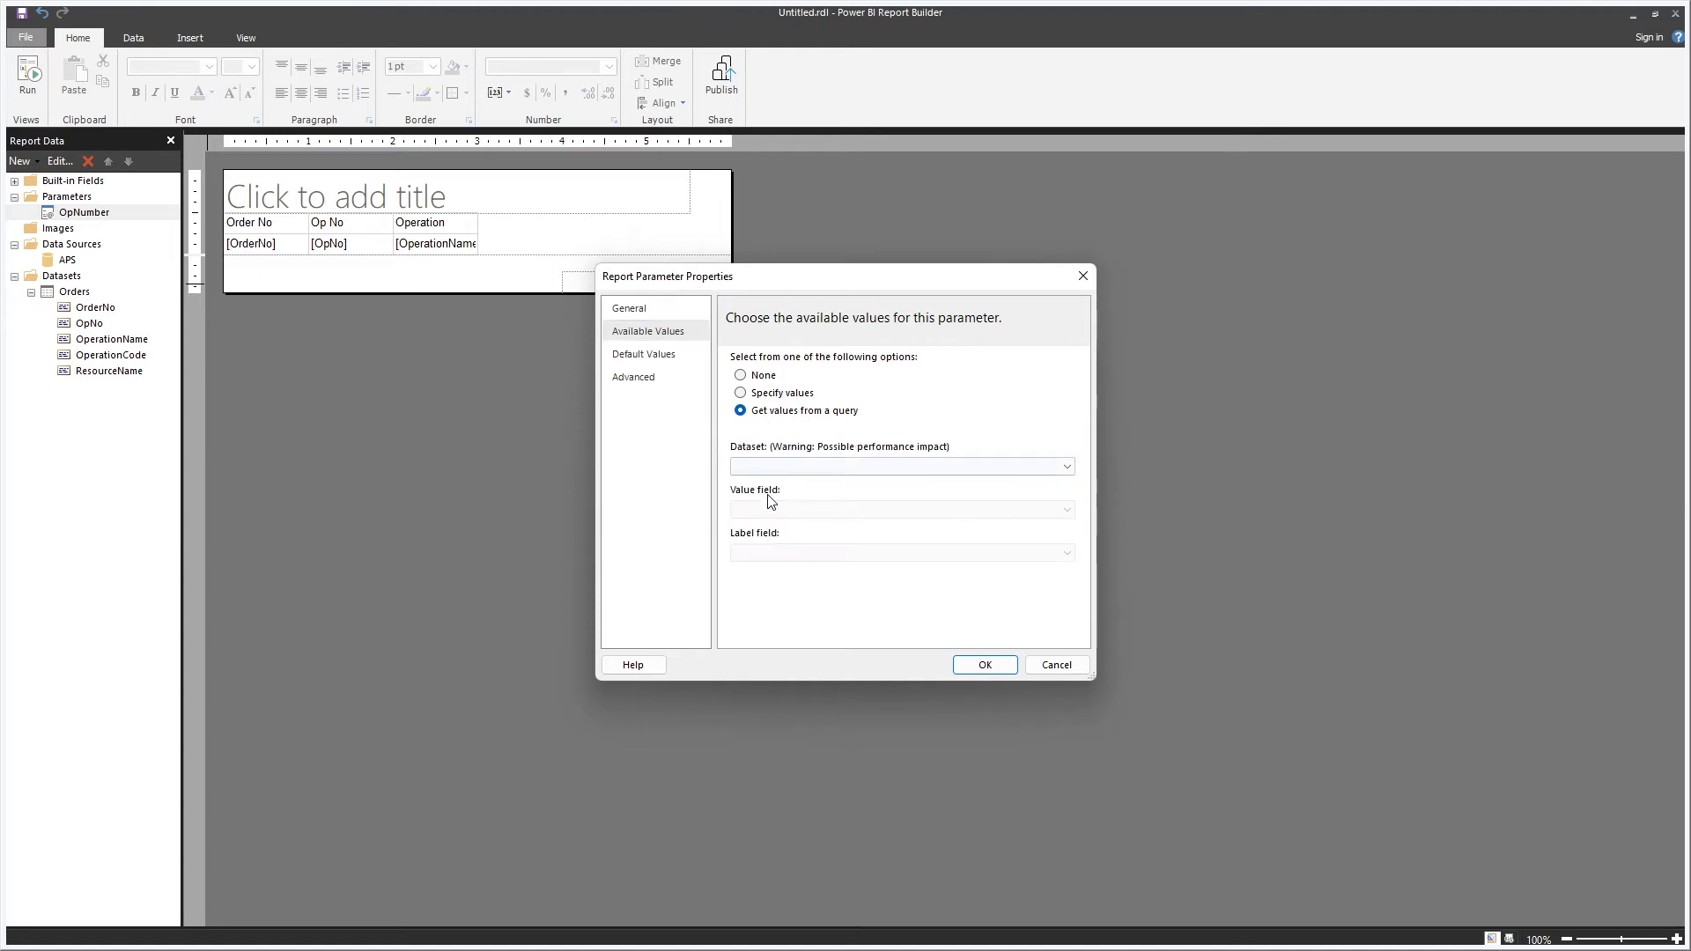
click(1068, 467)
click(1072, 666)
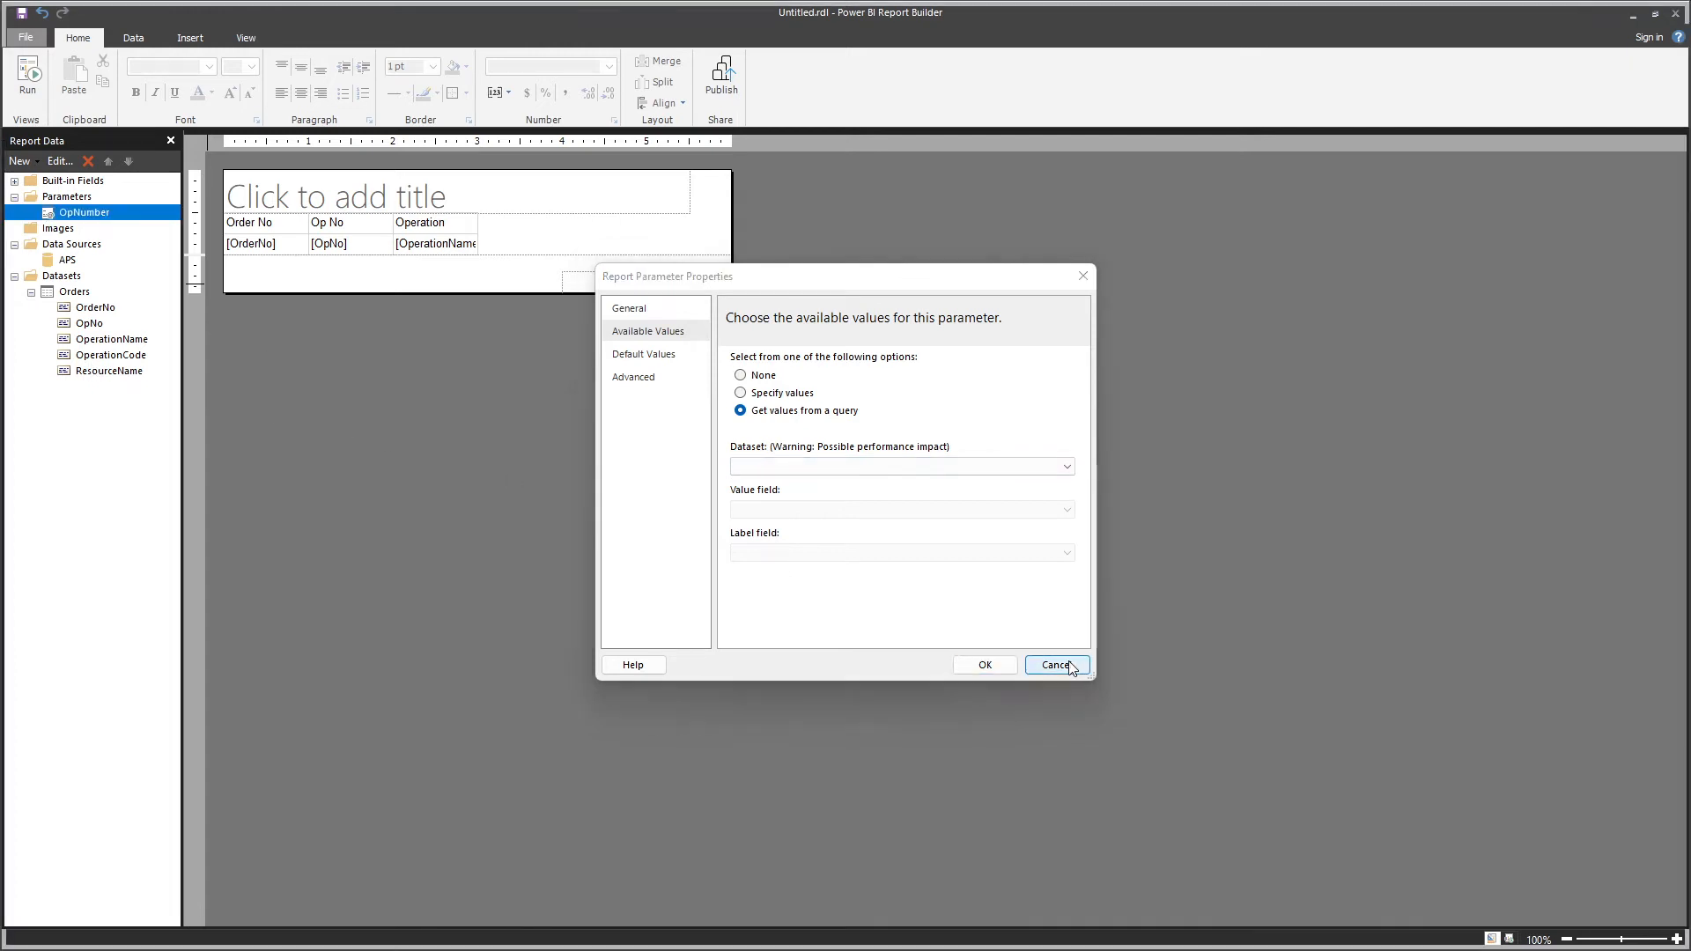
- Add a new dataset named OperationNumbers that uses the APS data source
right_click(72, 280)
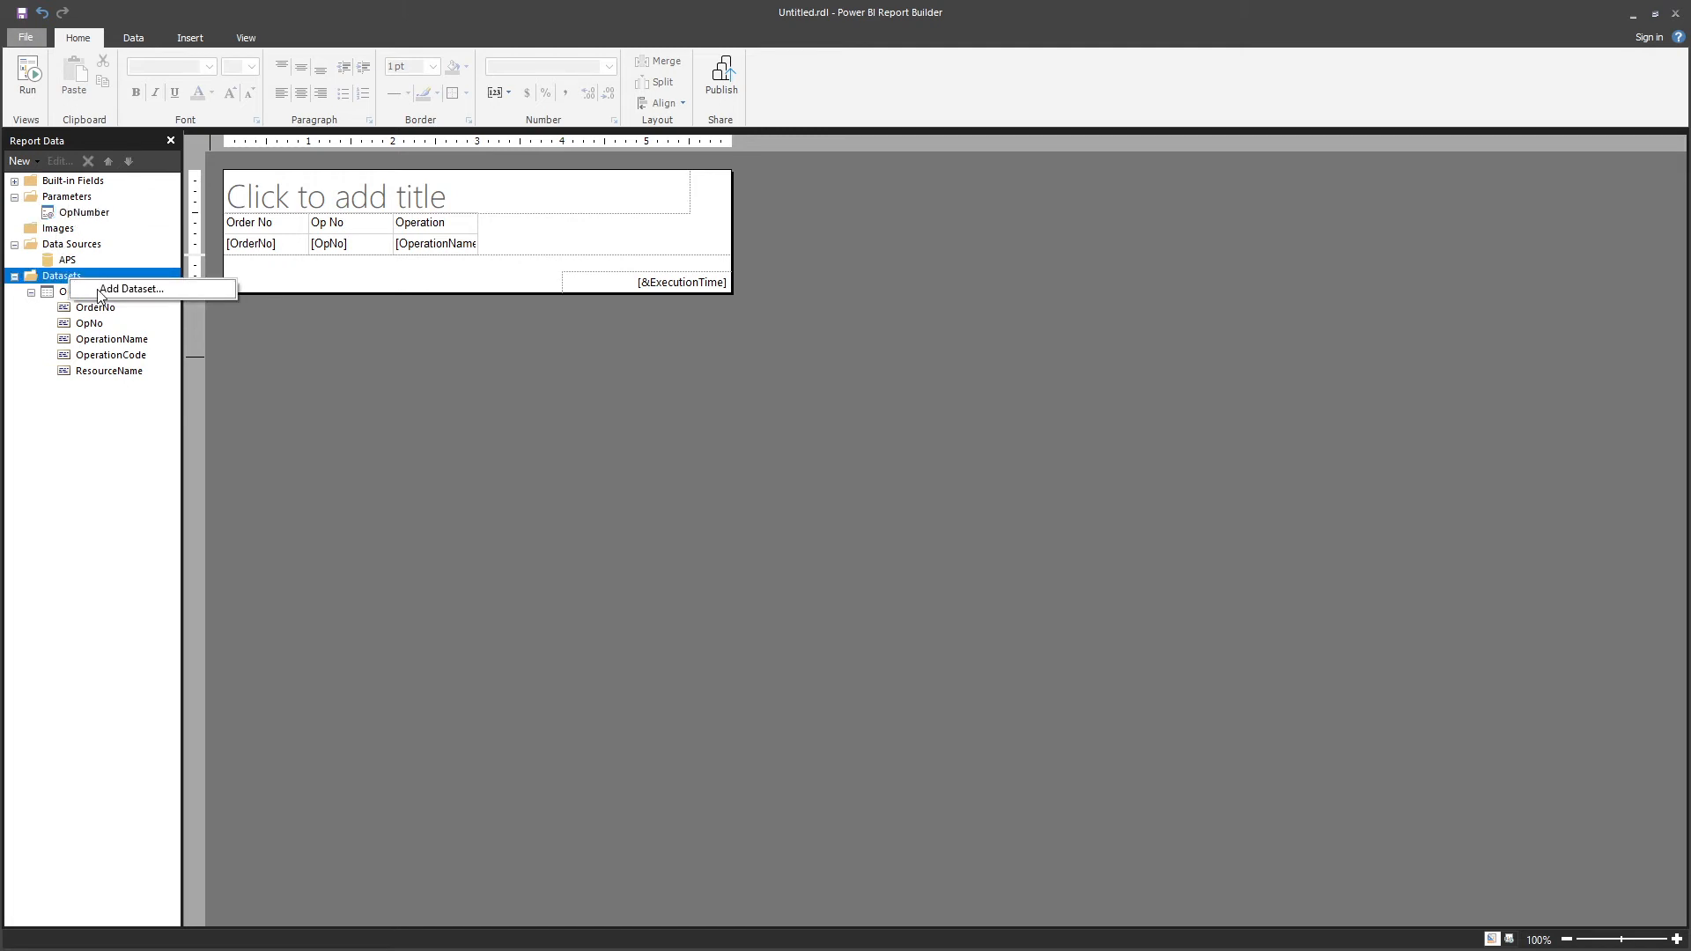
click(101, 294)
text(OperationNumbers)
click(828, 358)
click(824, 369)
- Write the dataset query as SELECT DISTINCT O.OpNo FROM UserData.Orders O WHERE O.DatasetId = 15
click(785, 504)
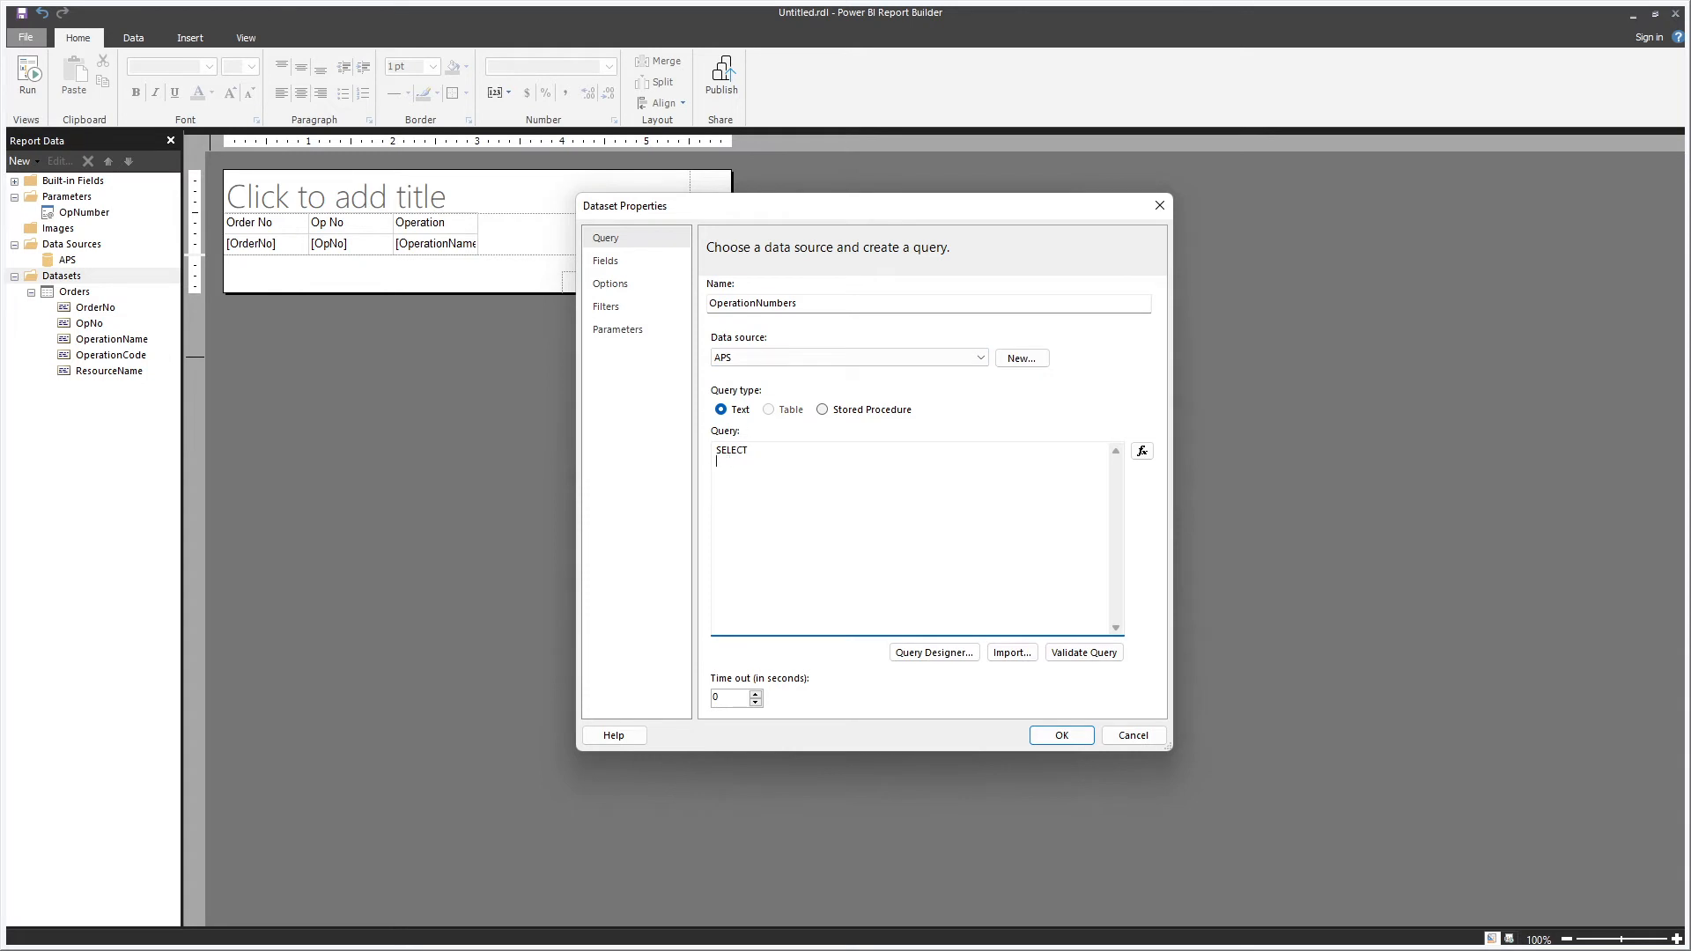
text(SELECT DISTINC)
text(M UserData.Orders O)
key(Return)
text(WHERE)
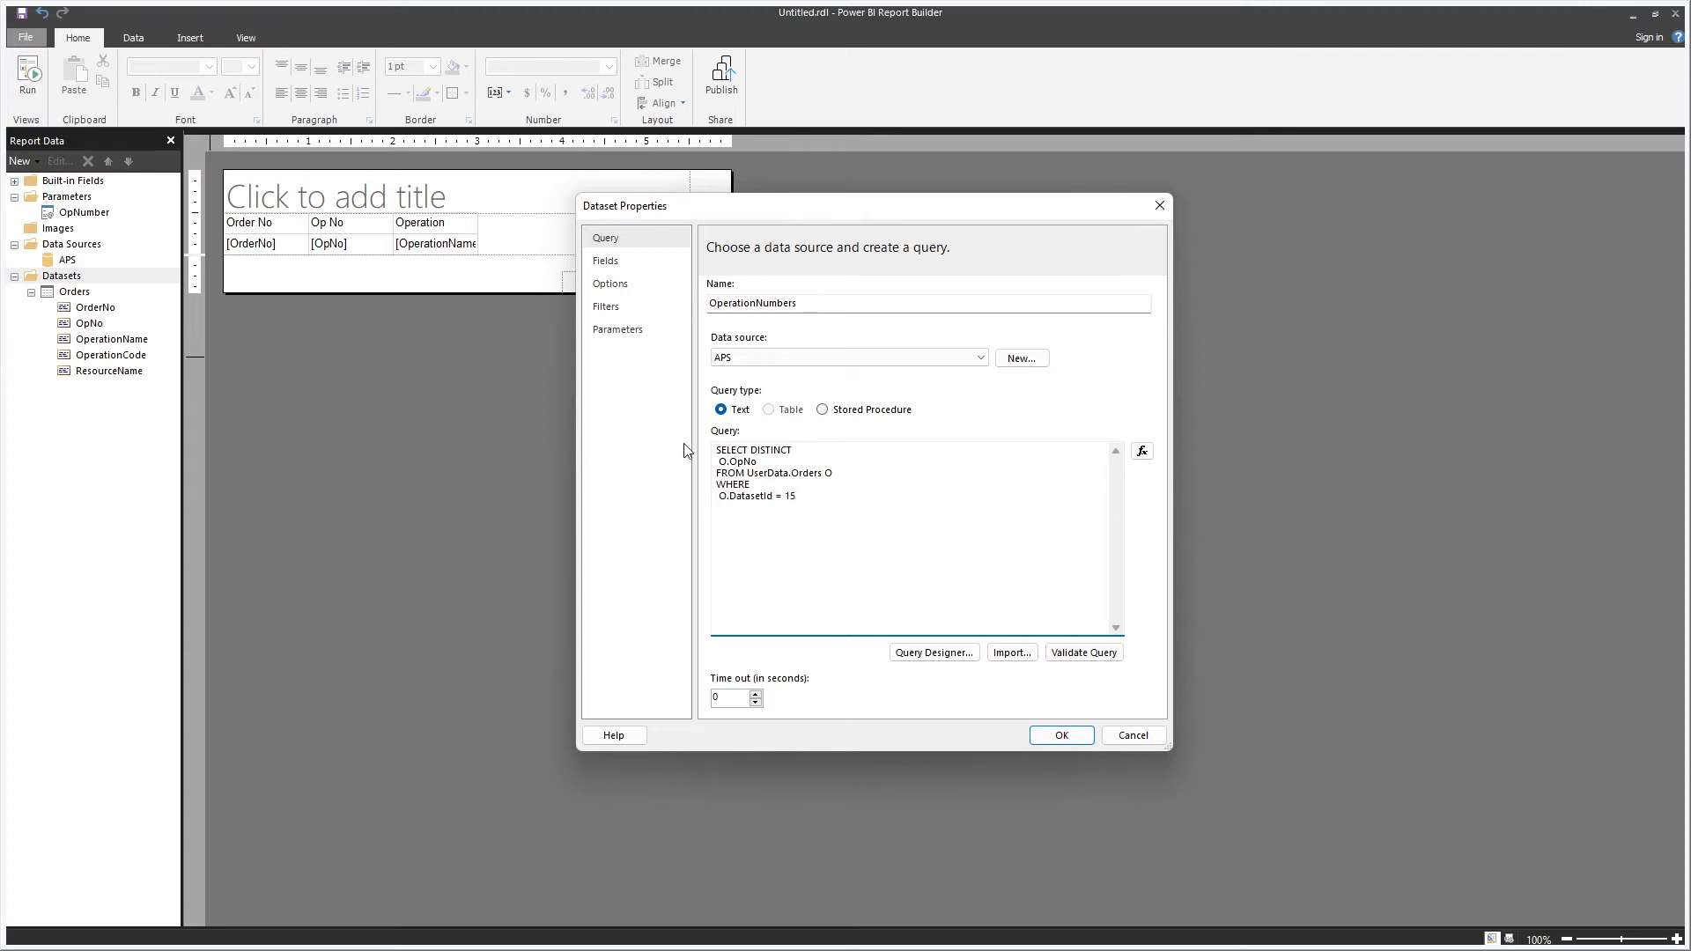
- Run the OperationNumbers query in the query designer and examine the order of the returned operation numbers
click(943, 653)
click(692, 259)
click(569, 351)
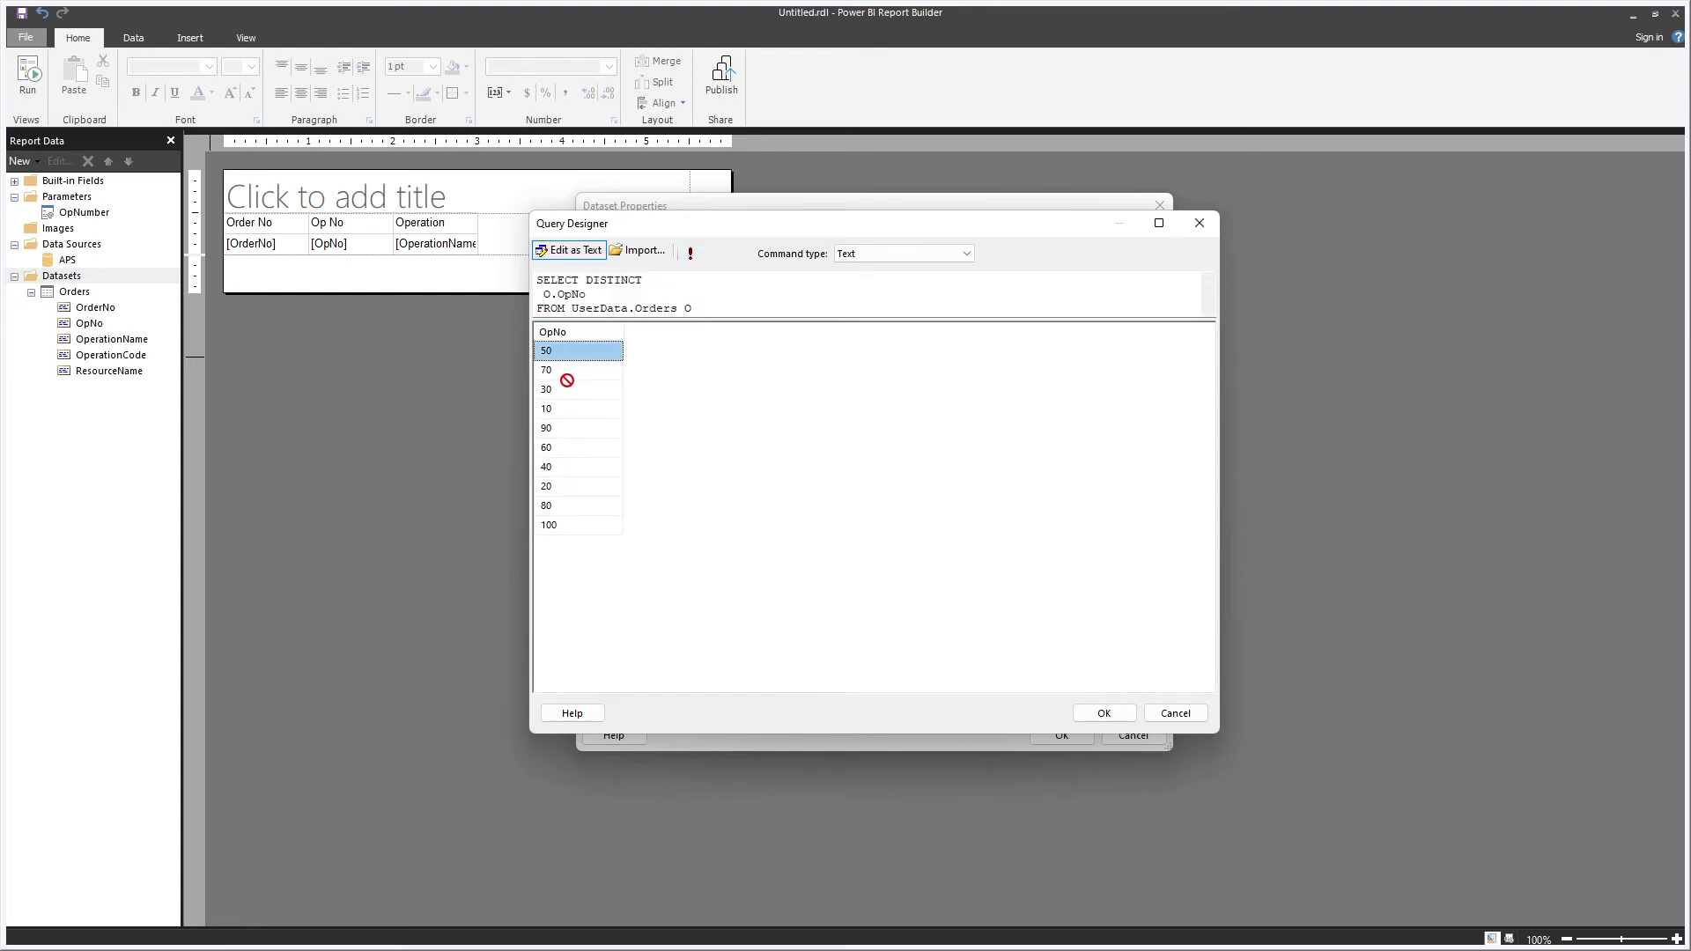
click(568, 409)
click(568, 467)
click(569, 509)
click(562, 525)
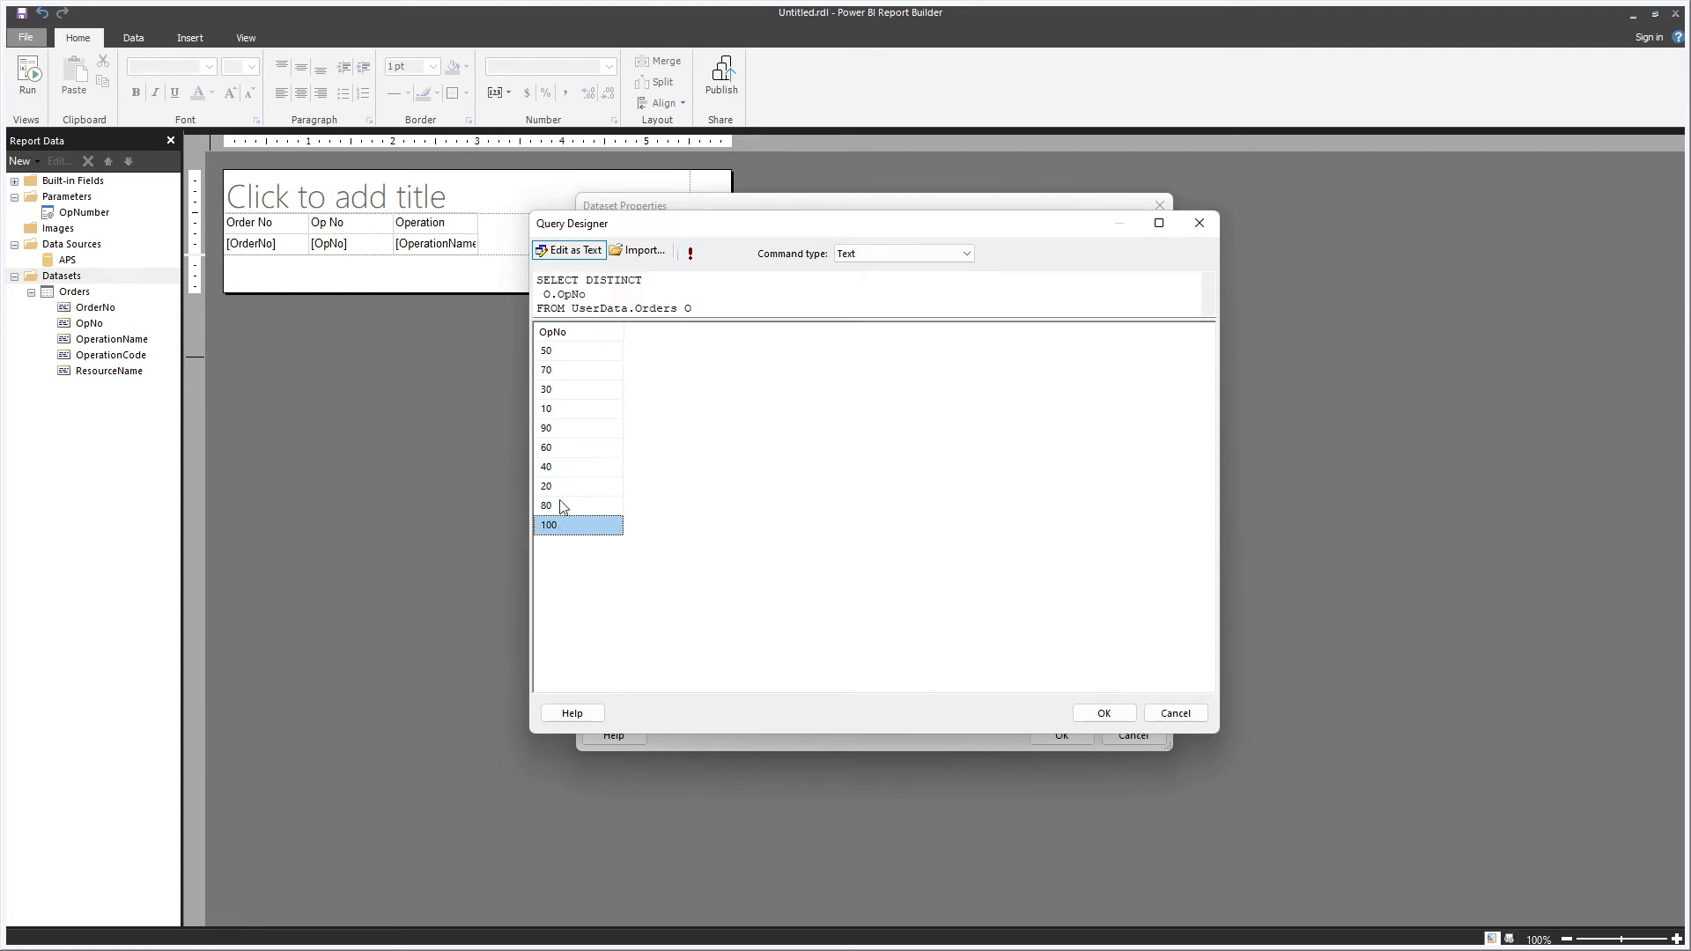
click(548, 354)
- Add ORDER BY O.OpNo to the OperationNumbers query, rerun it and save the dataset
drag(626, 318, 626, 383)
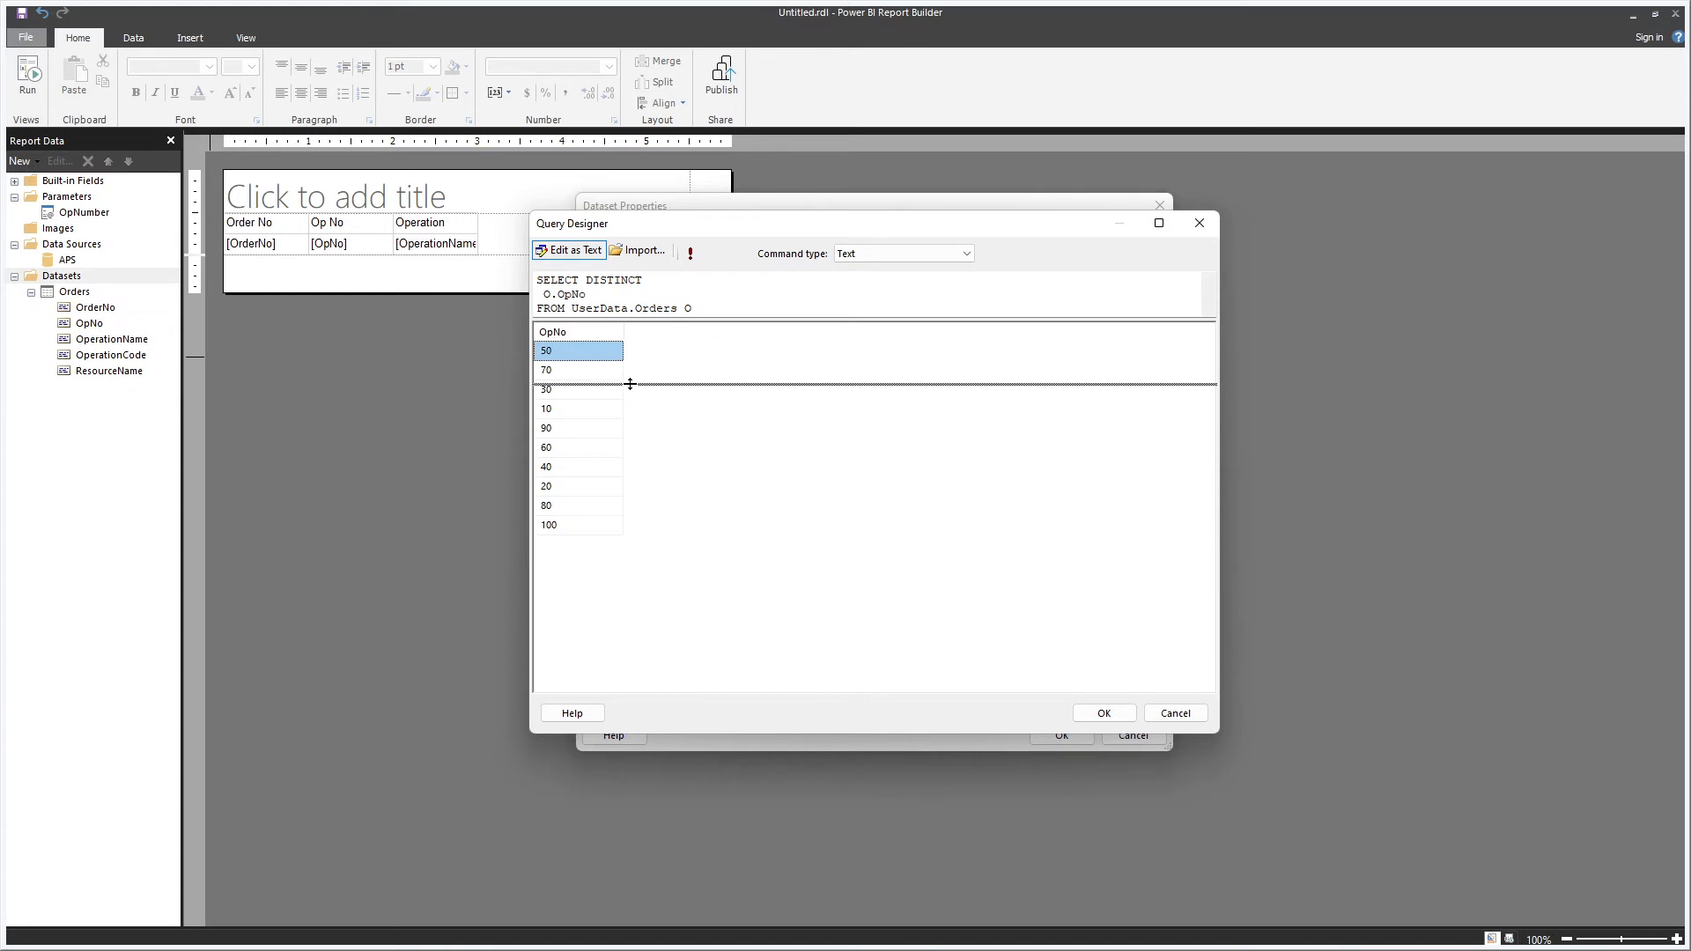
click(693, 336)
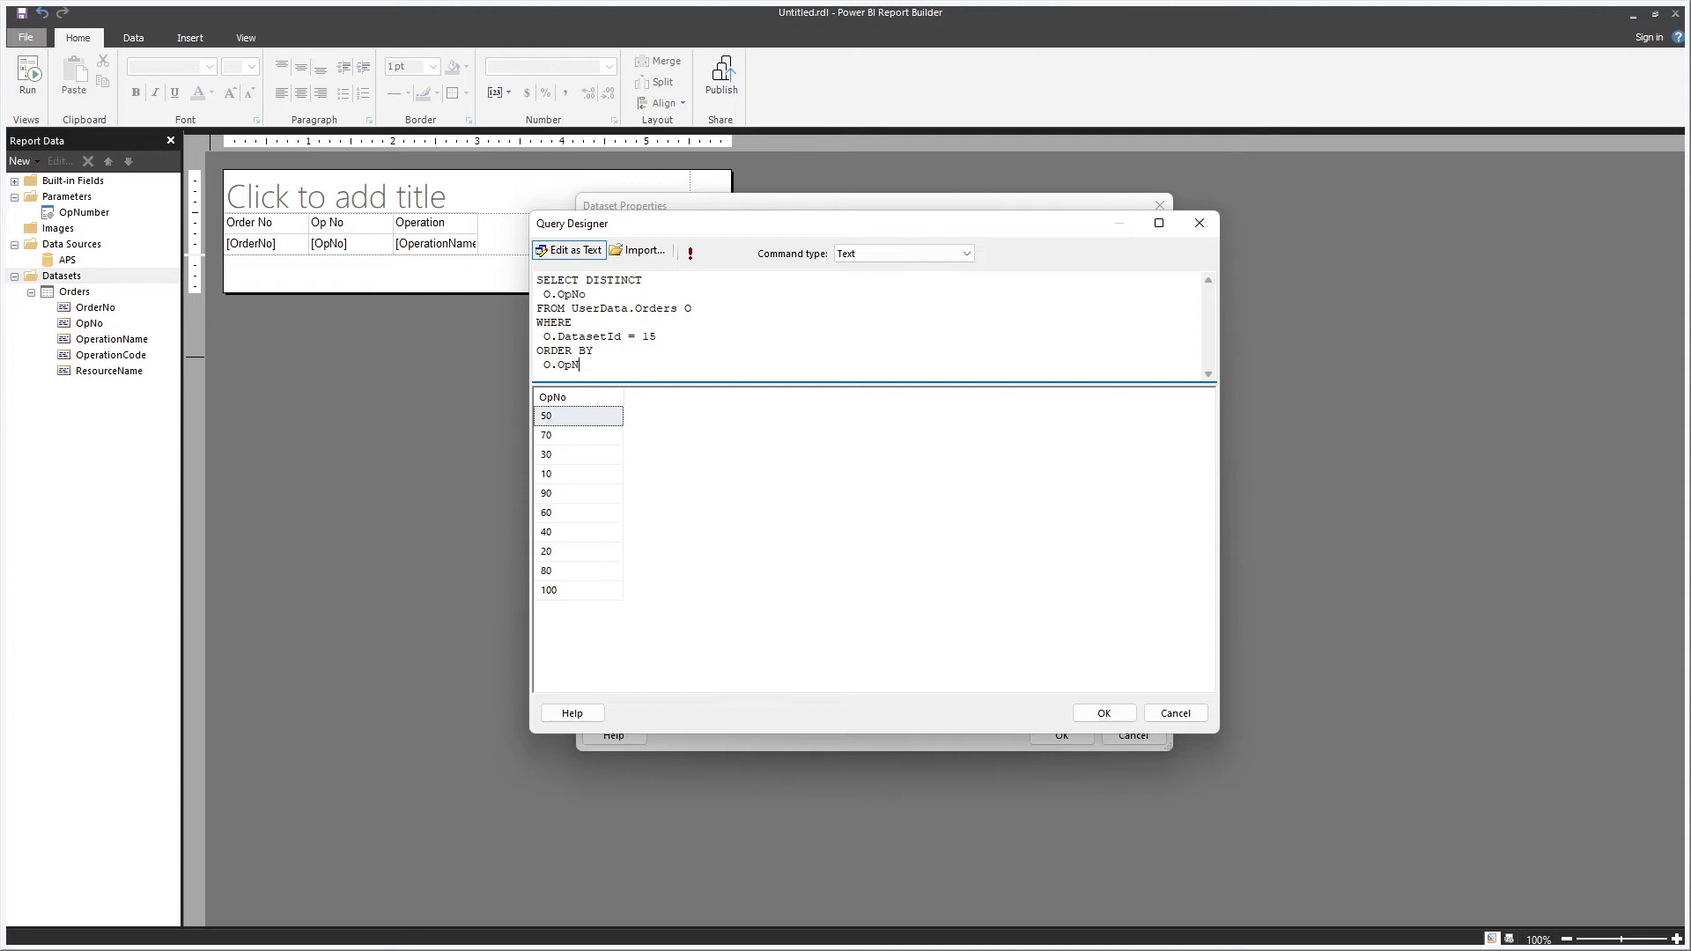
click(691, 252)
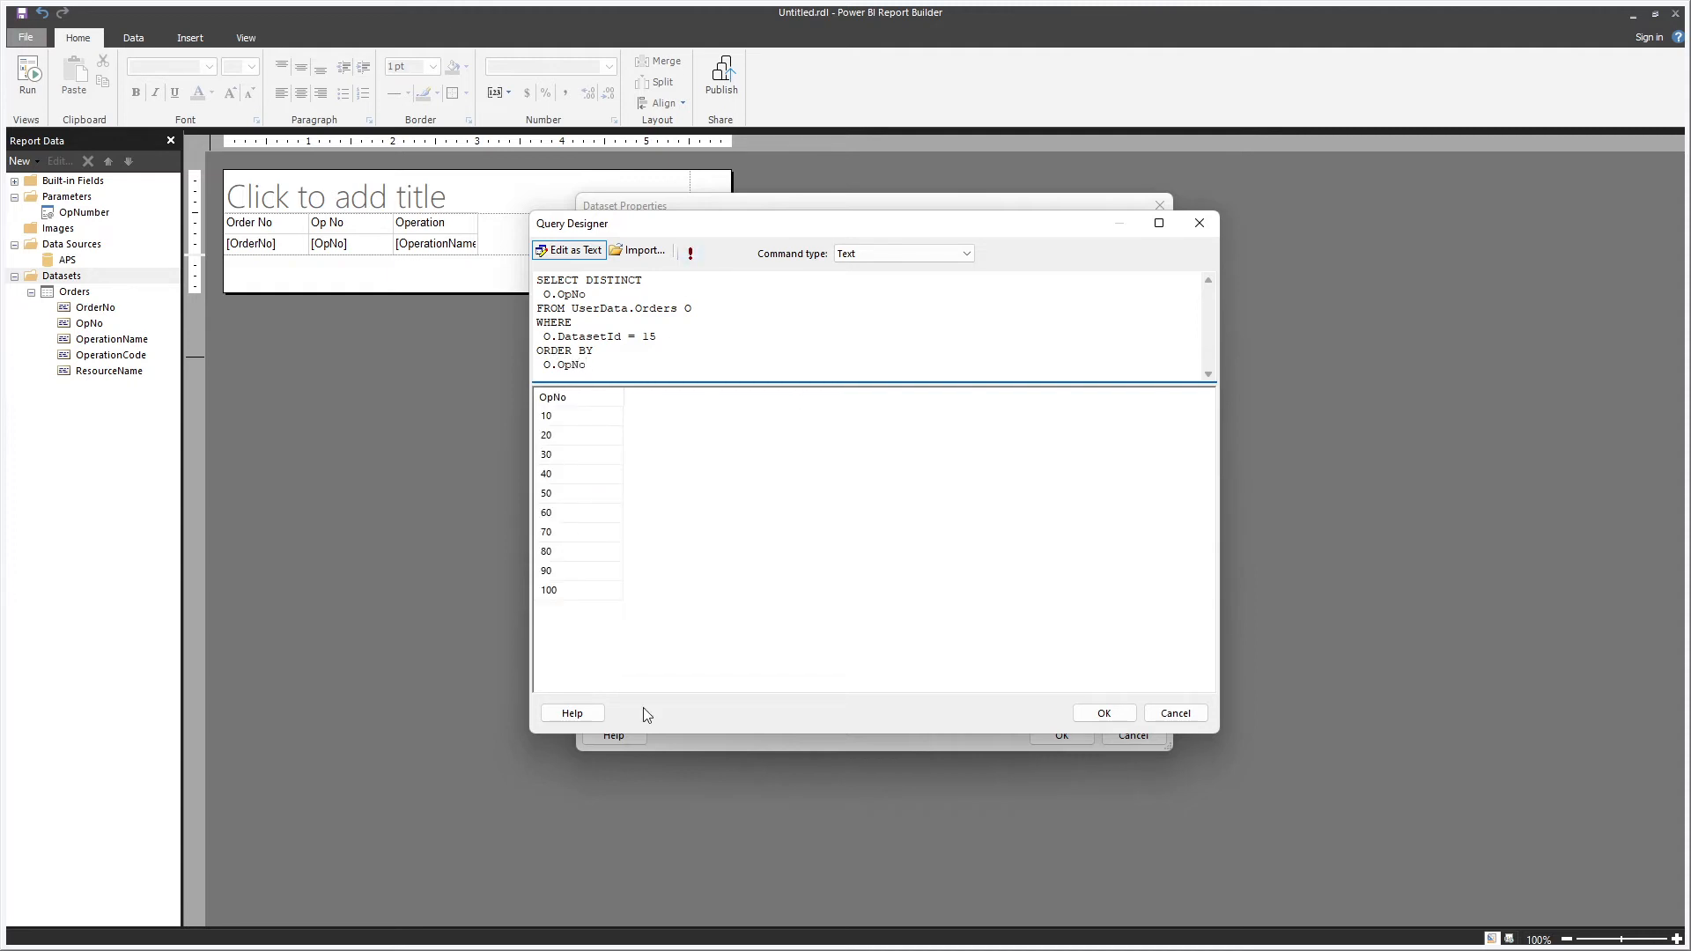
click(1105, 711)
click(1062, 735)
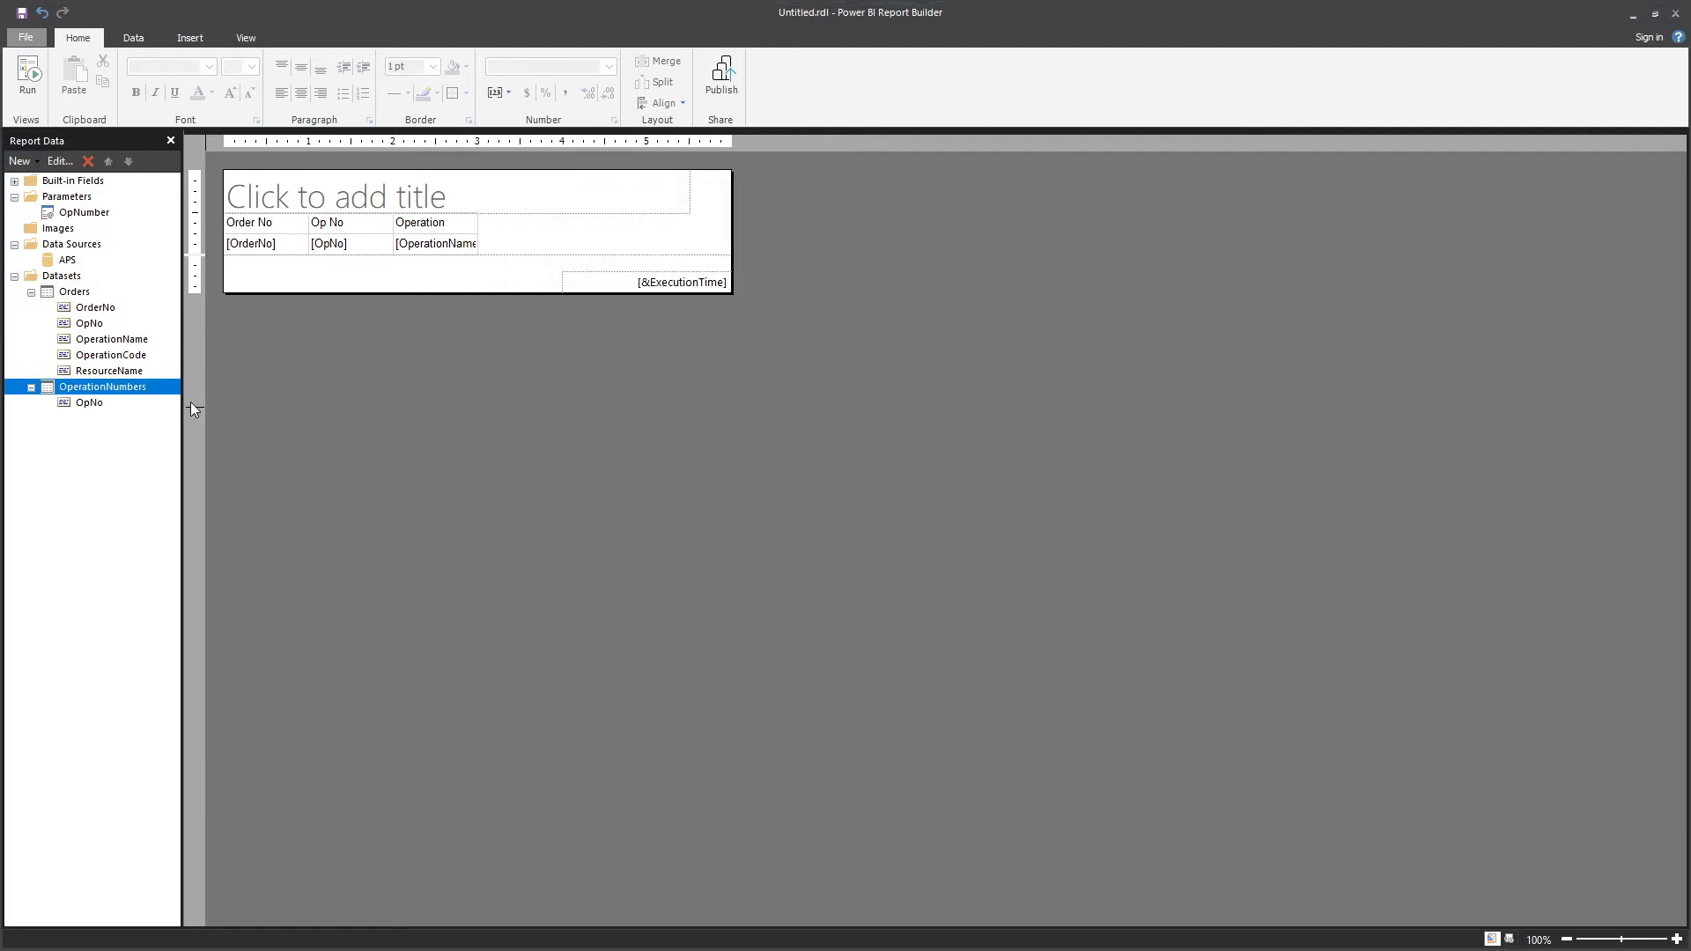
click(94, 405)
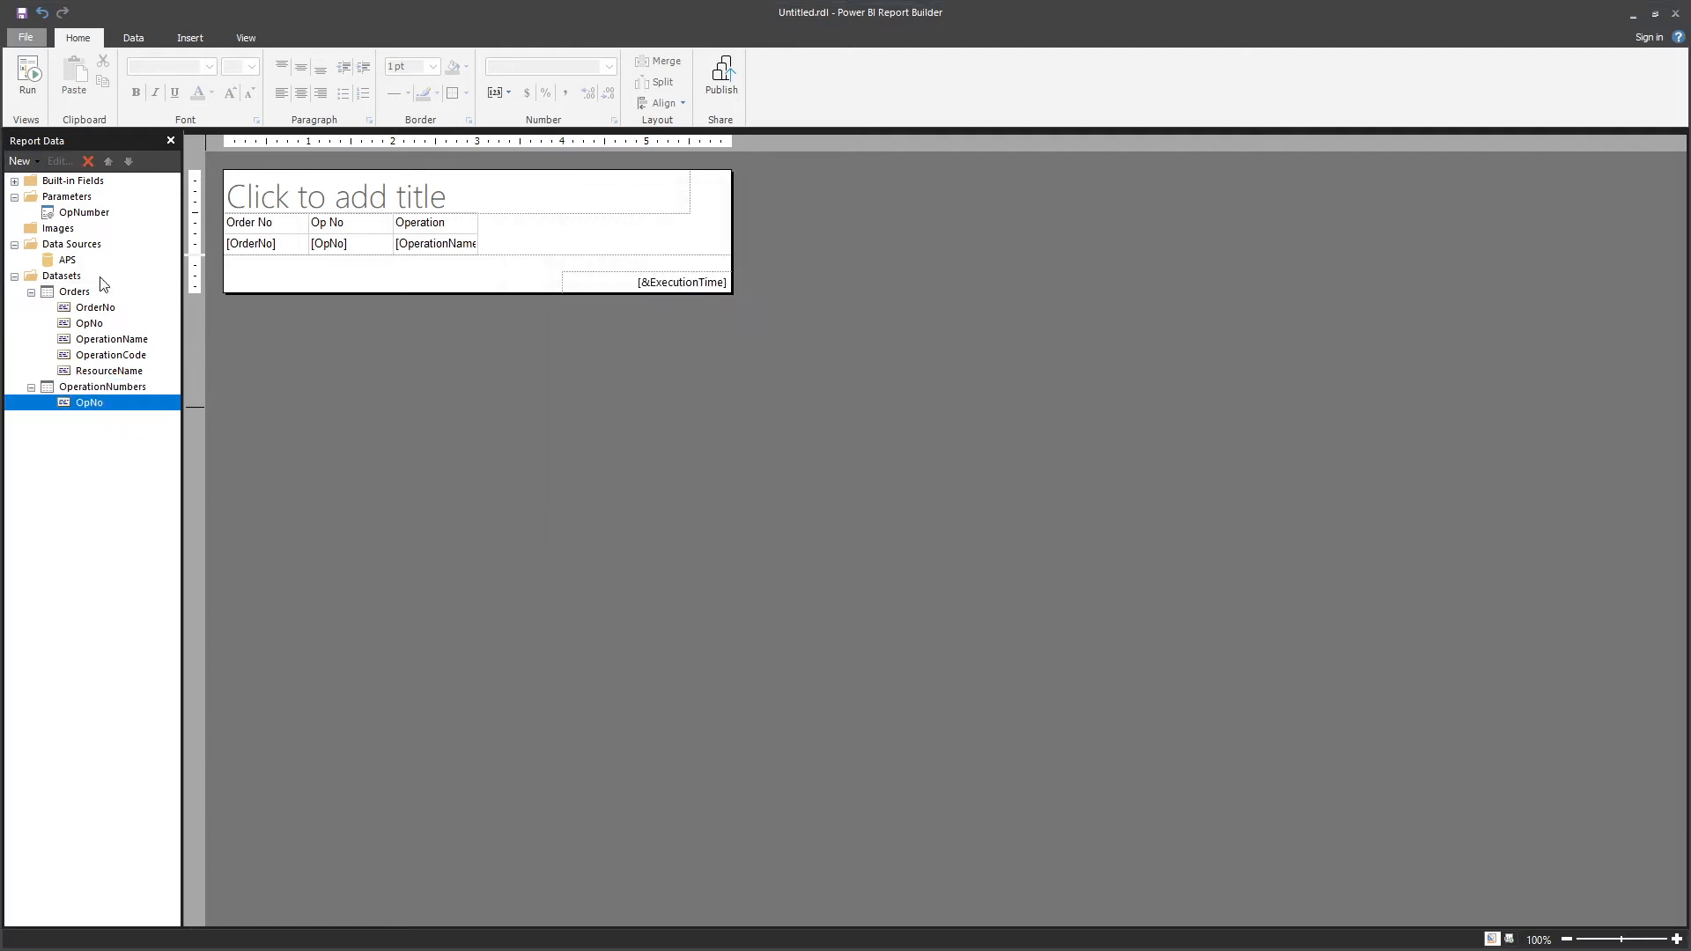
- Make the OpNumber parameter get its available values from the OperationNumbers dataset, with OpNo as both value and label field
right_click(77, 213)
click(157, 247)
click(639, 331)
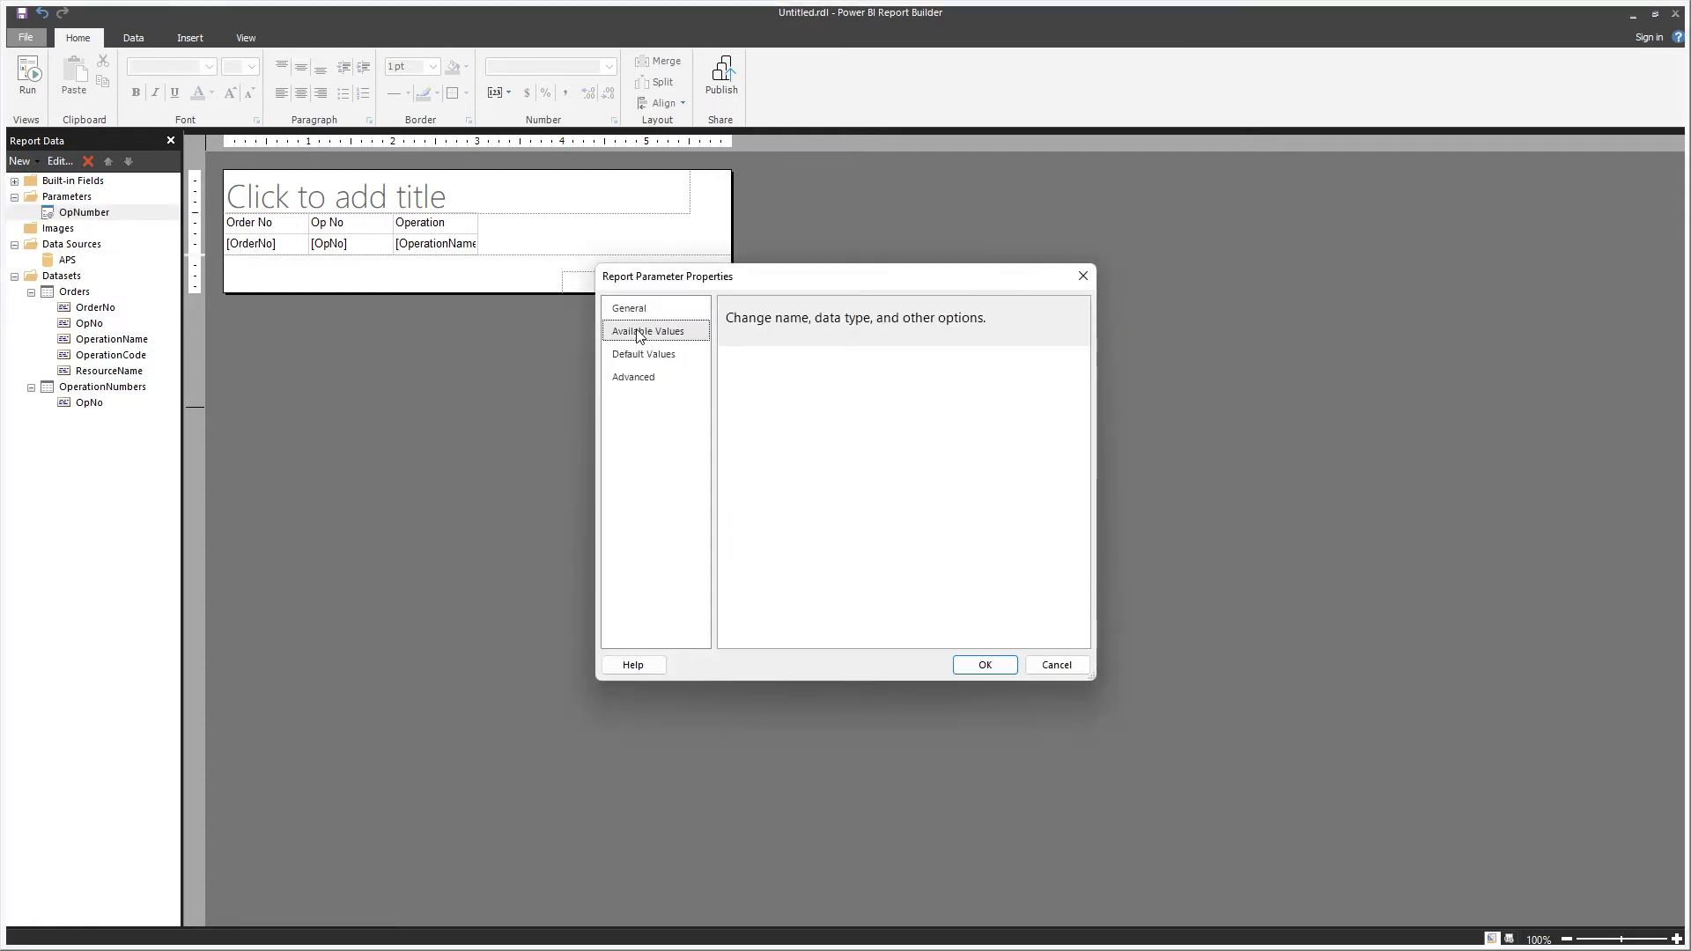
click(762, 412)
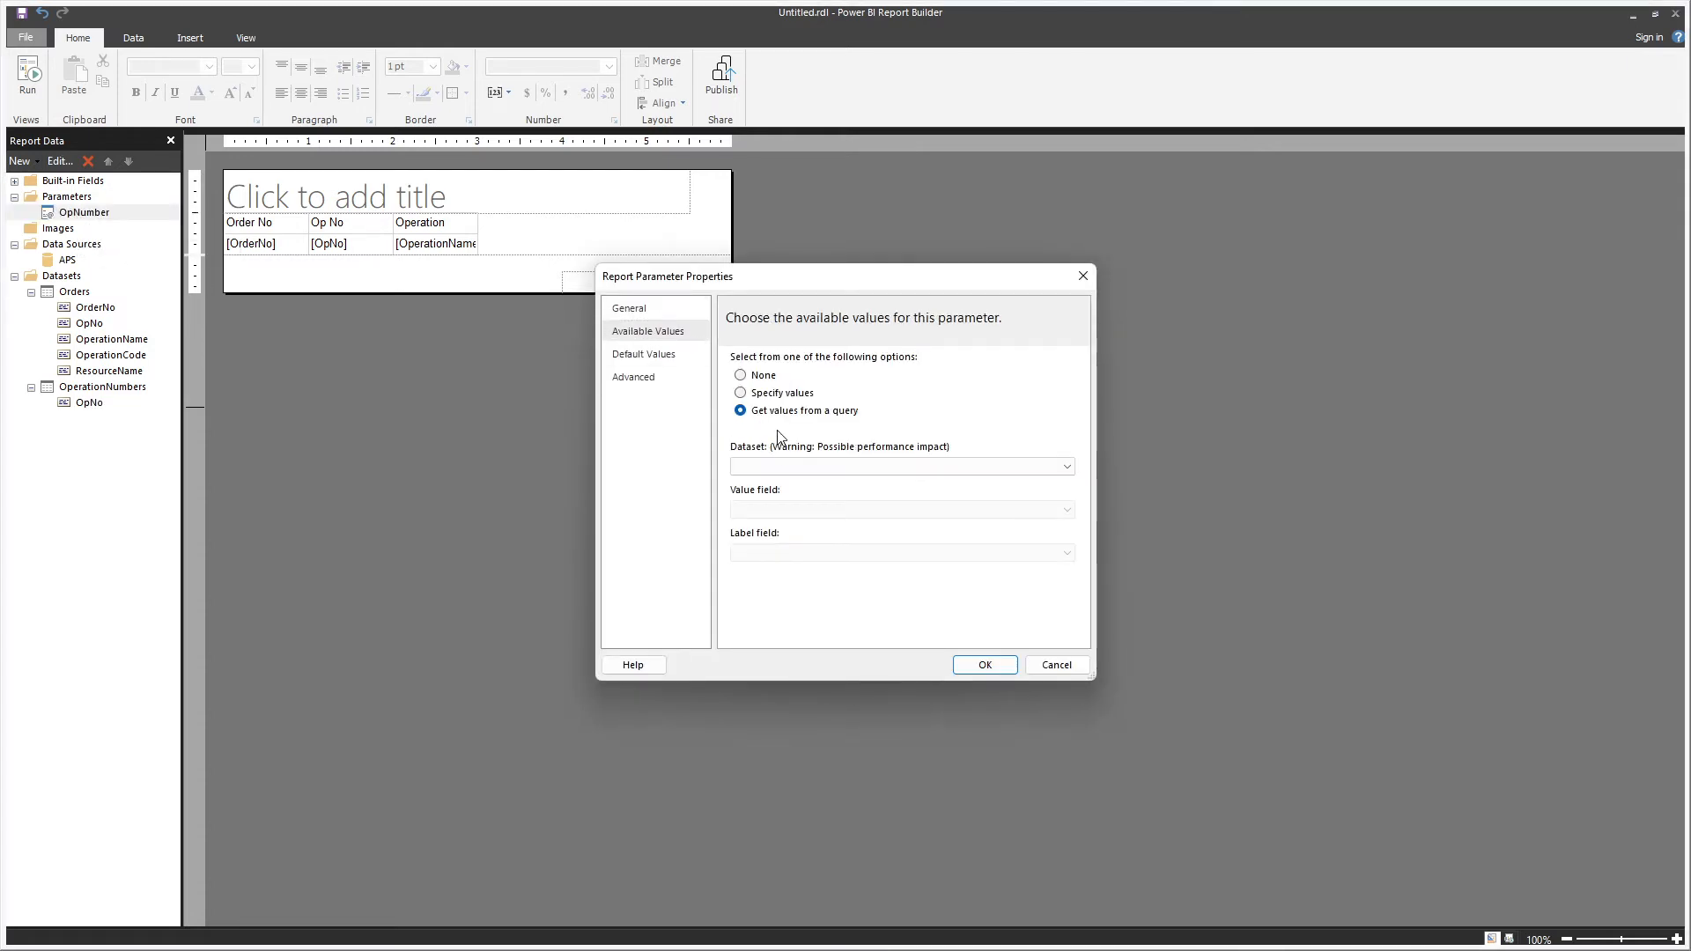
click(810, 469)
click(821, 496)
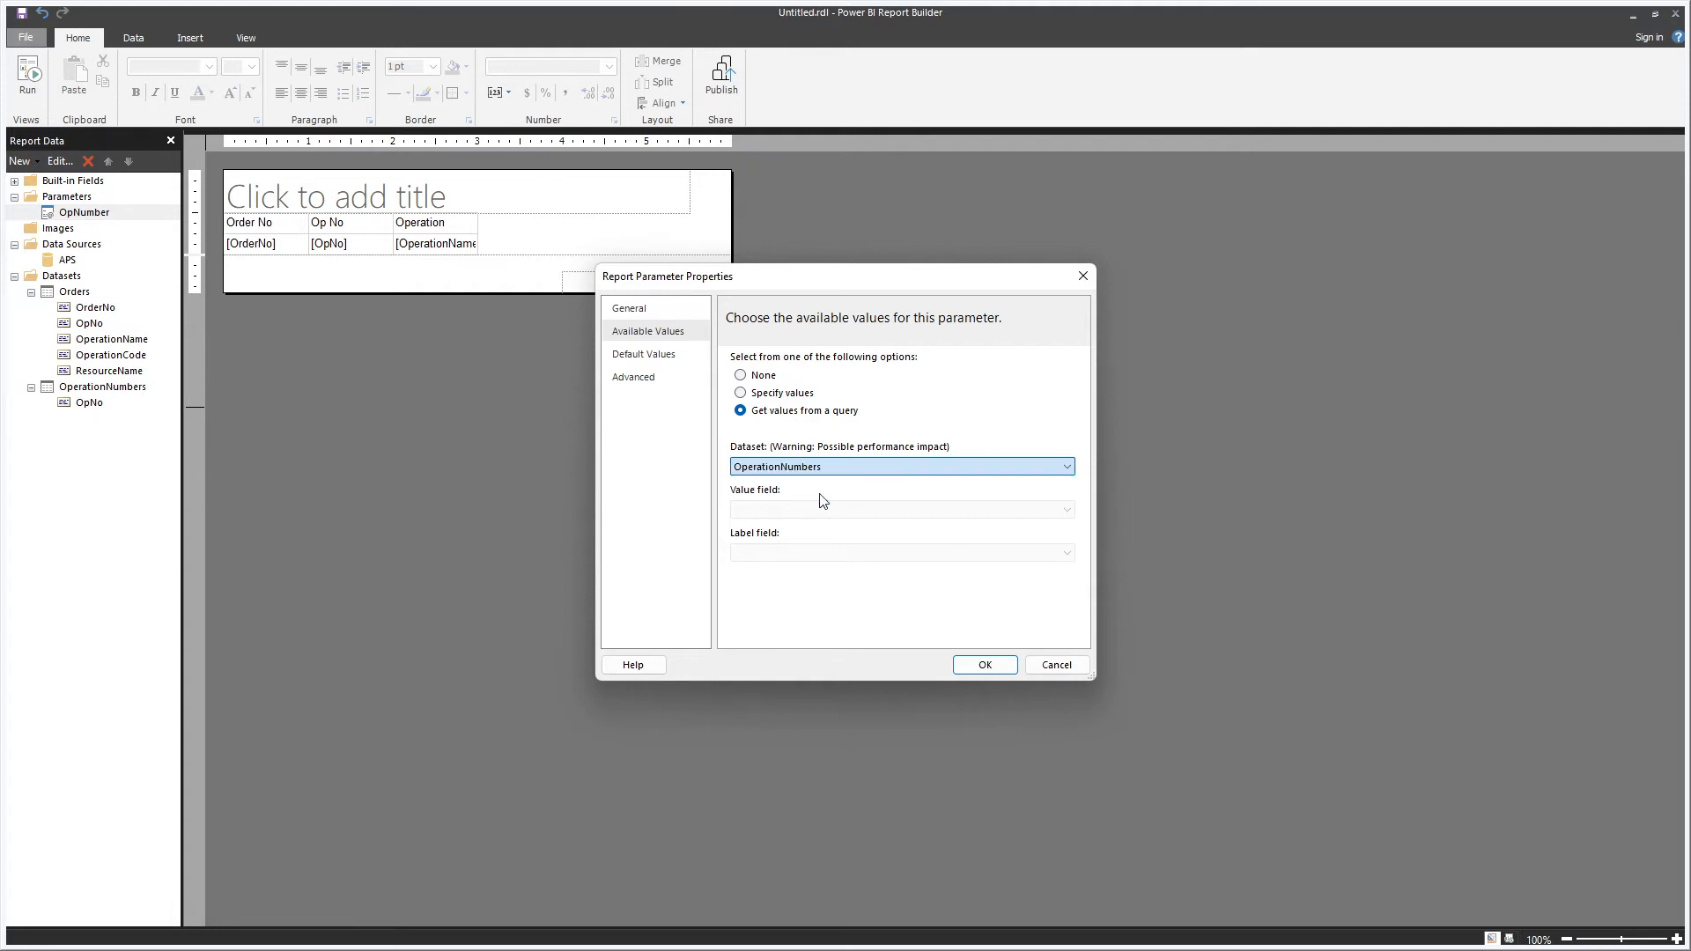
click(799, 511)
click(789, 526)
click(782, 553)
click(783, 568)
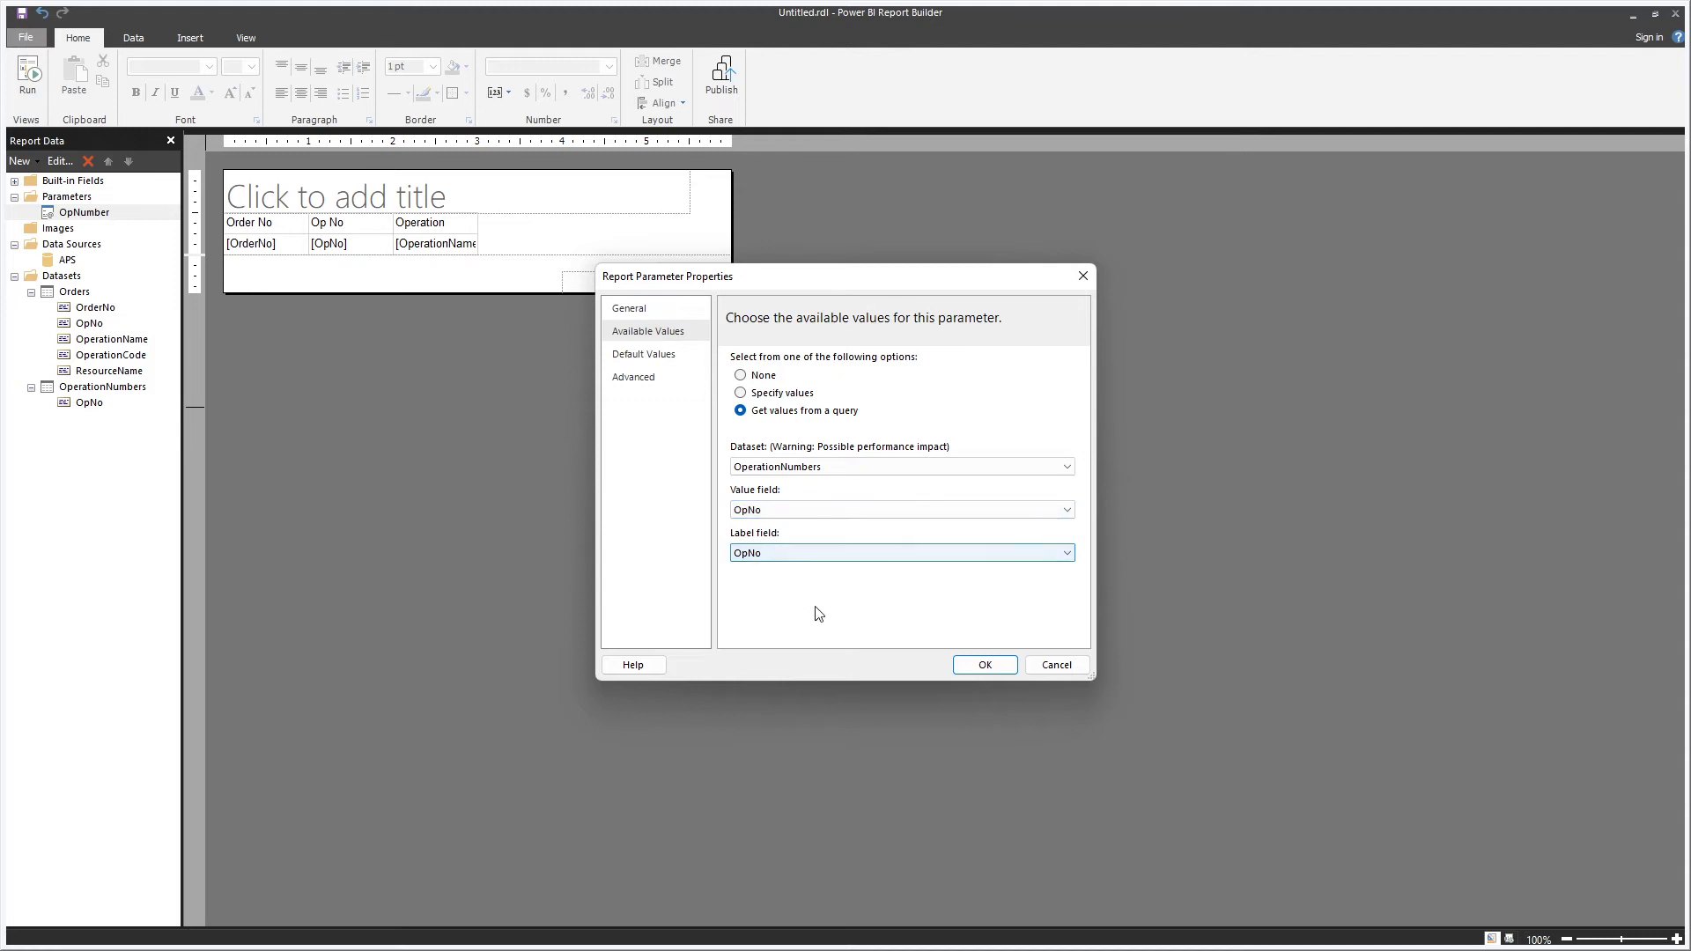
click(987, 666)
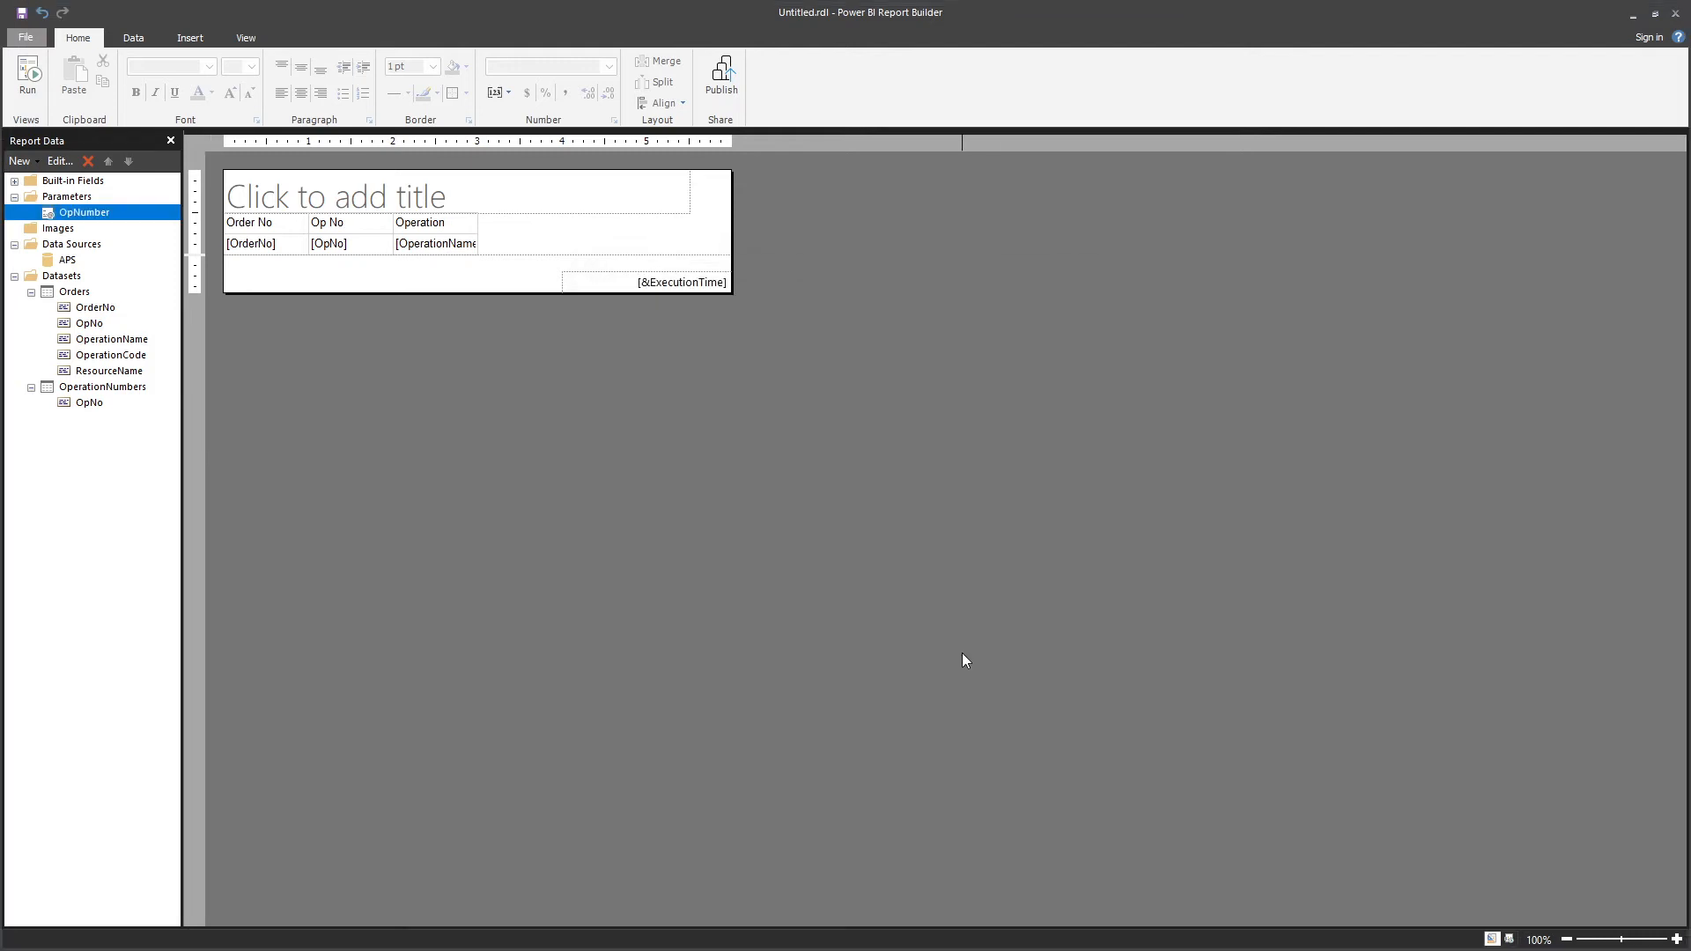
- Run the report for operation number 90 and return to the report design
click(27, 79)
click(198, 145)
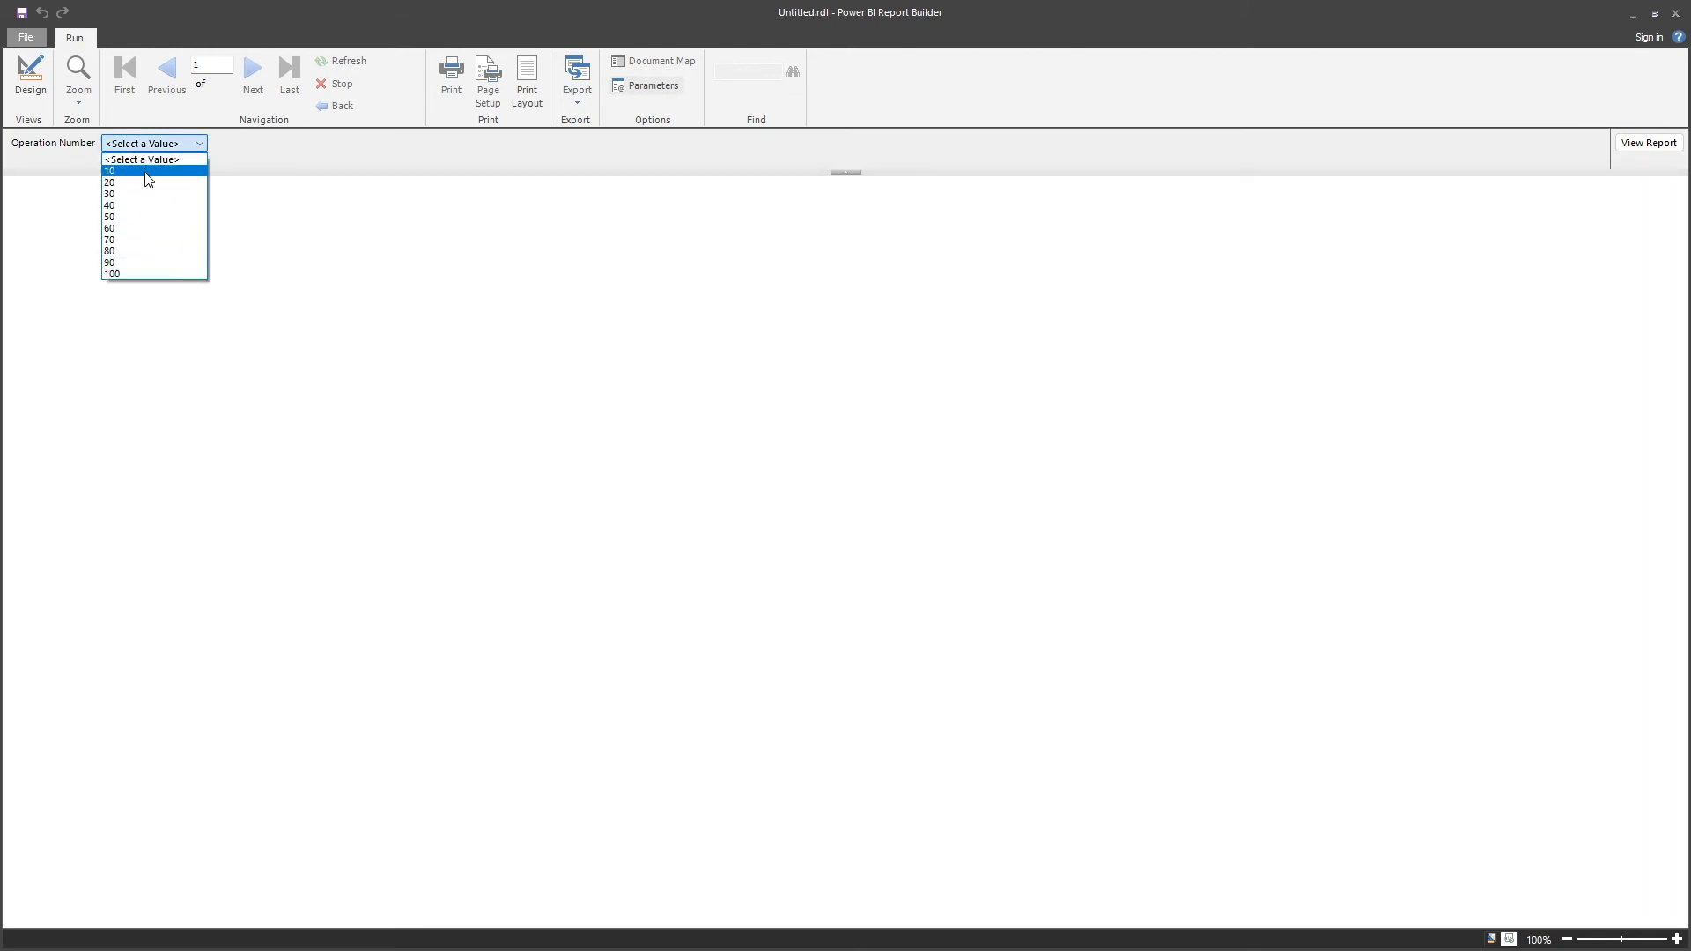
click(161, 263)
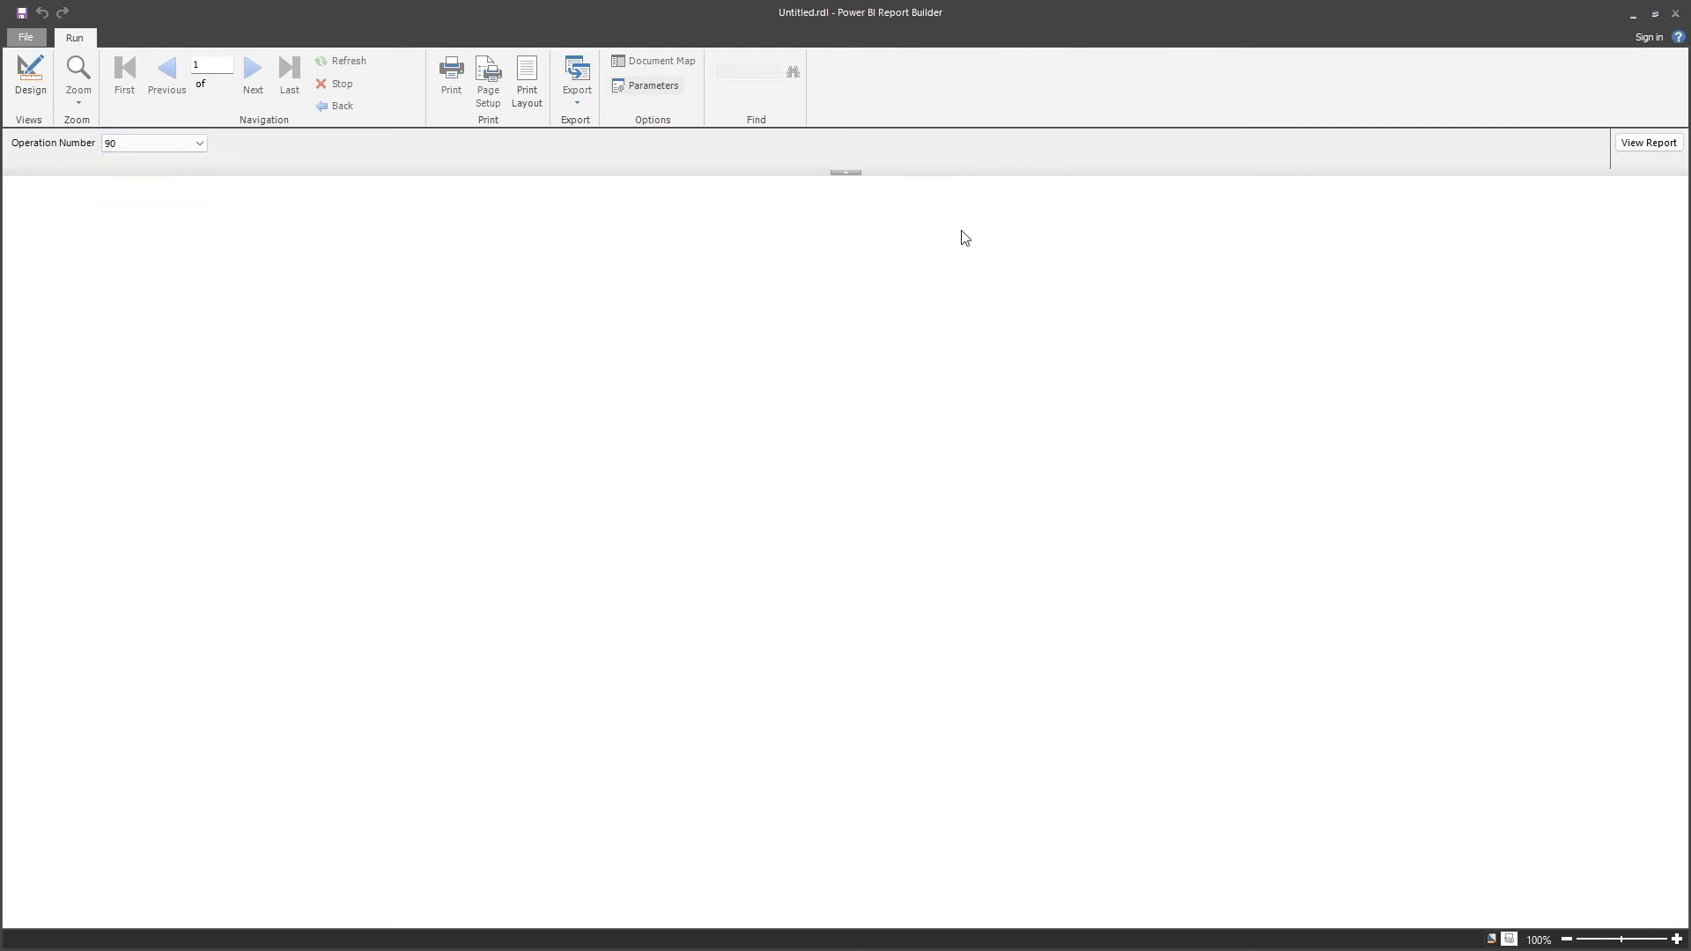
click(1650, 143)
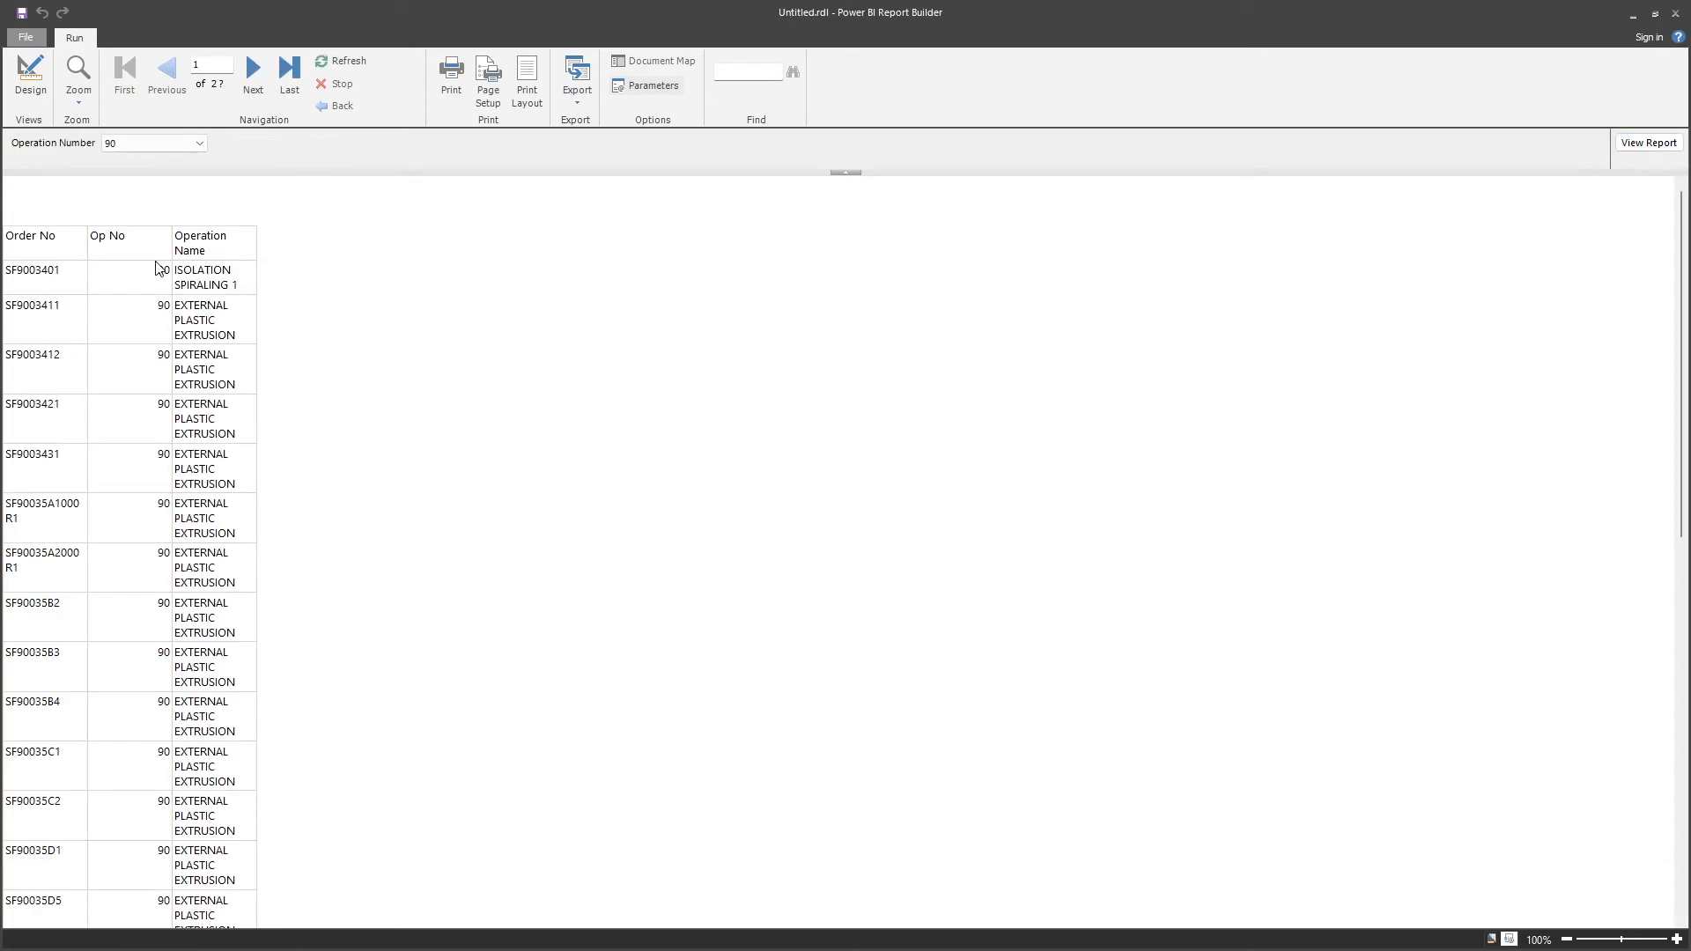
click(27, 84)
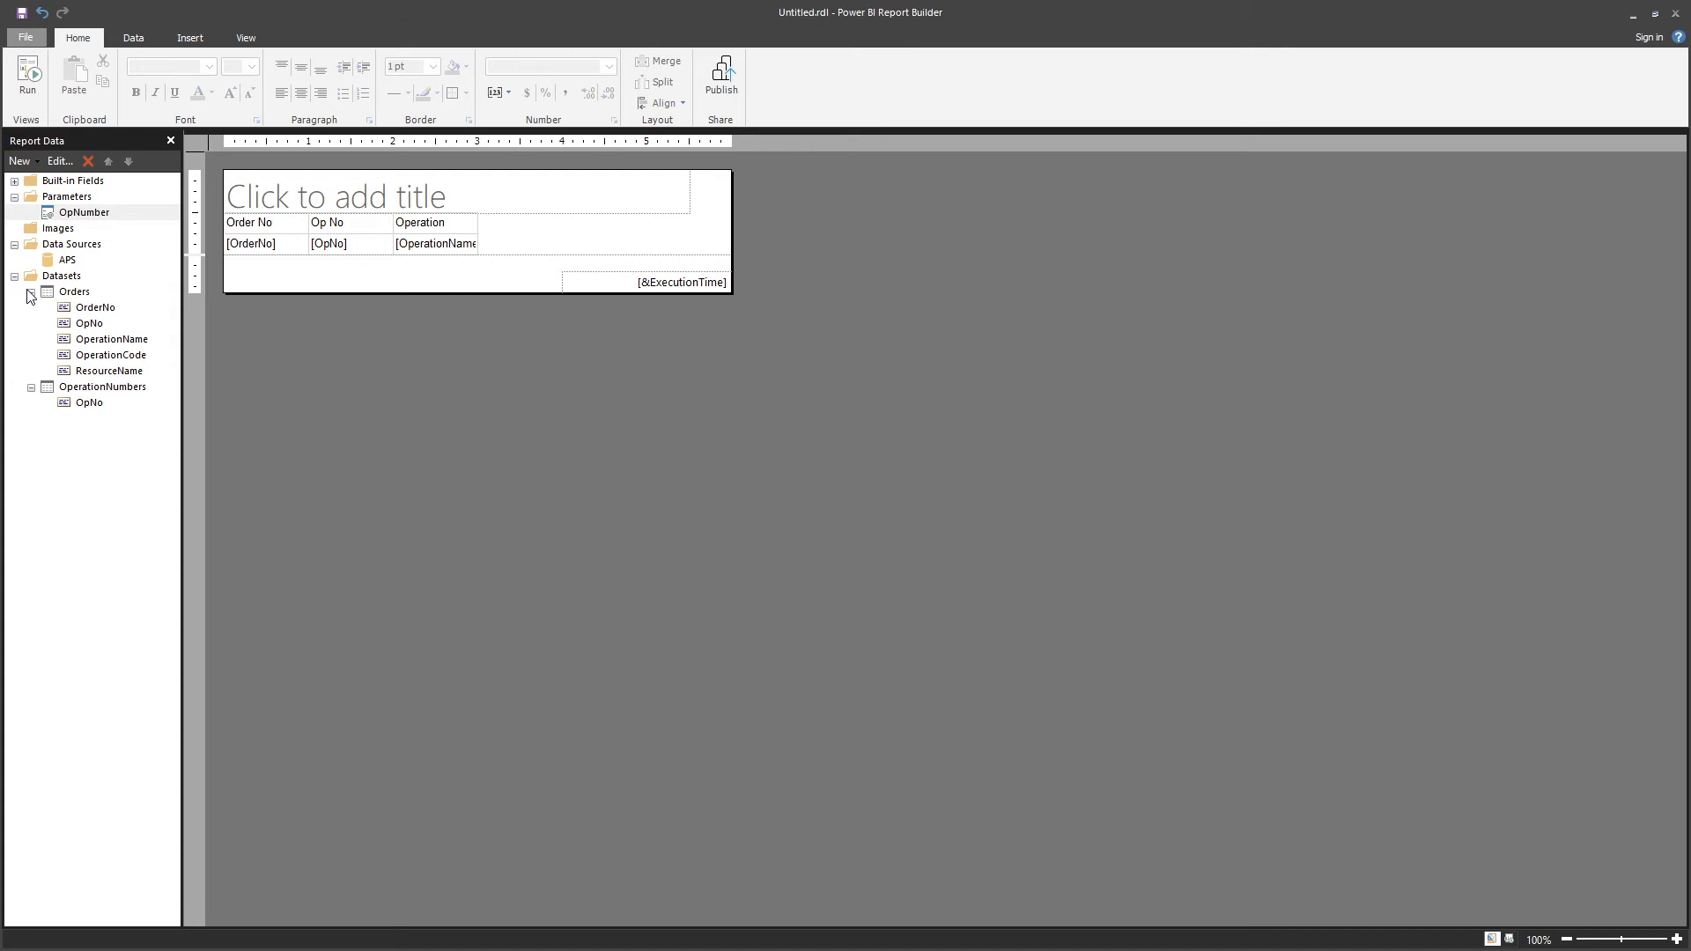
right_click(55, 292)
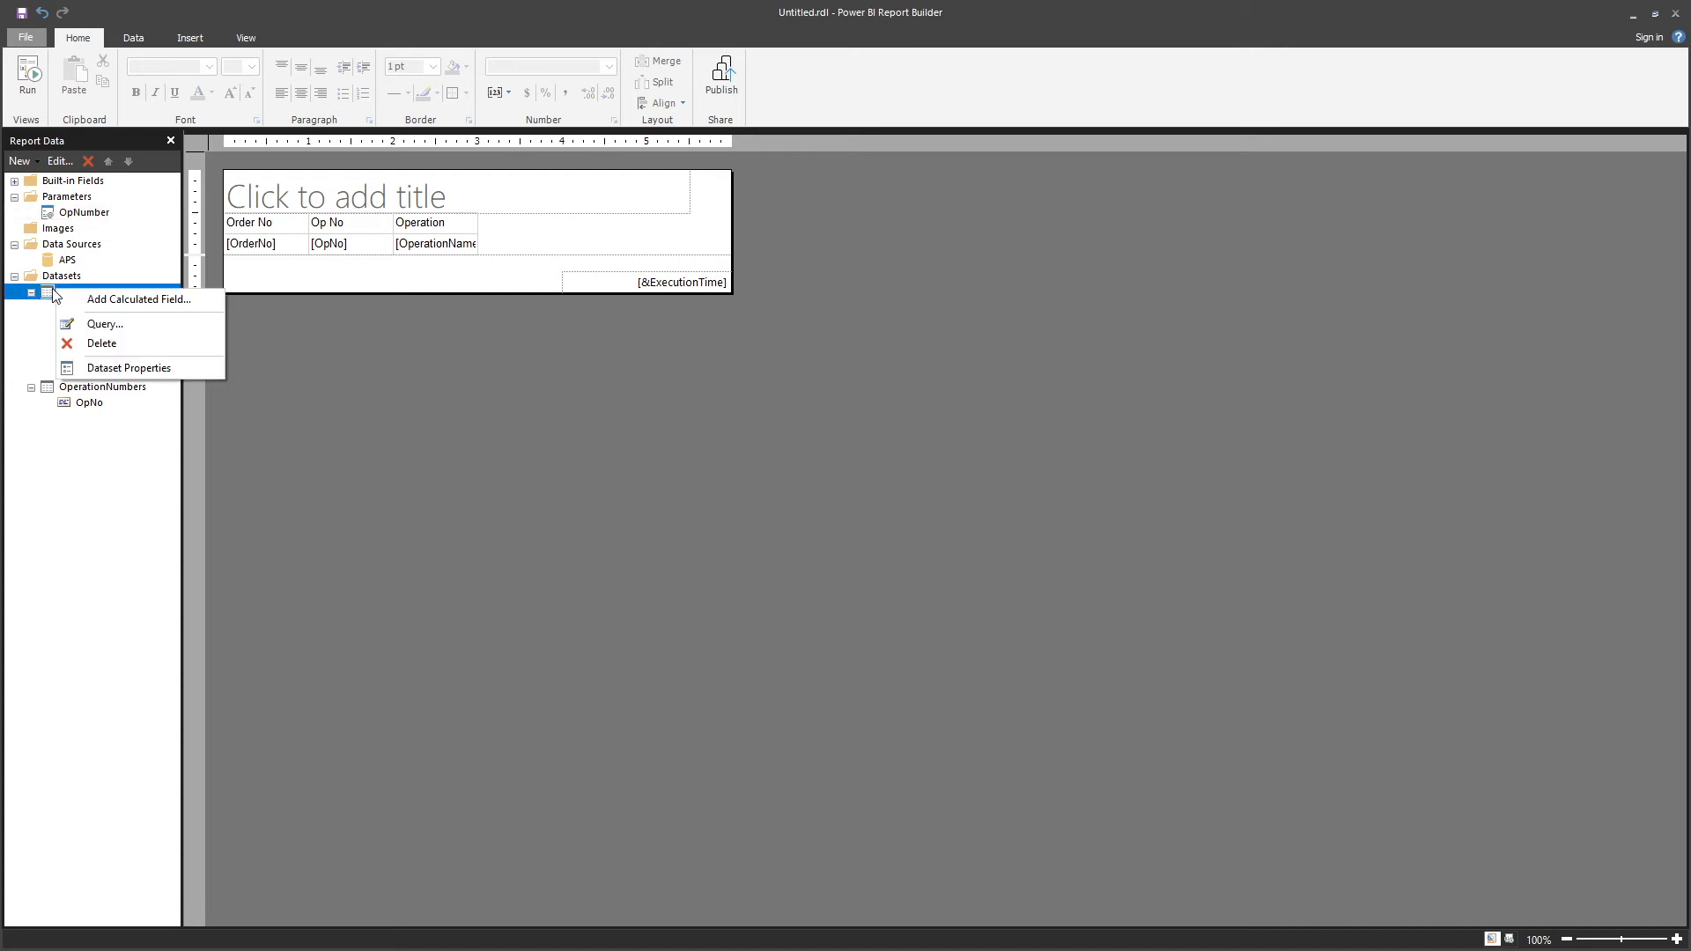
click(96, 371)
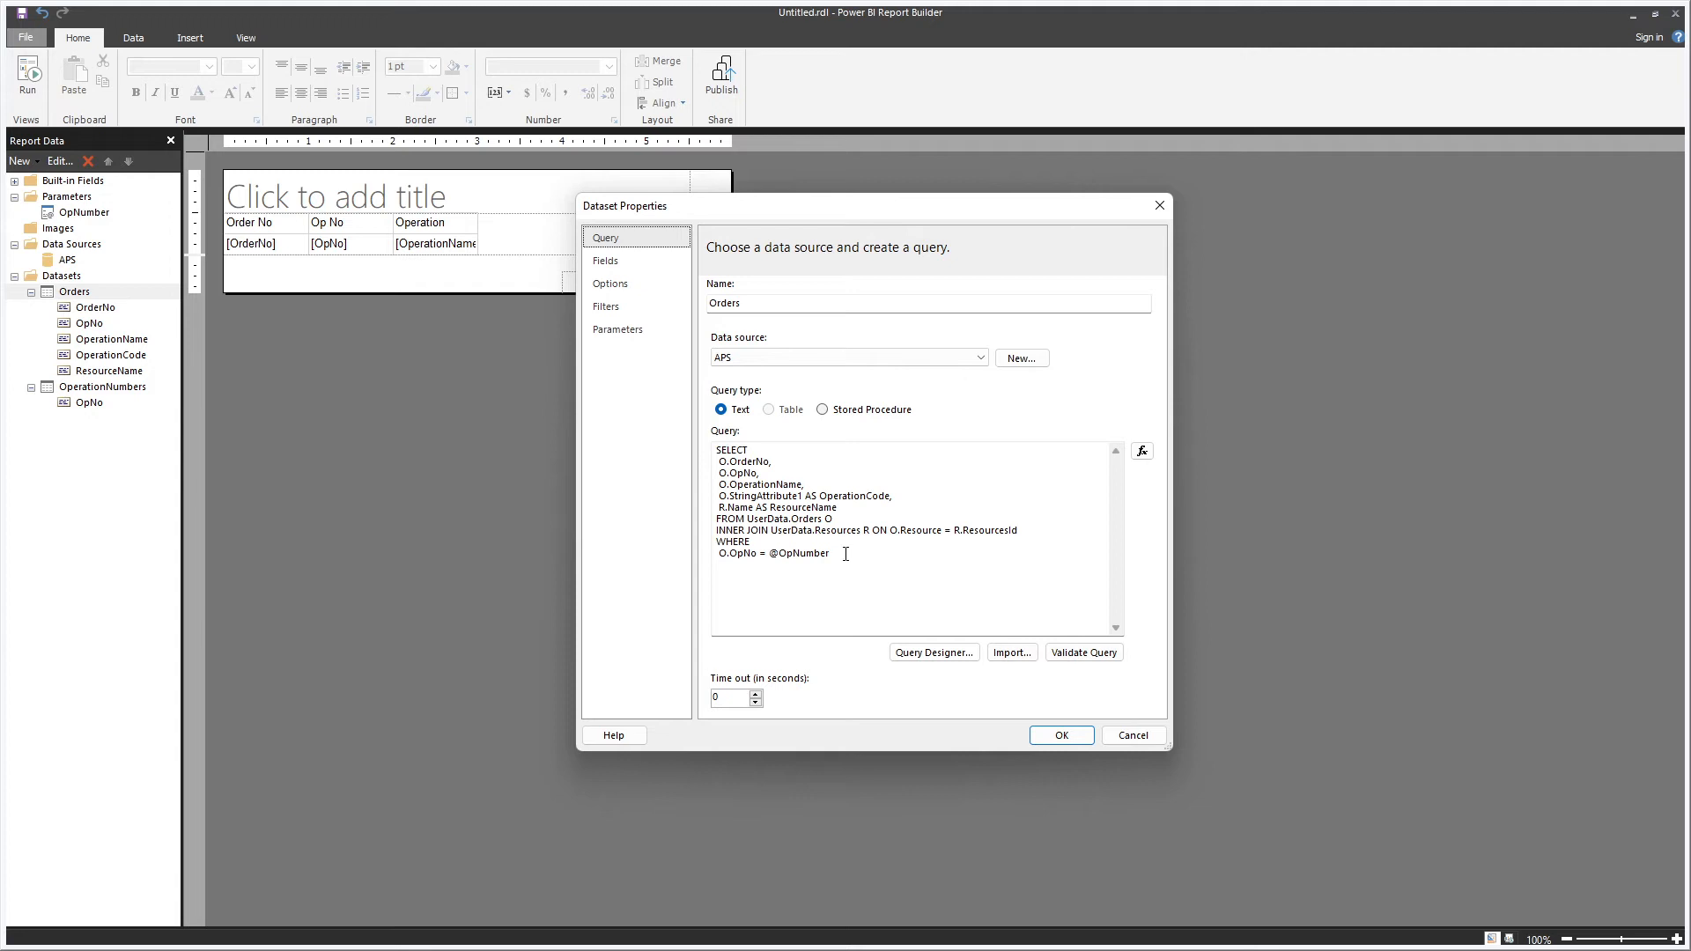
click(1134, 735)
right_click(80, 289)
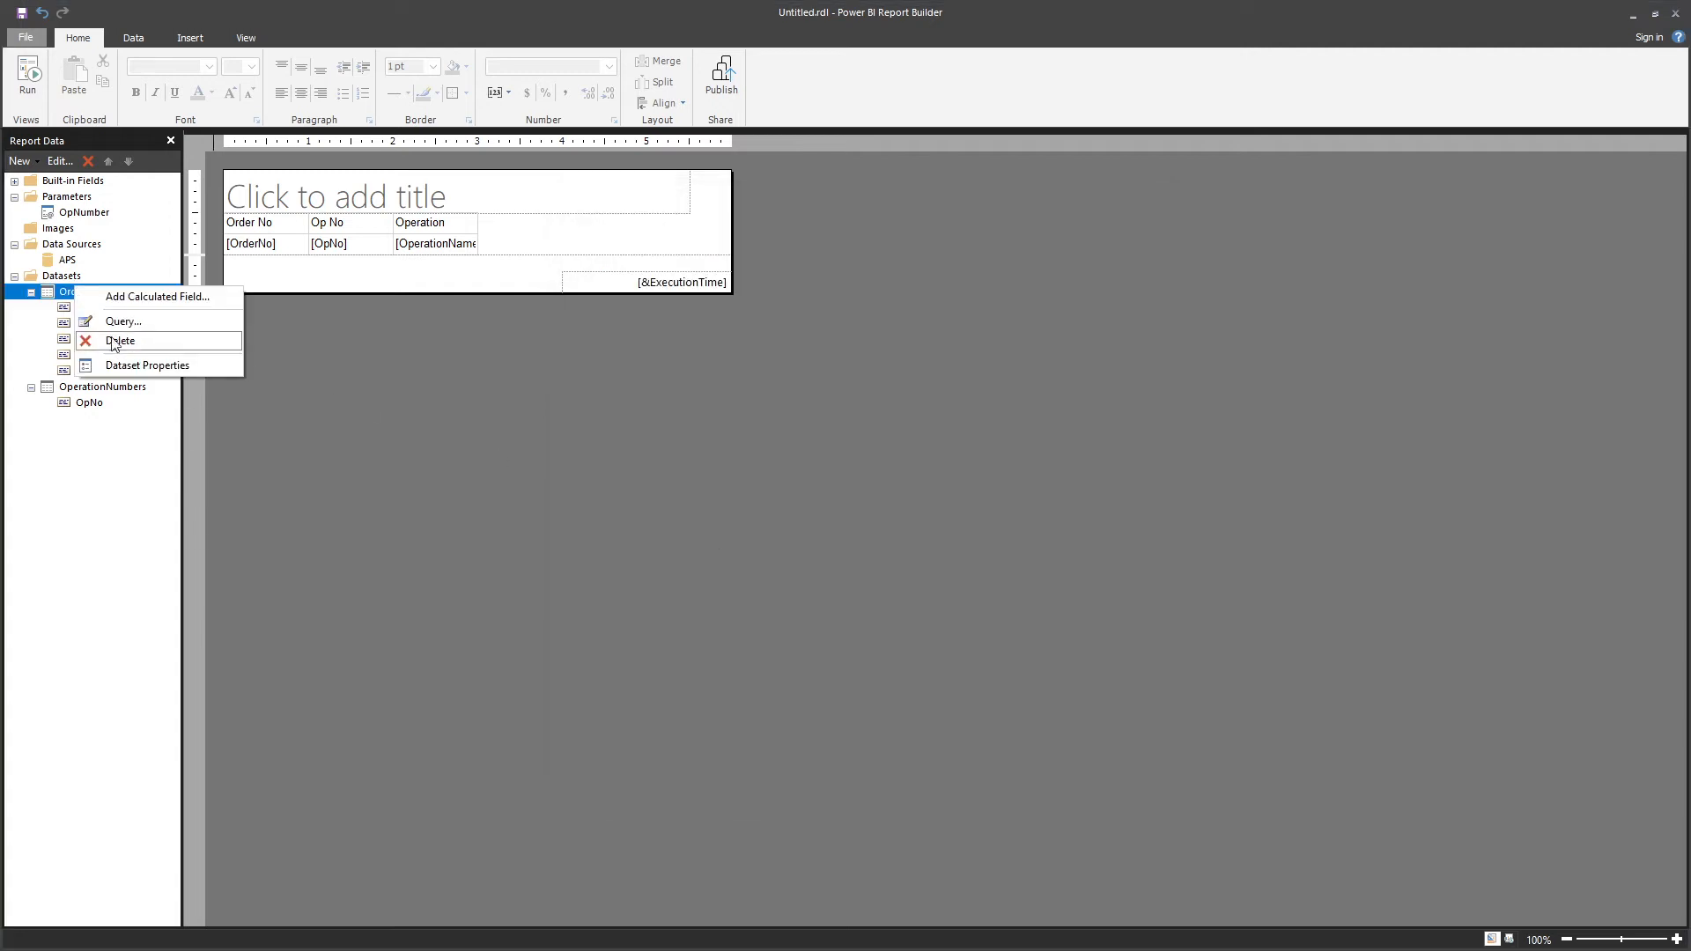
click(114, 340)
drag(653, 330, 649, 415)
click(607, 416)
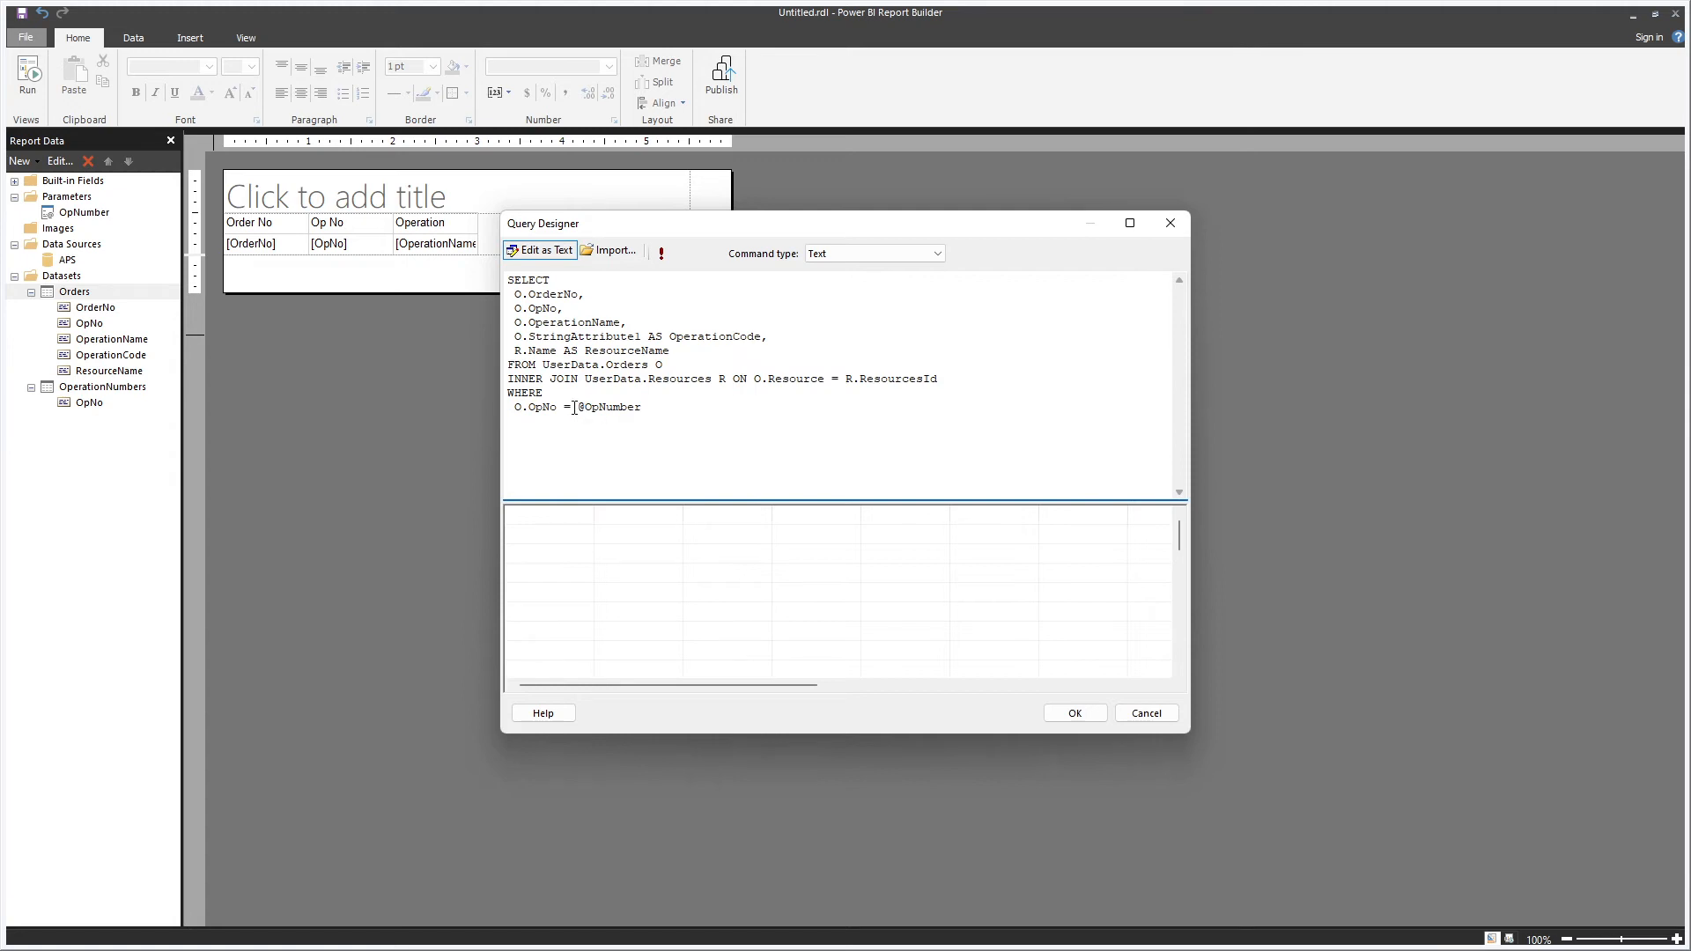
double_click(568, 406)
text(IN ()
click(663, 258)
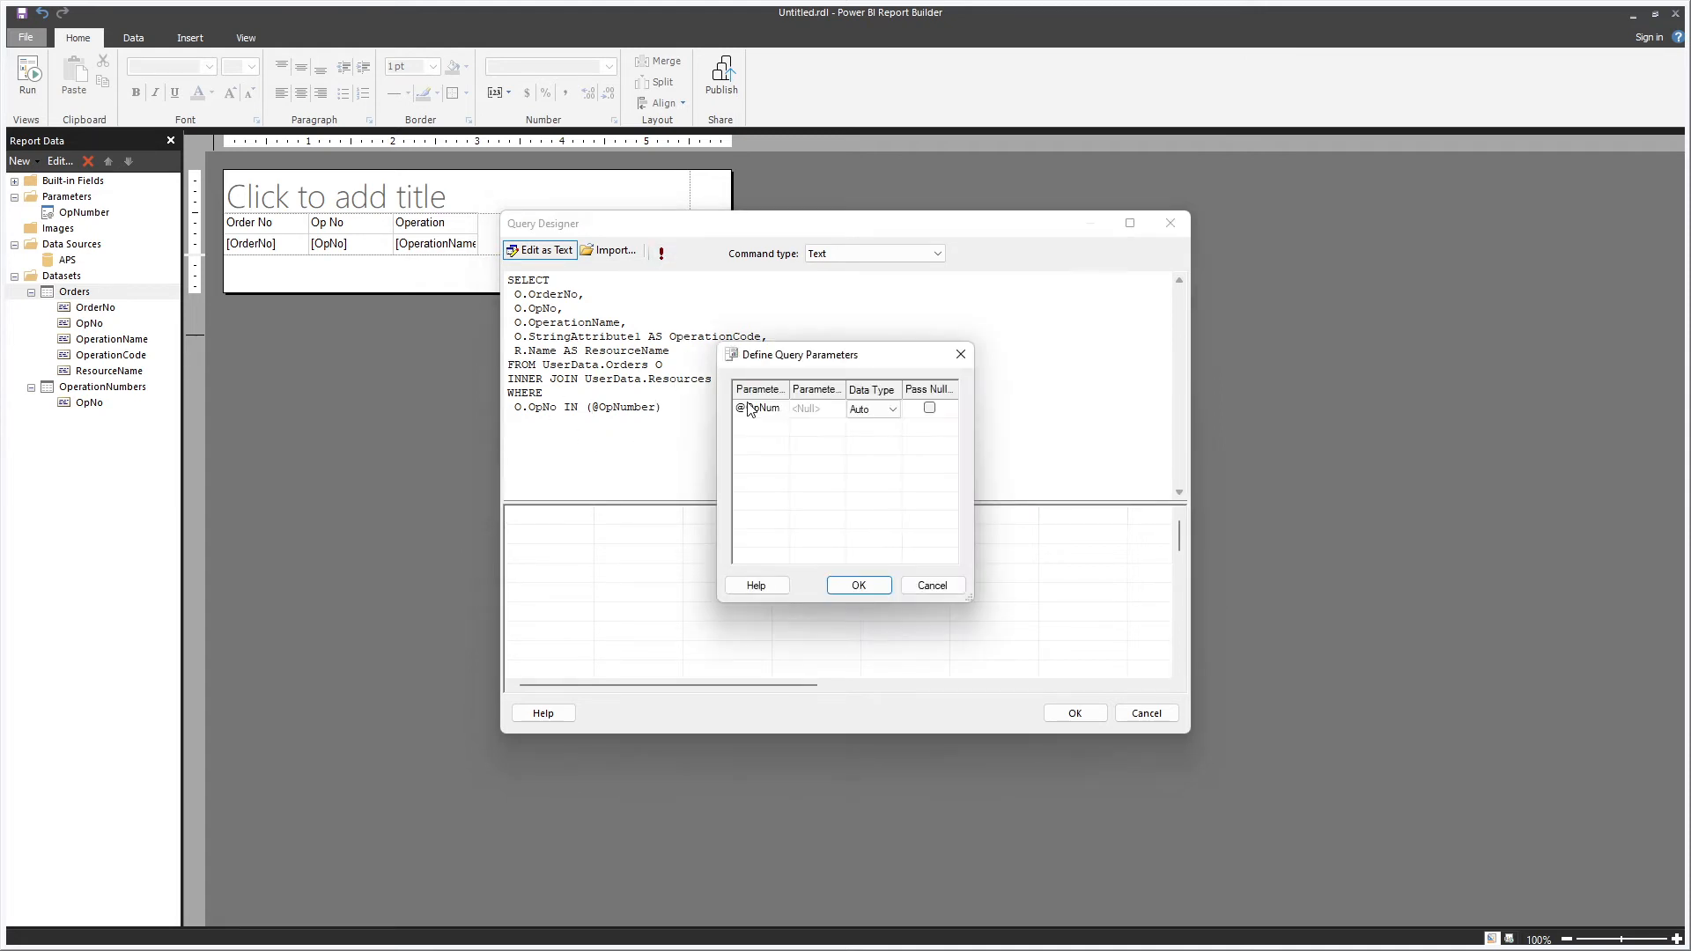
text(2)
click(843, 587)
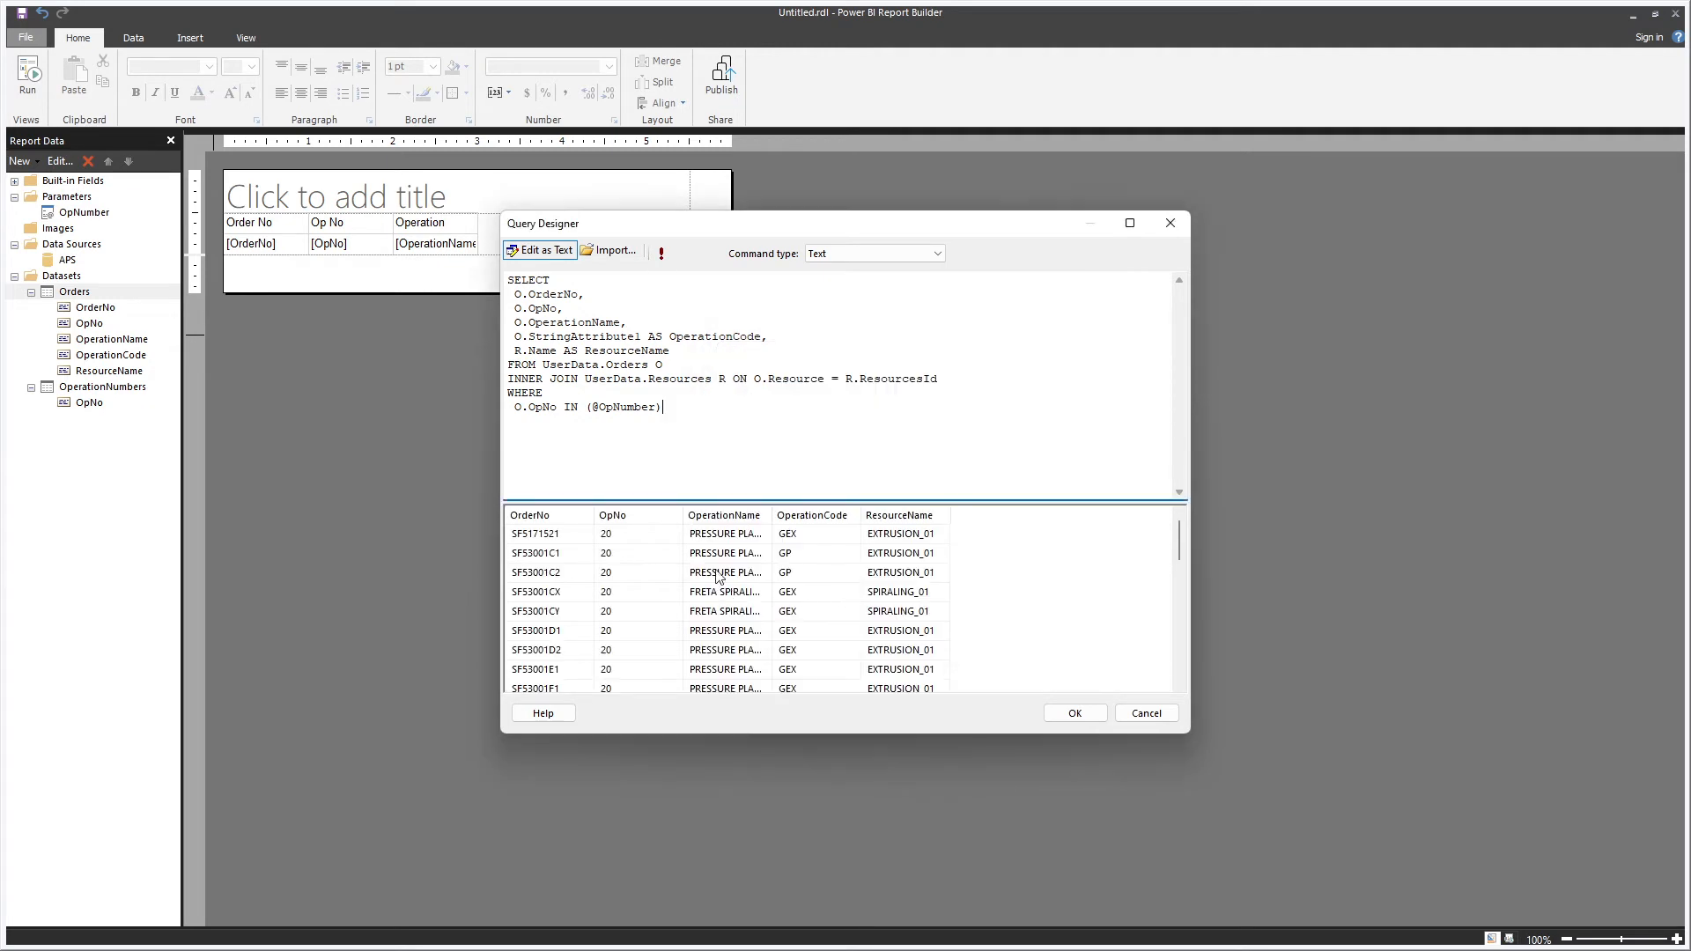
click(1076, 713)
- Allow multiple values for the OpNumber parameter
right_click(81, 214)
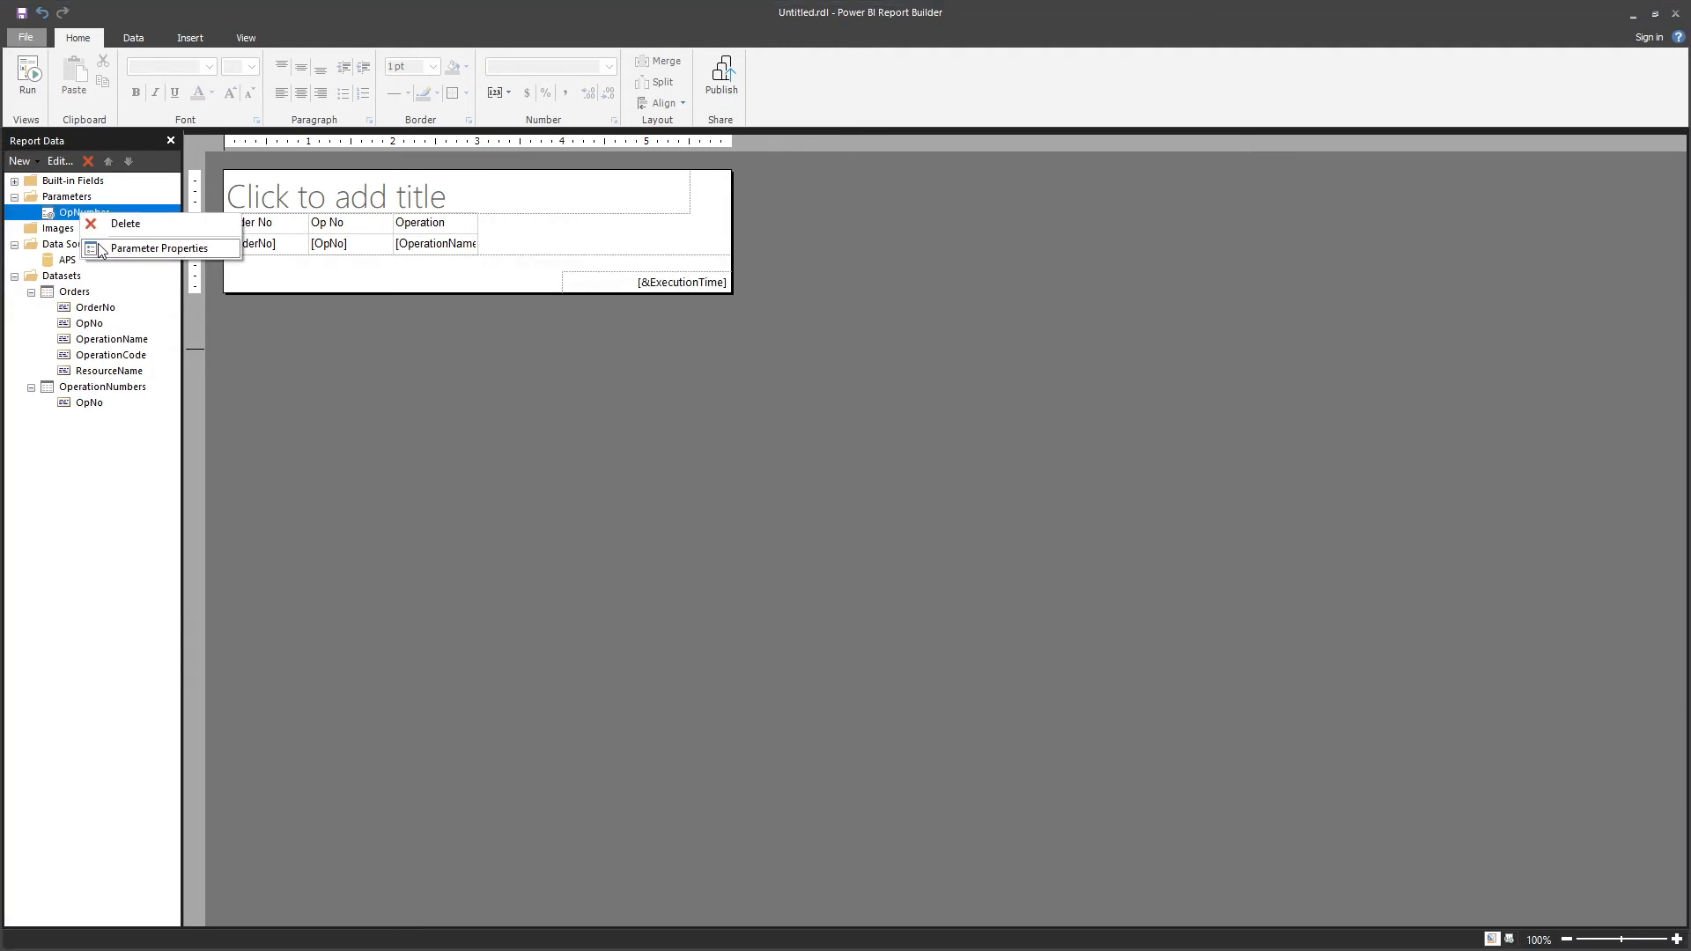
click(101, 250)
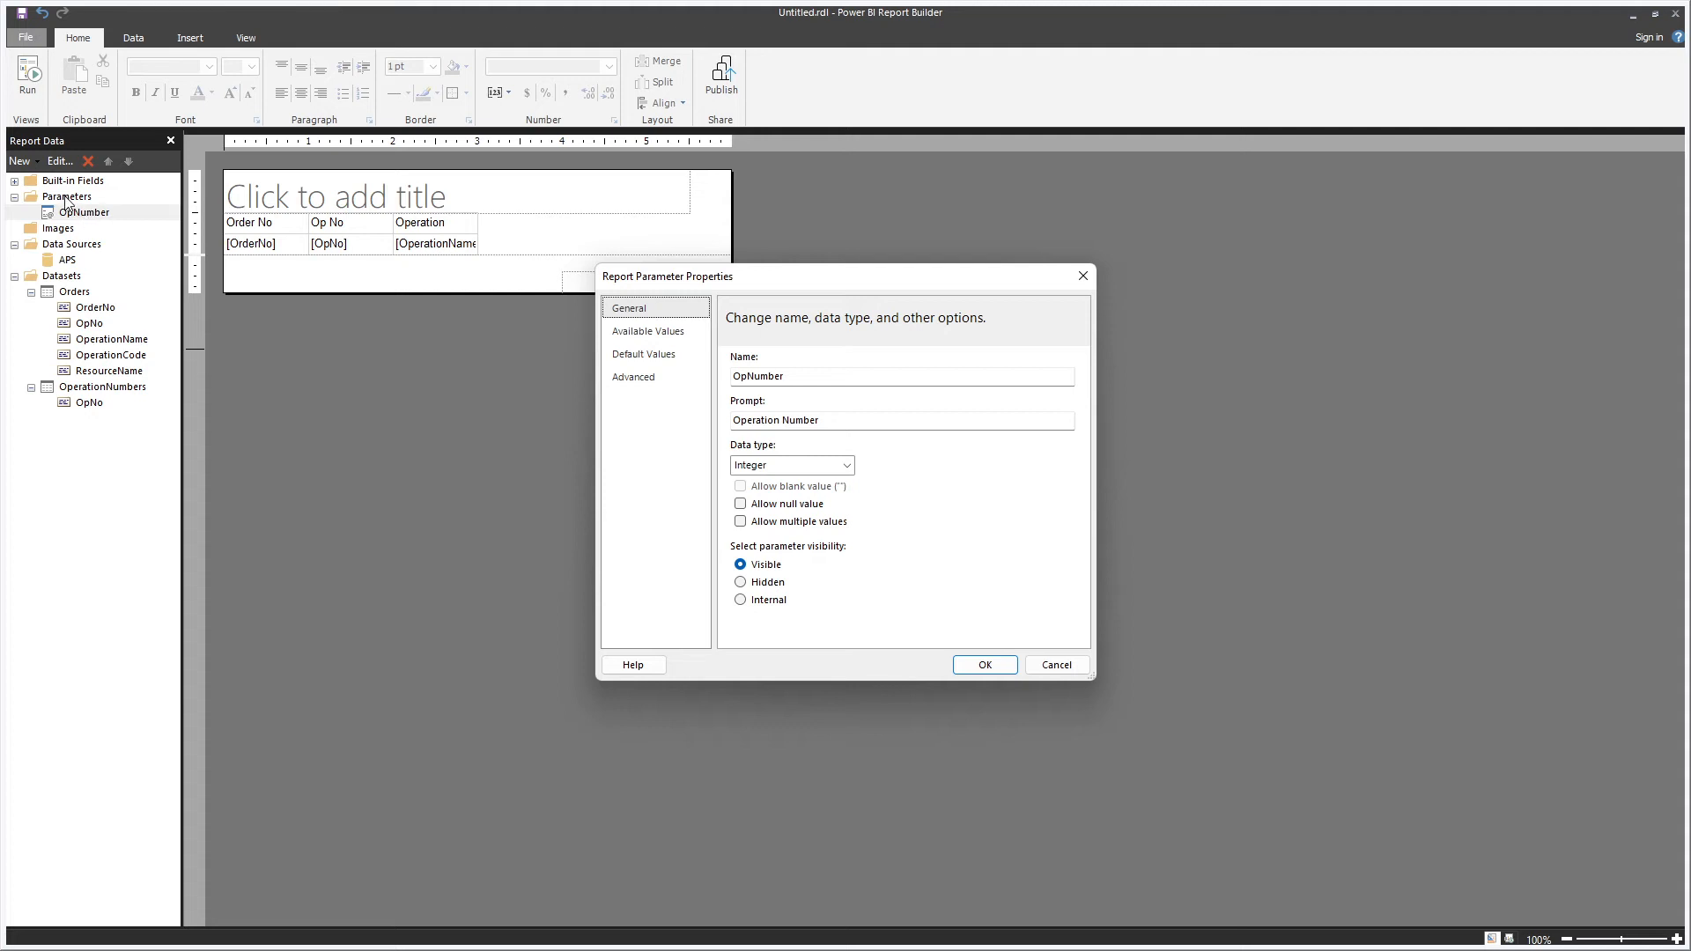
click(795, 522)
click(985, 665)
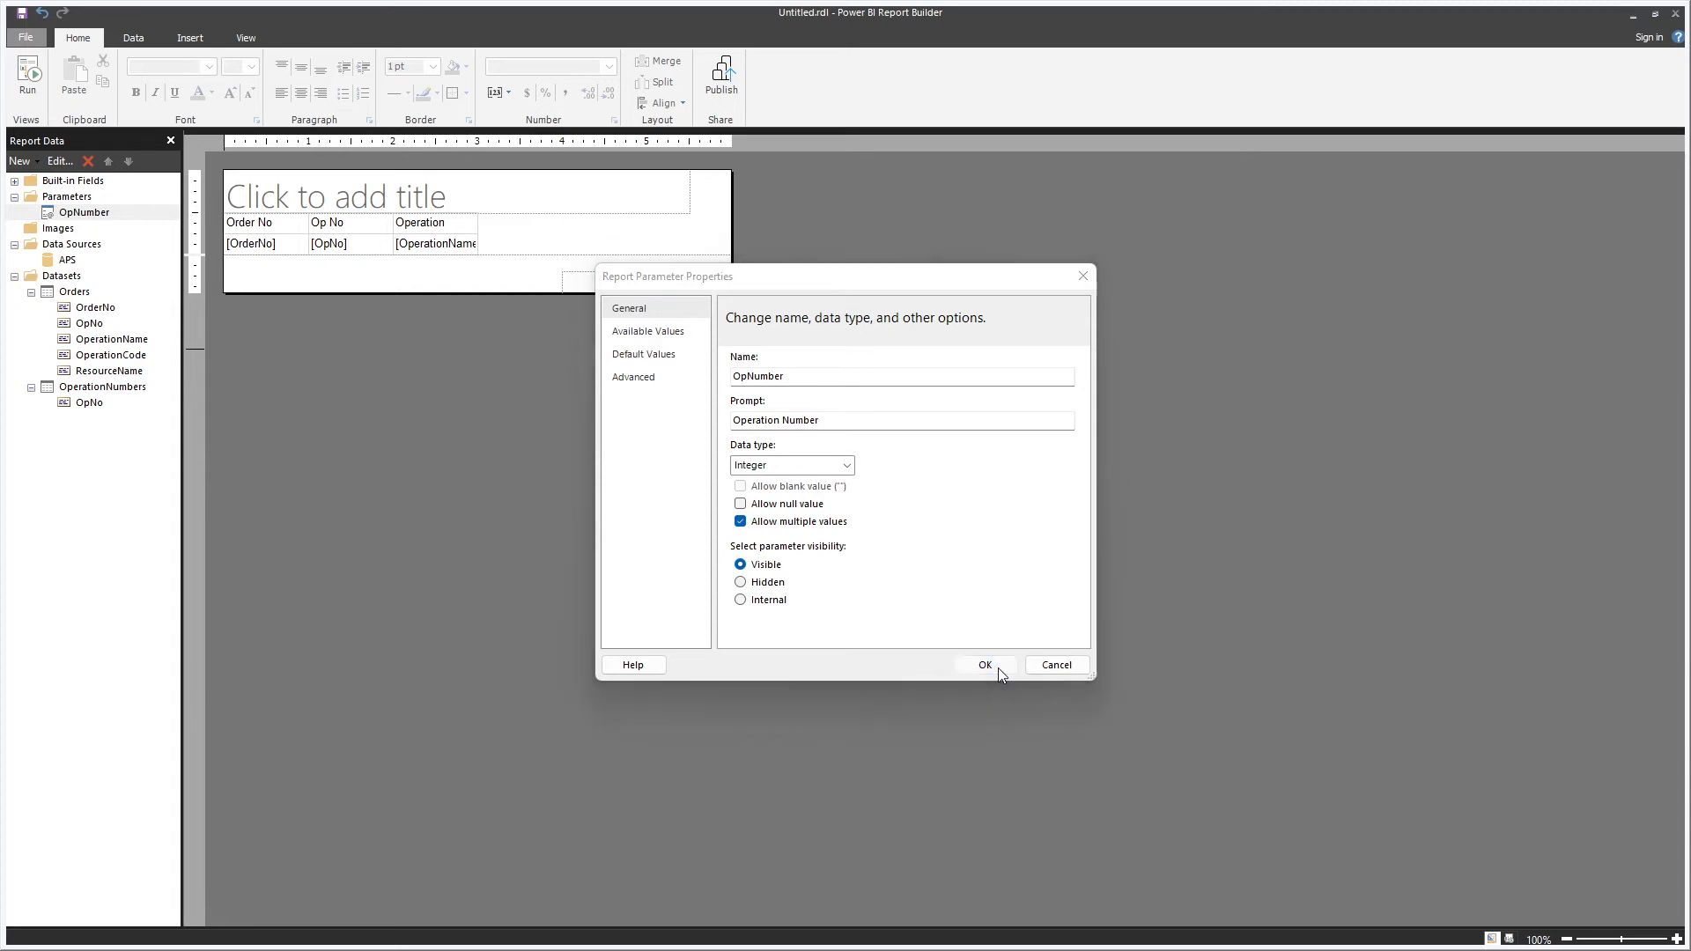
- Run the report for operation numbers 20, 30 and 40, and return to the report design
click(27, 78)
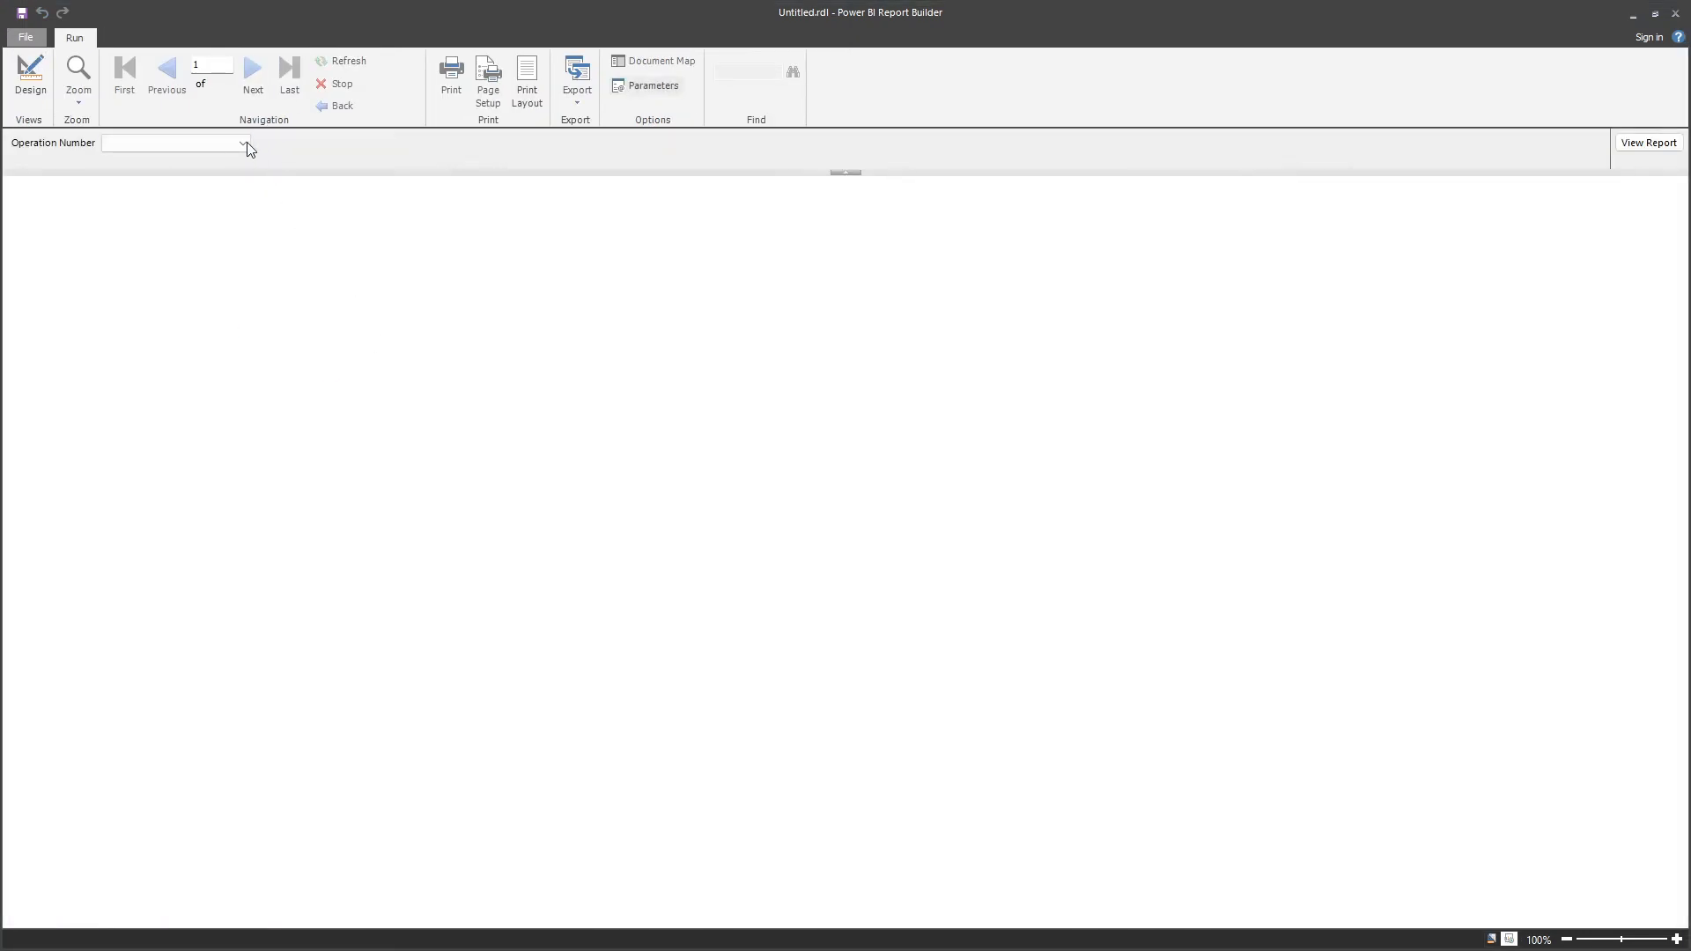
click(242, 143)
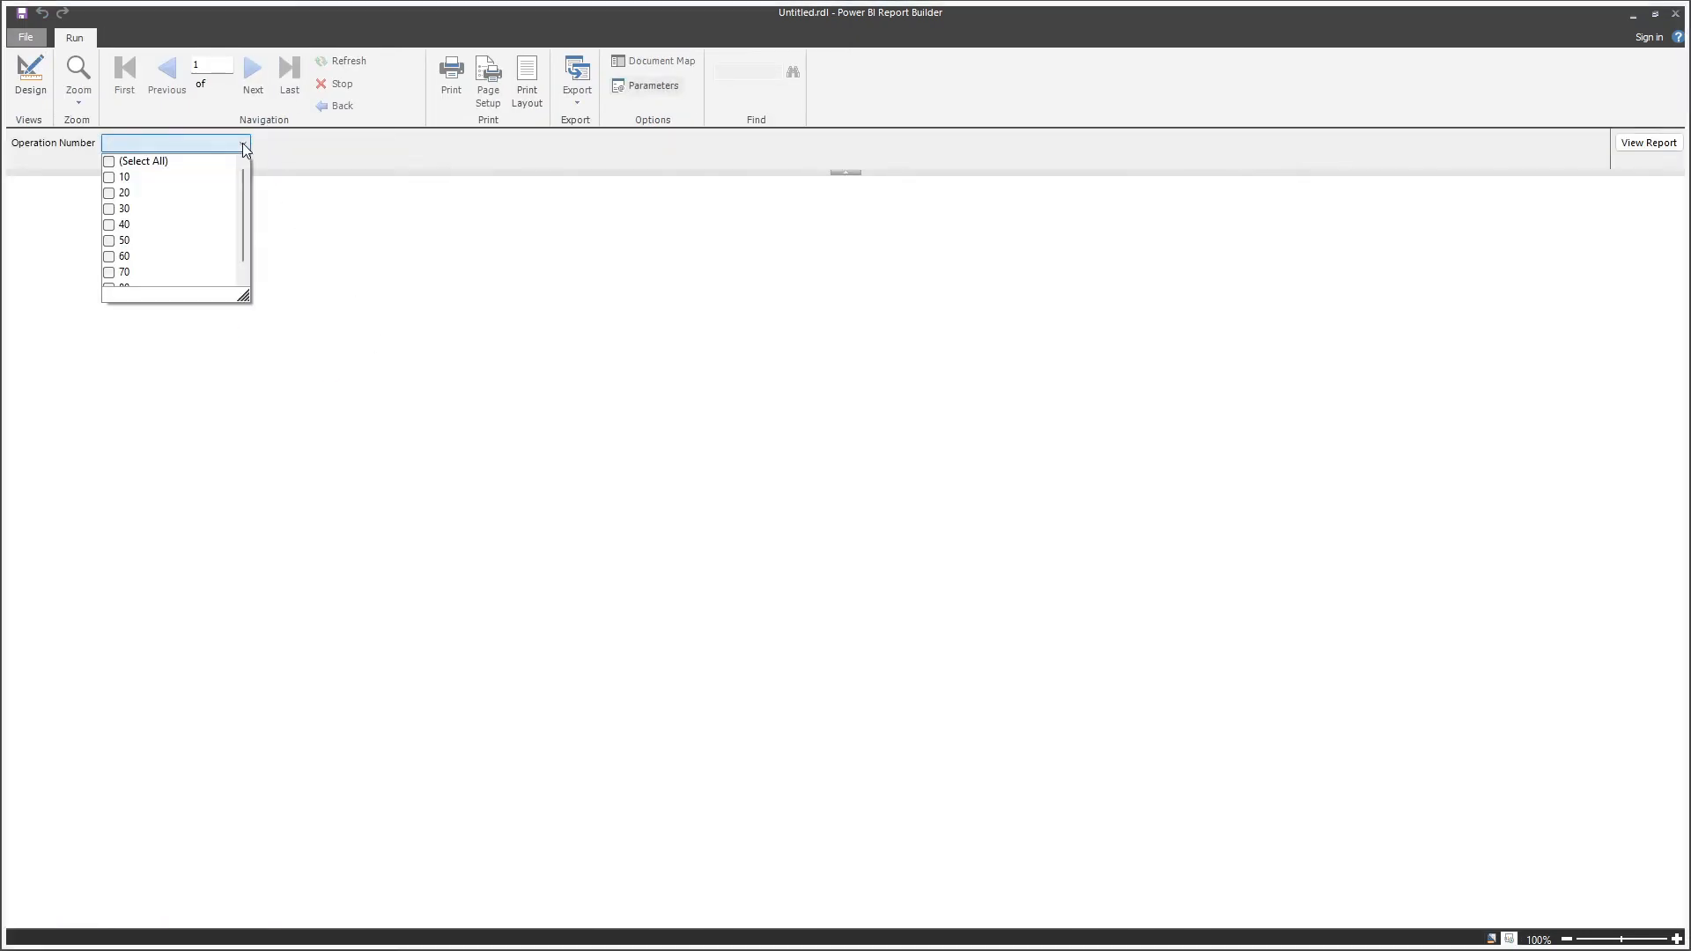
click(109, 161)
click(109, 161)
click(109, 193)
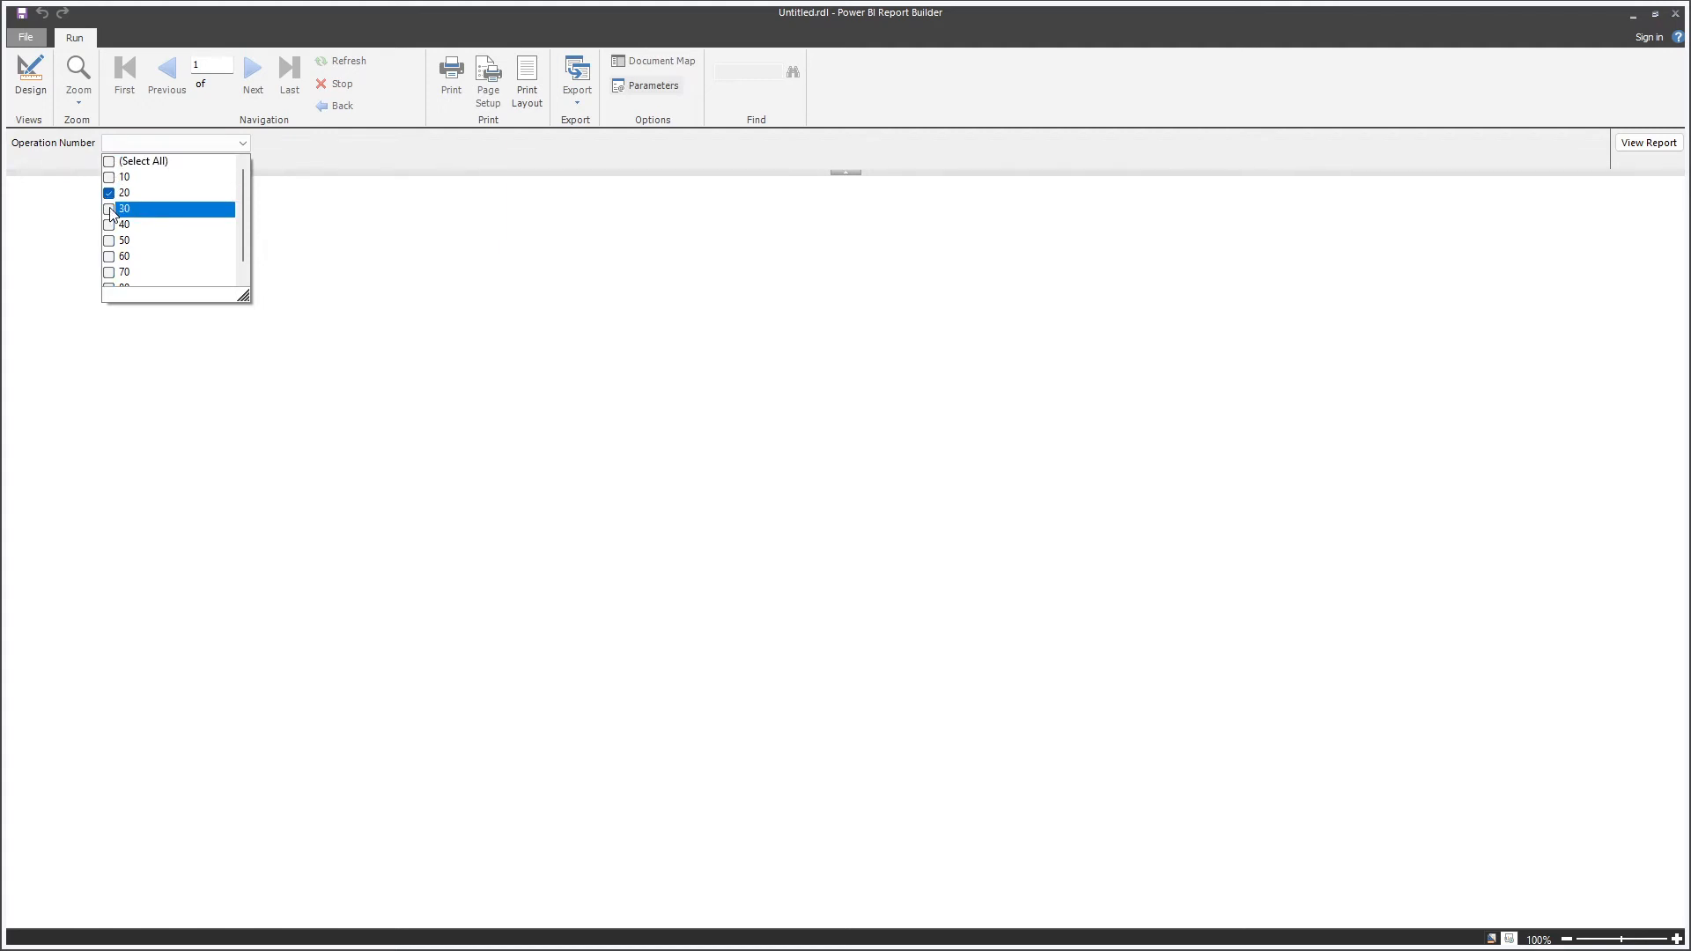
click(109, 210)
click(110, 226)
click(390, 410)
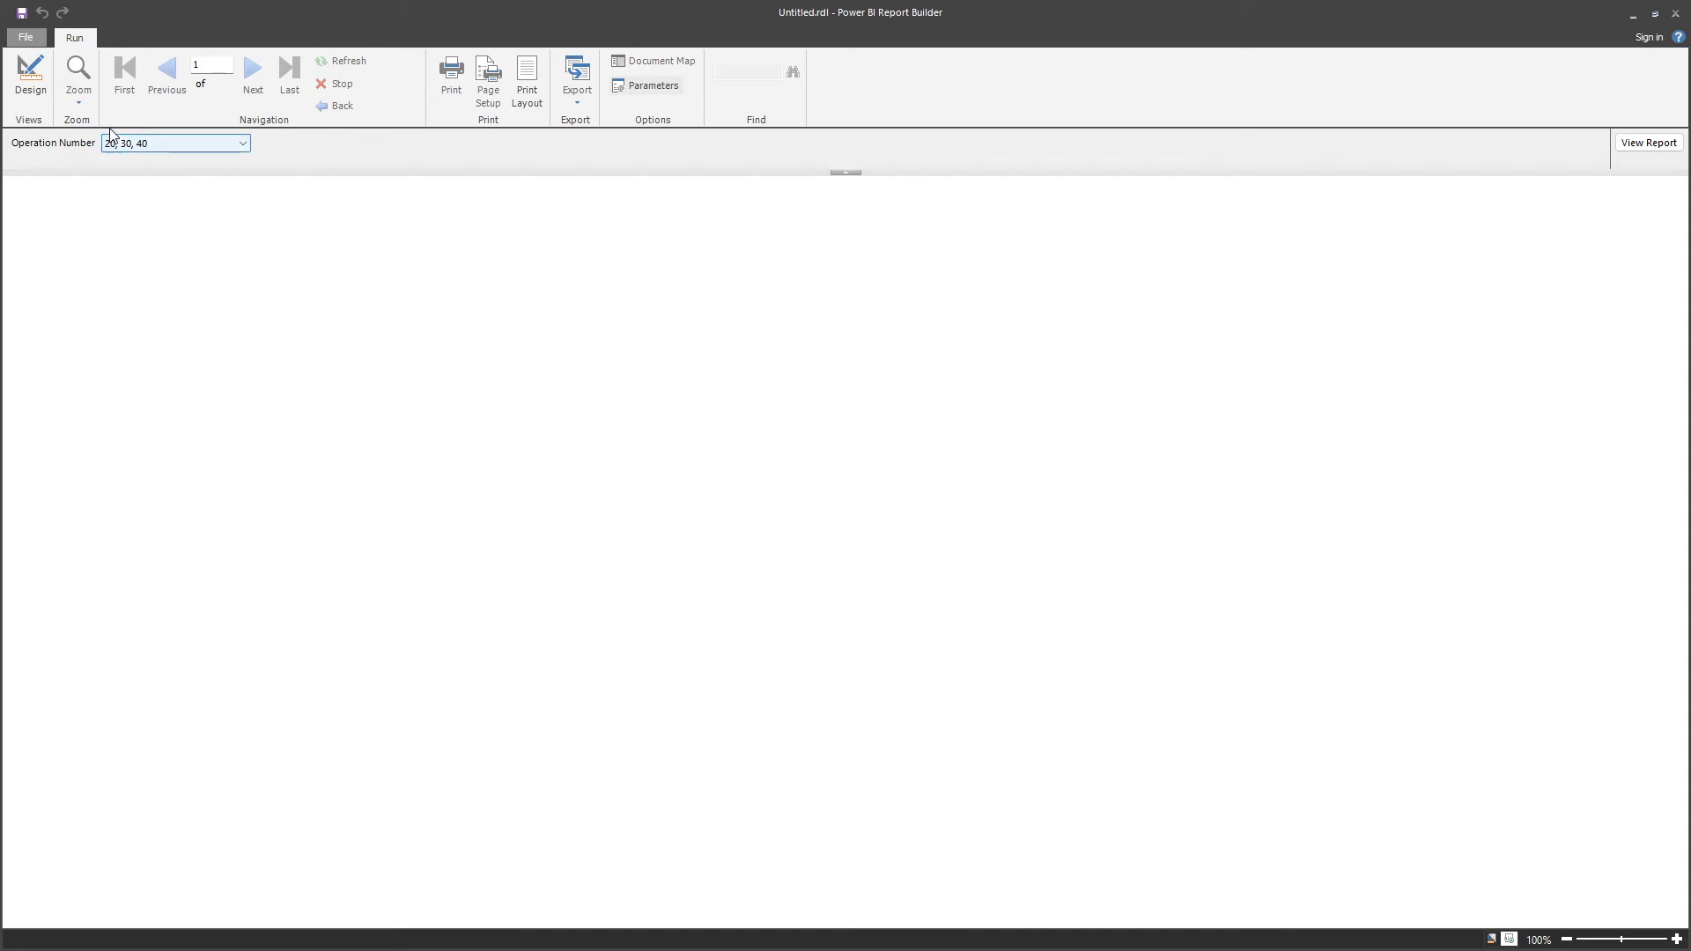
click(1644, 145)
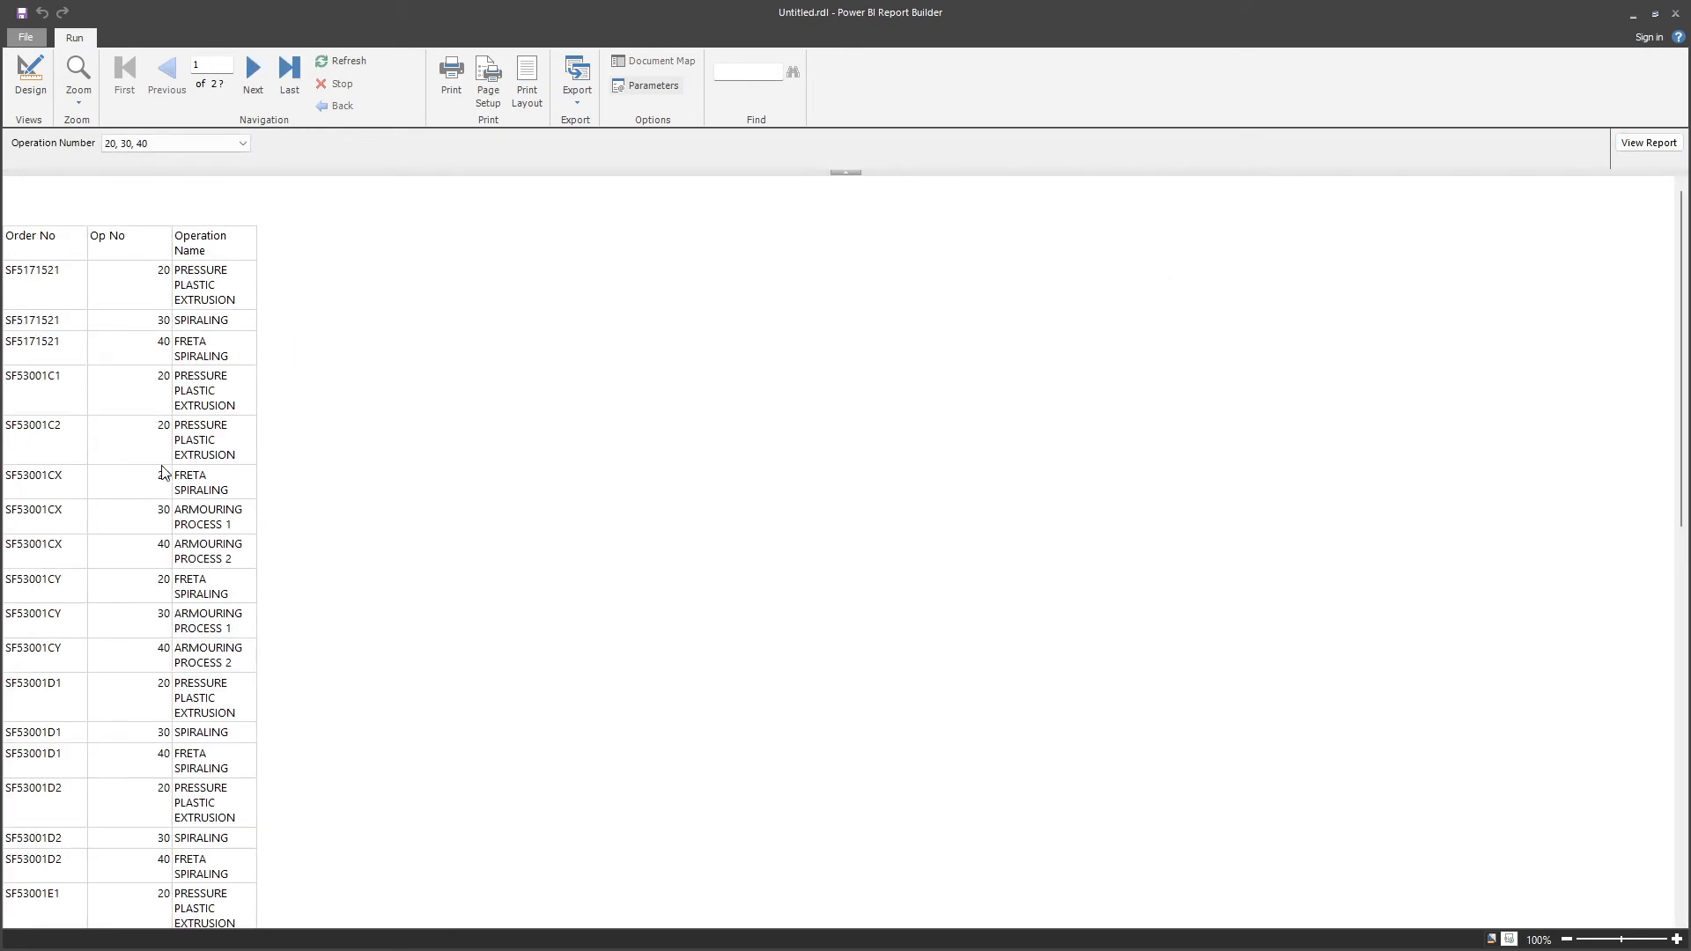
click(31, 74)
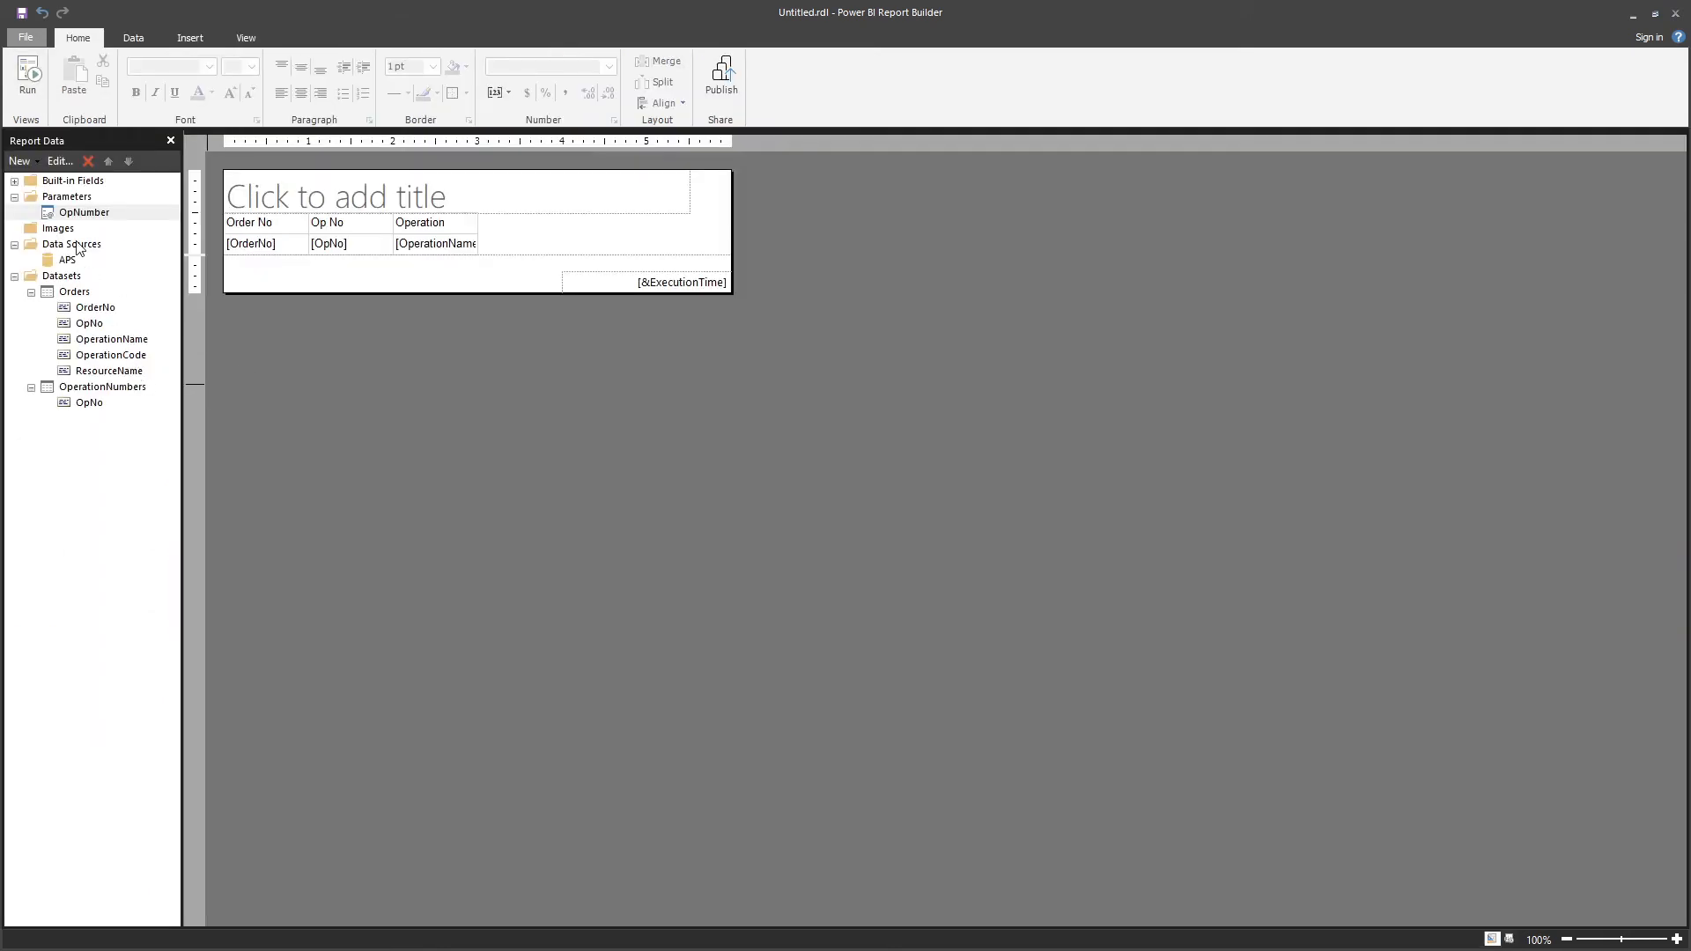
- Specify 10 and 20 as the default values of the OpNumber parameter
right_click(81, 213)
click(112, 253)
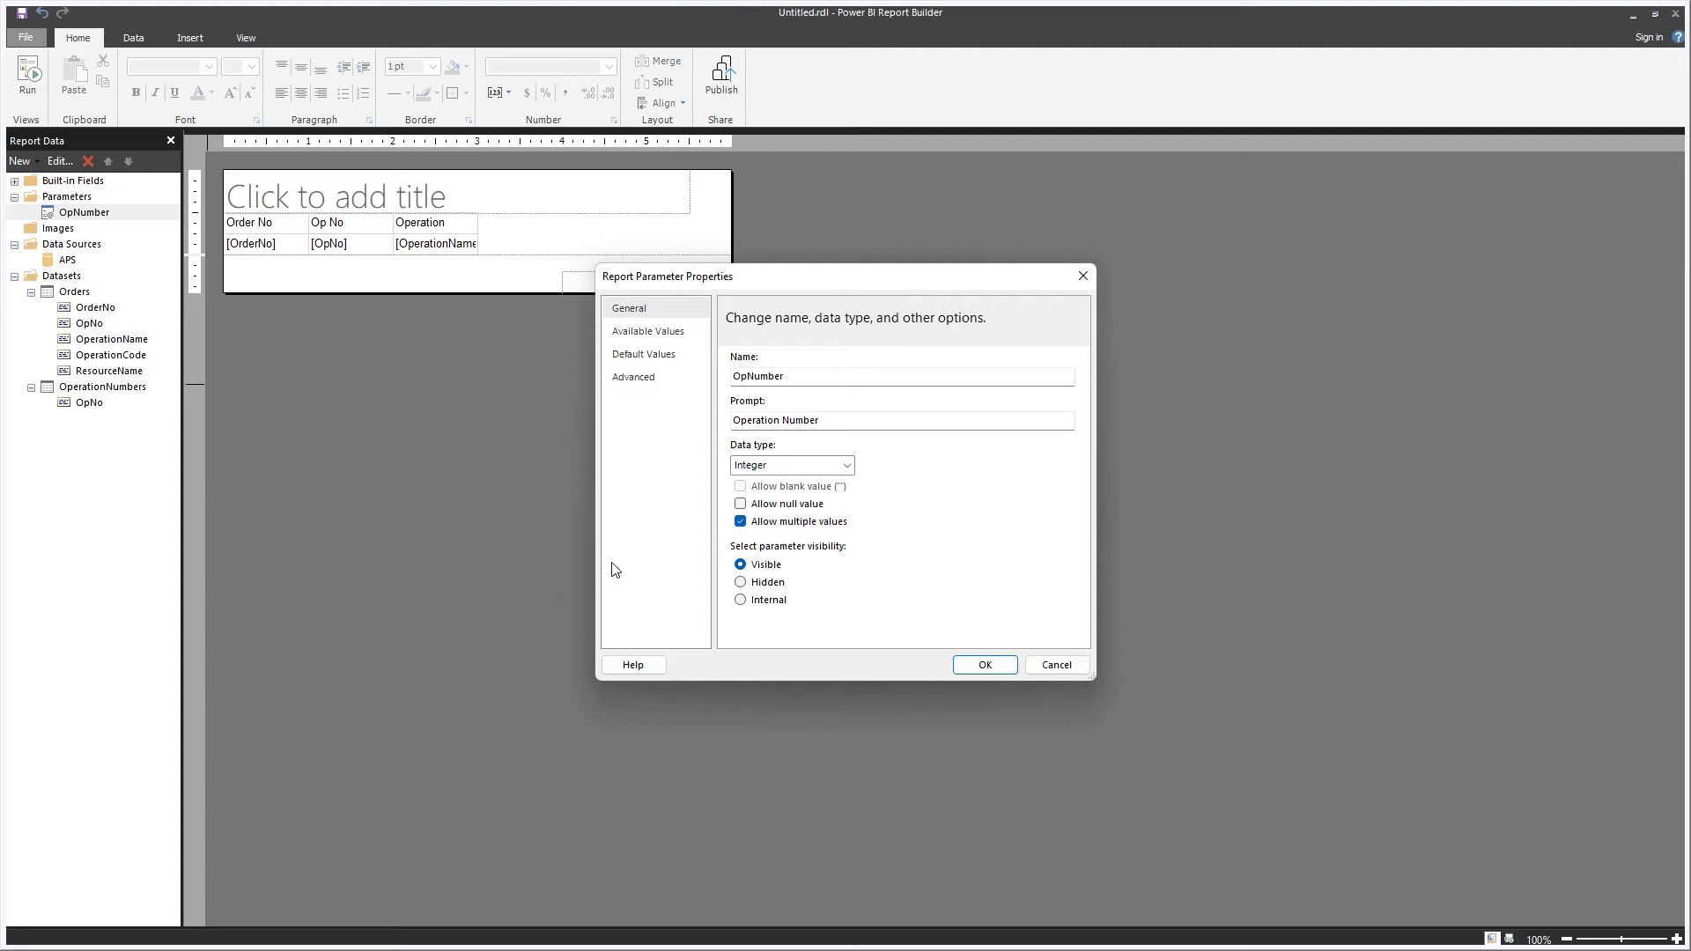
click(650, 355)
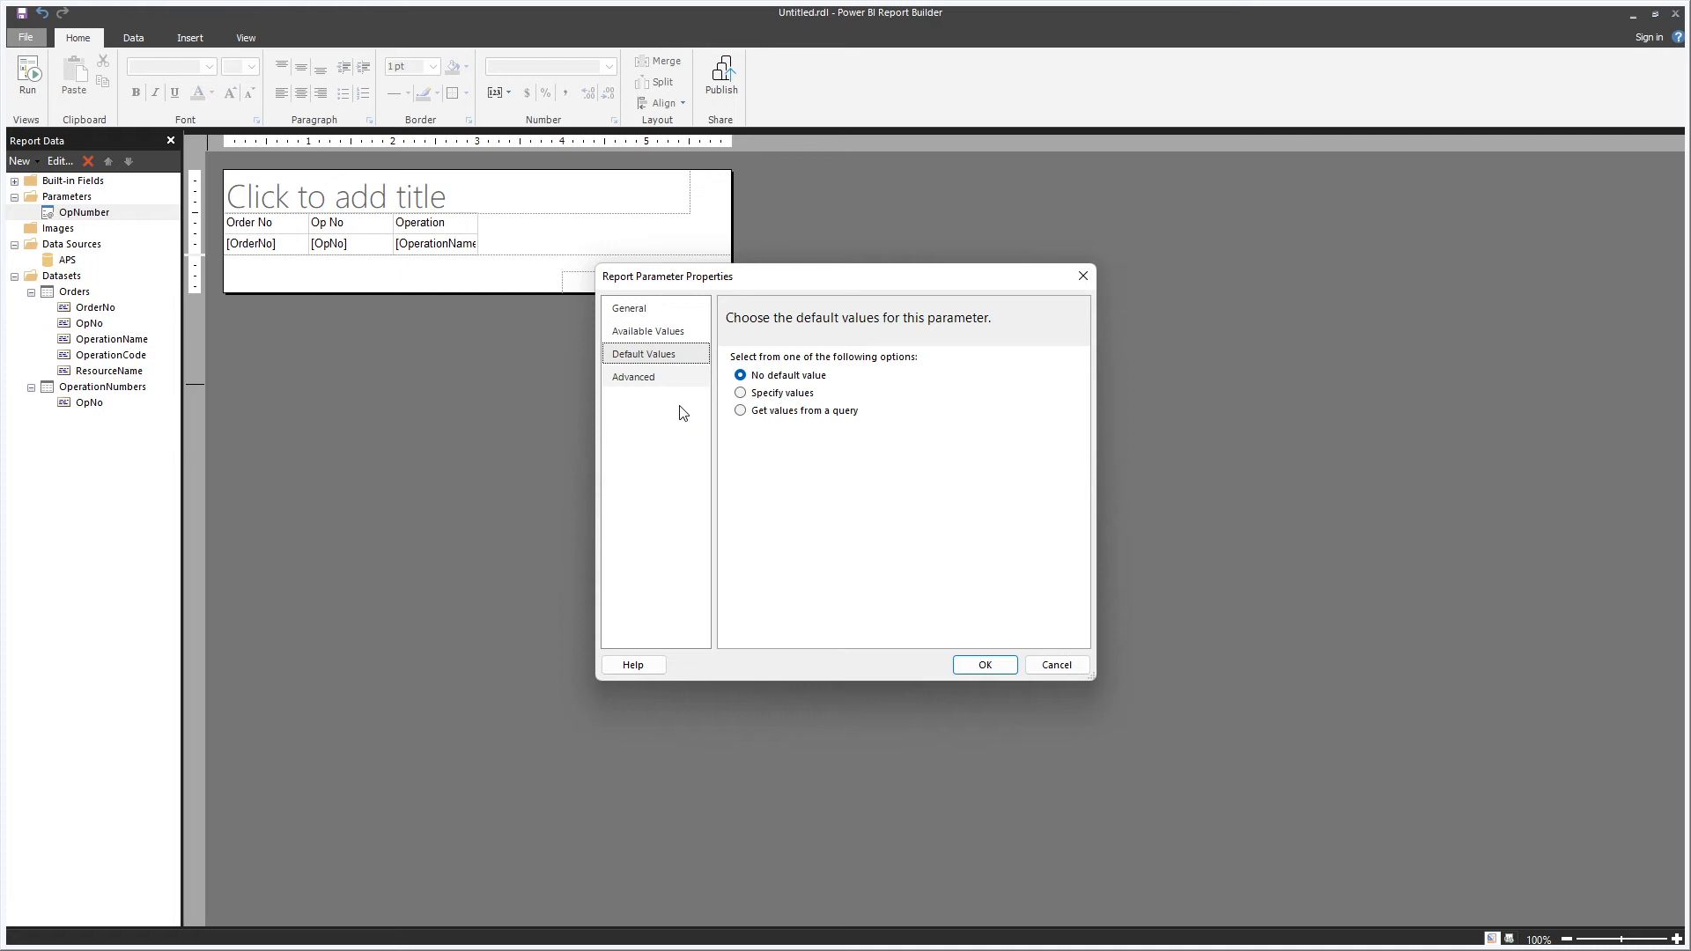
click(779, 396)
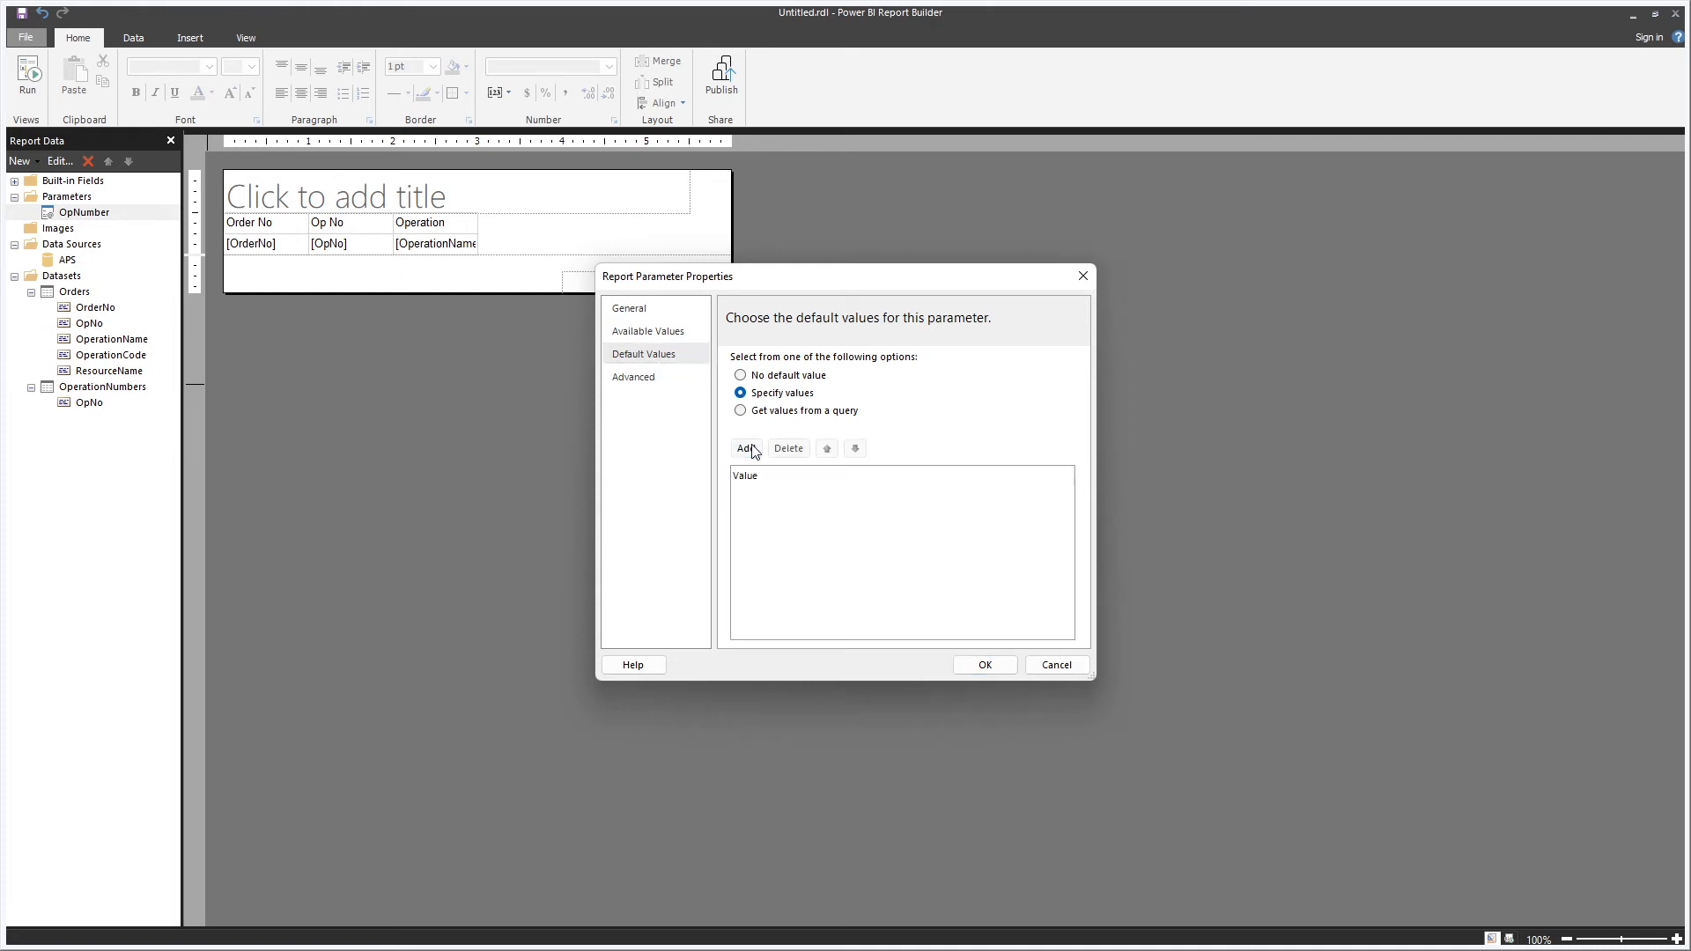
click(746, 448)
text(10)
click(746, 448)
text(20)
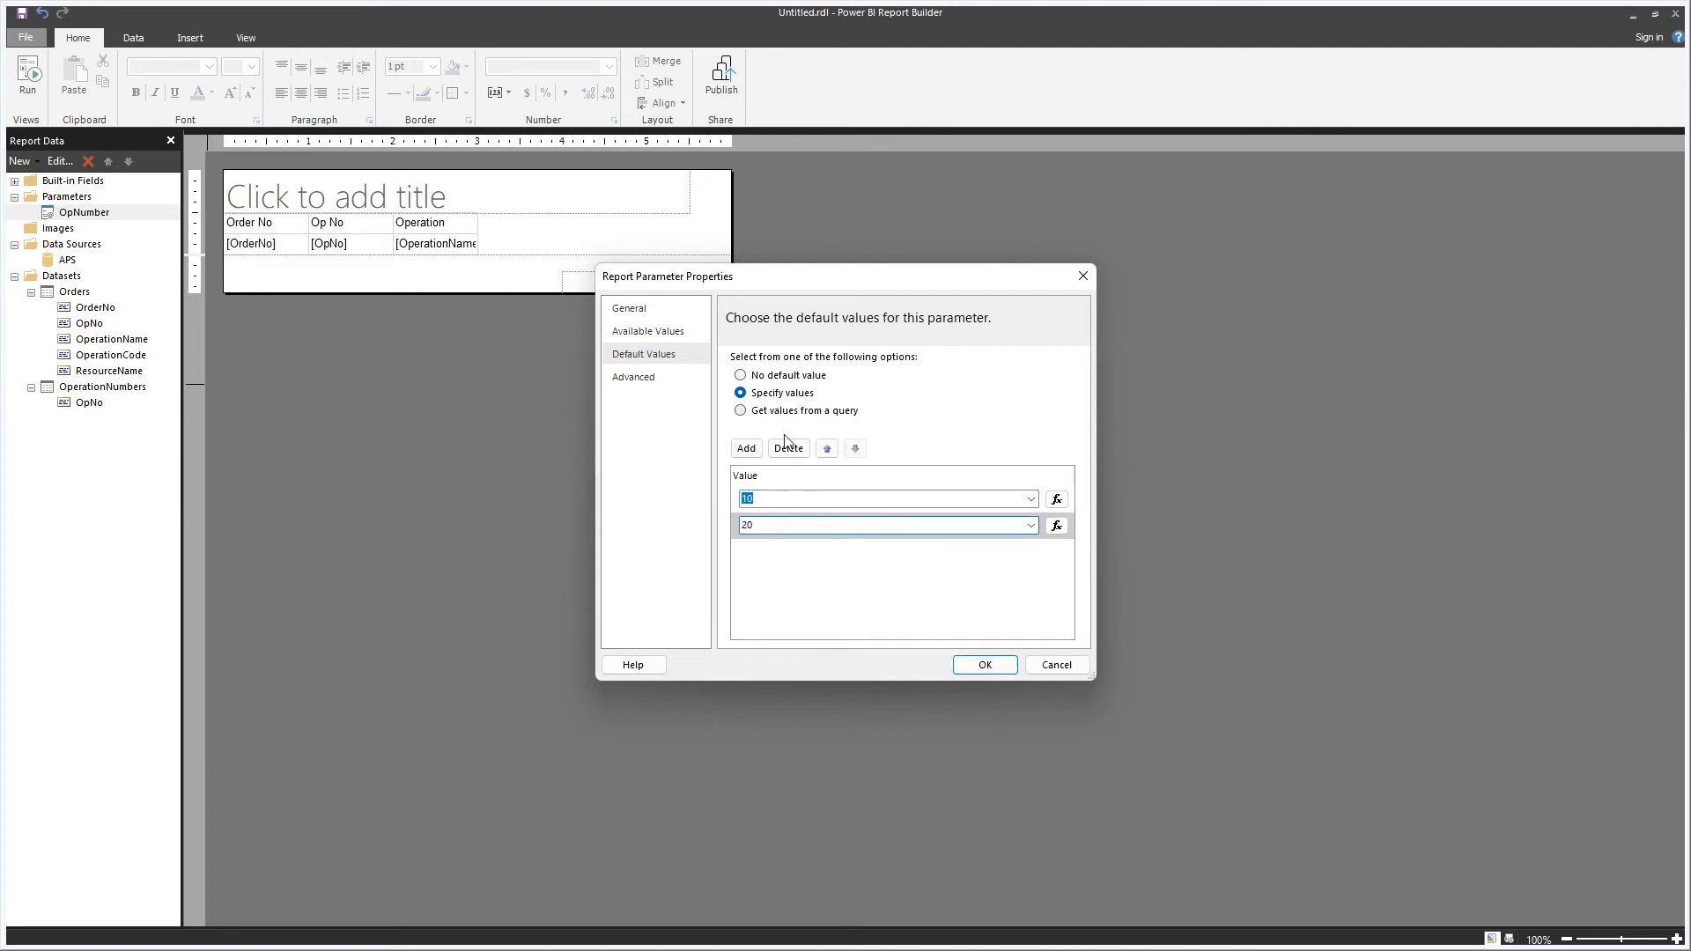
click(984, 664)
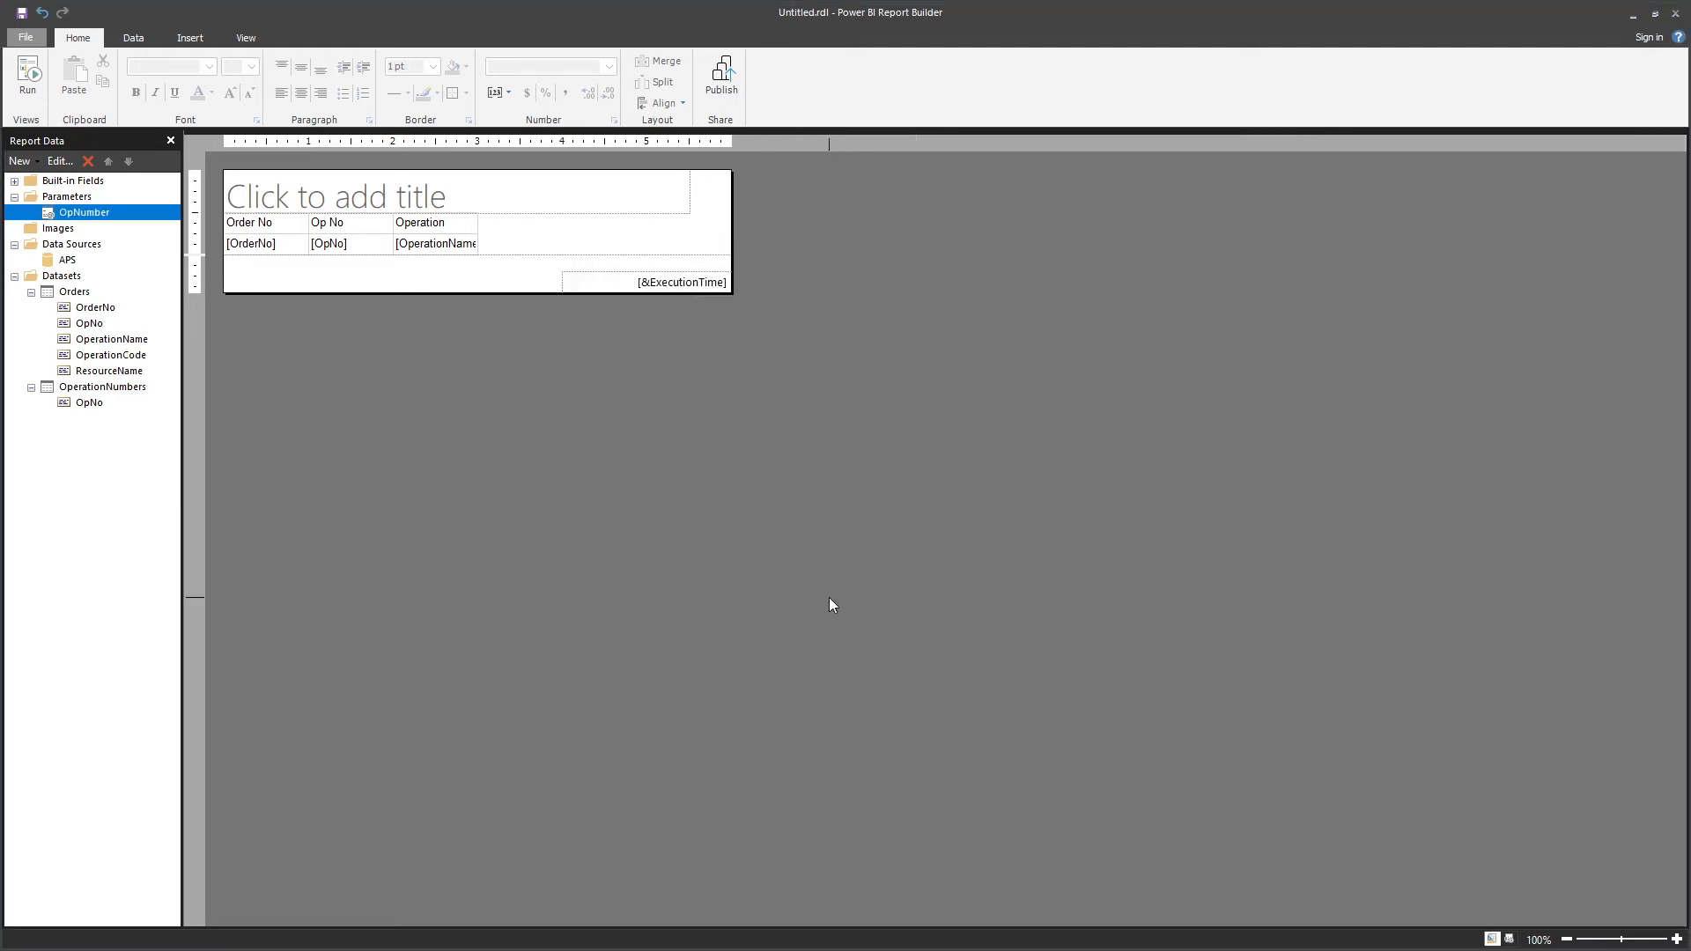
- Run the report with its default values, rerun it for operation numbers 10, 50 and 60, and return to the report design
click(35, 78)
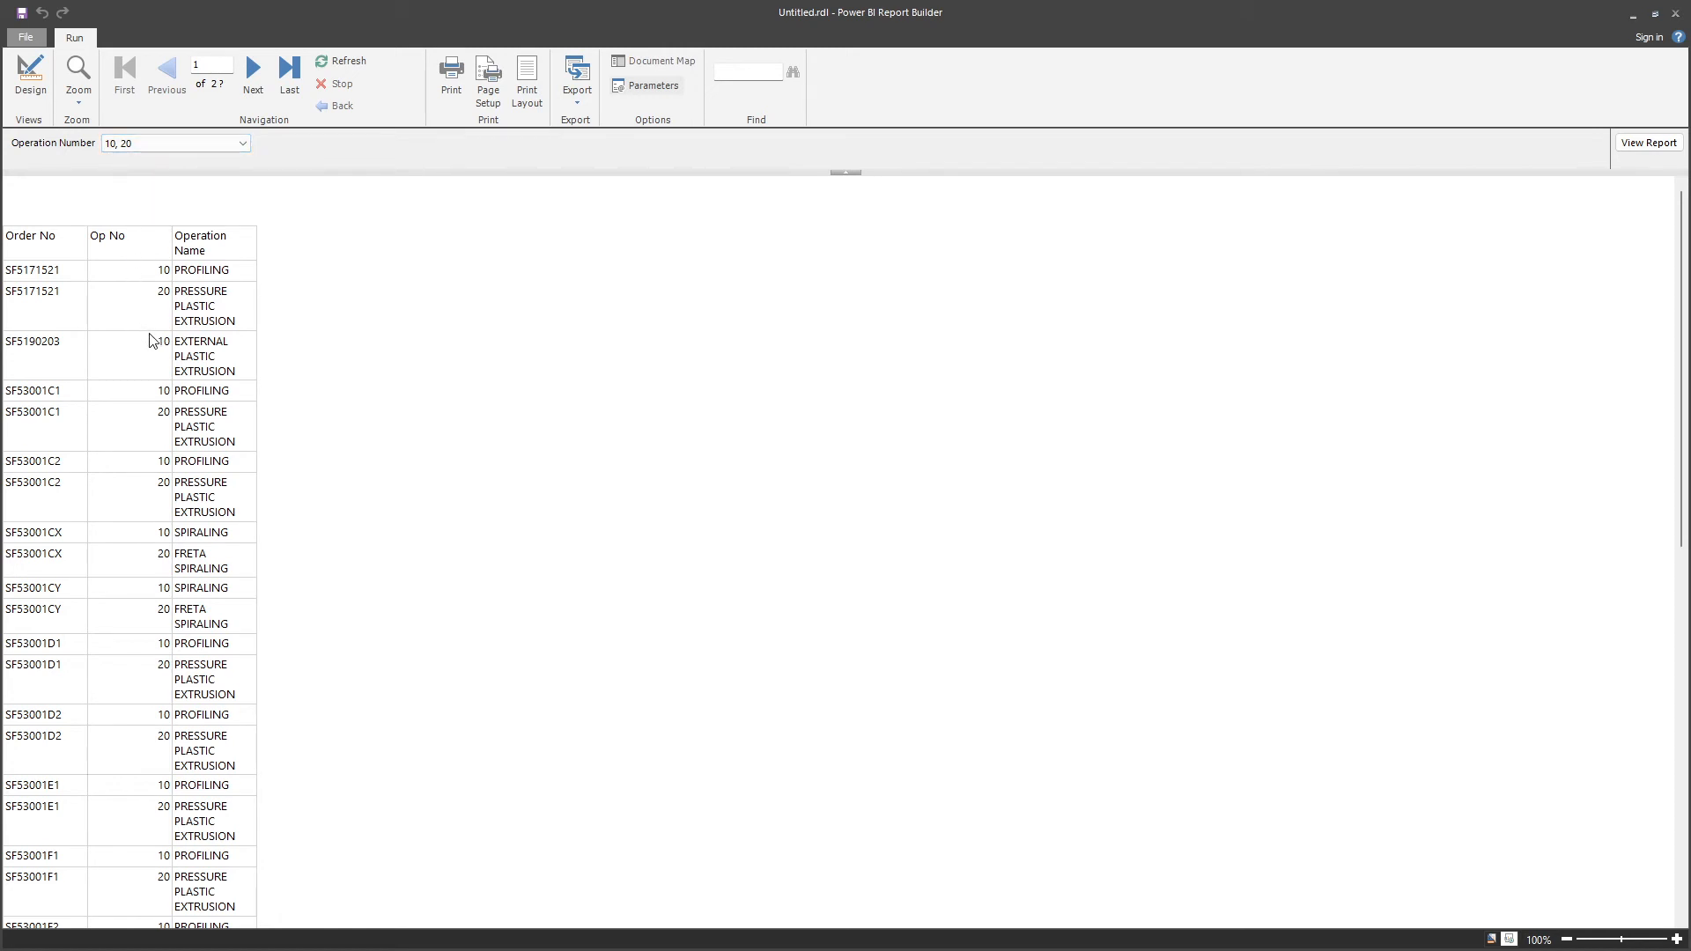
click(243, 144)
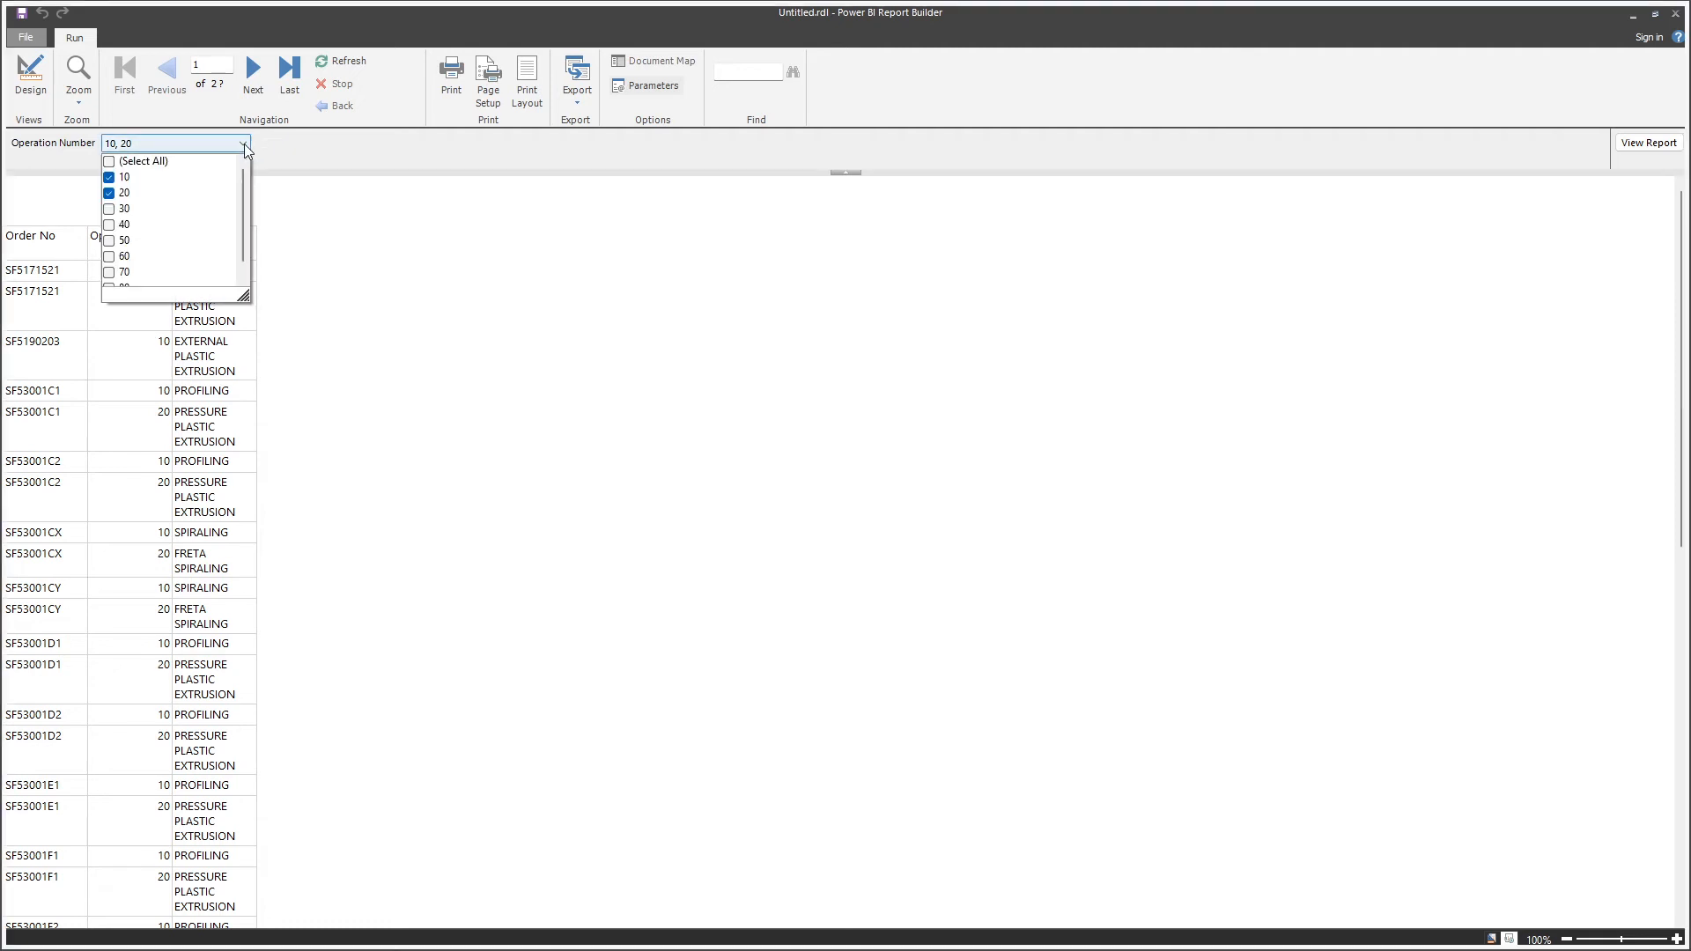
click(109, 240)
click(124, 256)
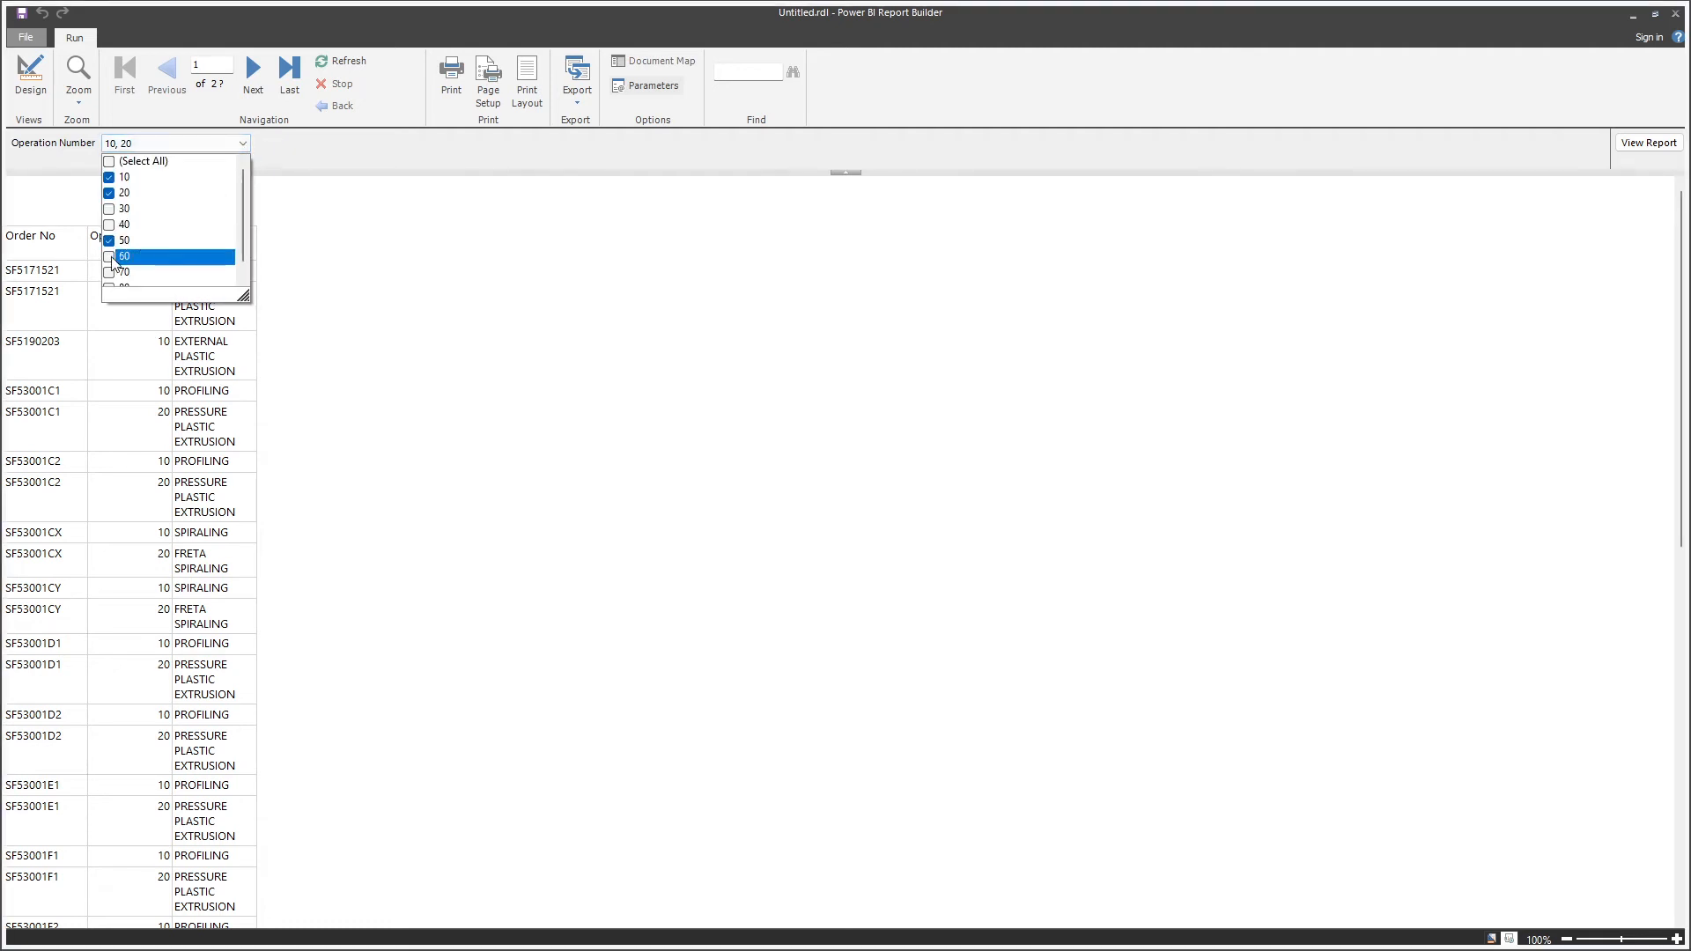
click(124, 193)
click(389, 261)
click(1649, 142)
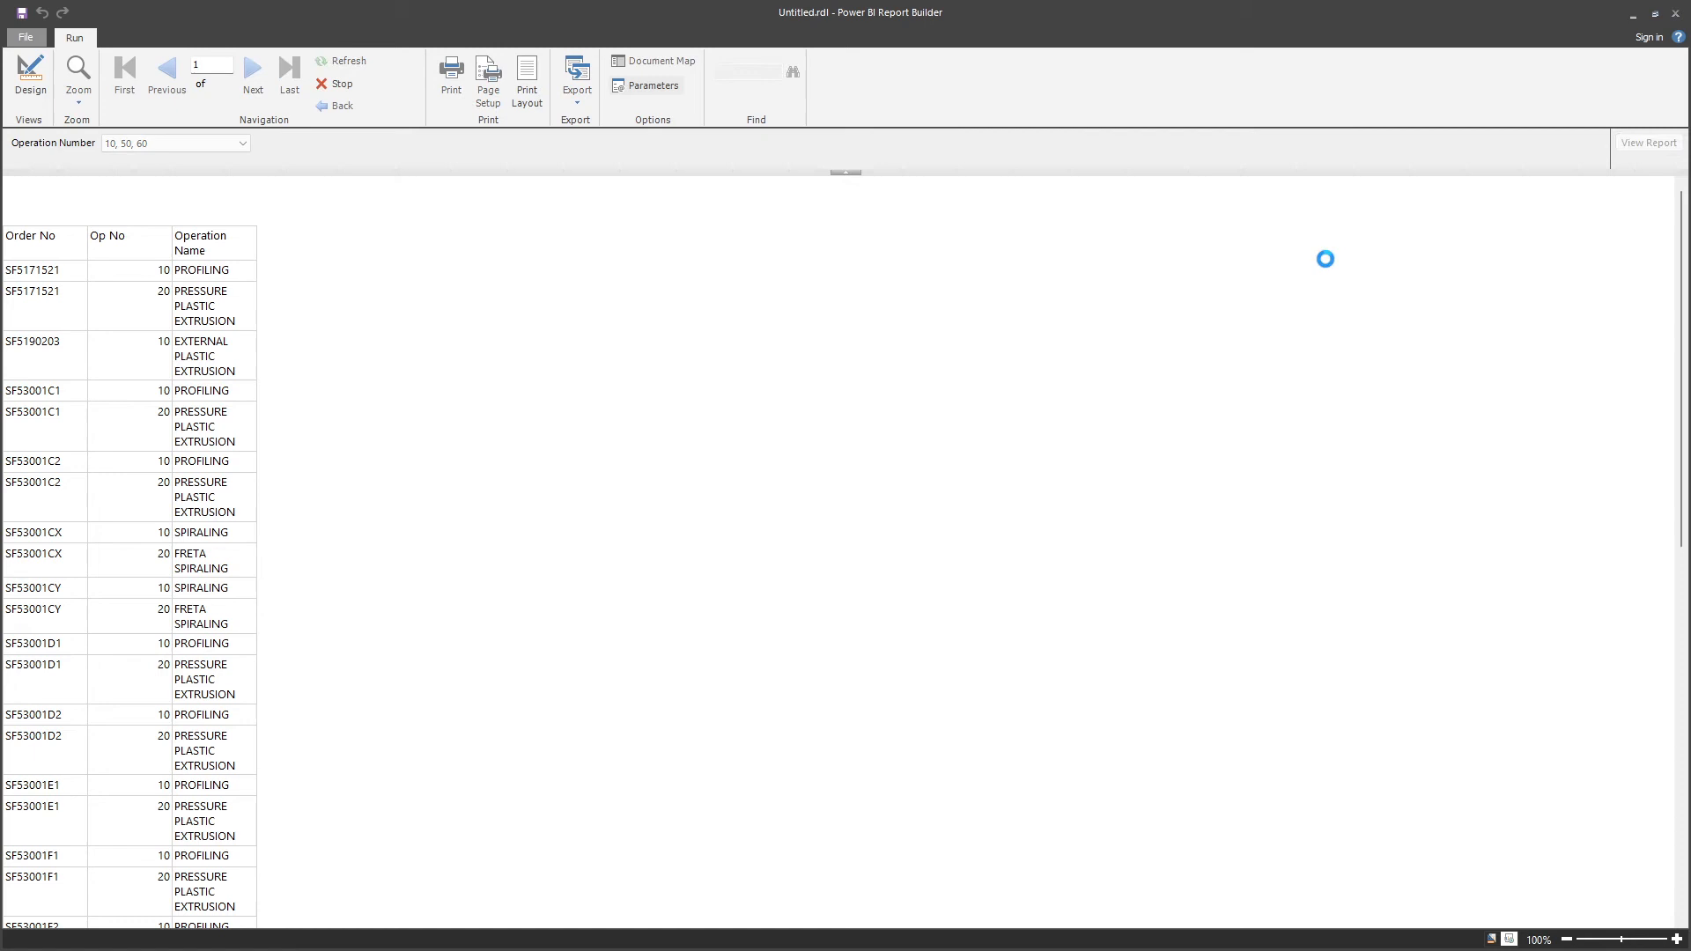
click(16, 77)
- Replace the OpNumber parameter's specified default values with values queried from the OperationNumbers dataset, using OpNo as the value field
right_click(72, 214)
click(98, 247)
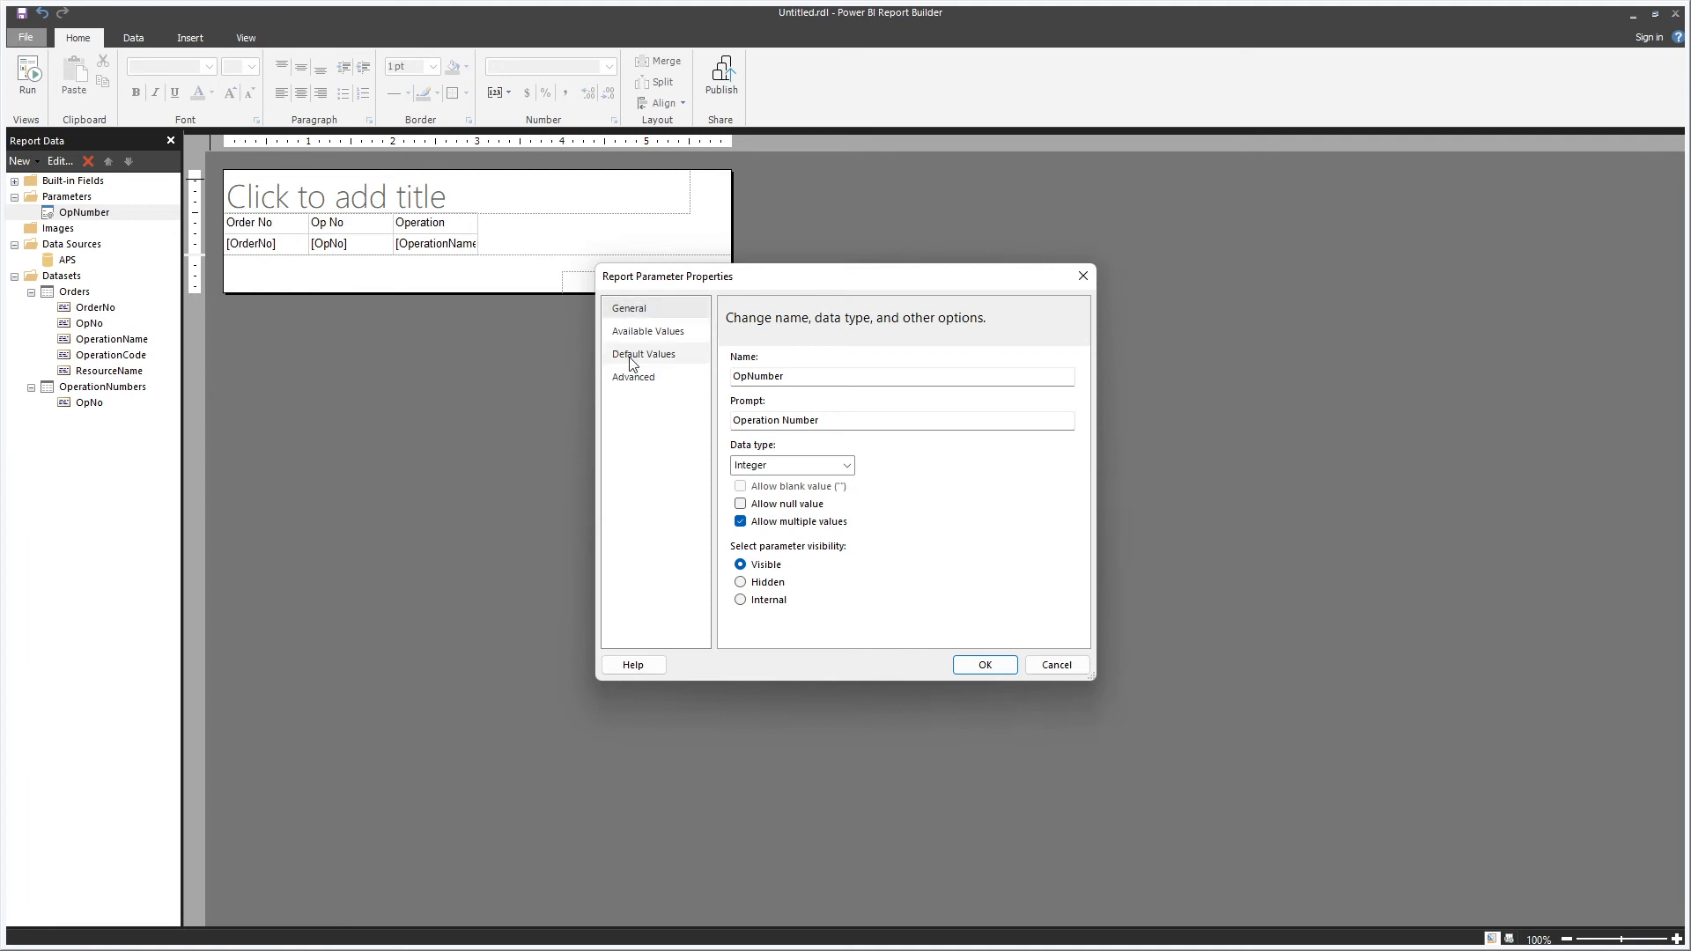
click(636, 356)
click(799, 500)
click(788, 448)
click(788, 448)
click(769, 410)
click(783, 467)
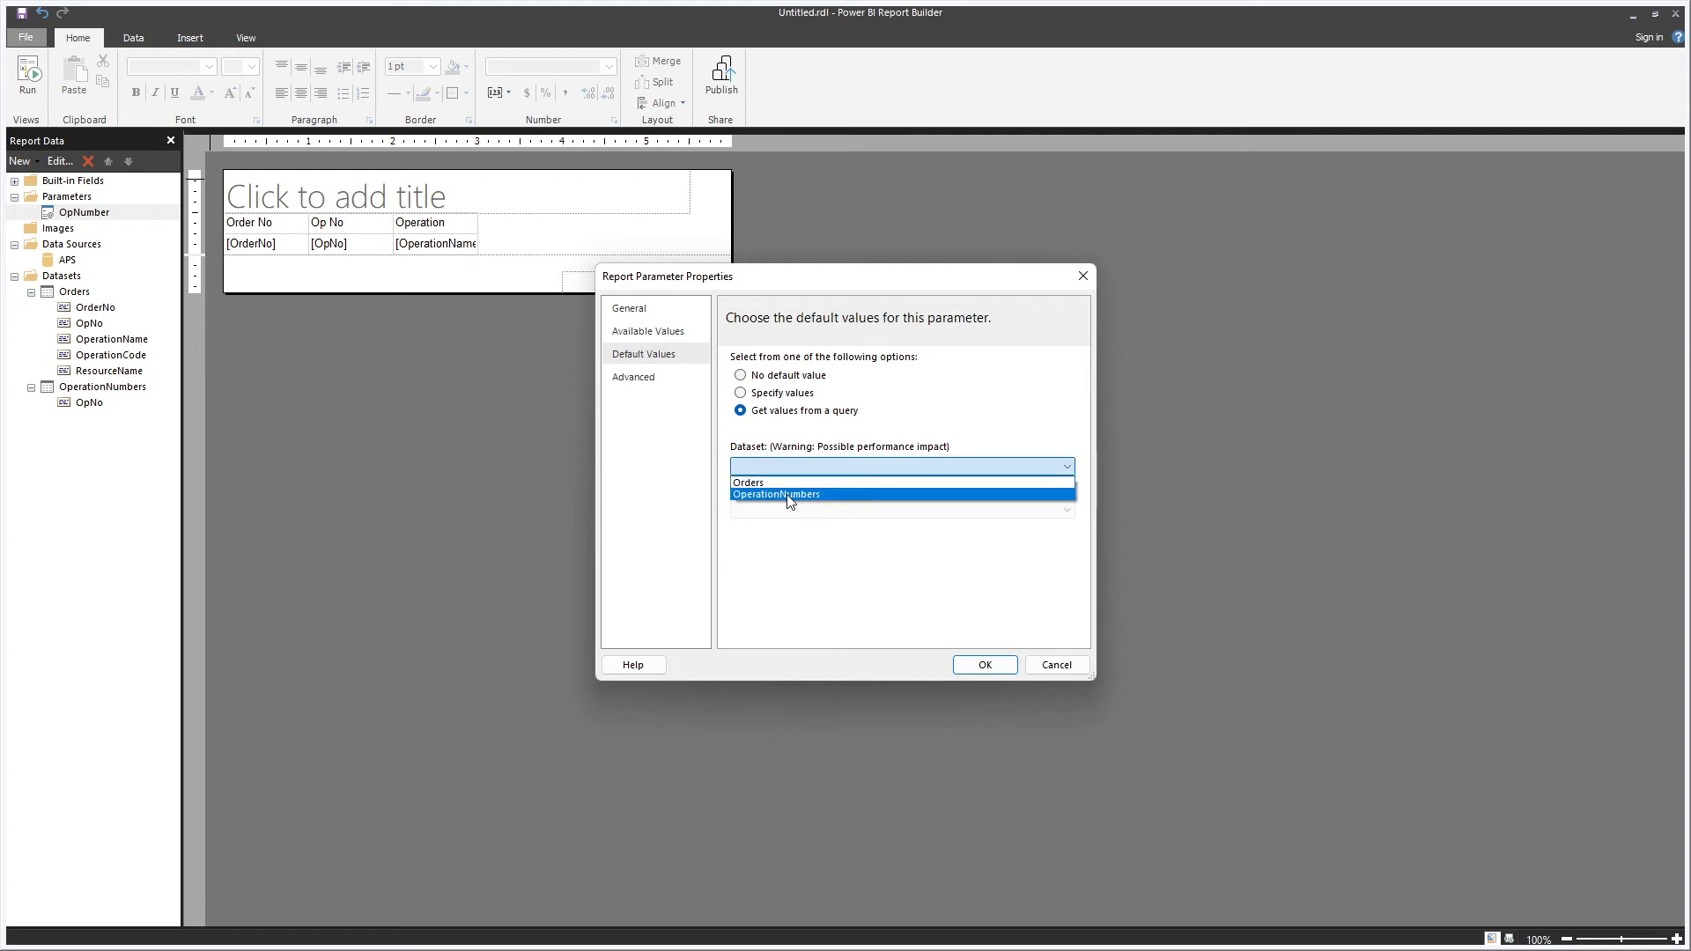
click(797, 496)
click(781, 511)
click(783, 526)
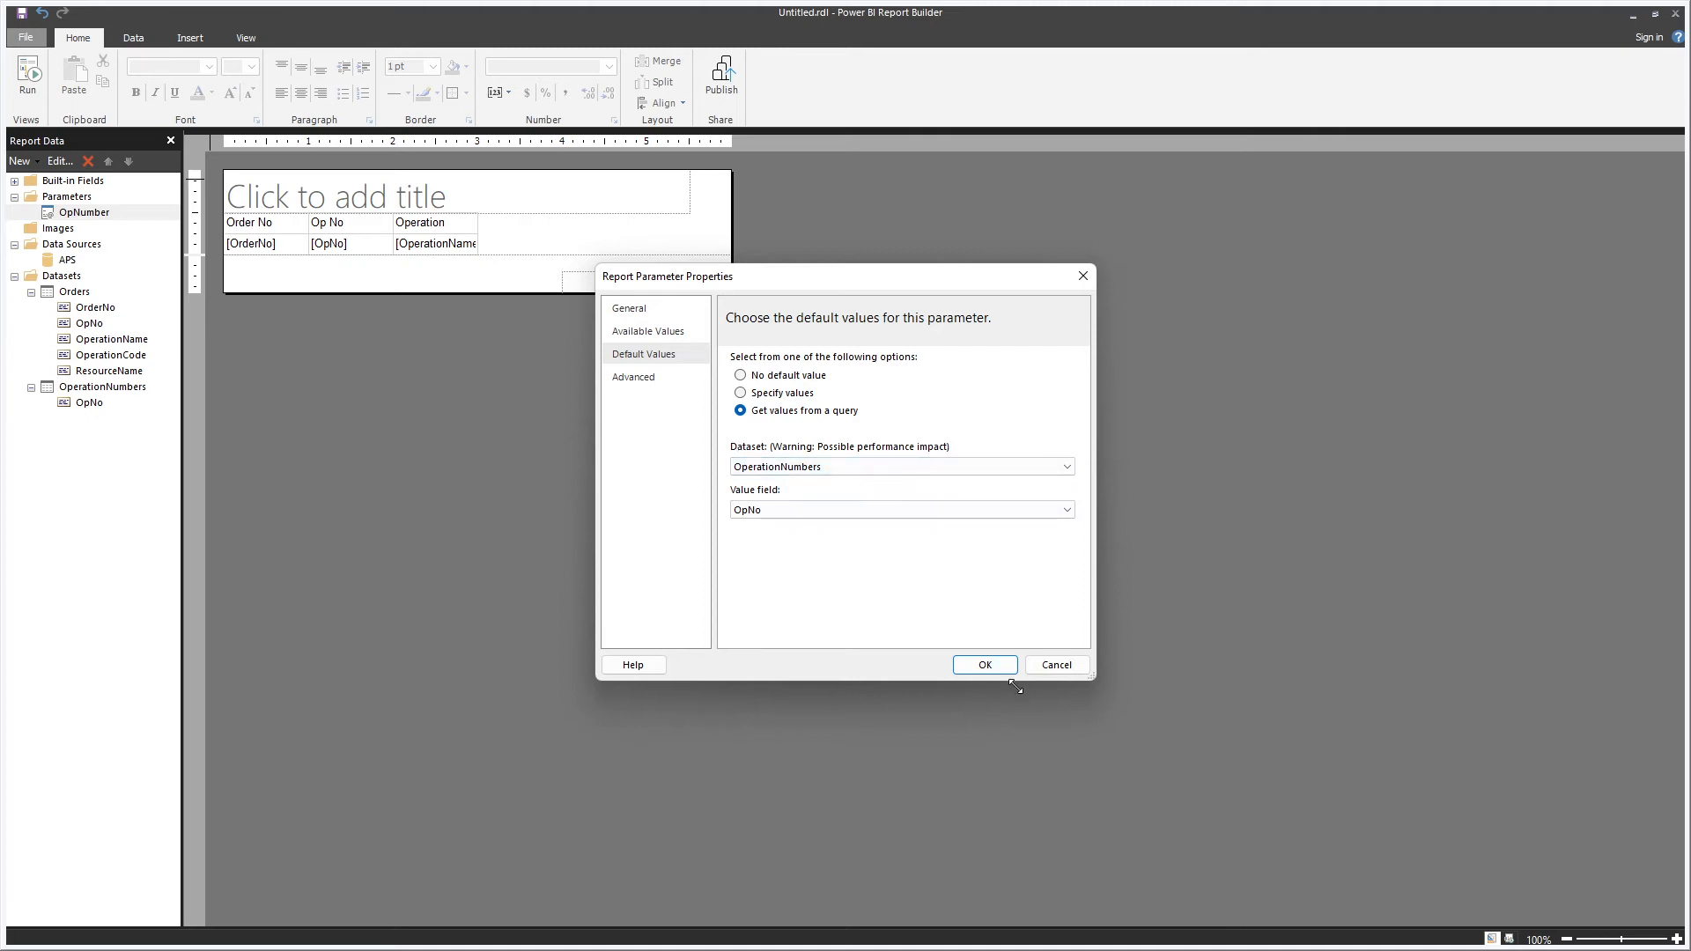
click(963, 672)
- Run the report with the queried defaults, examine which operation numbers are preselected, and return to the report design
click(29, 75)
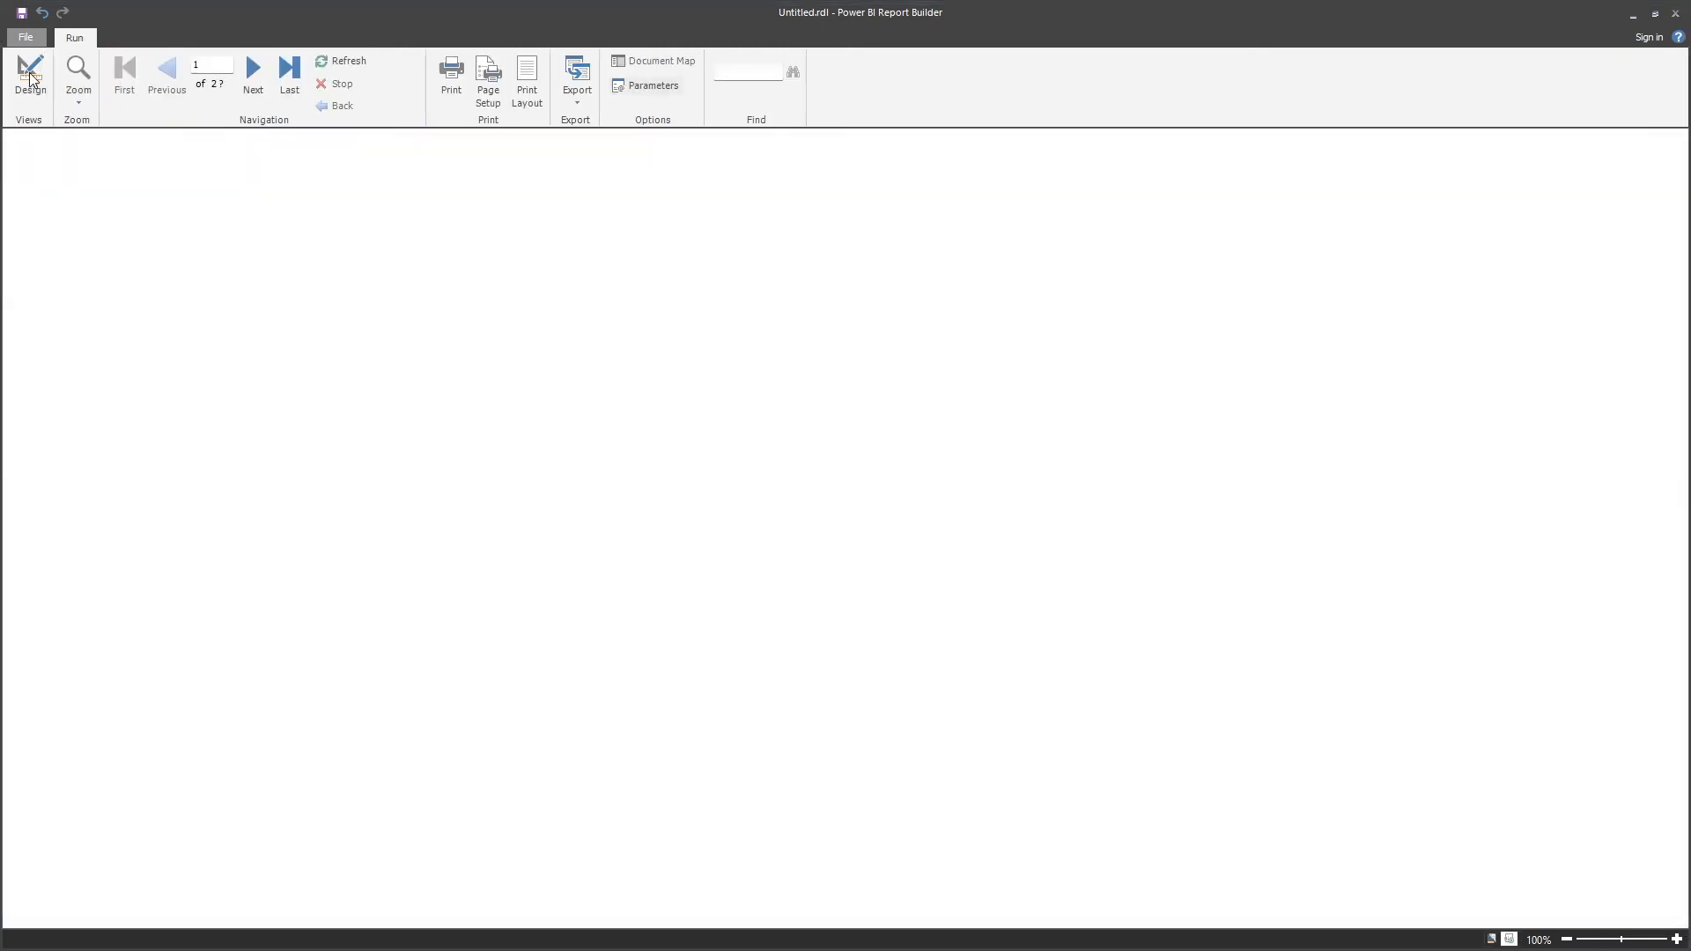
click(231, 144)
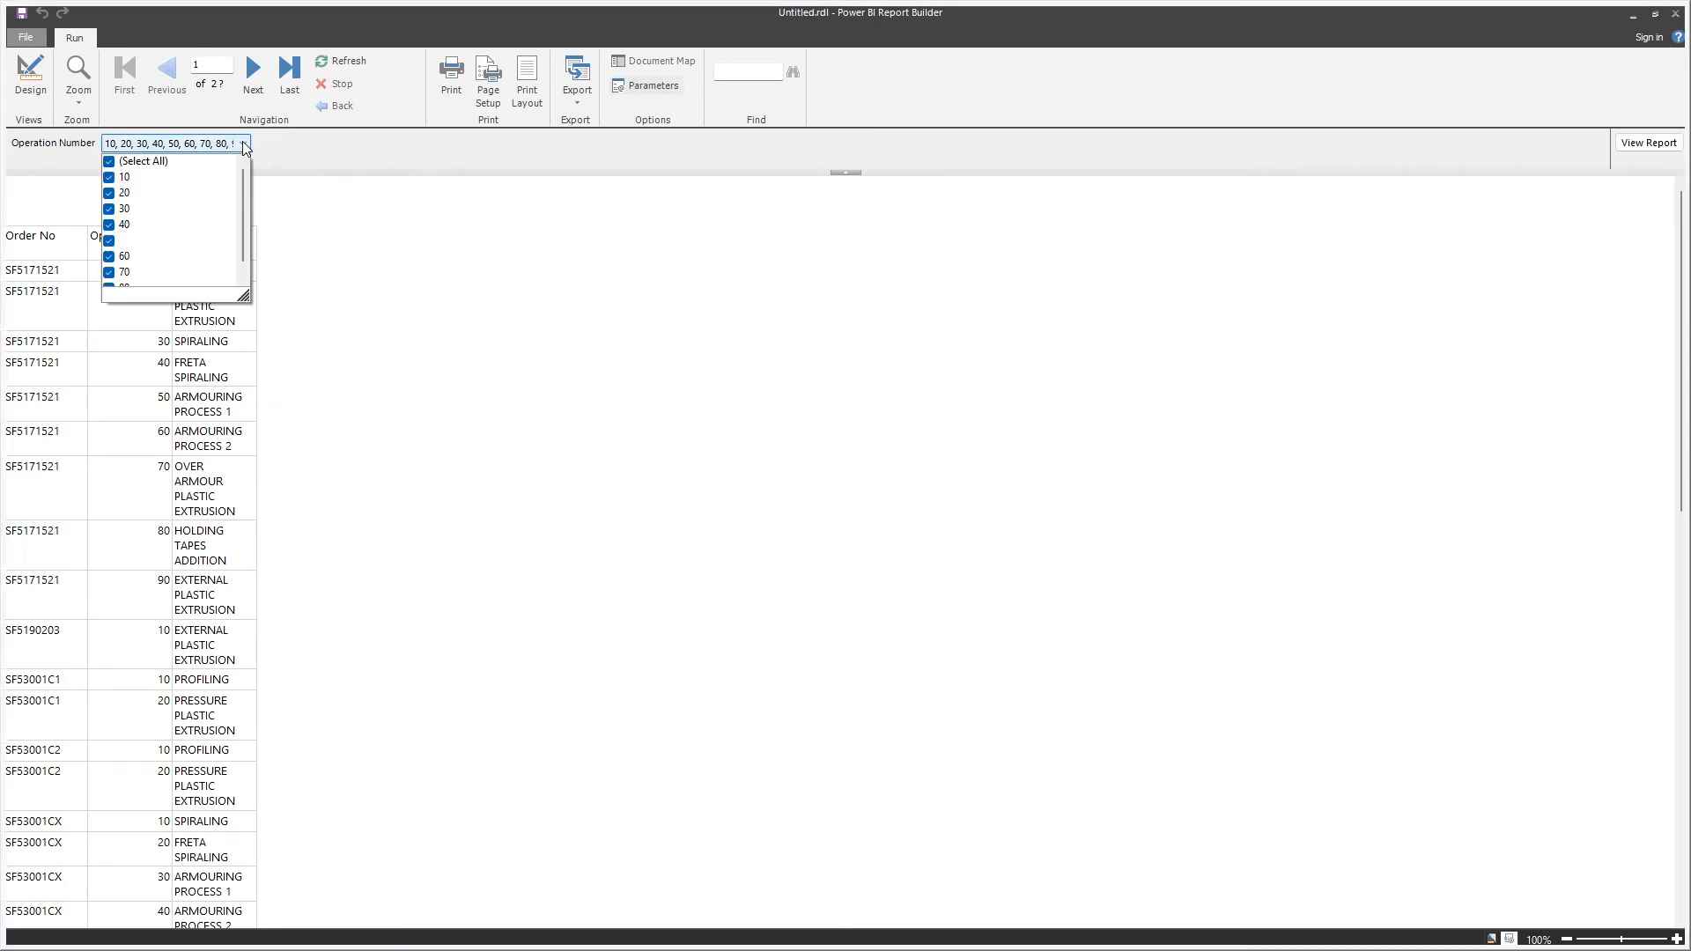
scroll(153, 217, down, 2)
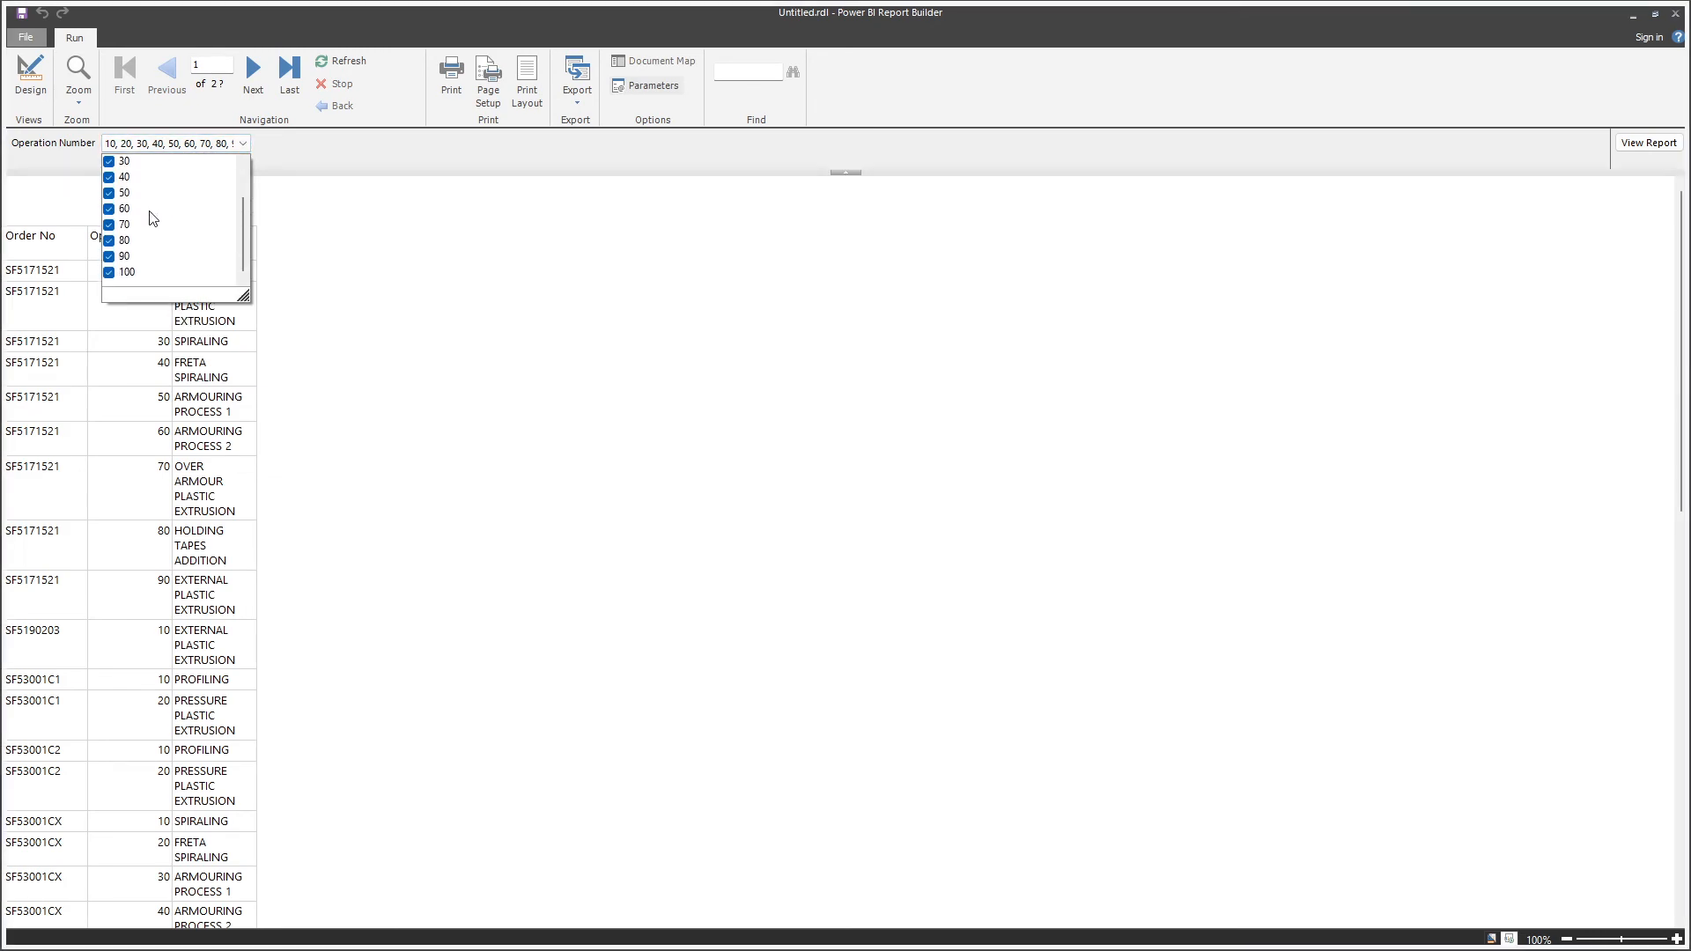
click(612, 356)
click(30, 76)
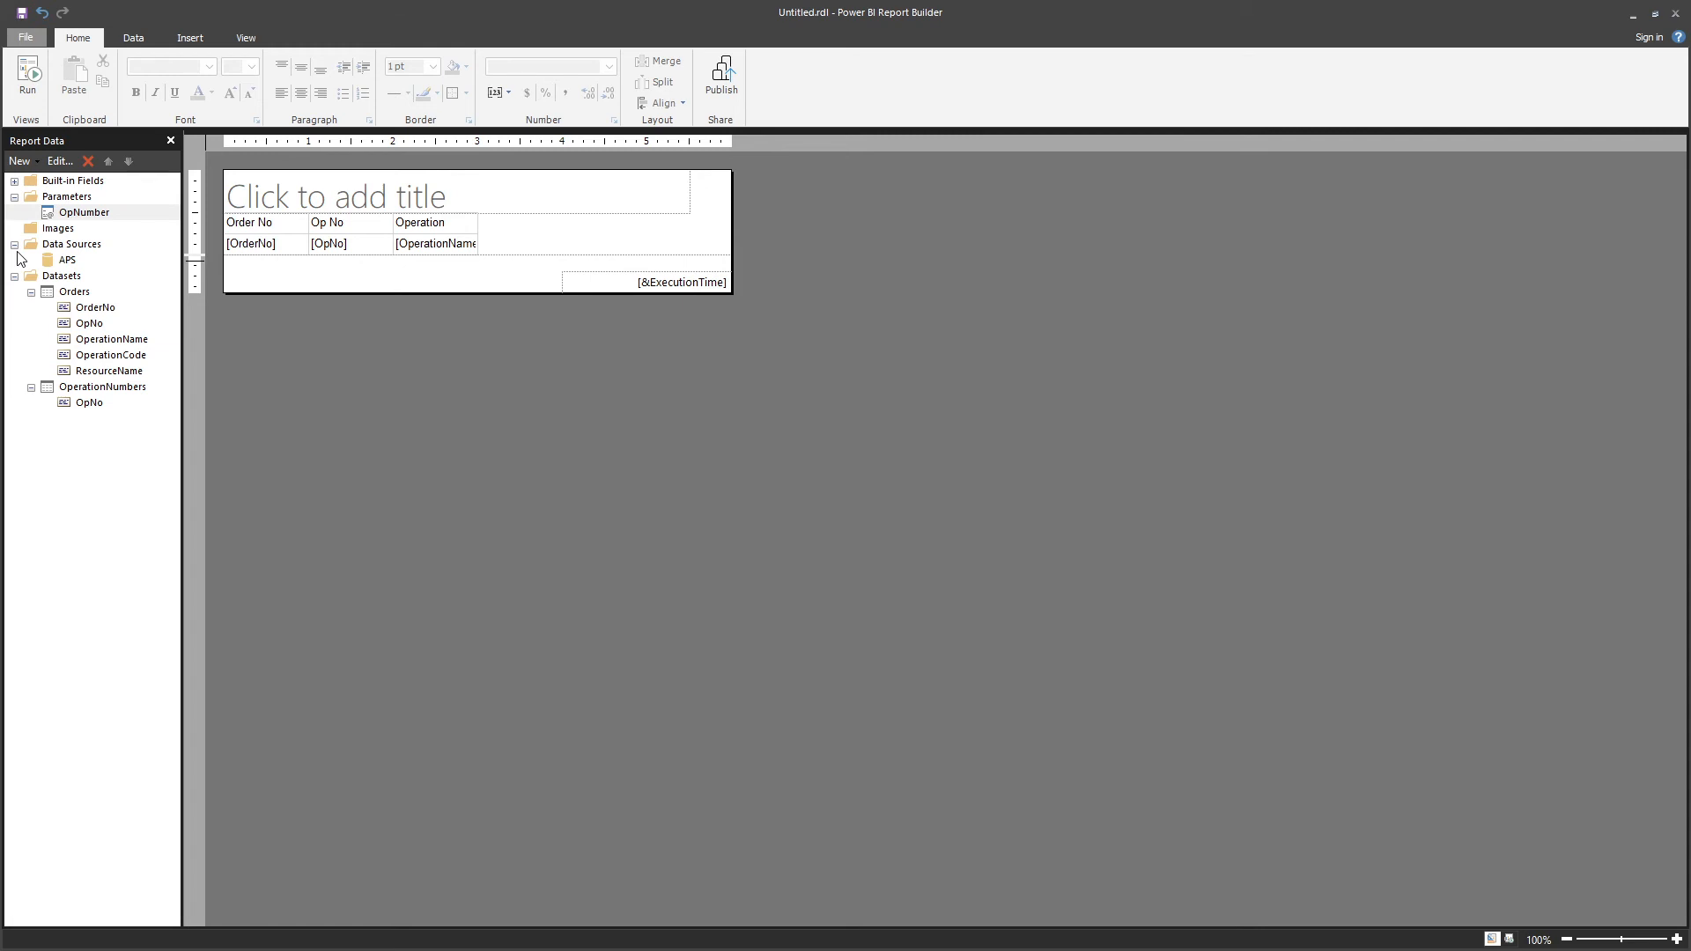
right_click(74, 278)
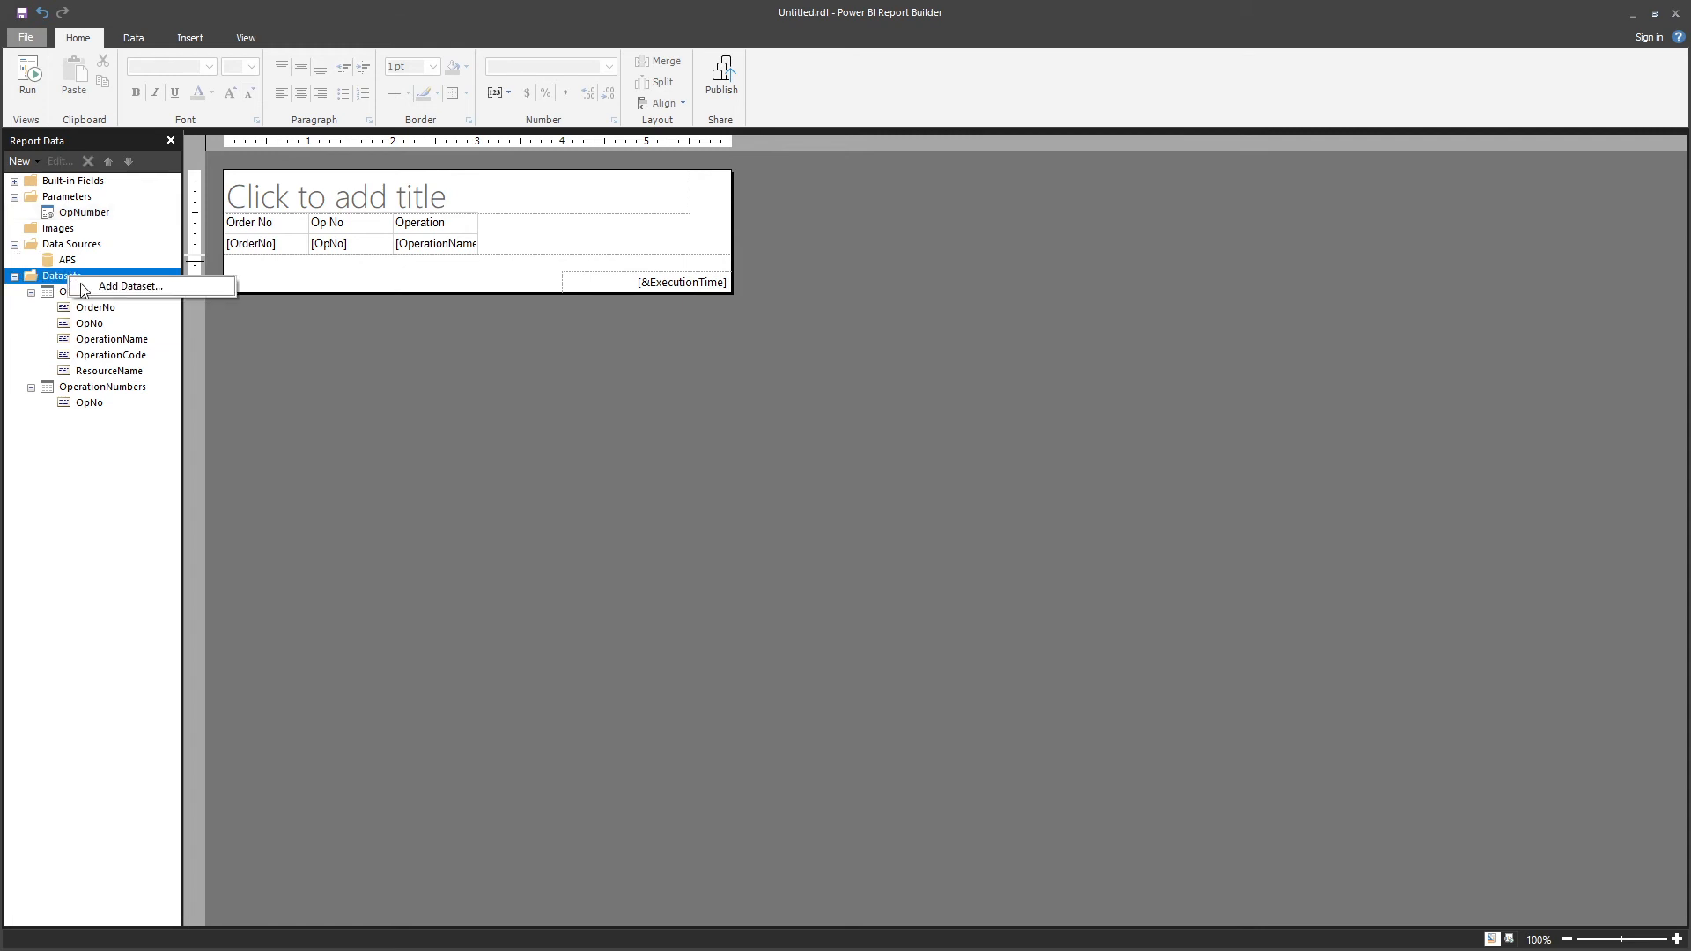
click(106, 287)
click(1125, 732)
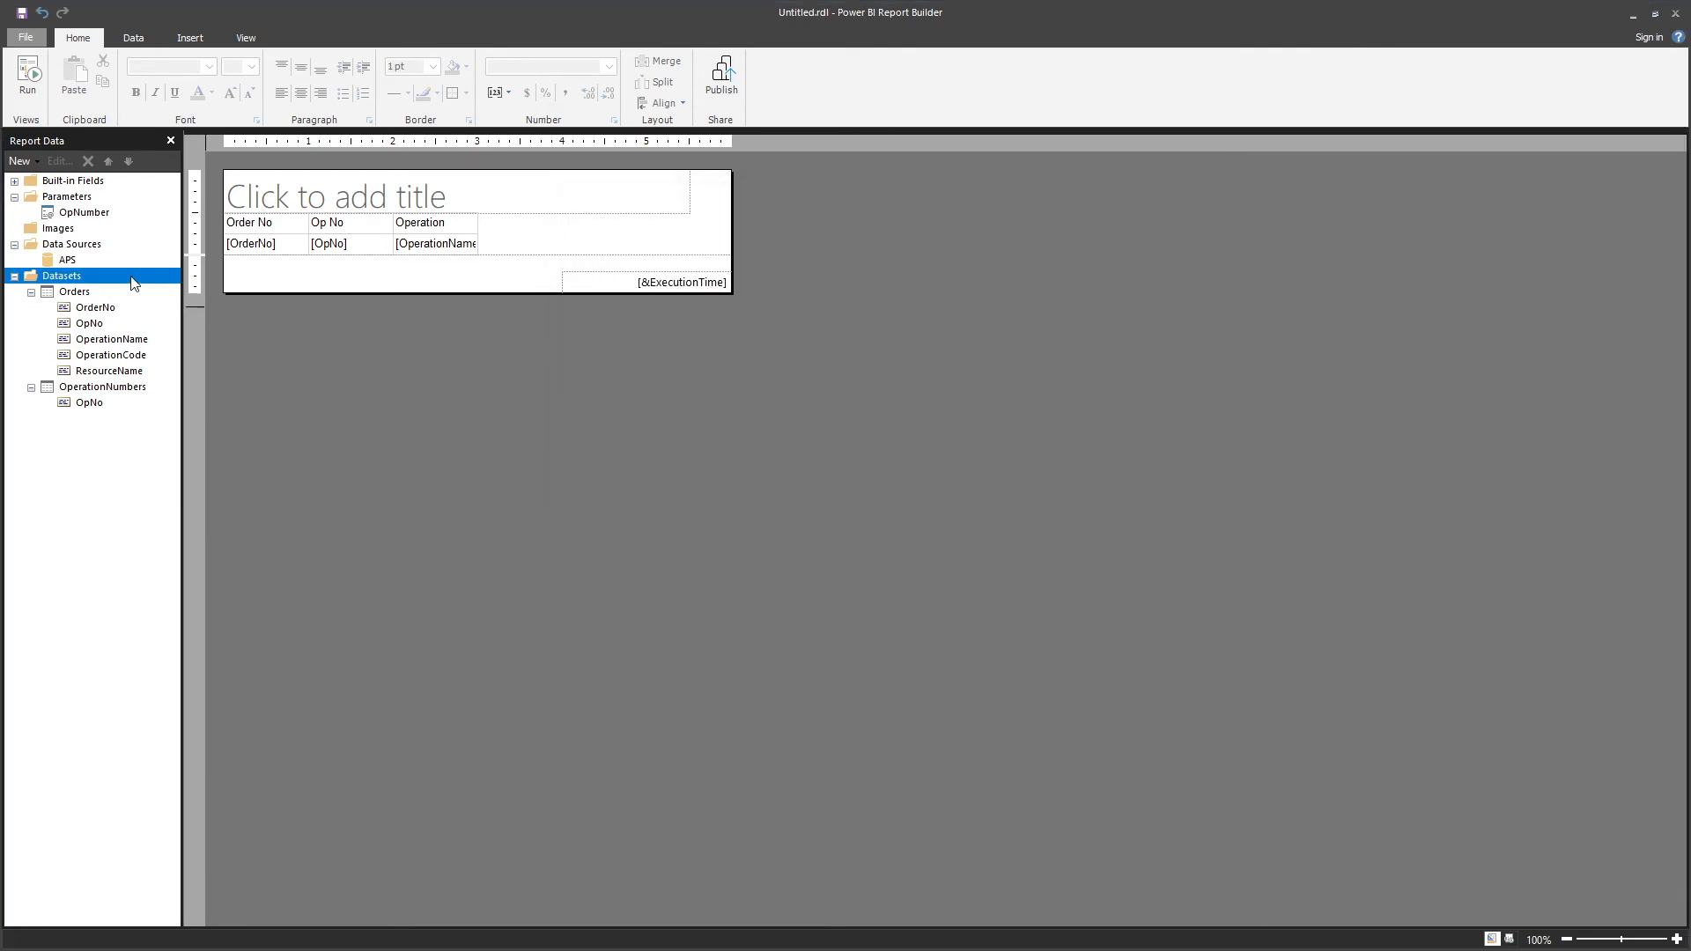
- Add a new data source with the Enter Data connection type
right_click(95, 246)
click(129, 273)
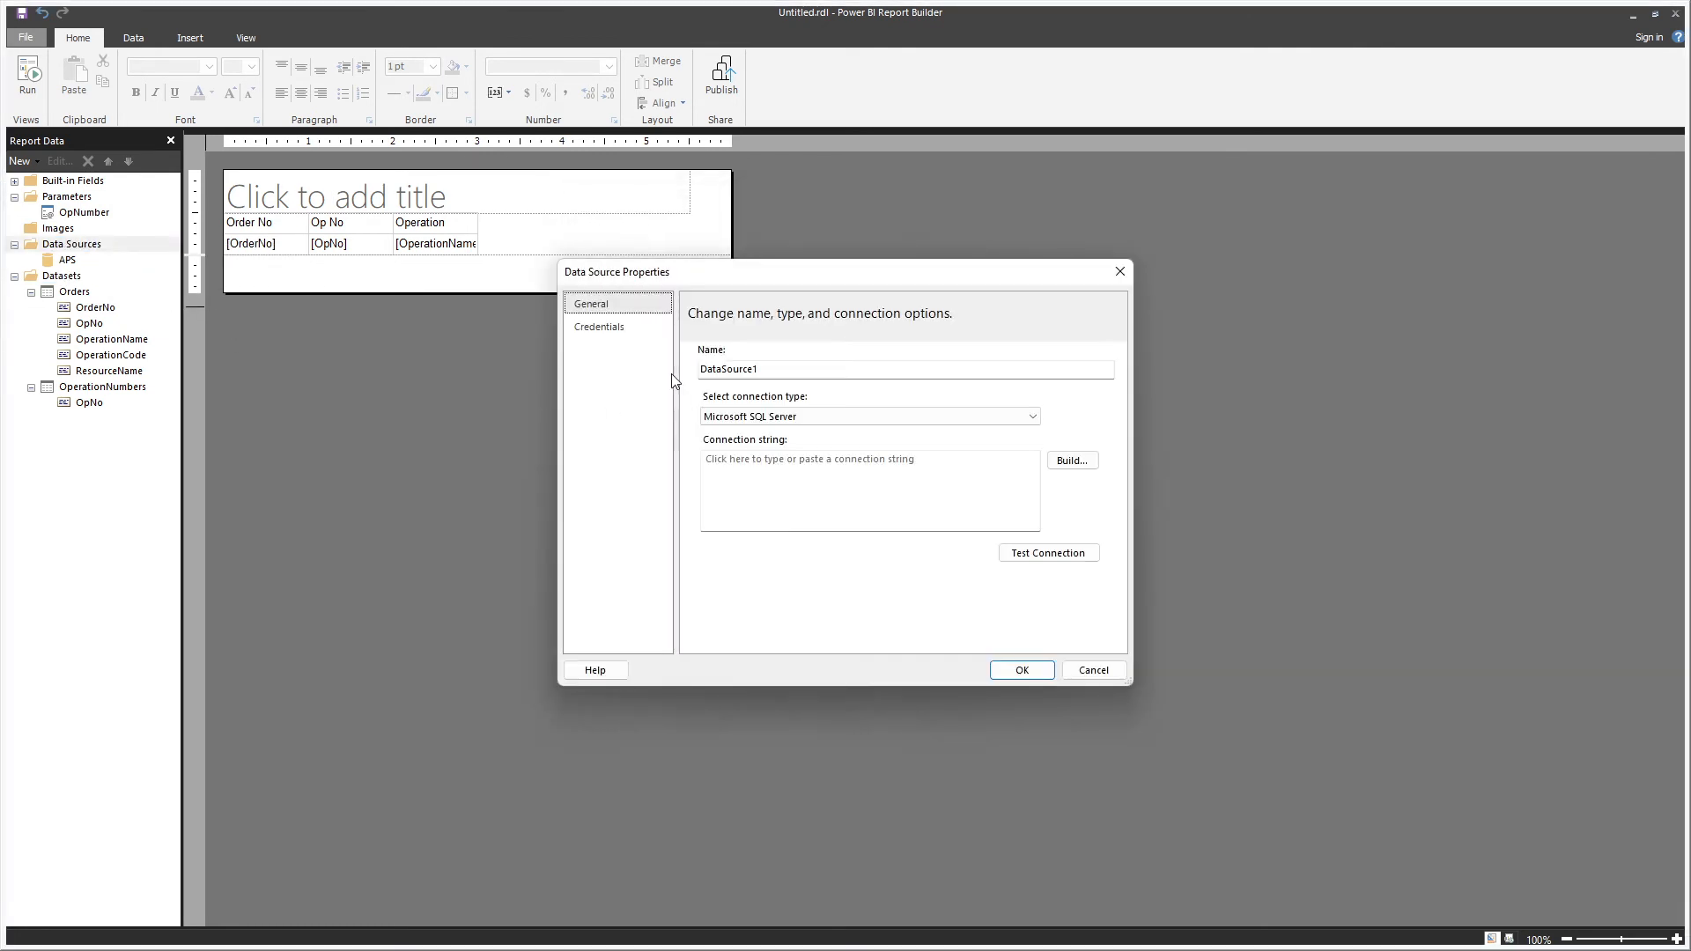
click(788, 417)
click(749, 467)
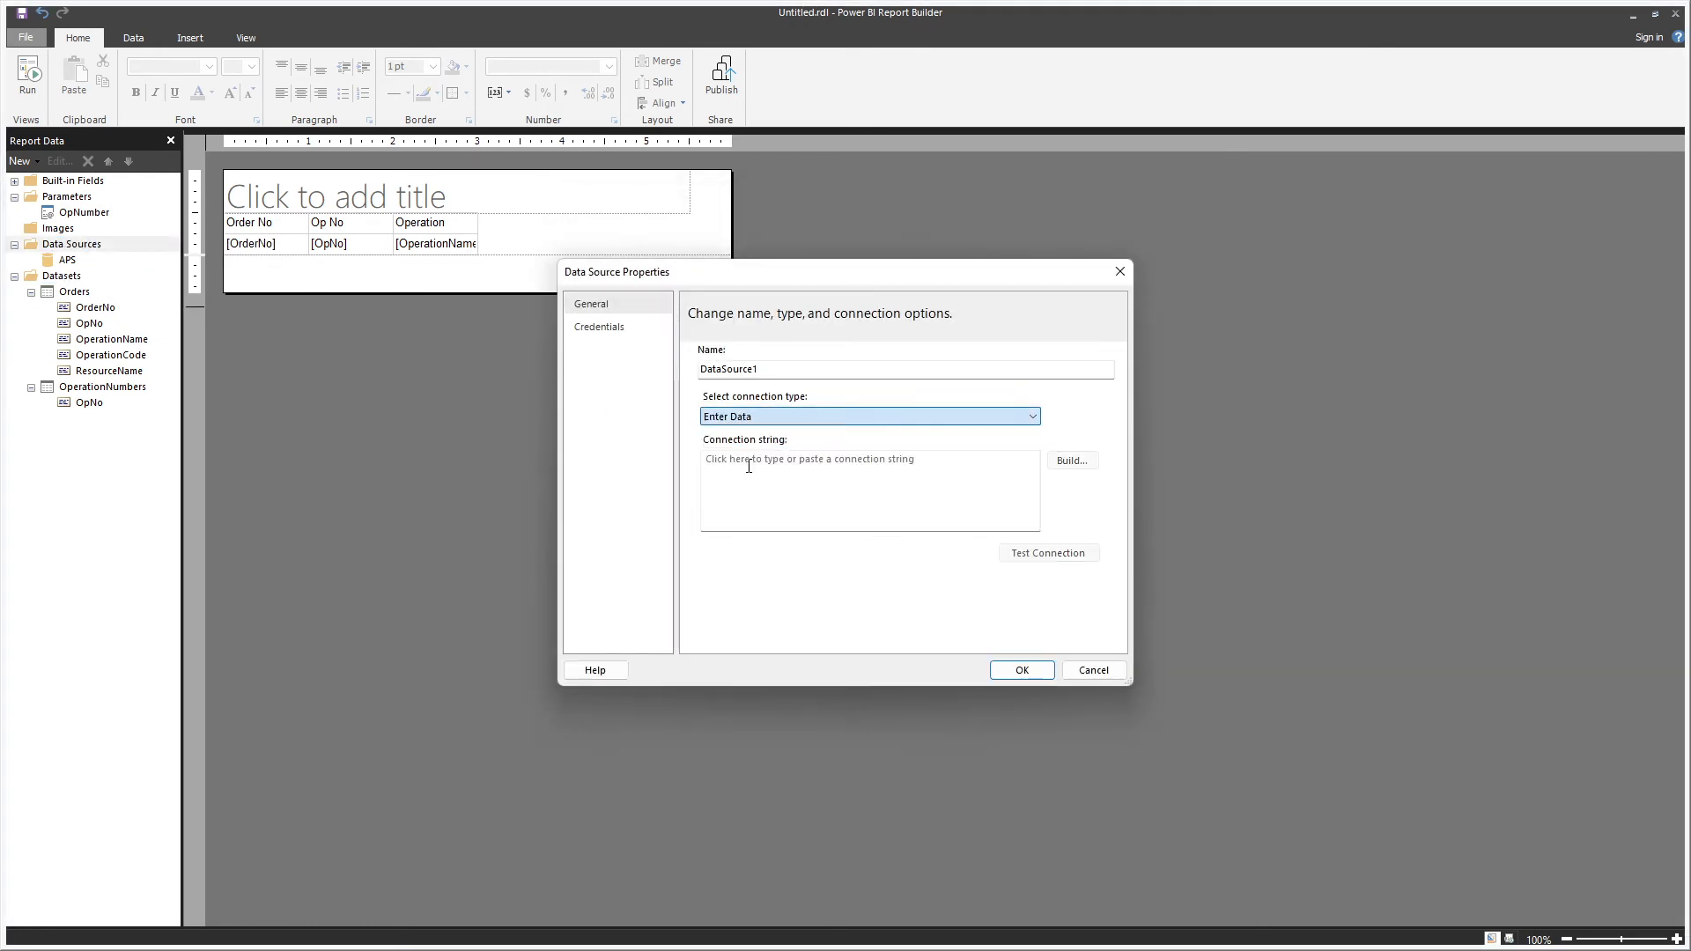
click(1018, 671)
- Confirm the Enter Data source and add a dataset named DefaultOpNp that uses DataSource1
click(75, 294)
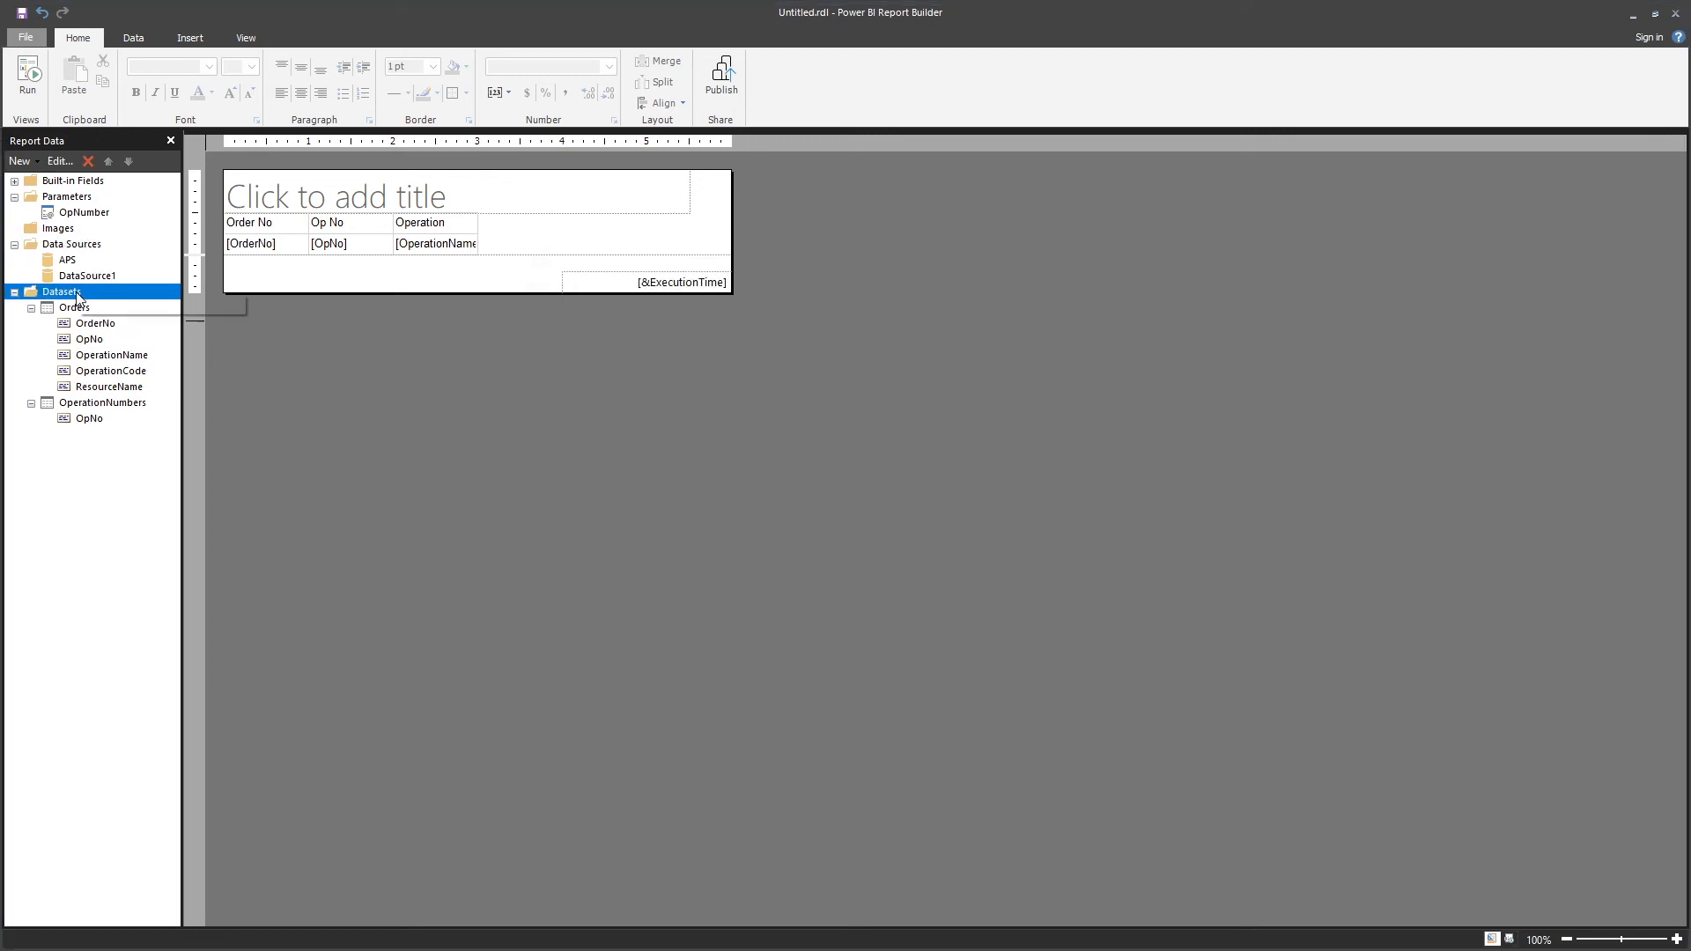
click(99, 306)
text(De)
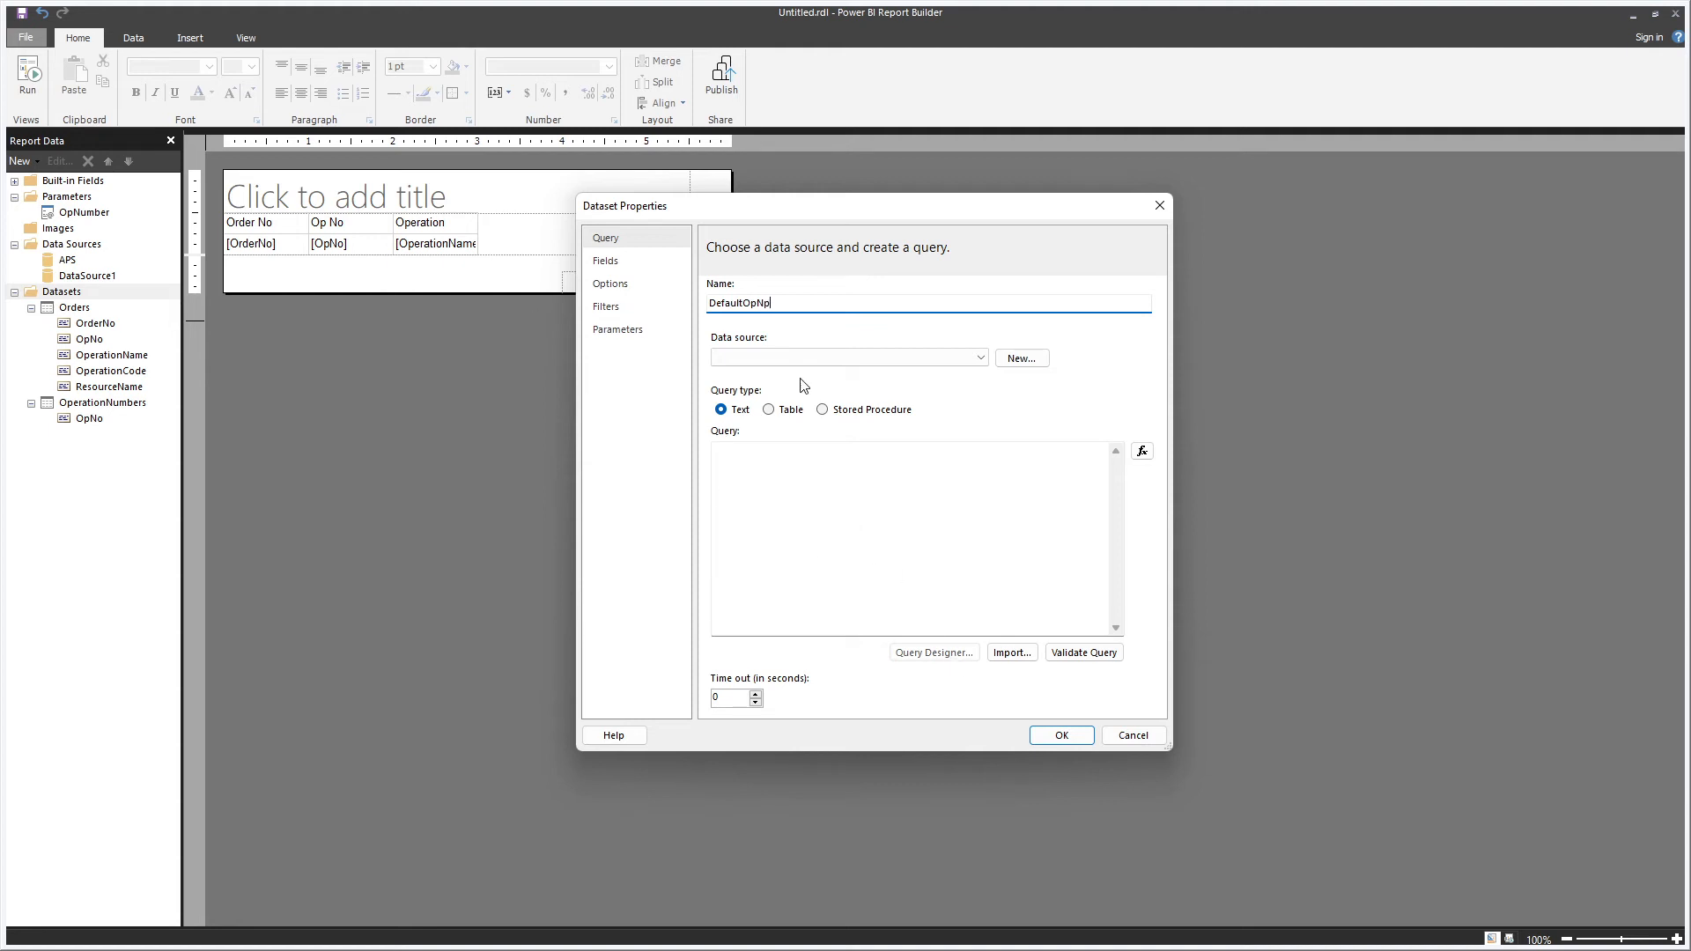
text(faultOpNp)
click(800, 357)
click(779, 386)
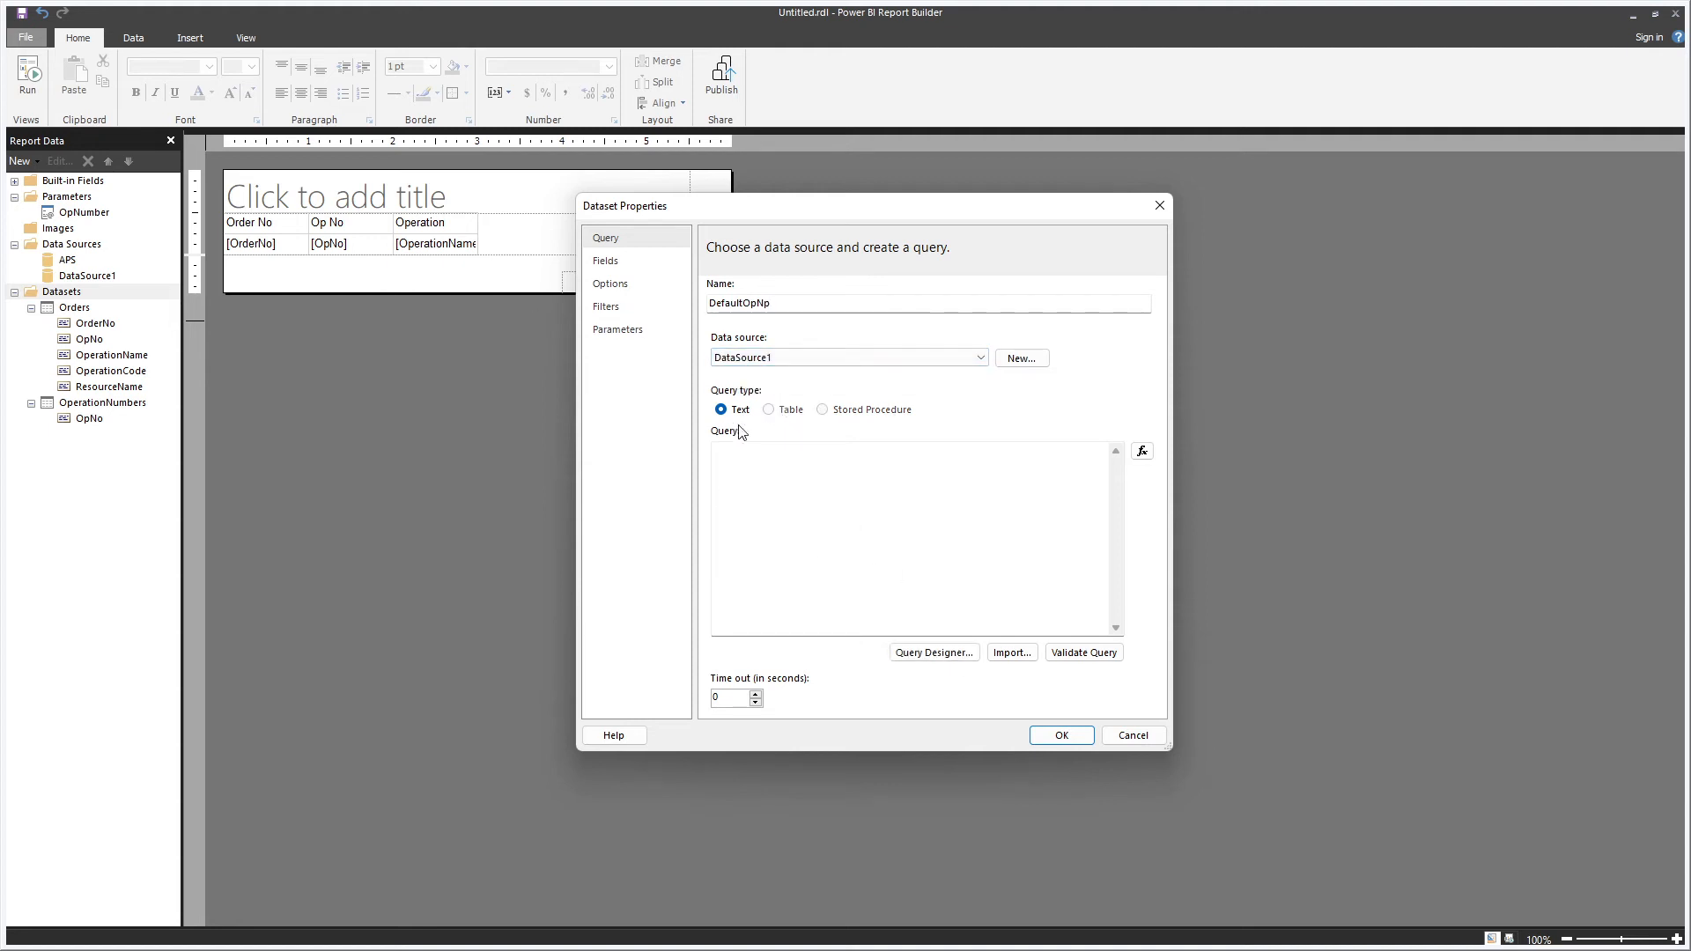
- Define the DefaultOpNp dataset's query as a single OpNo column containing the values 20, 30, 40 and 50
click(932, 653)
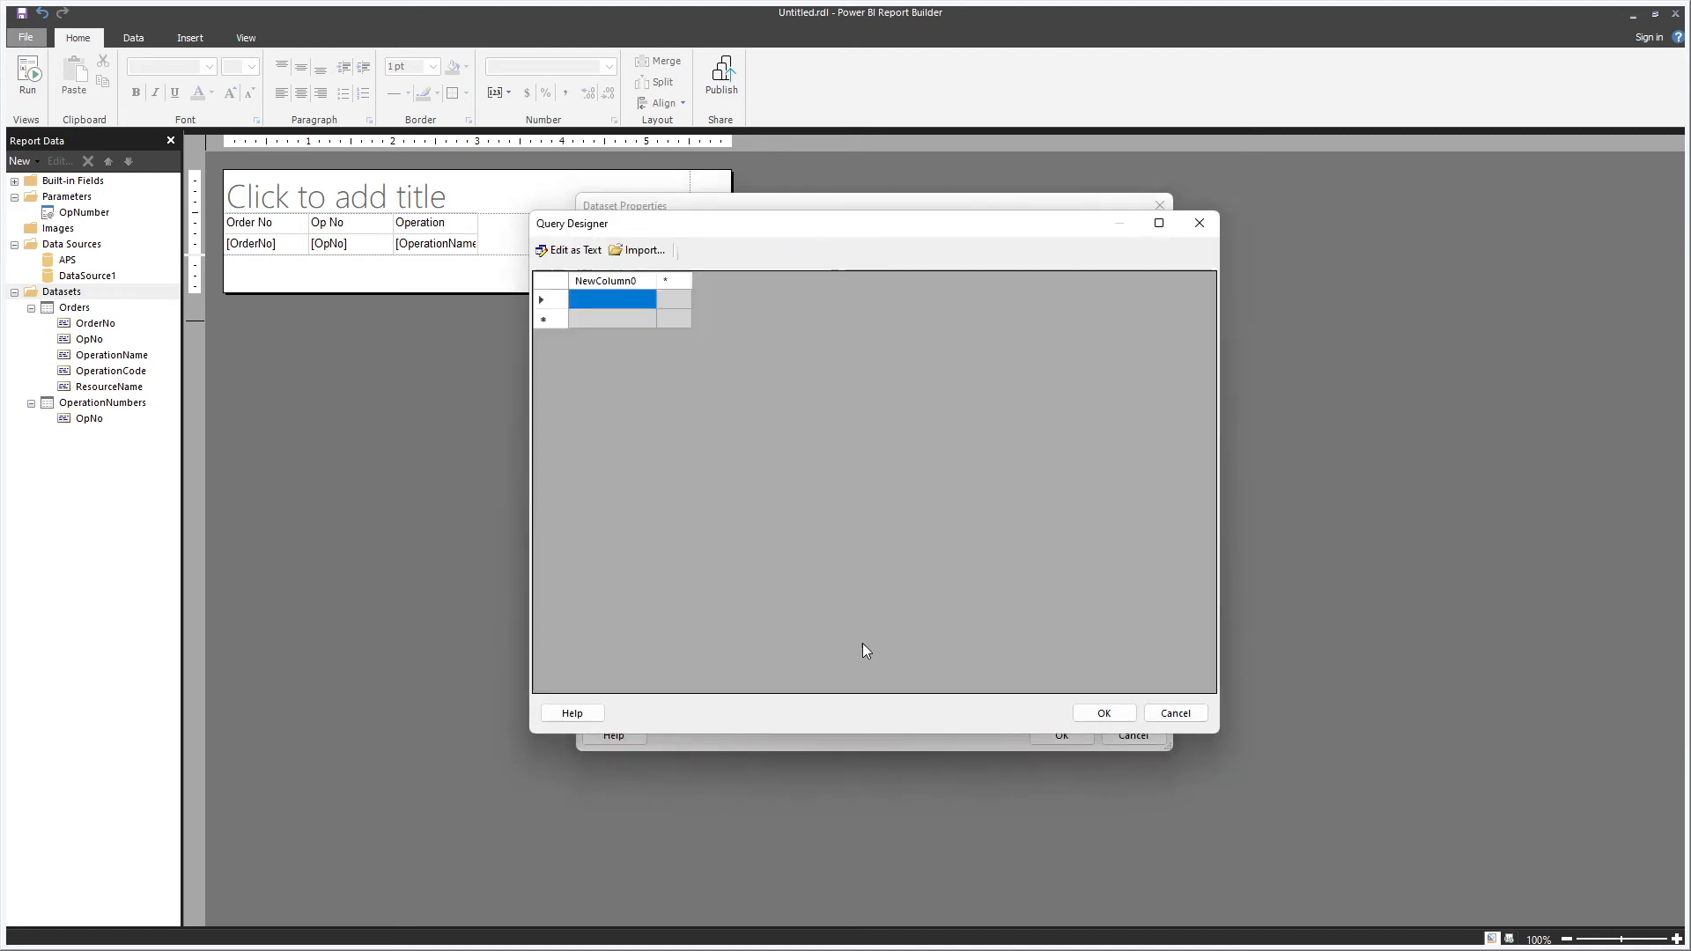
click(593, 281)
text(Op)
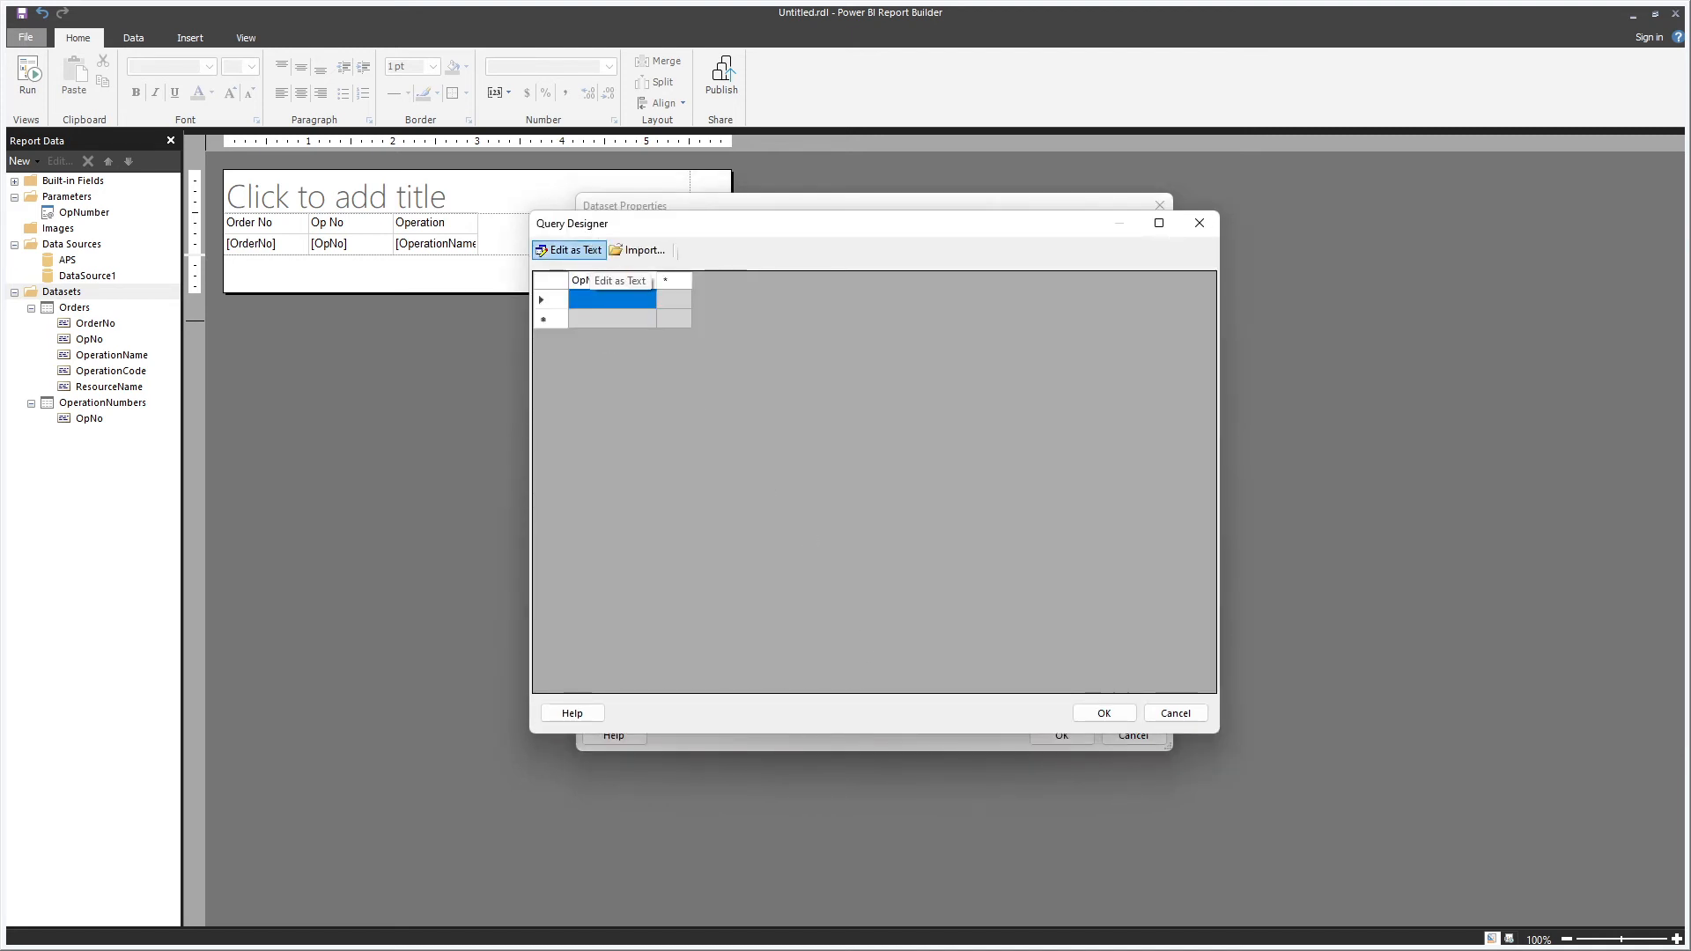
text(No)
text(20)
key(Return)
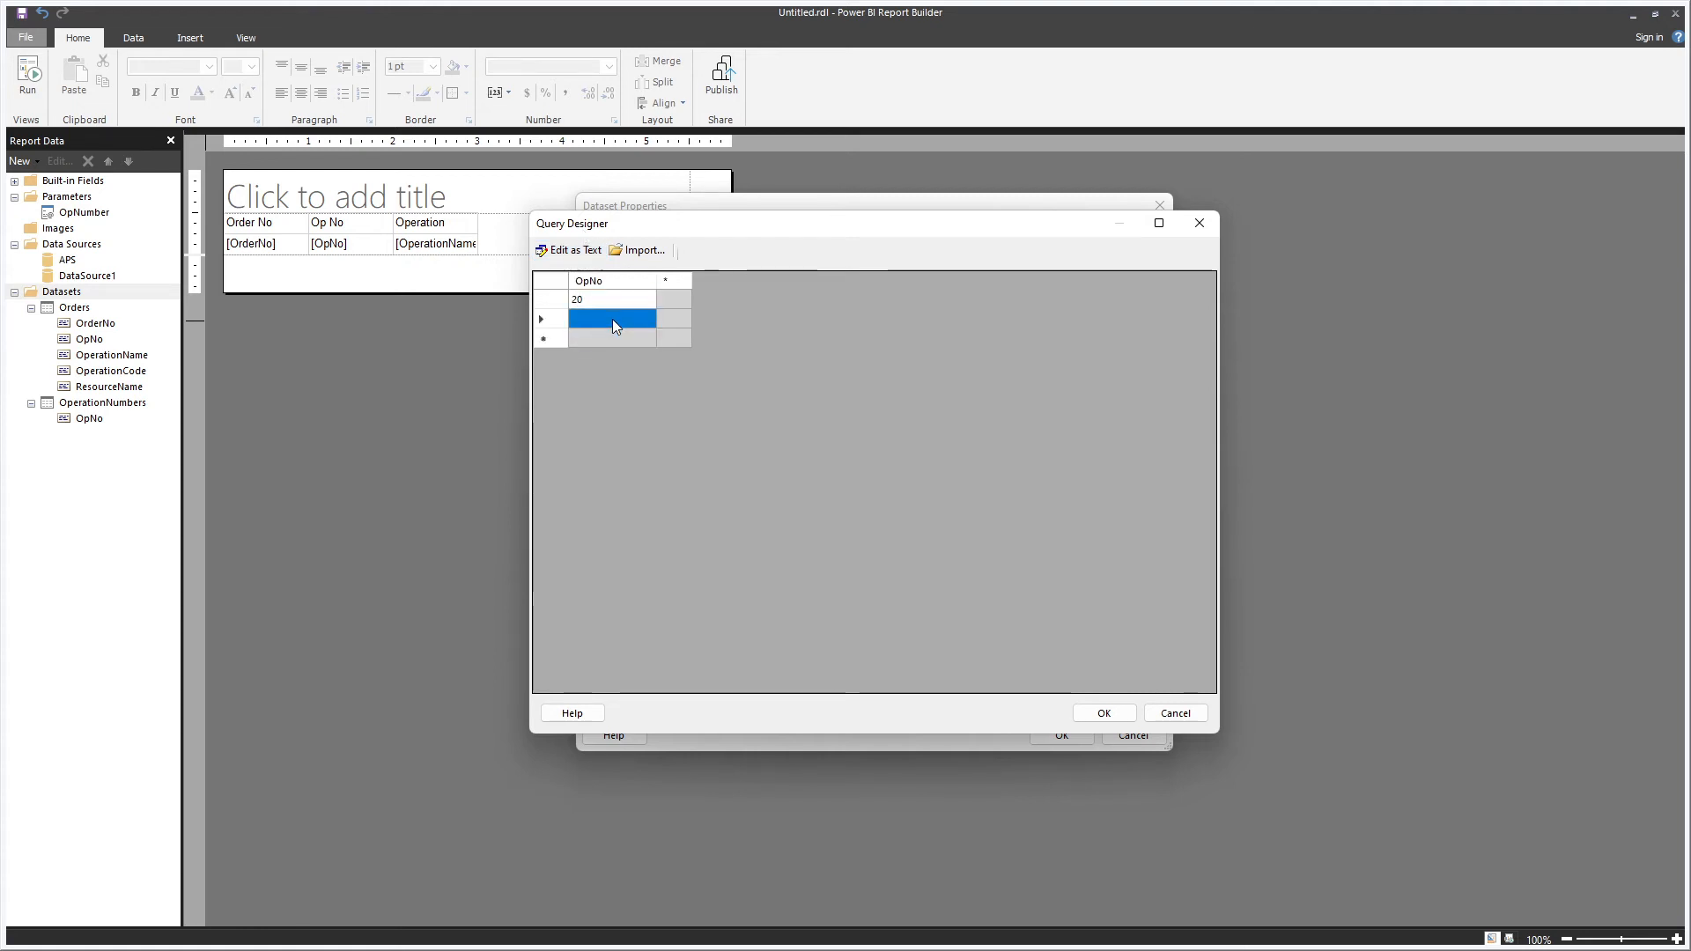
text(30)
key(Return)
text(0)
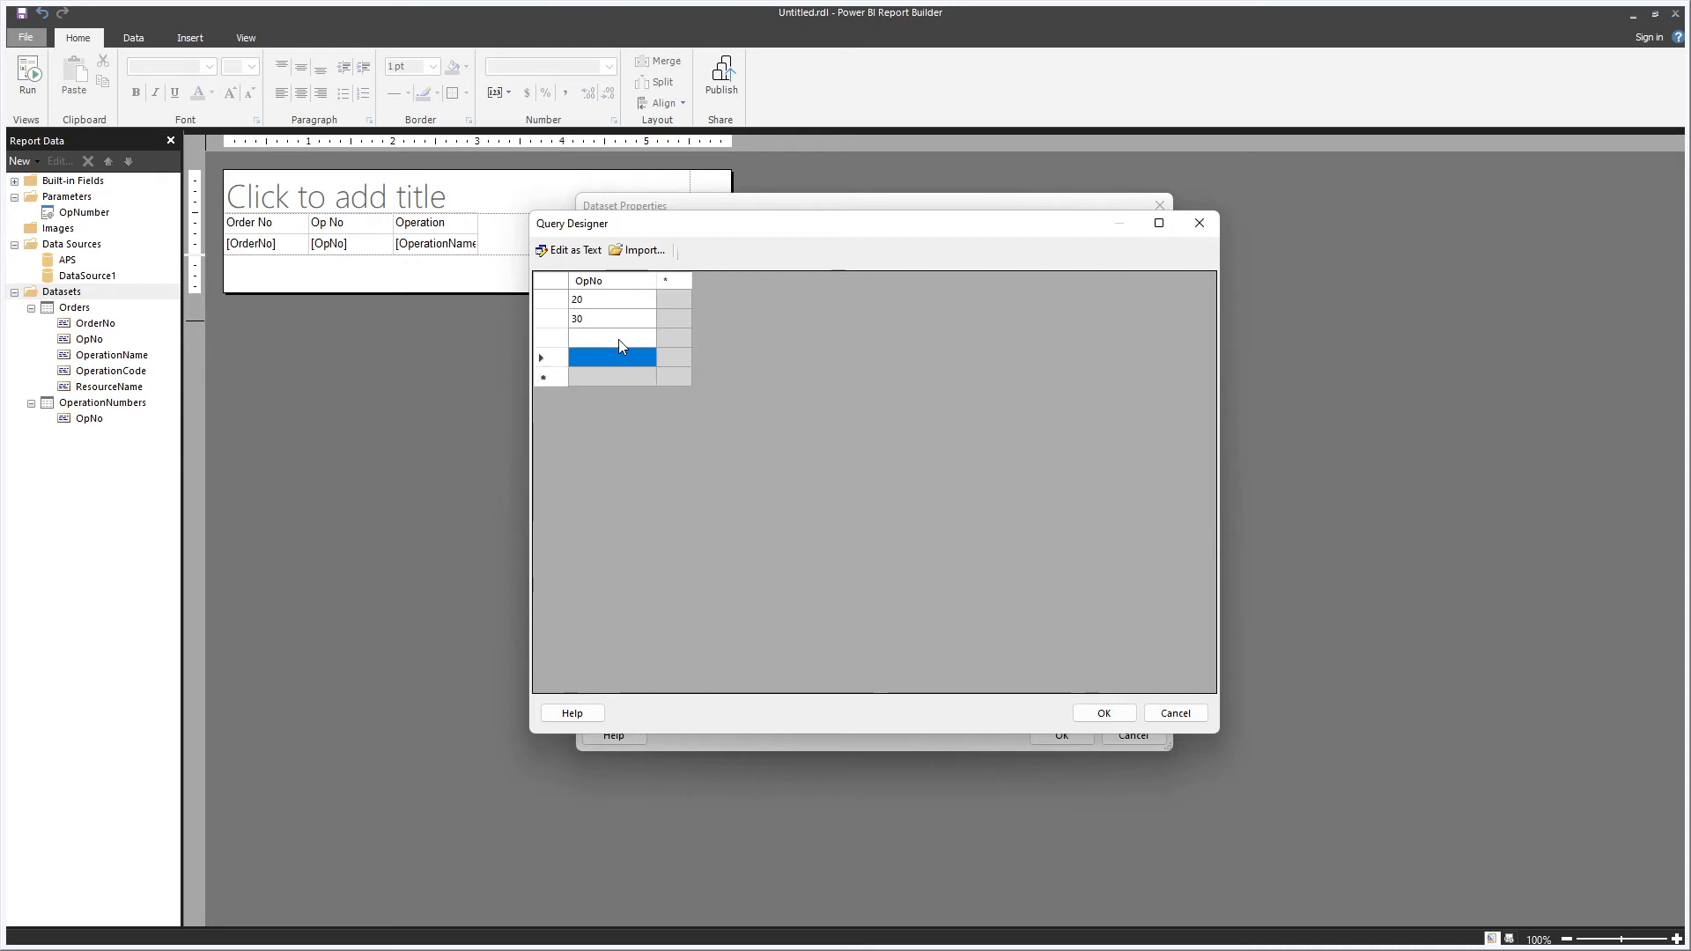
click(603, 341)
text(40)
click(1104, 714)
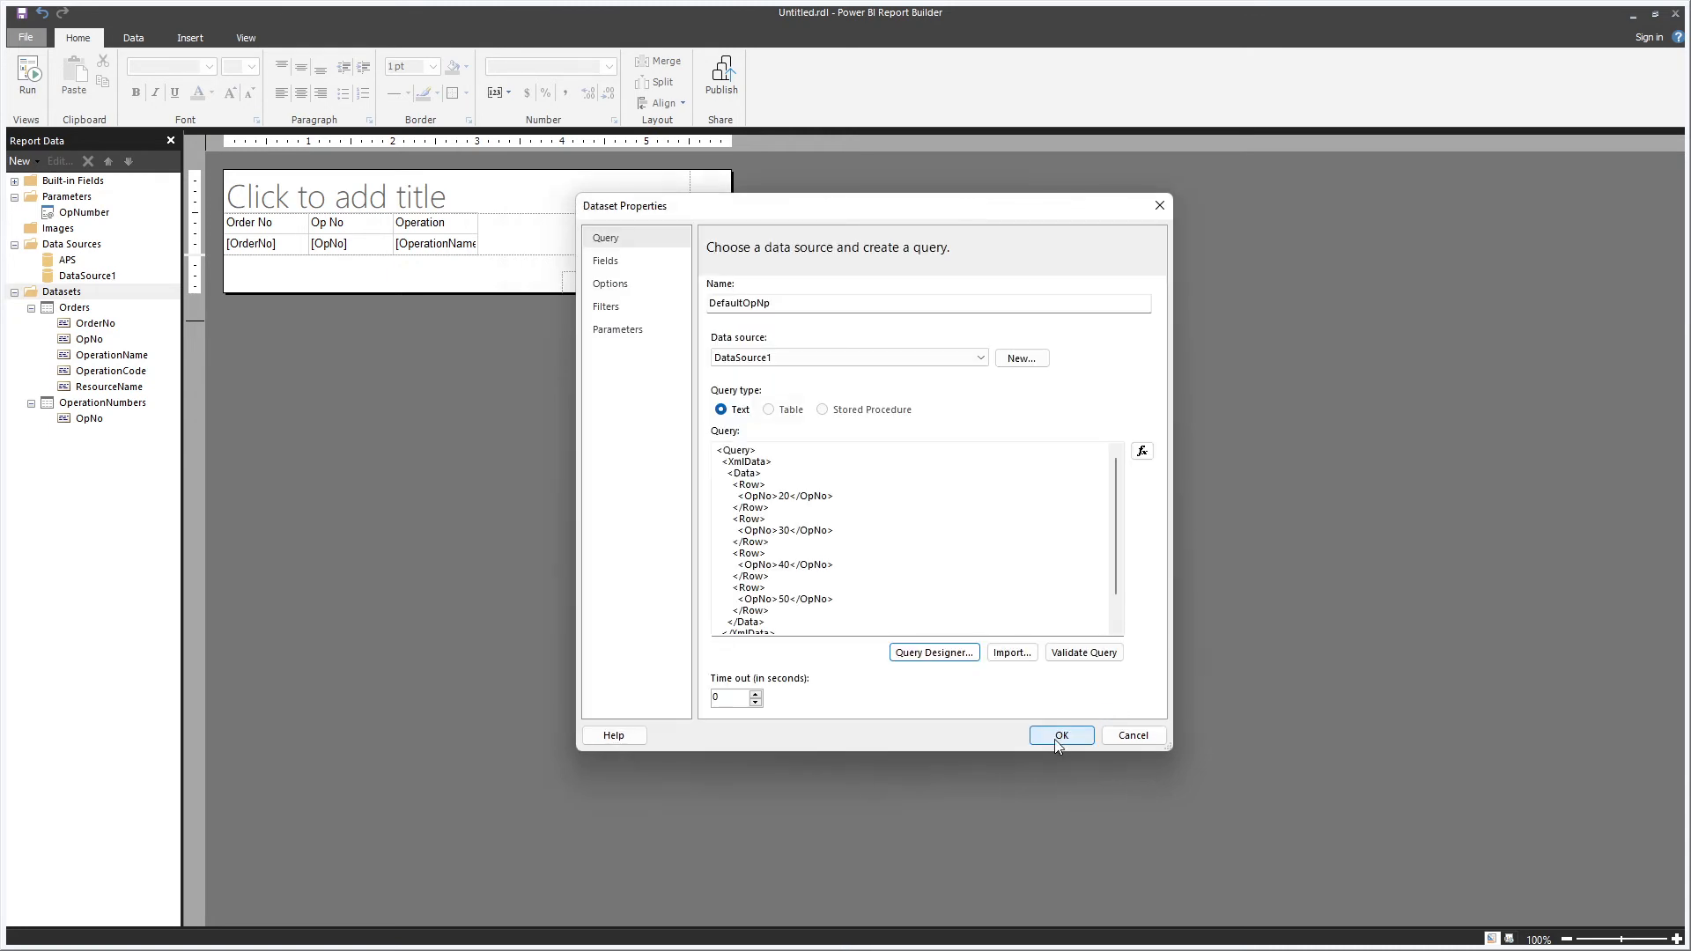
click(1059, 736)
right_click(84, 213)
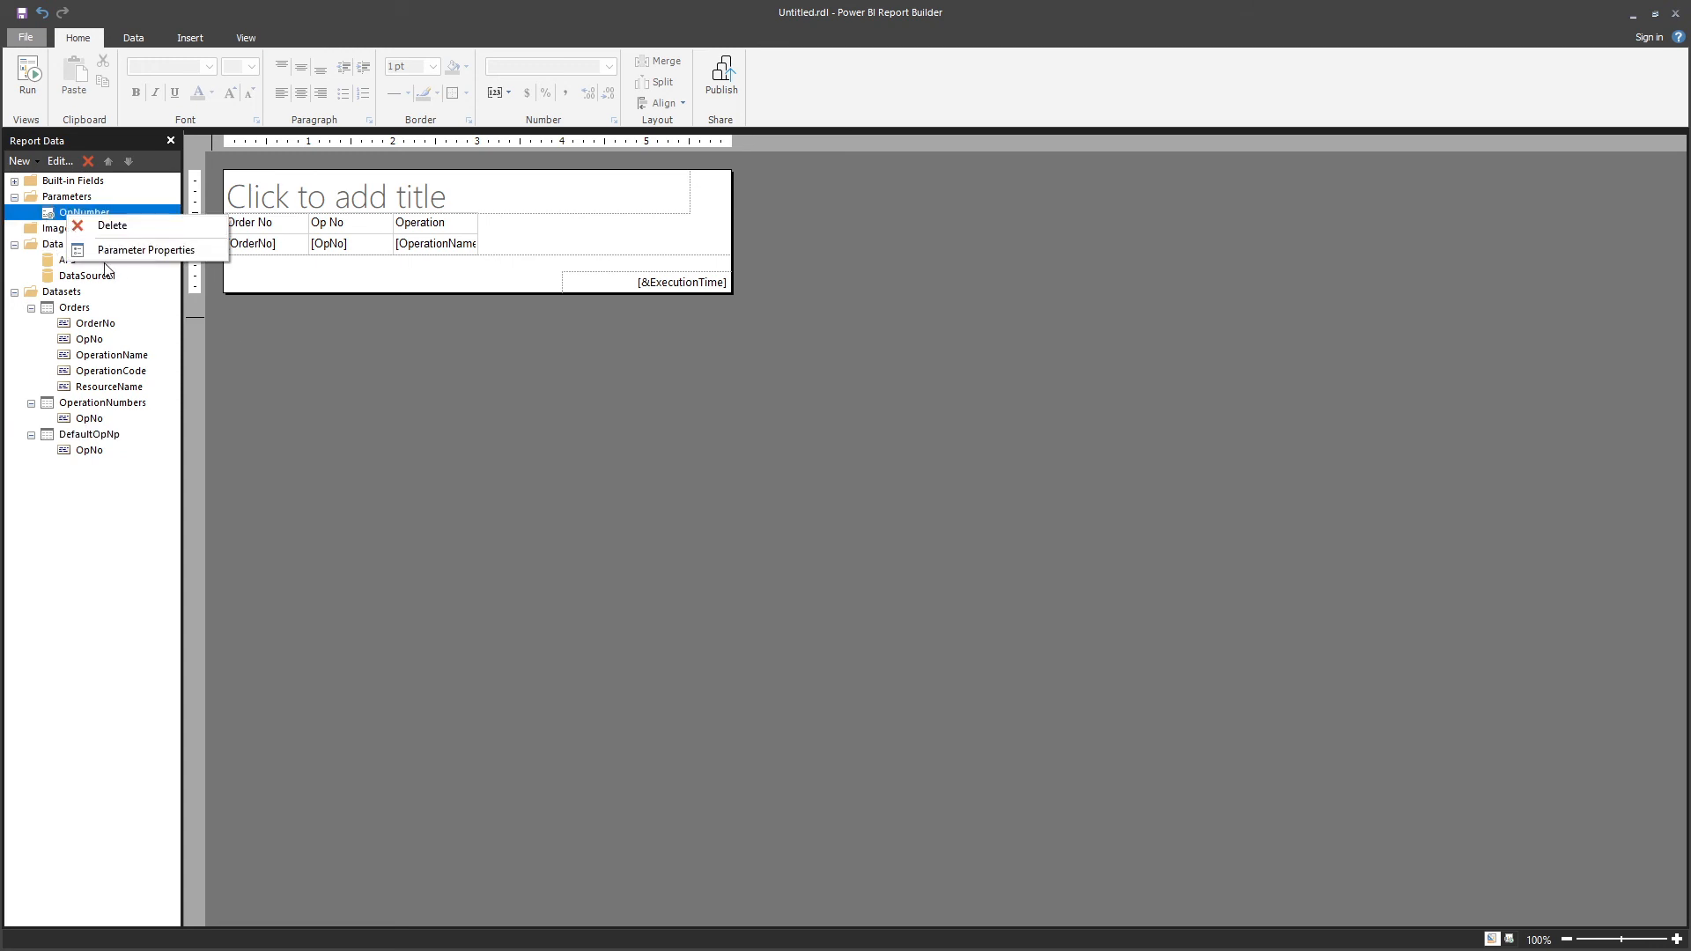
click(123, 259)
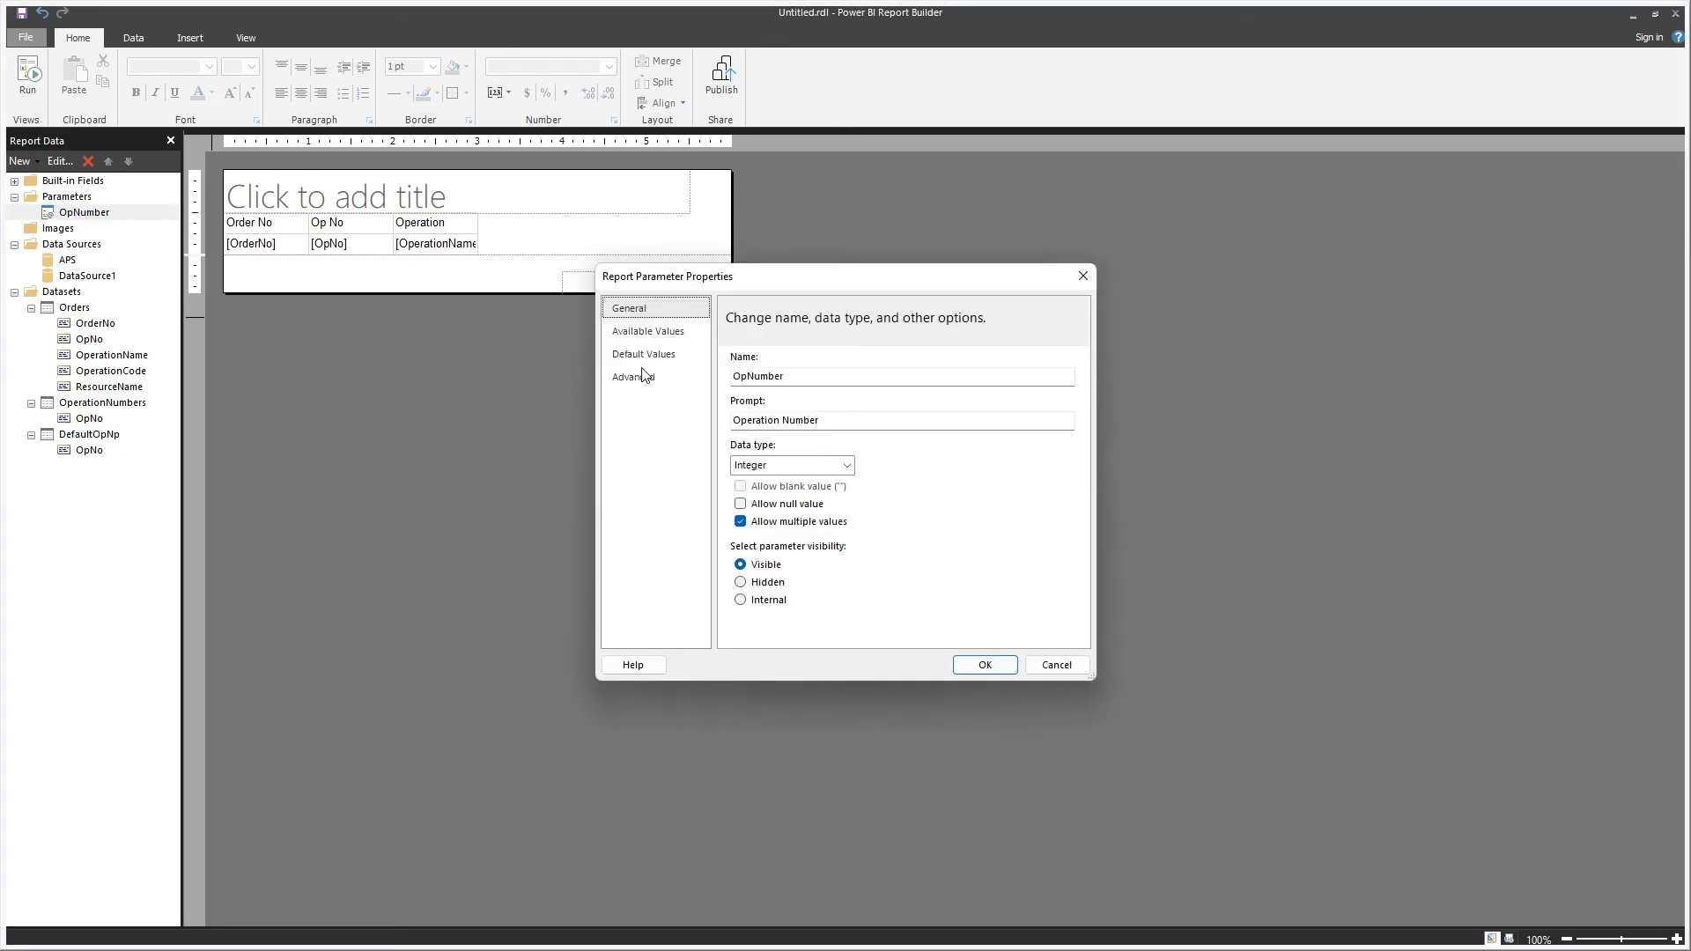
click(648, 333)
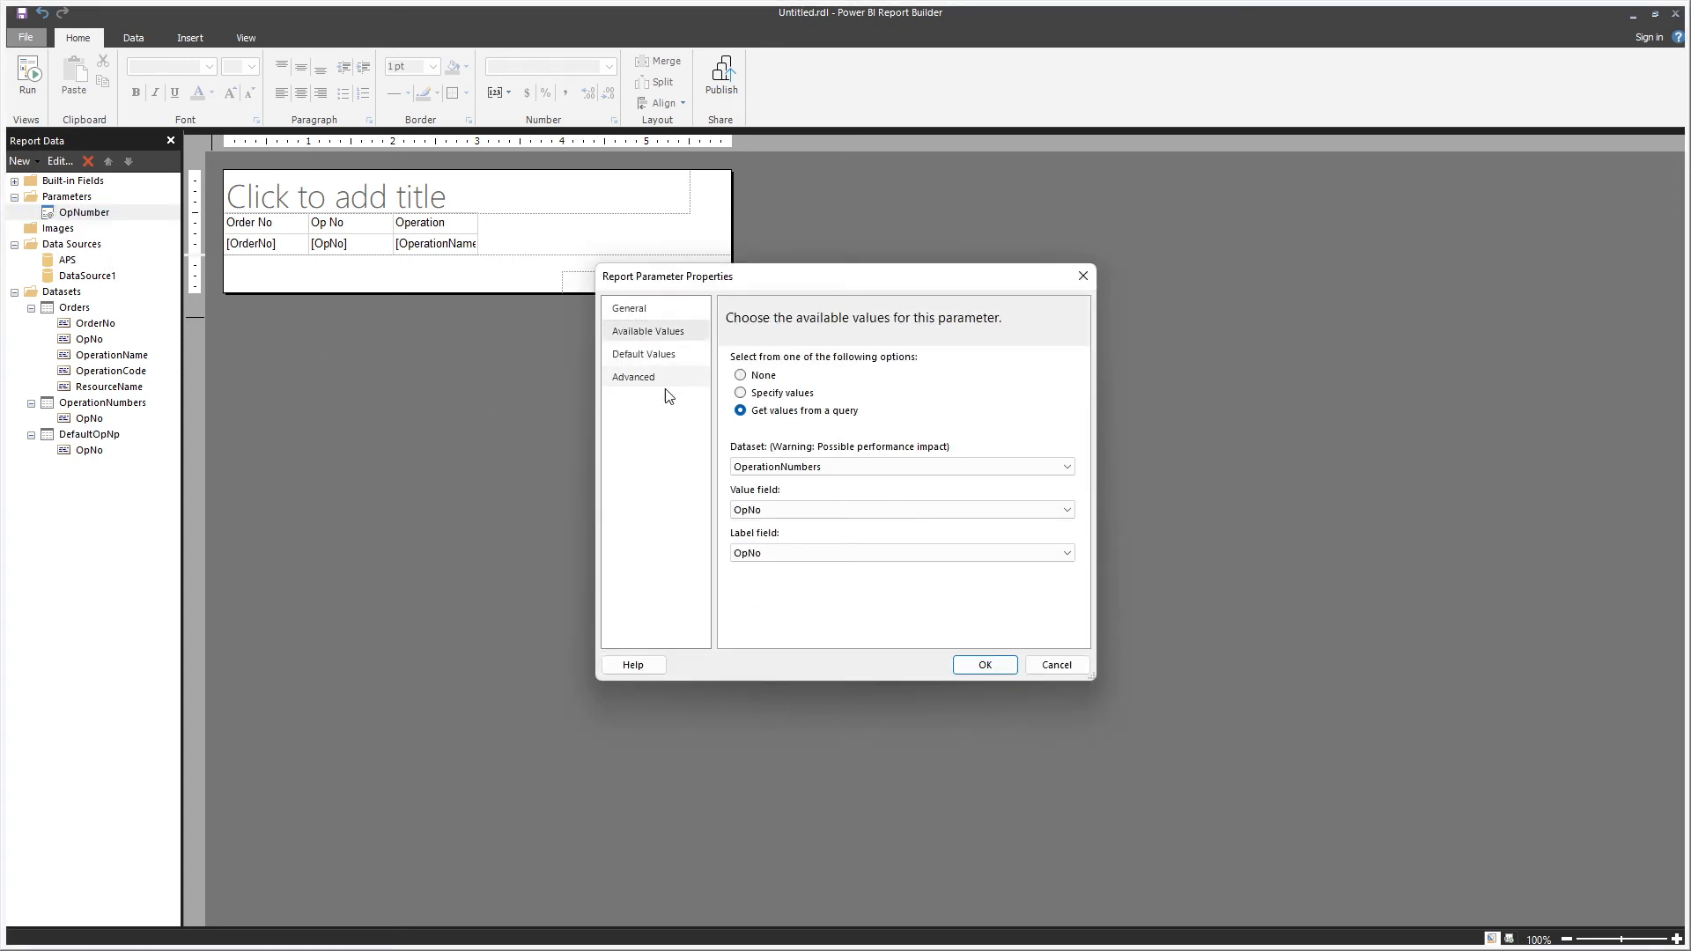
click(768, 467)
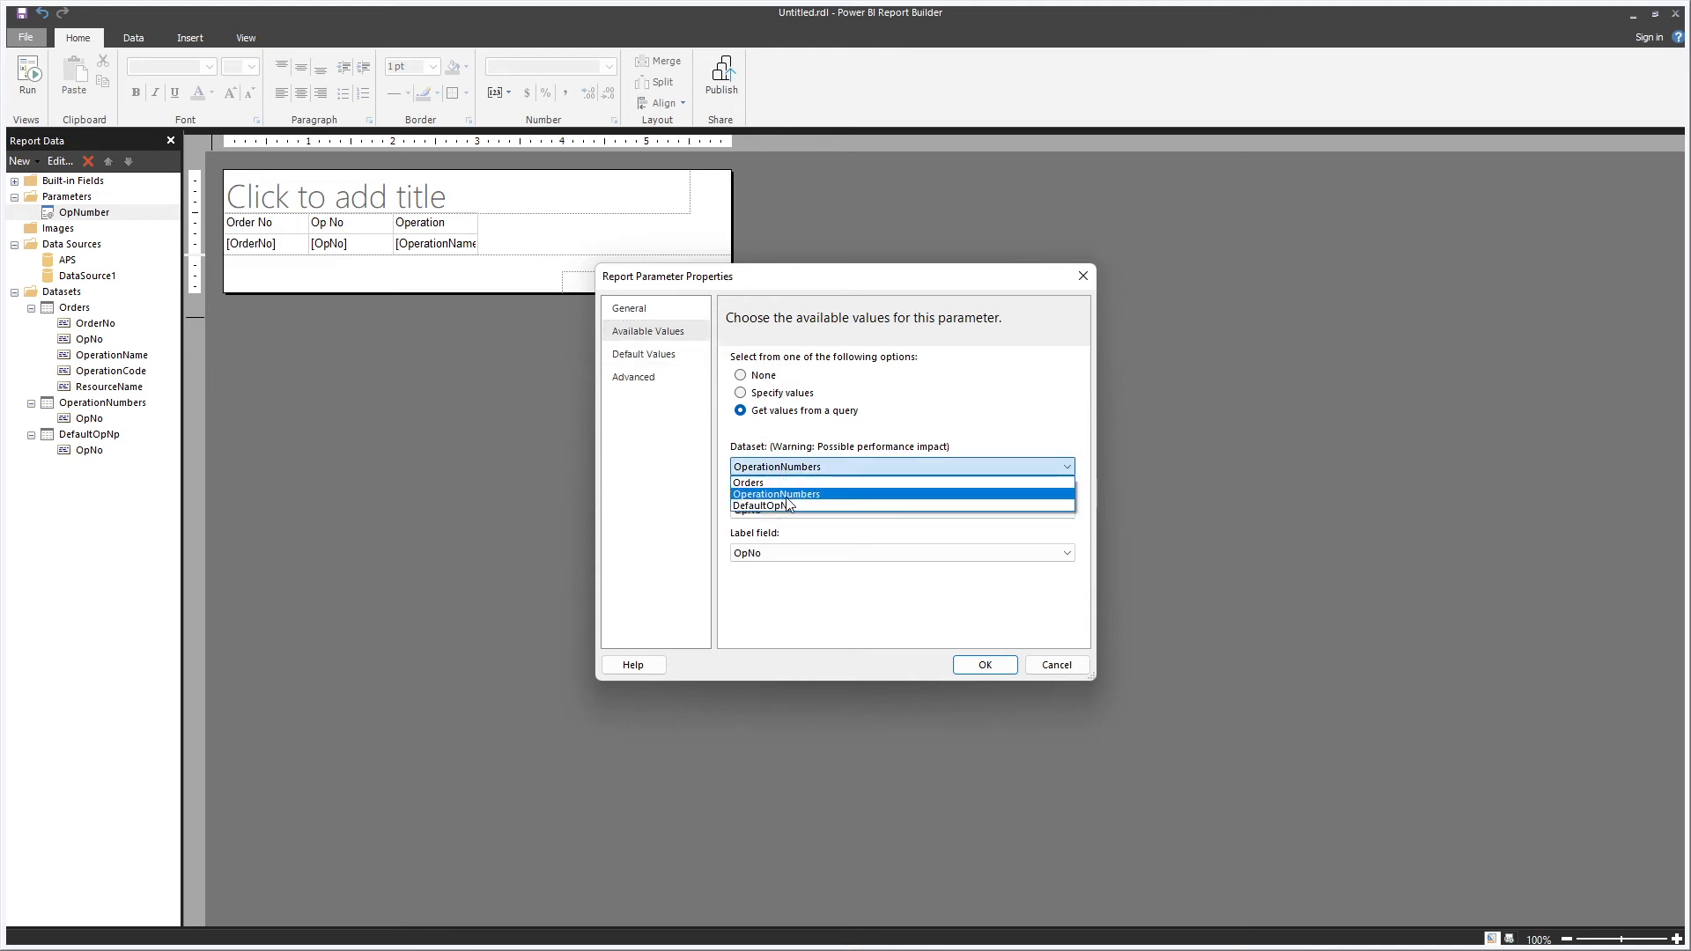
click(780, 507)
click(1057, 663)
- Set the OpNumber parameter's default values to the OpNo field of the DefaultOpNp dataset, and run the report to check the preselected operation numbers
right_click(78, 221)
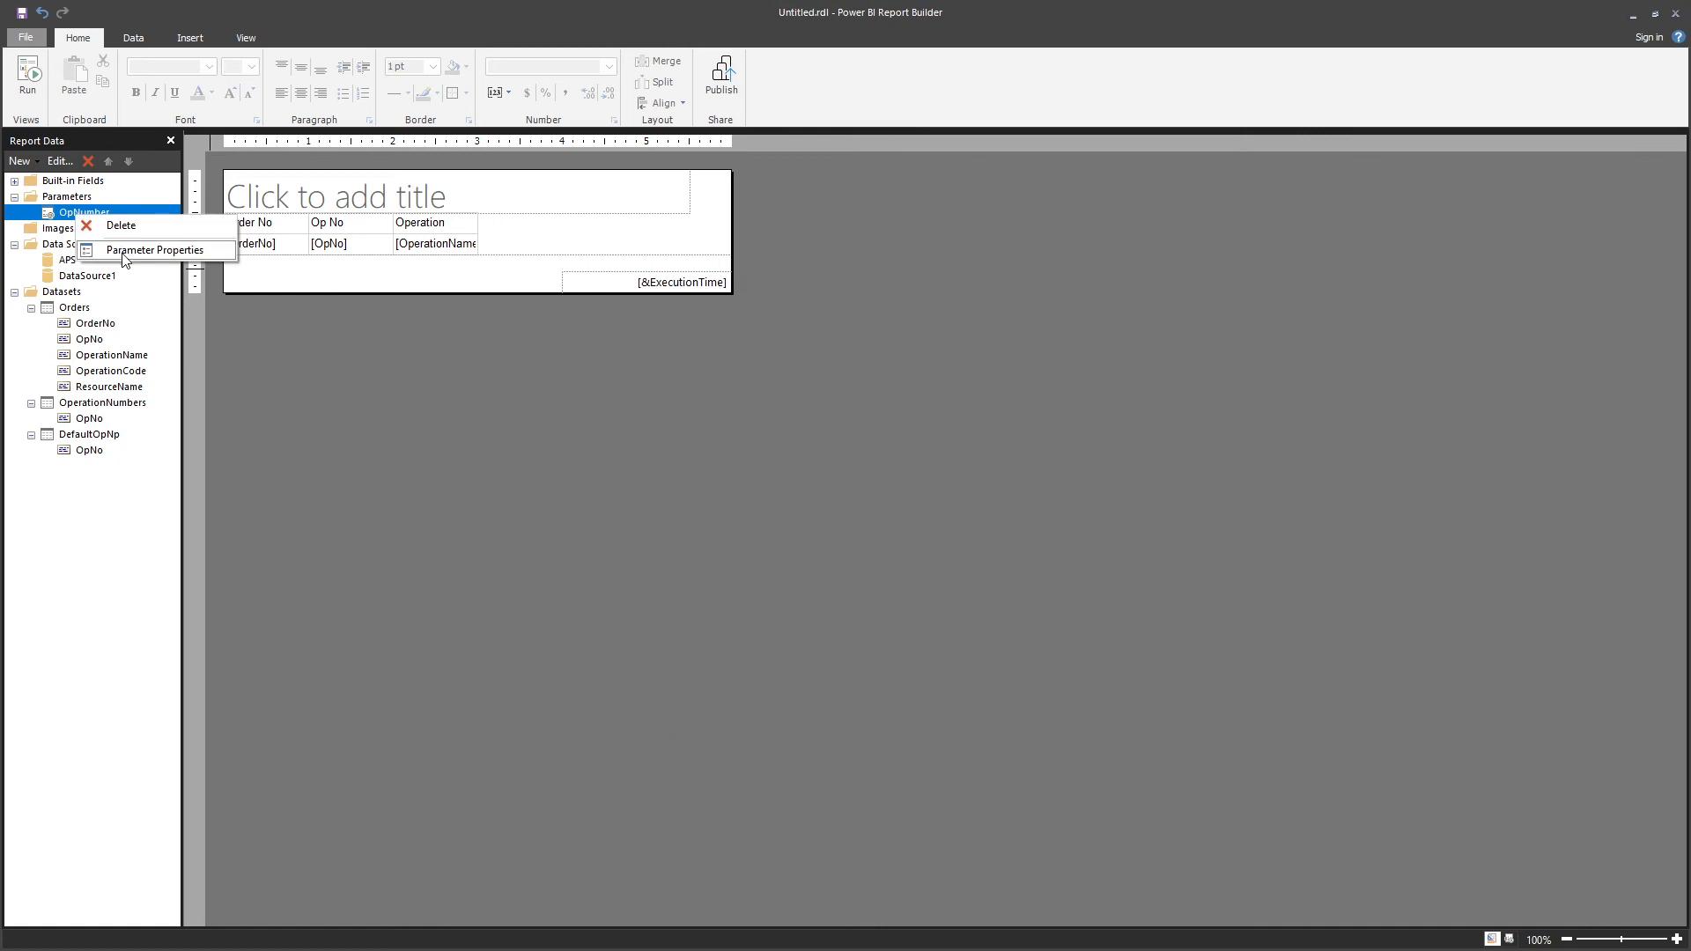
click(141, 248)
click(643, 353)
click(779, 467)
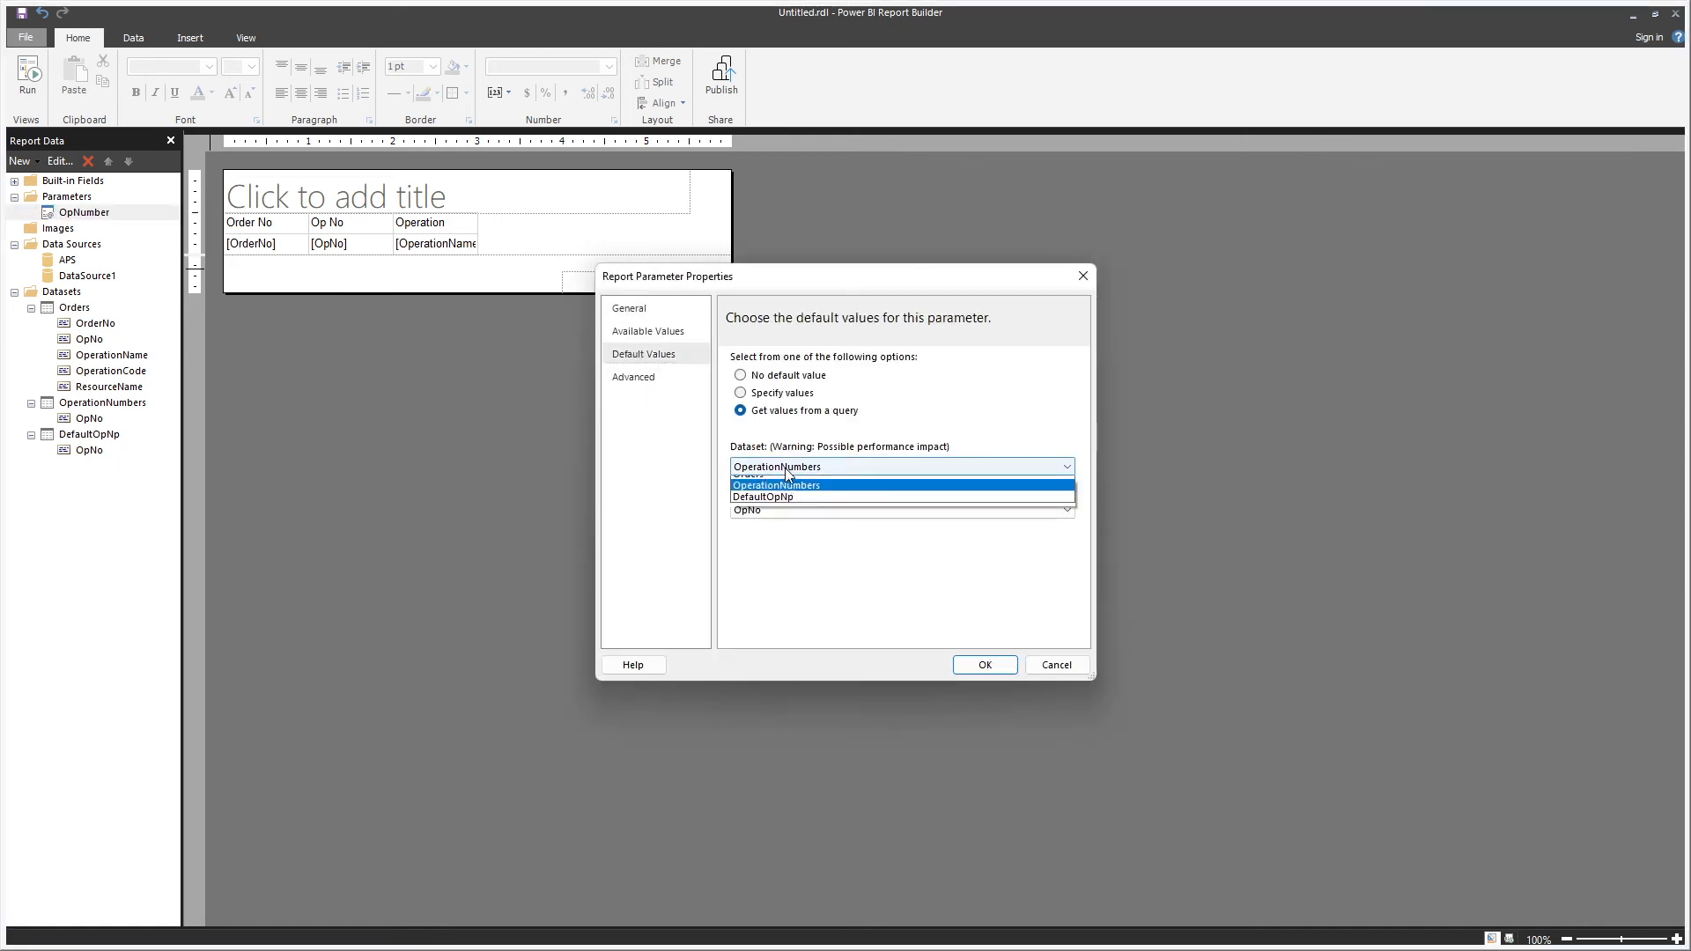
click(775, 498)
click(780, 511)
click(776, 527)
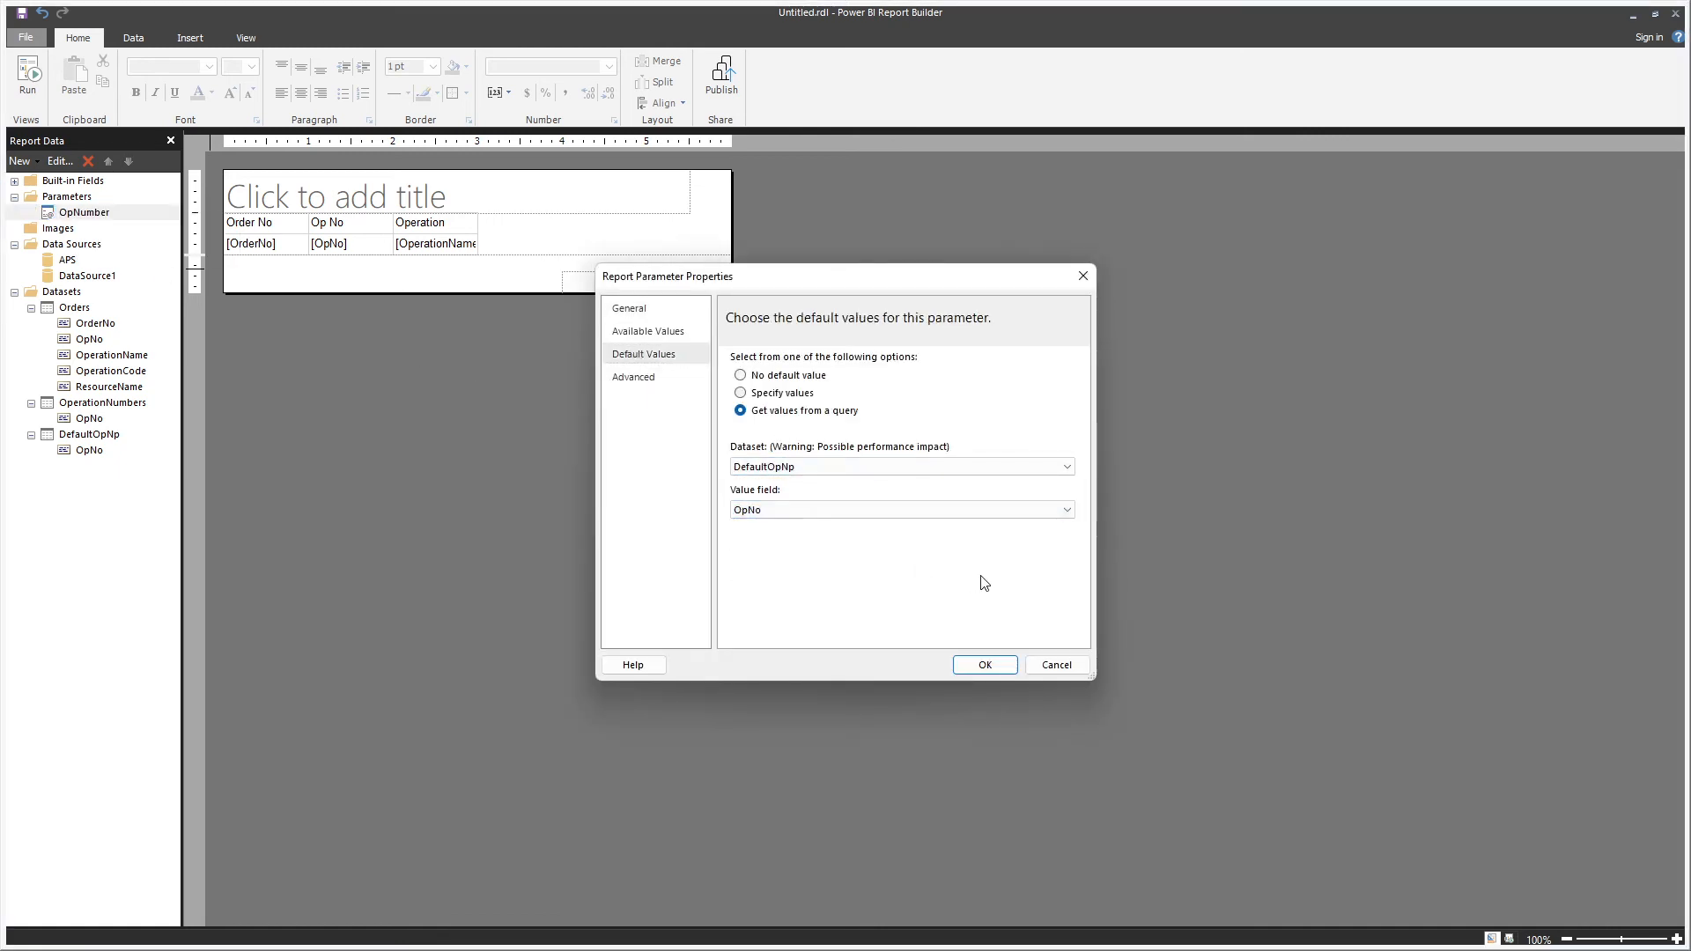
click(995, 670)
click(27, 78)
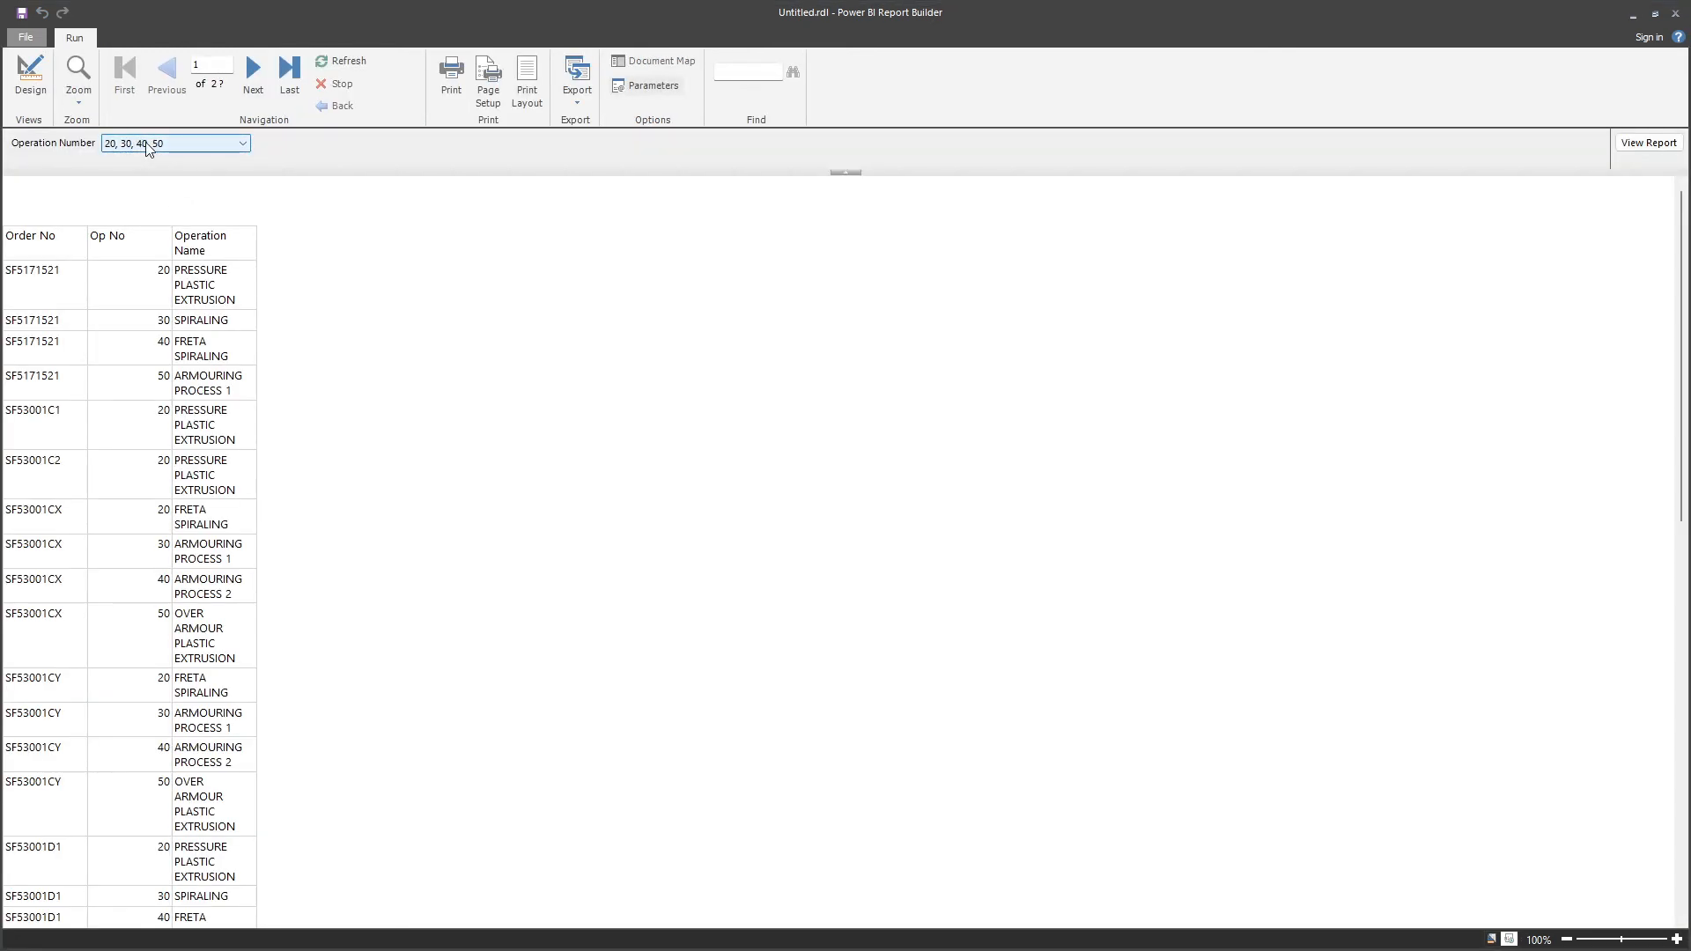
click(30, 75)
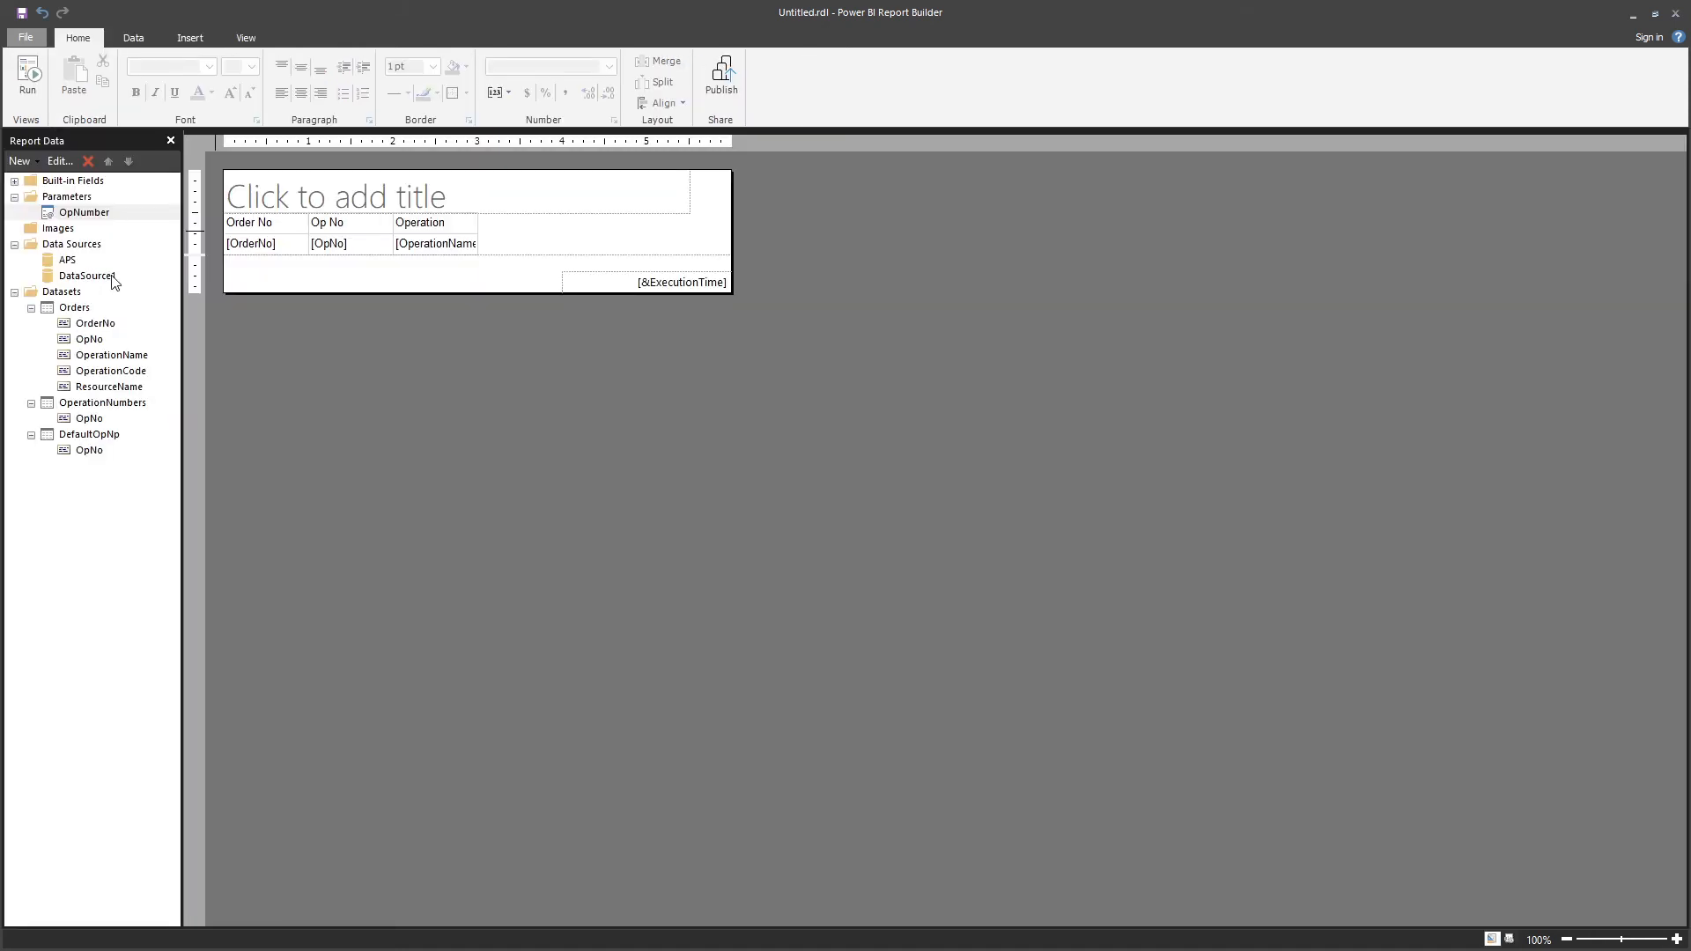
- Set the OpNumber parameter's visibility to Hidden, then run the report to check it and return to the design
right_click(65, 216)
click(101, 253)
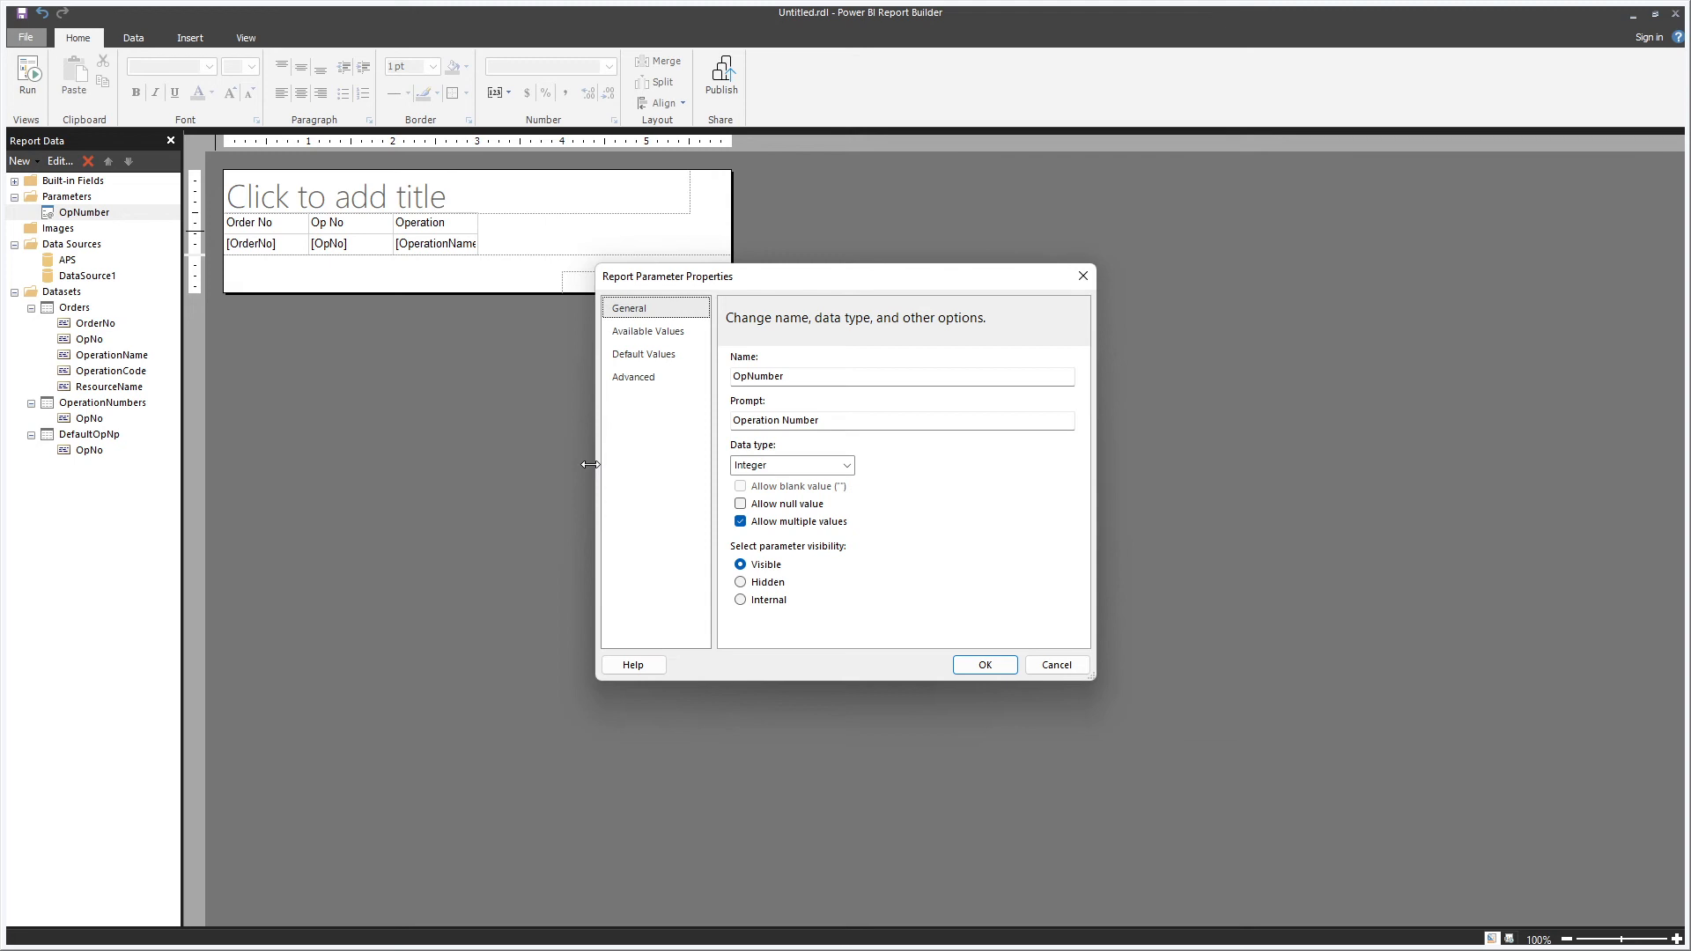
click(759, 584)
click(969, 666)
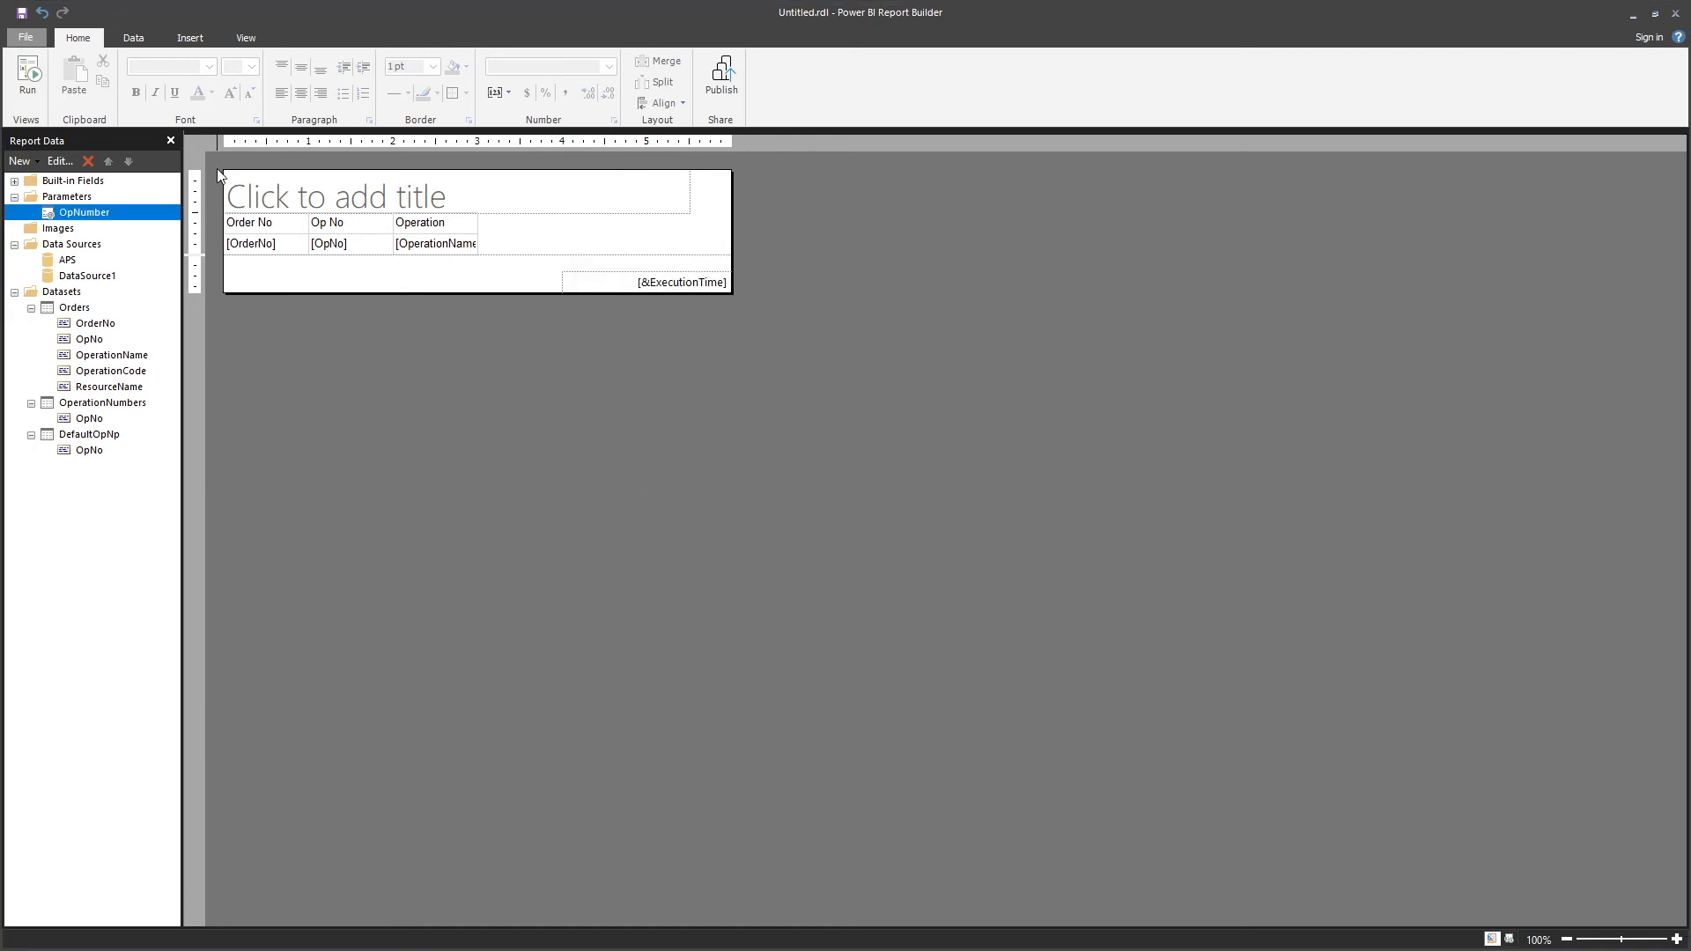
click(21, 79)
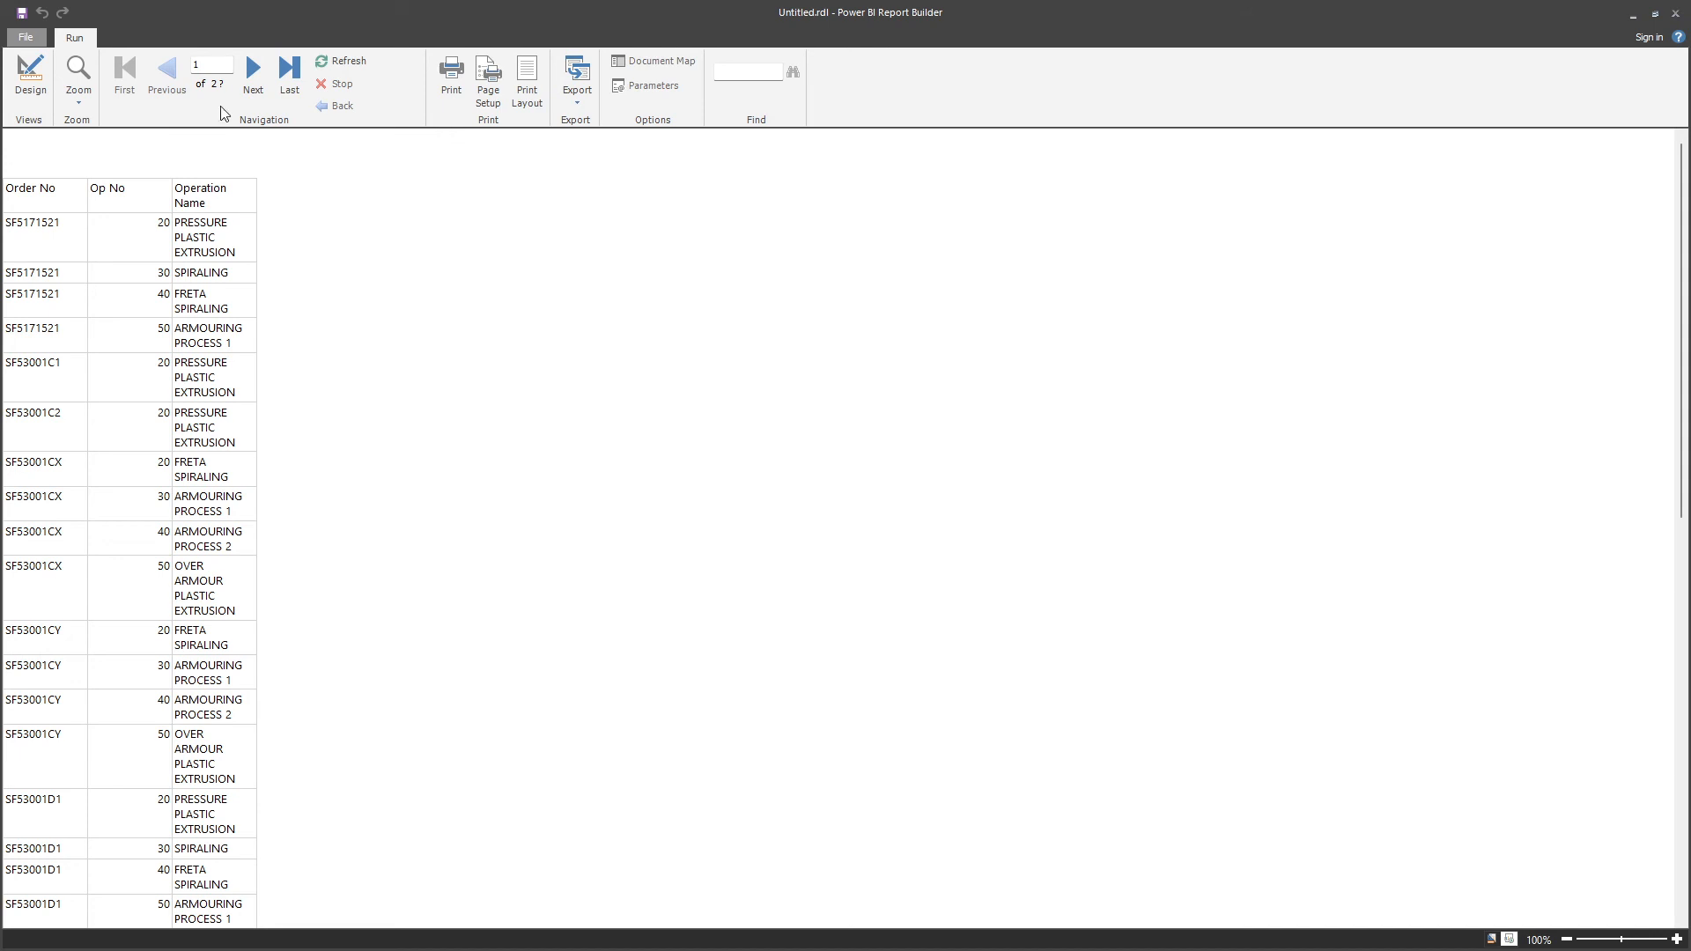
click(30, 78)
- Examine the OpNumber parameter's available values, default values and advanced refresh options, and leave them as they are
right_click(91, 212)
click(133, 243)
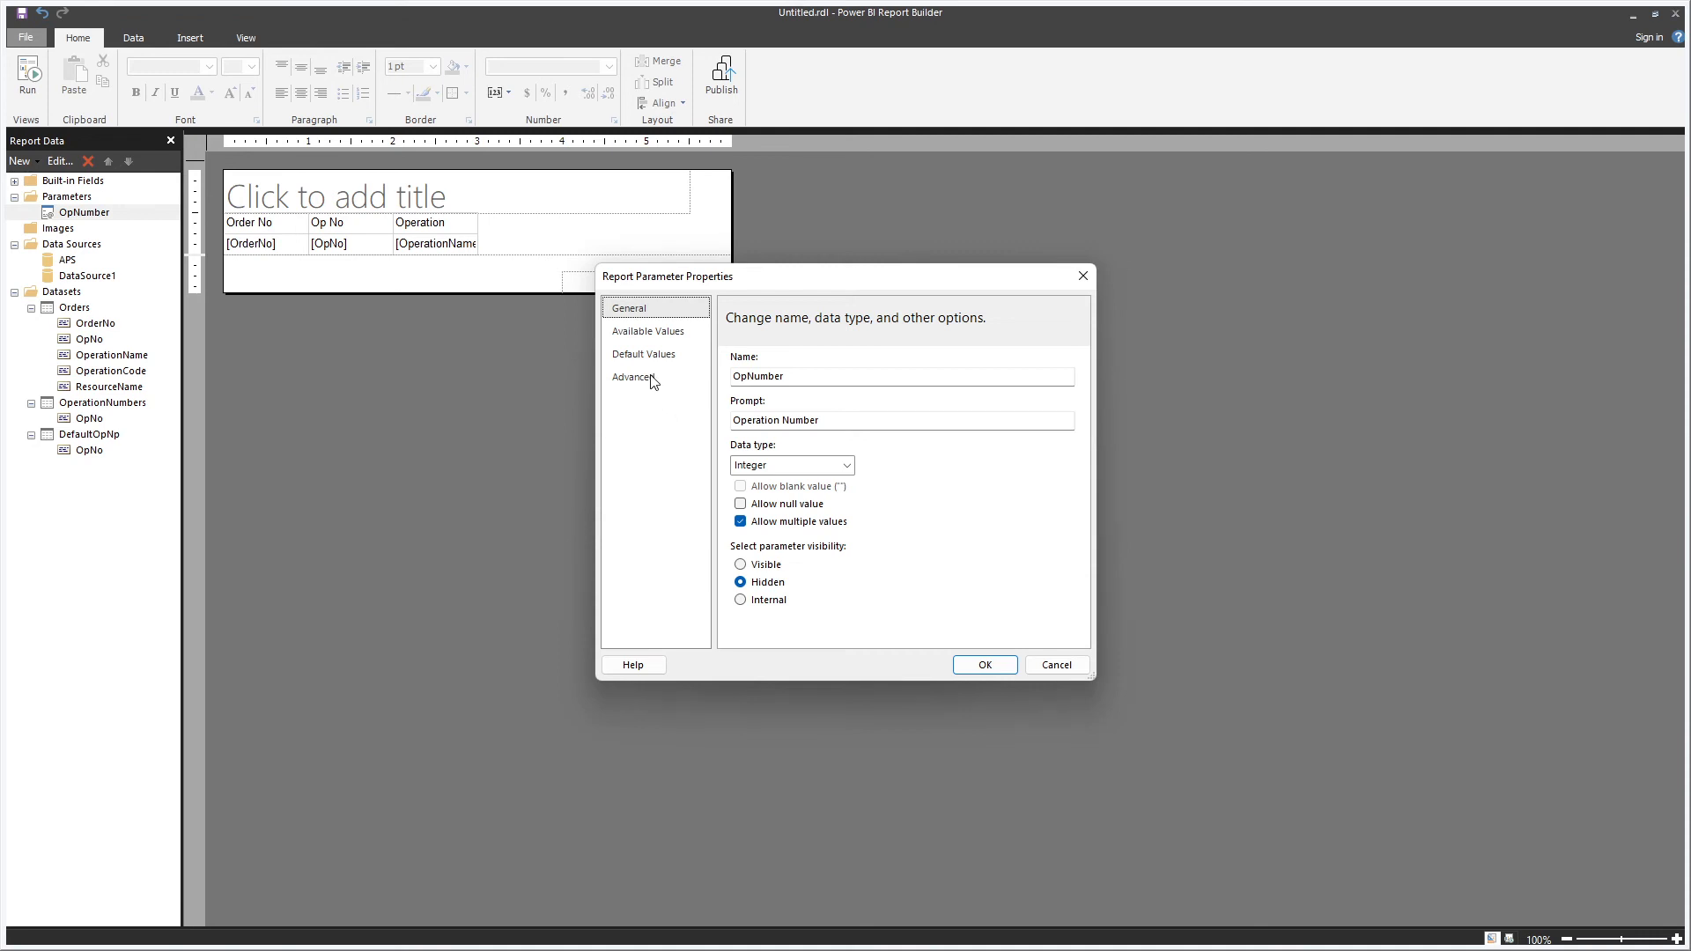
click(648, 335)
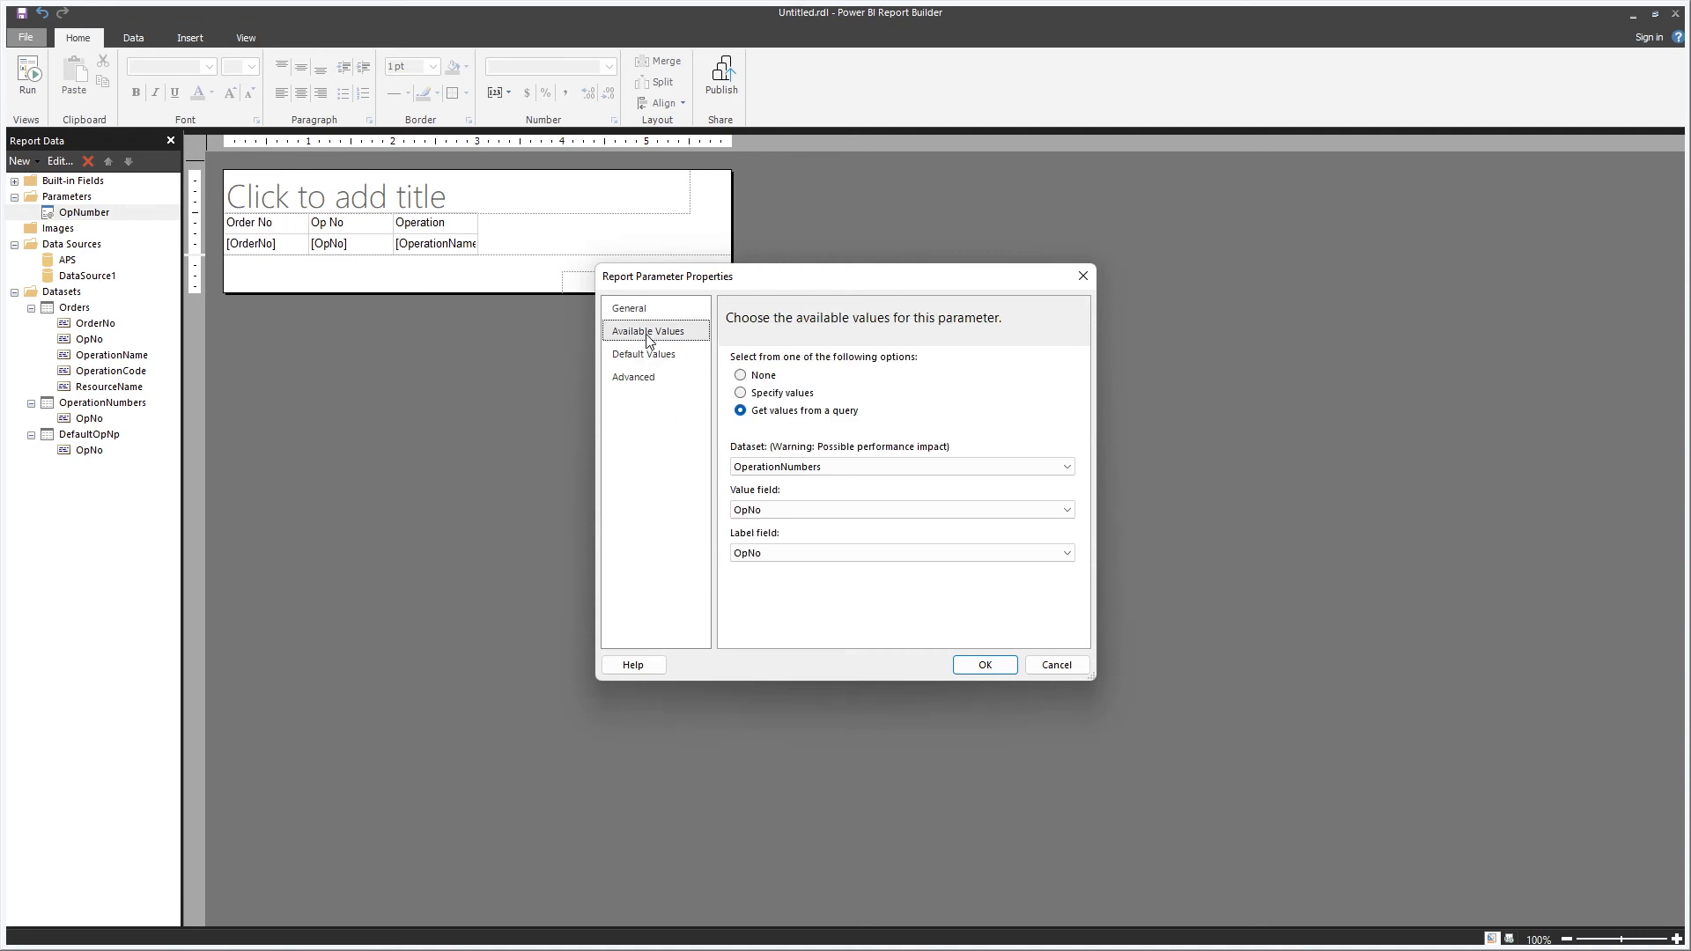
click(644, 354)
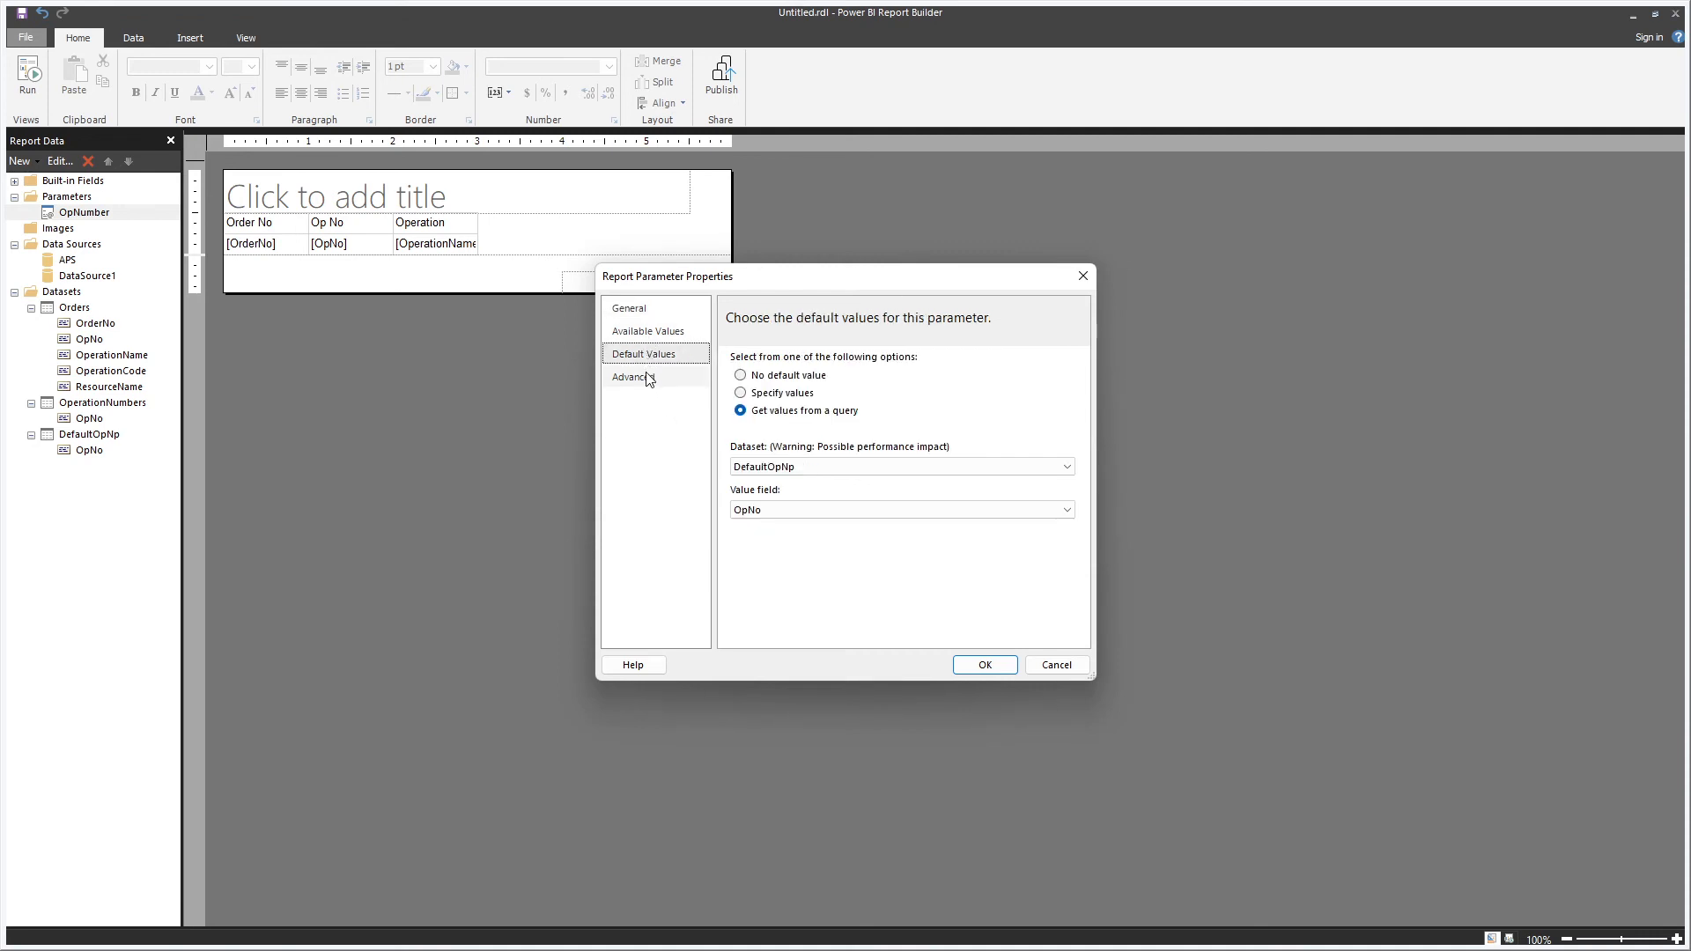
click(649, 379)
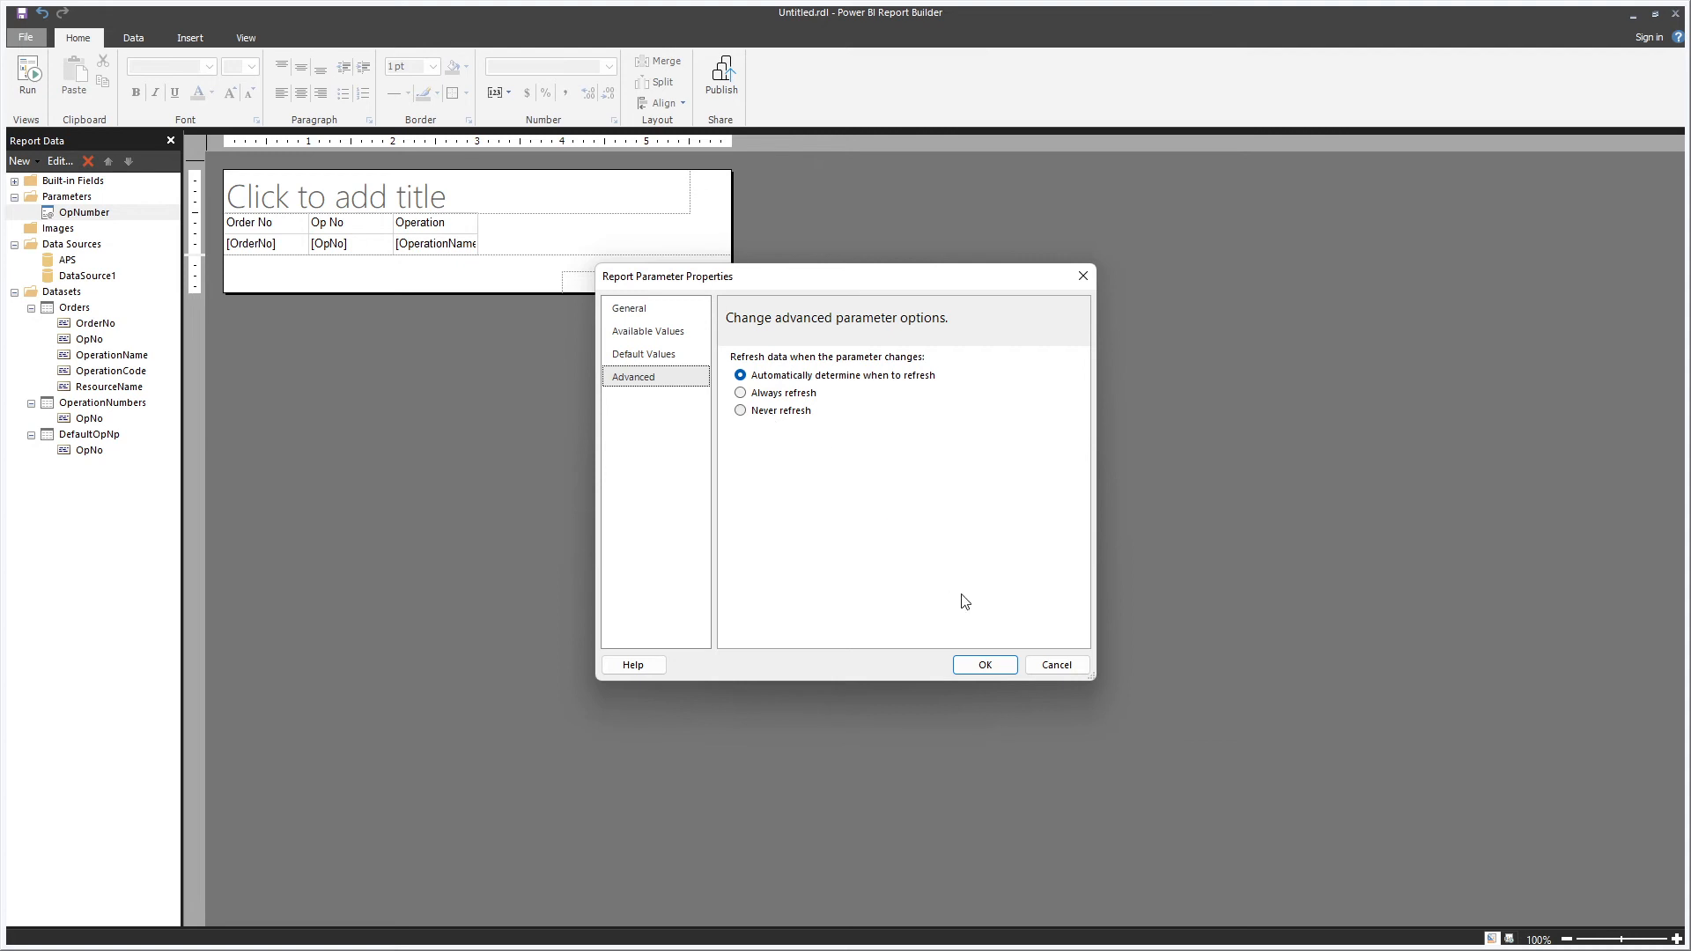
click(1048, 664)
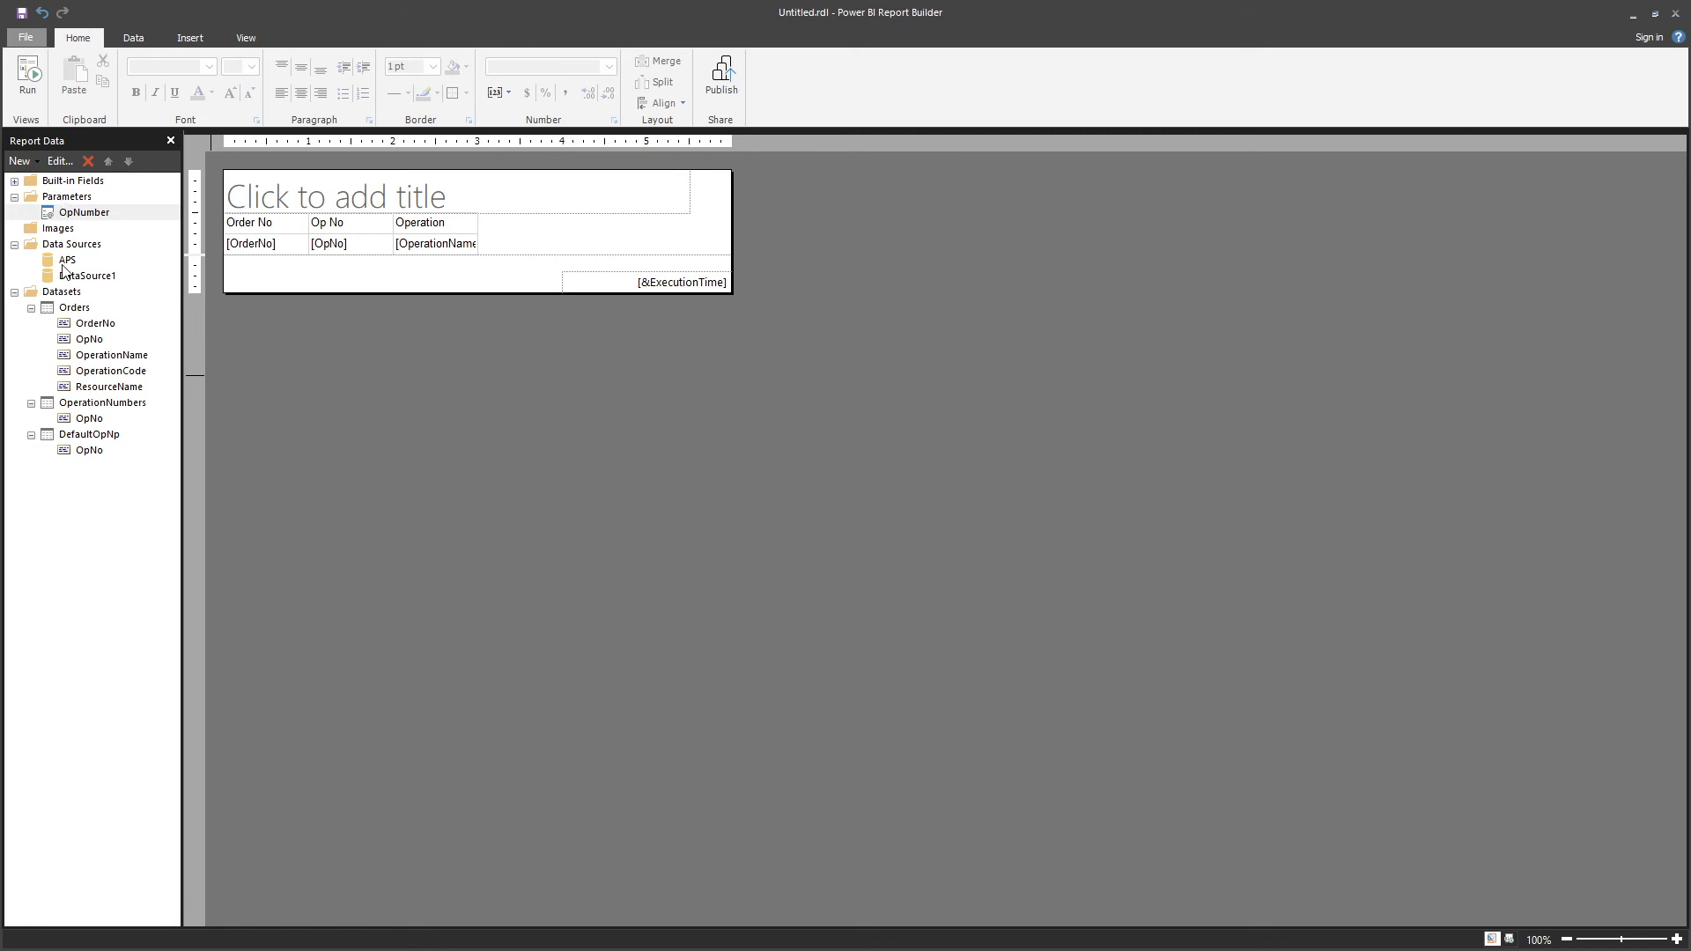
right_click(62, 294)
click(124, 303)
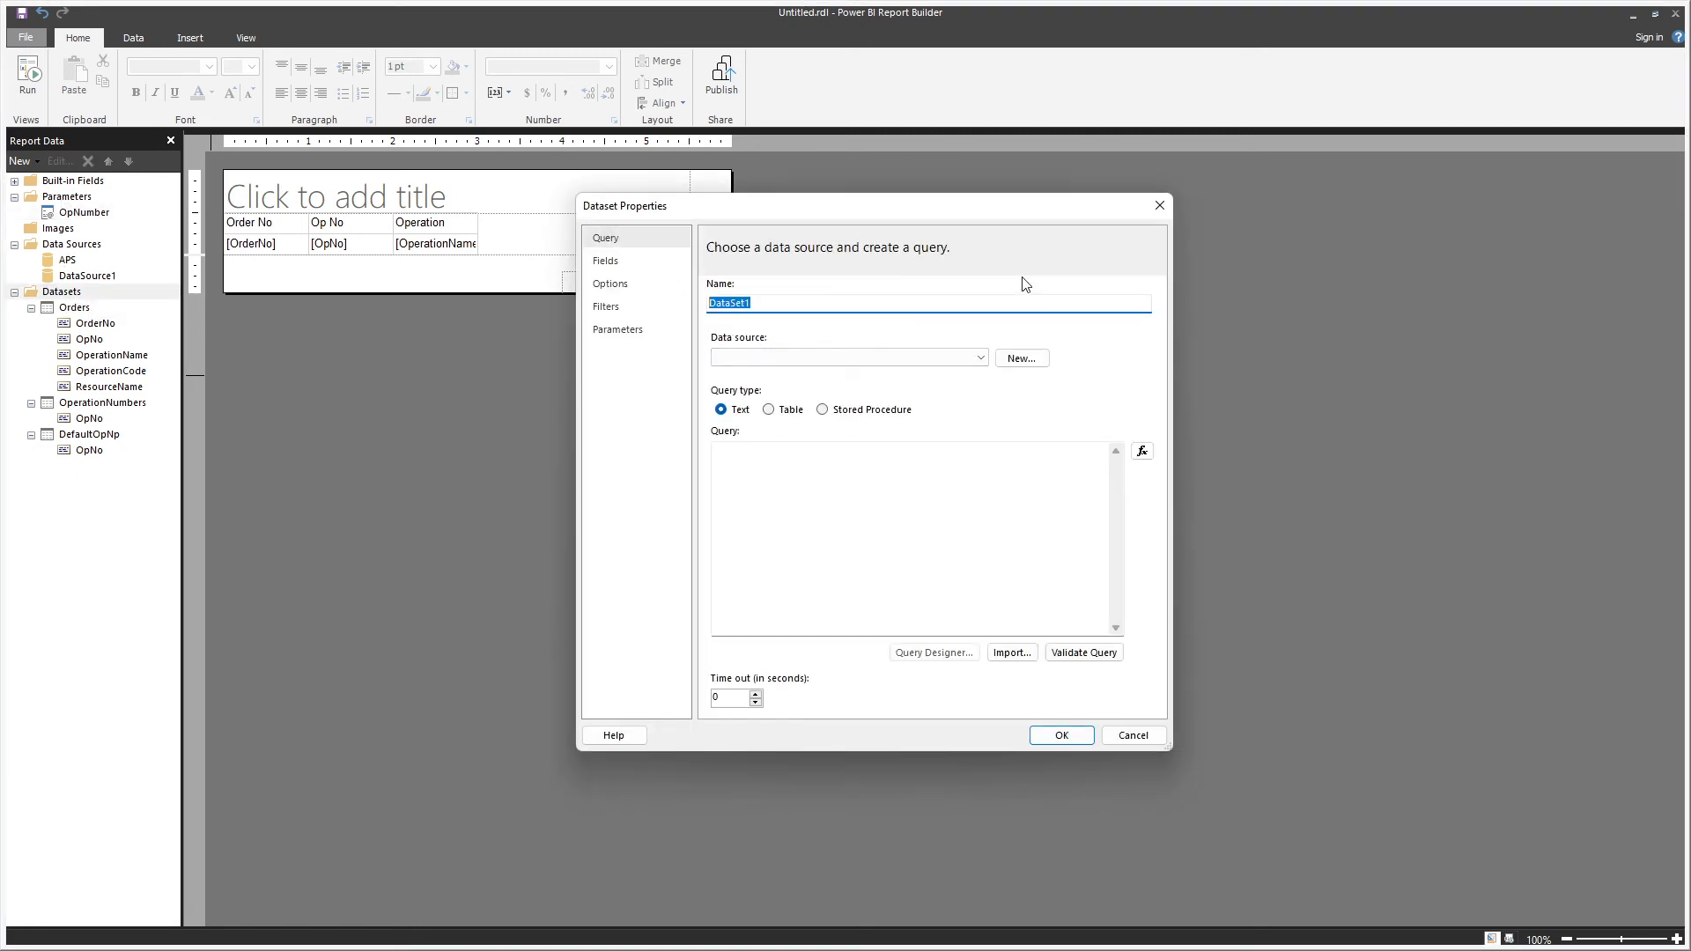
text(Op)
click(738, 481)
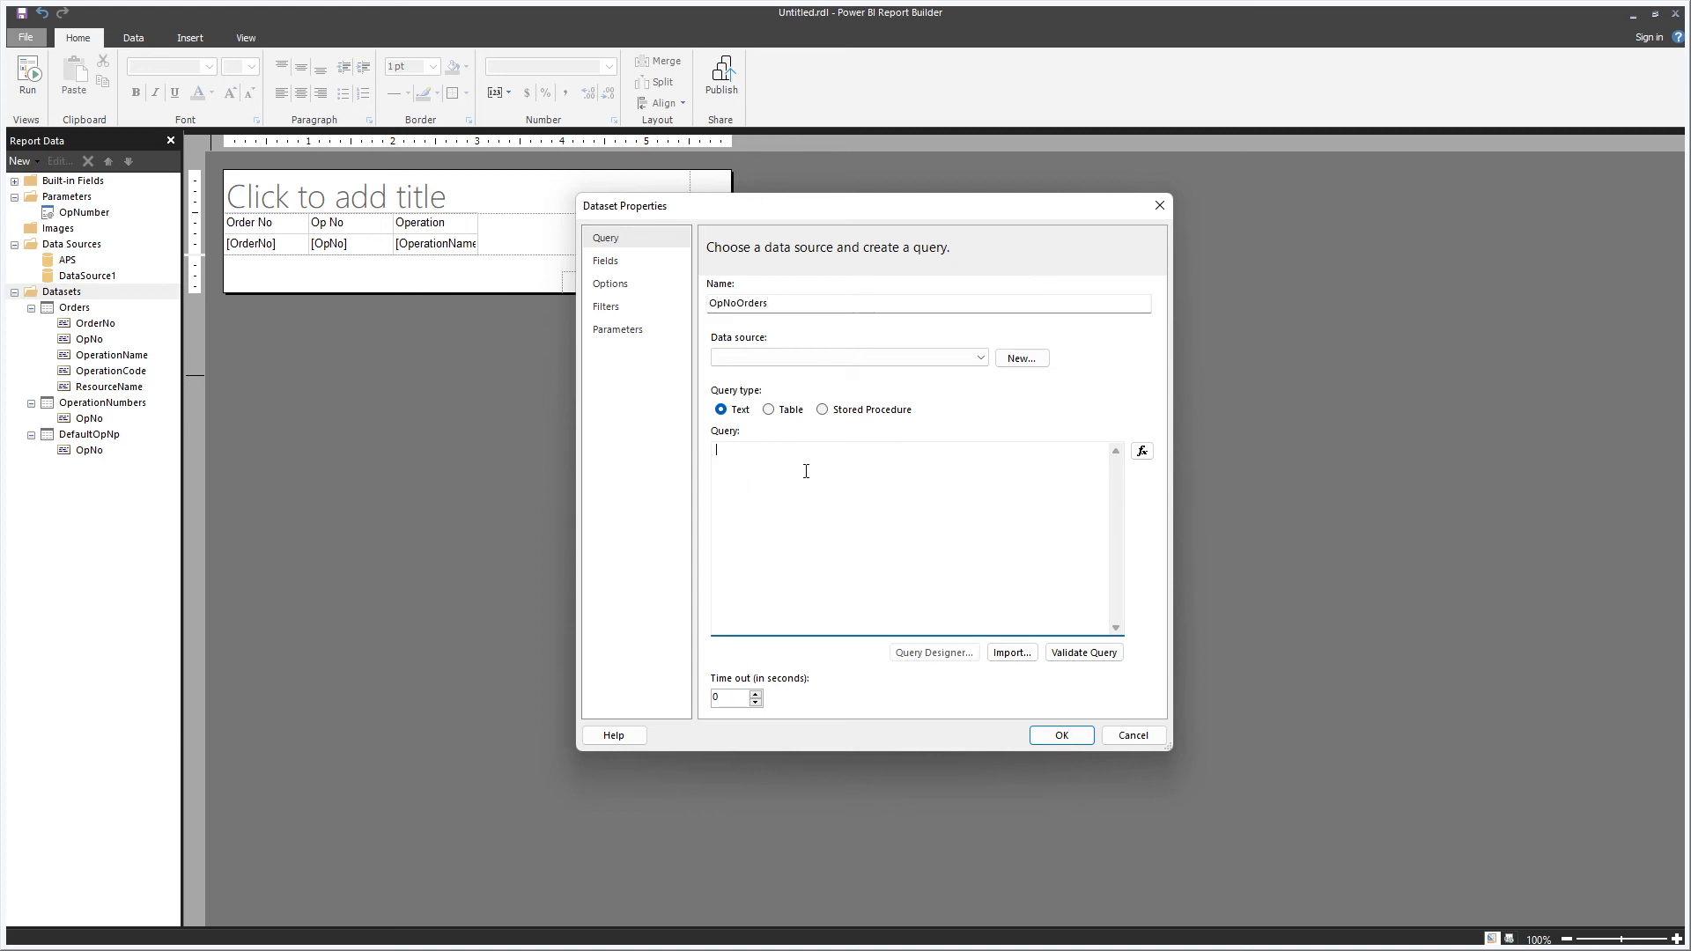
click(1061, 735)
- Copy the full query text of the Orders dataset
right_click(67, 307)
click(112, 340)
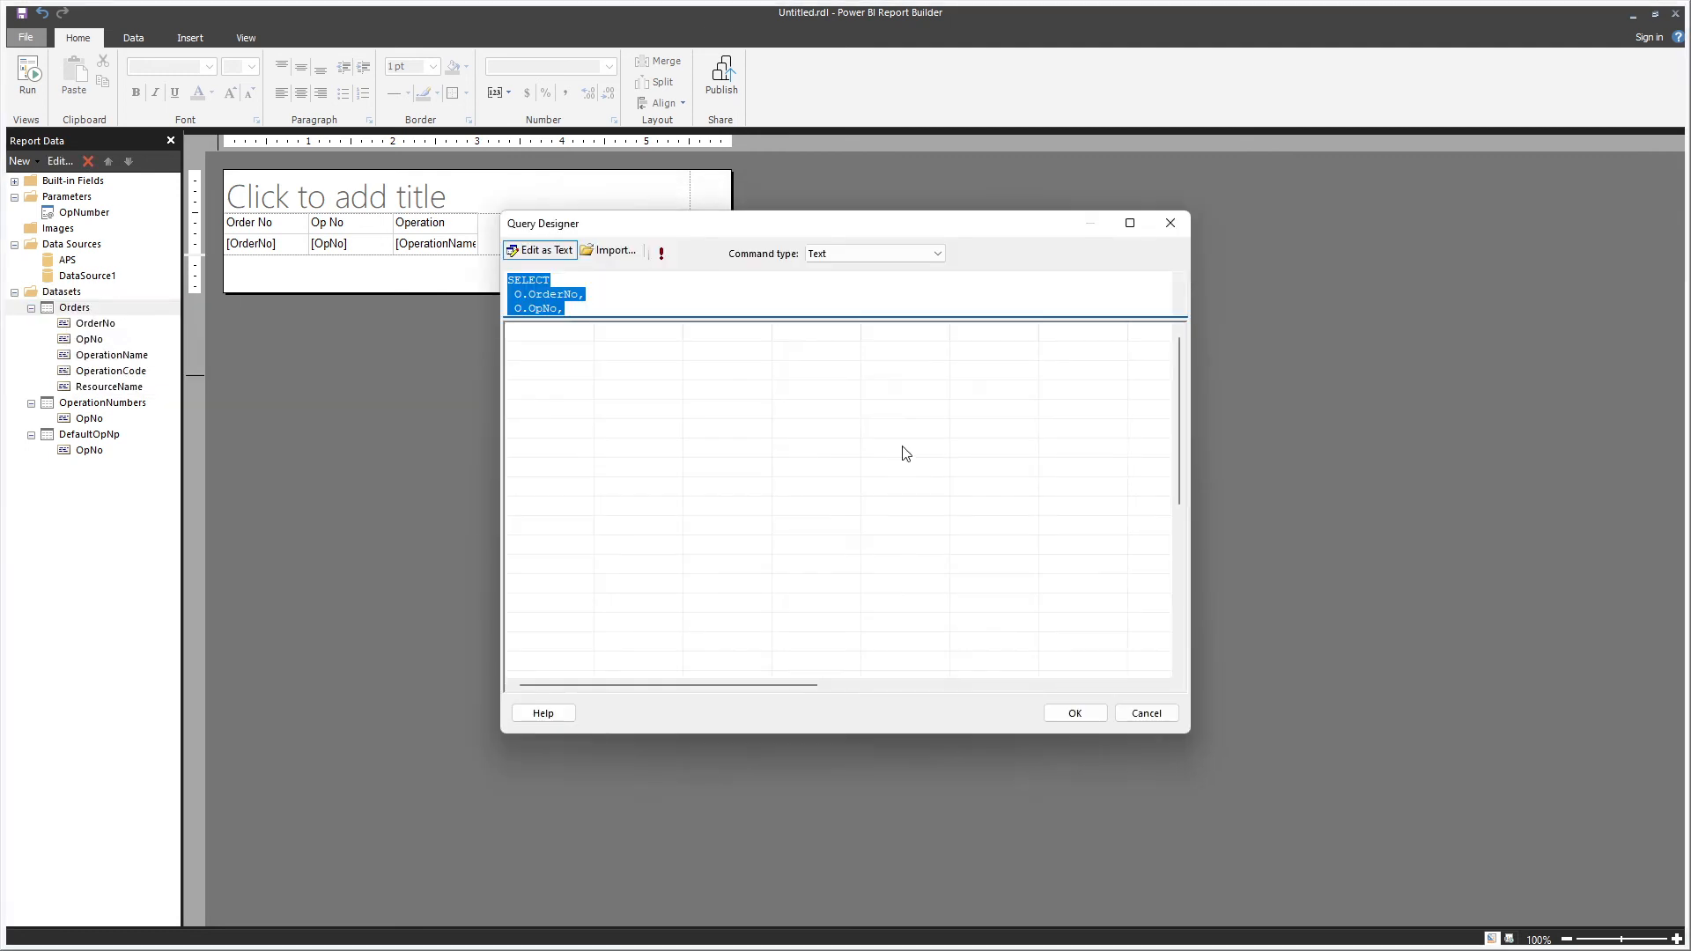
click(1148, 714)
- Add a dataset named OpNoOrders on the APS data source, and fill its query with the copied Orders query
right_click(55, 292)
click(115, 306)
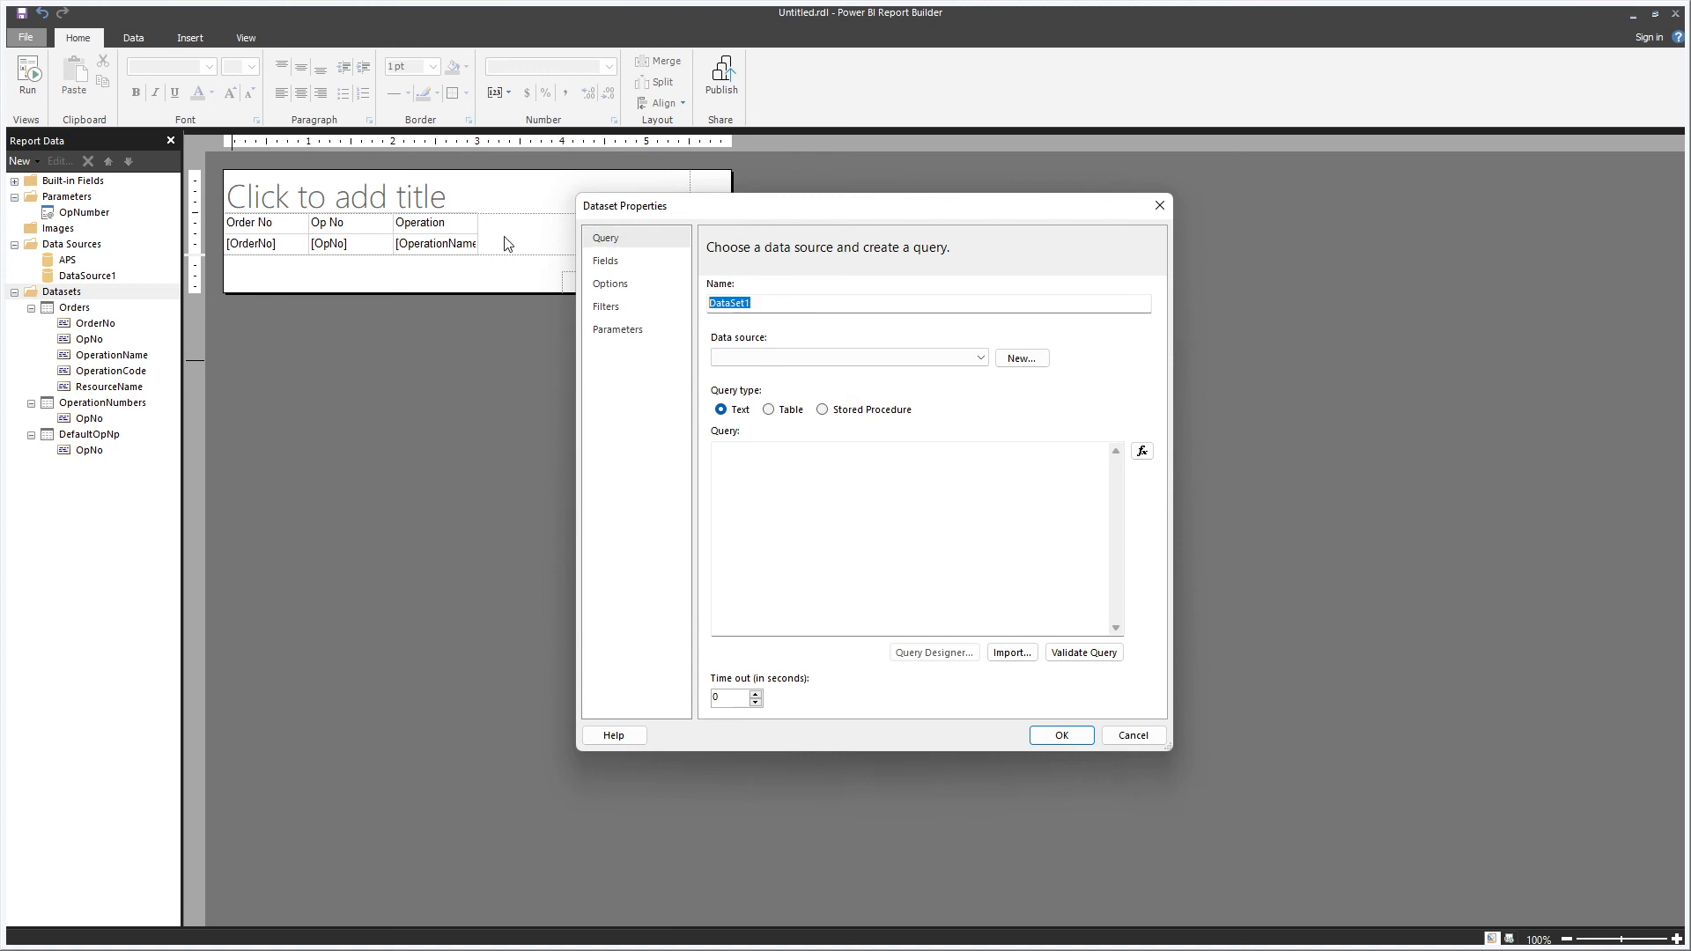
text(OpNoOrders)
click(769, 354)
click(768, 376)
click(796, 509)
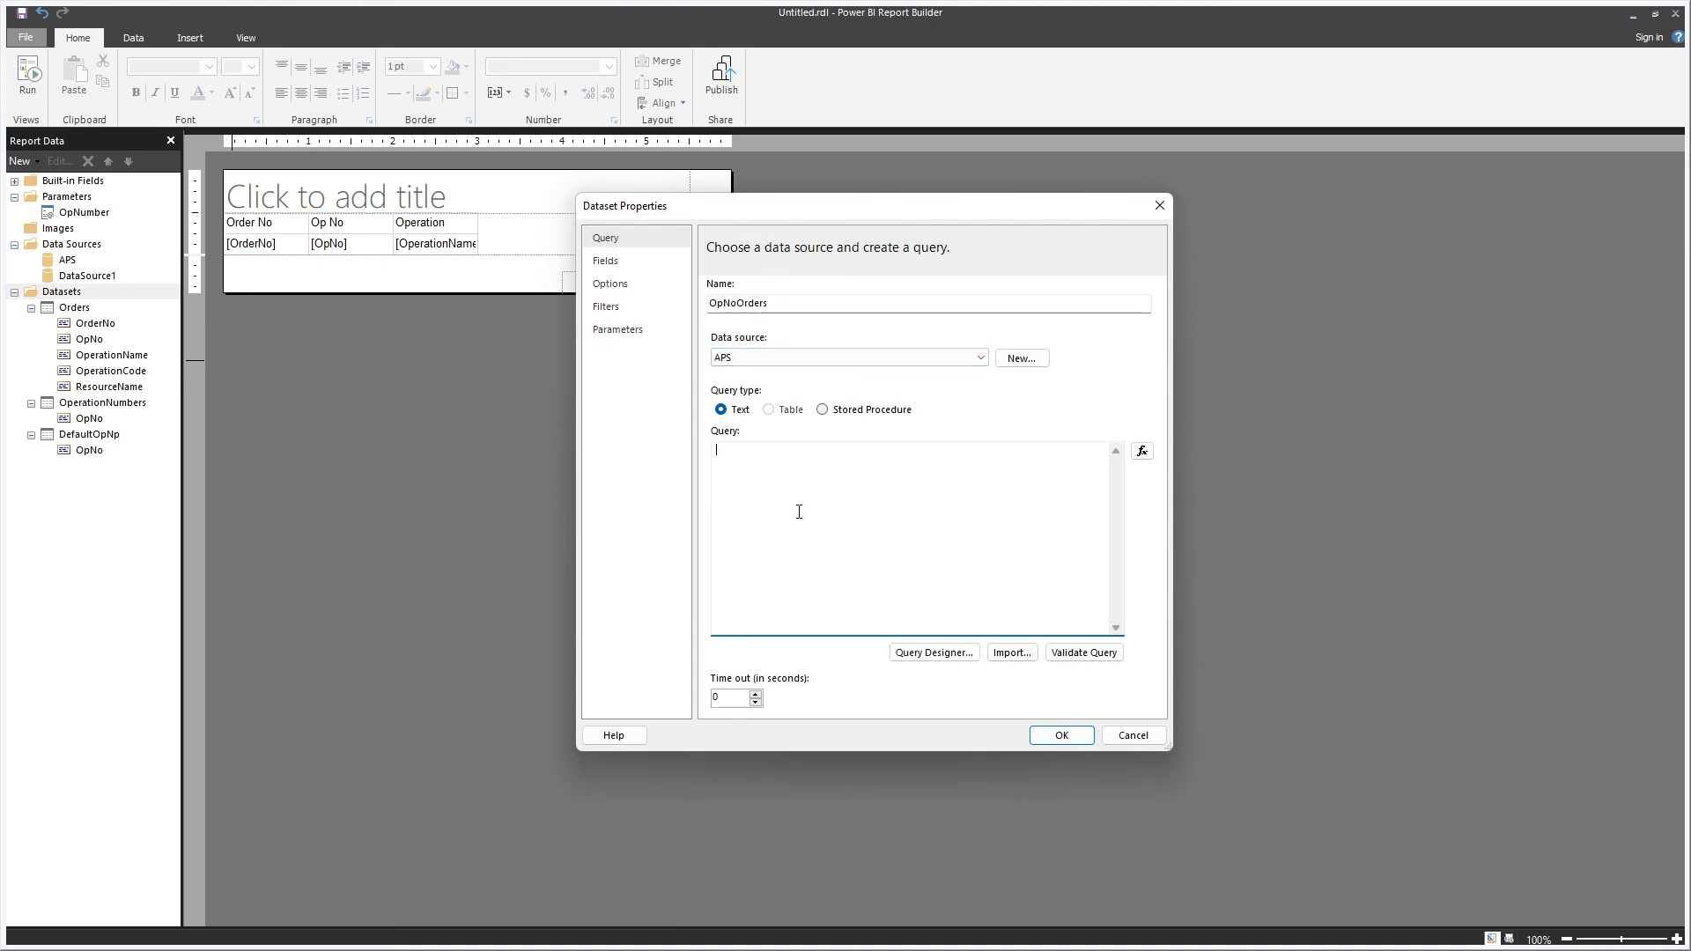
text(SELECT  O.OrderNo,  O.OpNo,  O.OperationName,  O.StringAttribute1 AS OperationCode,  R.Name AS ResourceName FROM UserData.Orders O INNER JOIN UserData.Resources R ON O.Resource = R.ResourcesId WHERE  O.OpNo IN (@OpNumber))
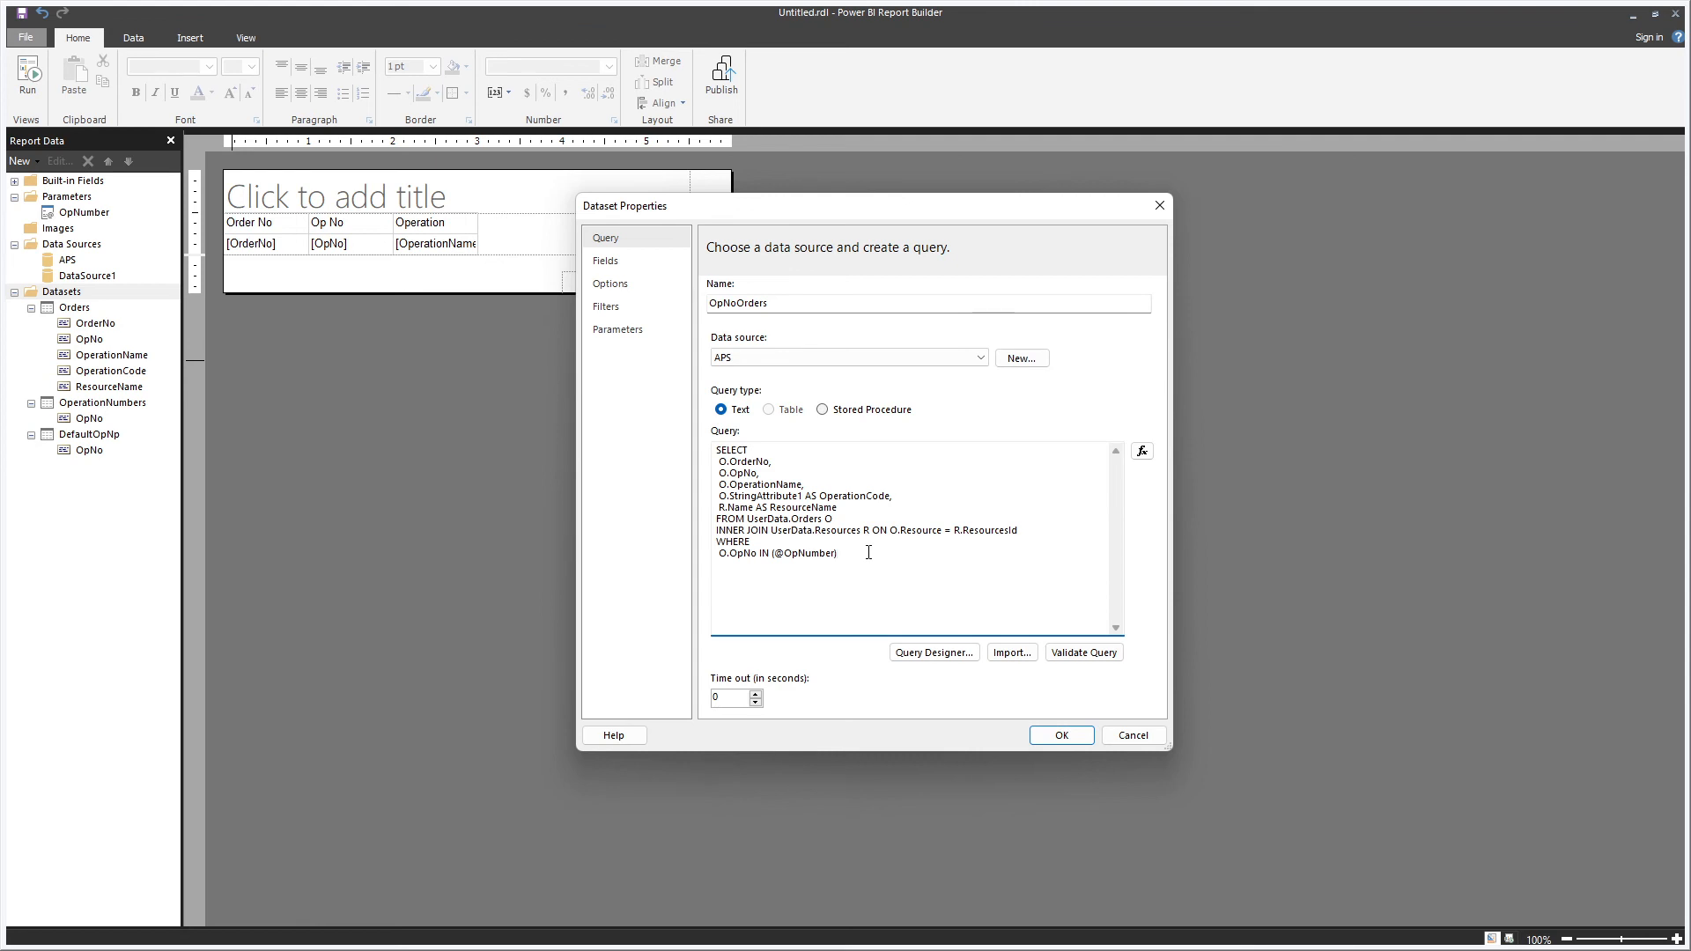
drag(845, 509, 779, 457)
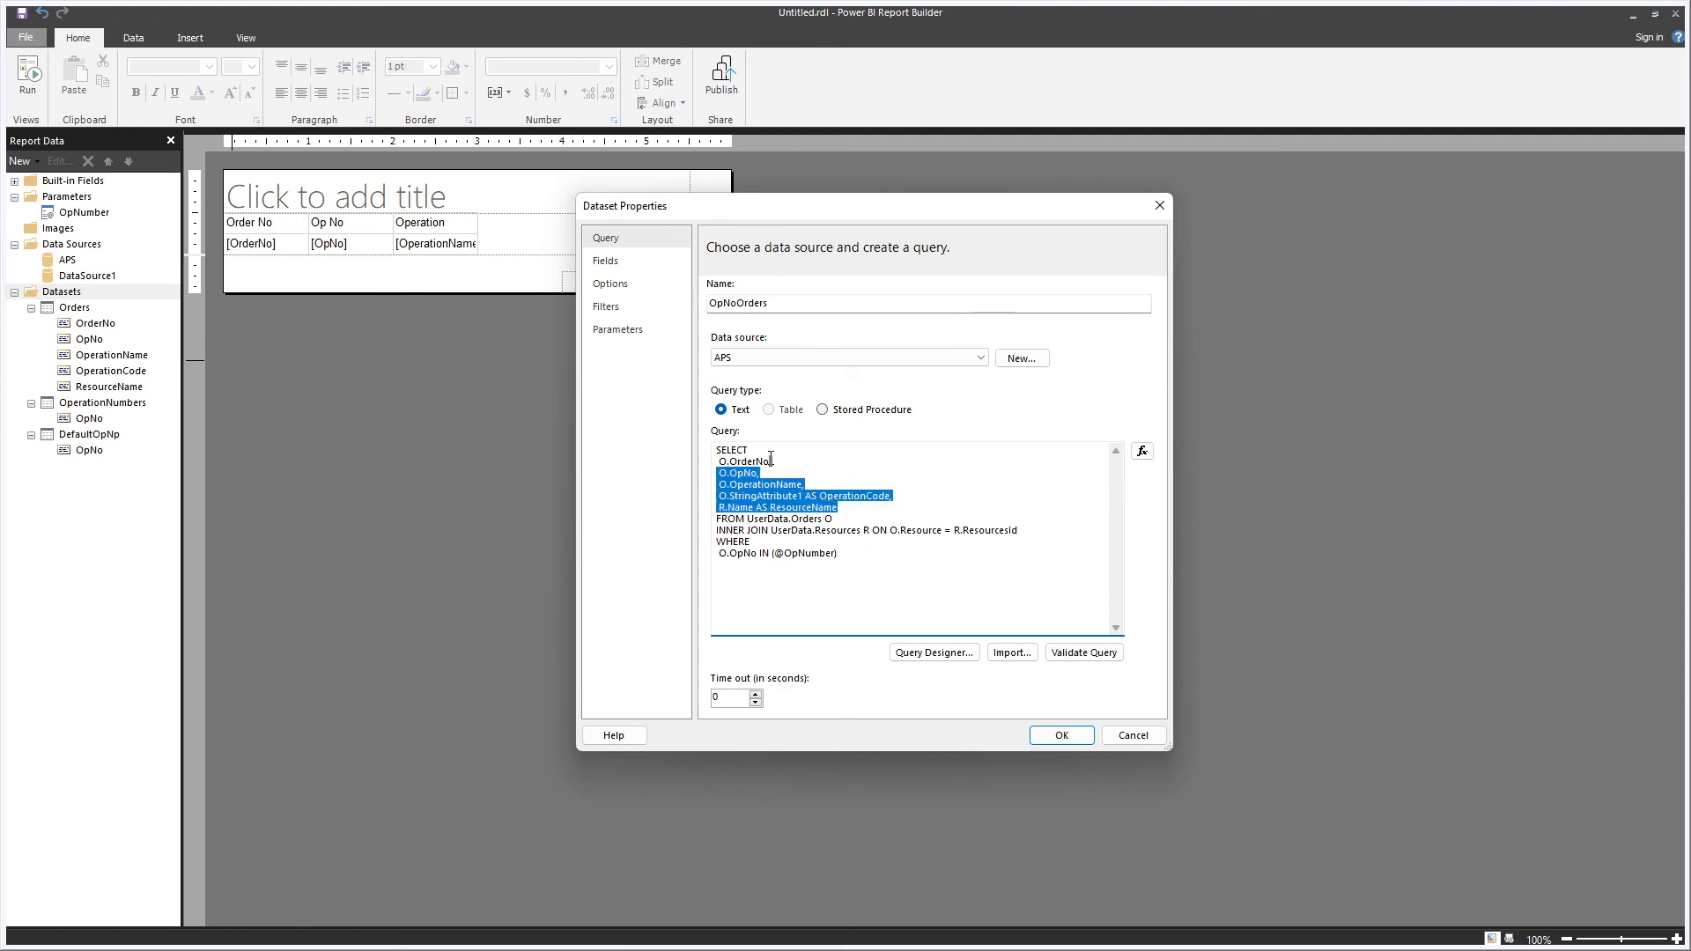
key(Delete)
drag(1036, 480, 835, 474)
key(Delete)
text(DISTINCT)
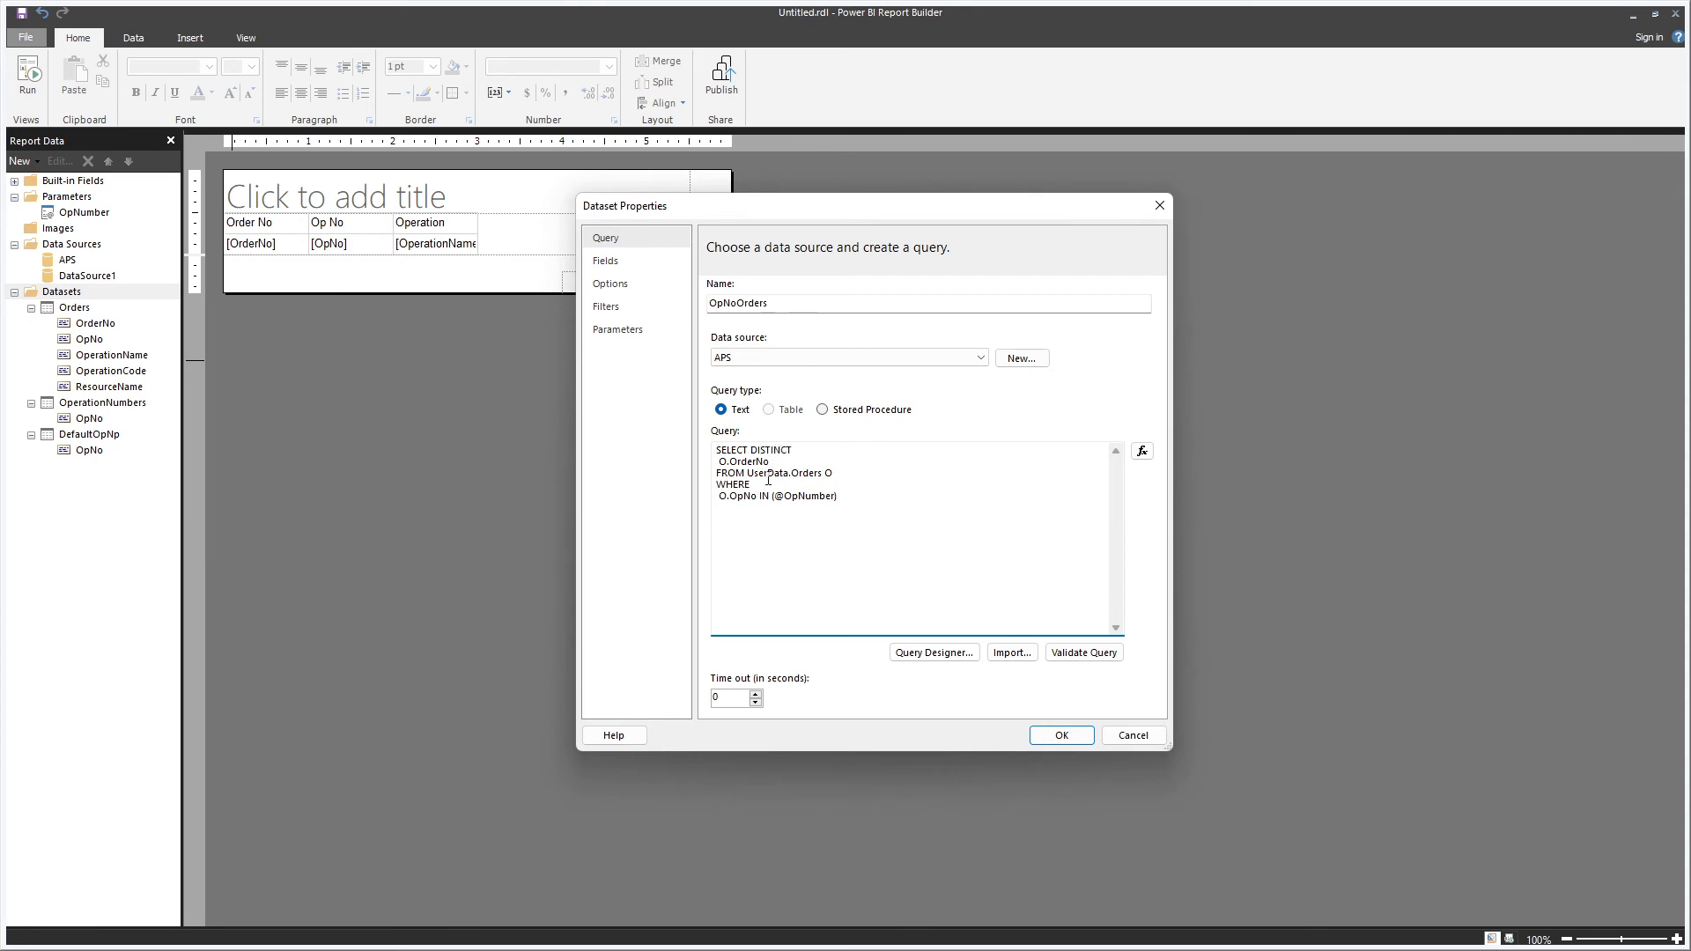
drag(856, 496, 701, 453)
click(805, 529)
double_click(798, 490)
click(798, 491)
click(1061, 735)
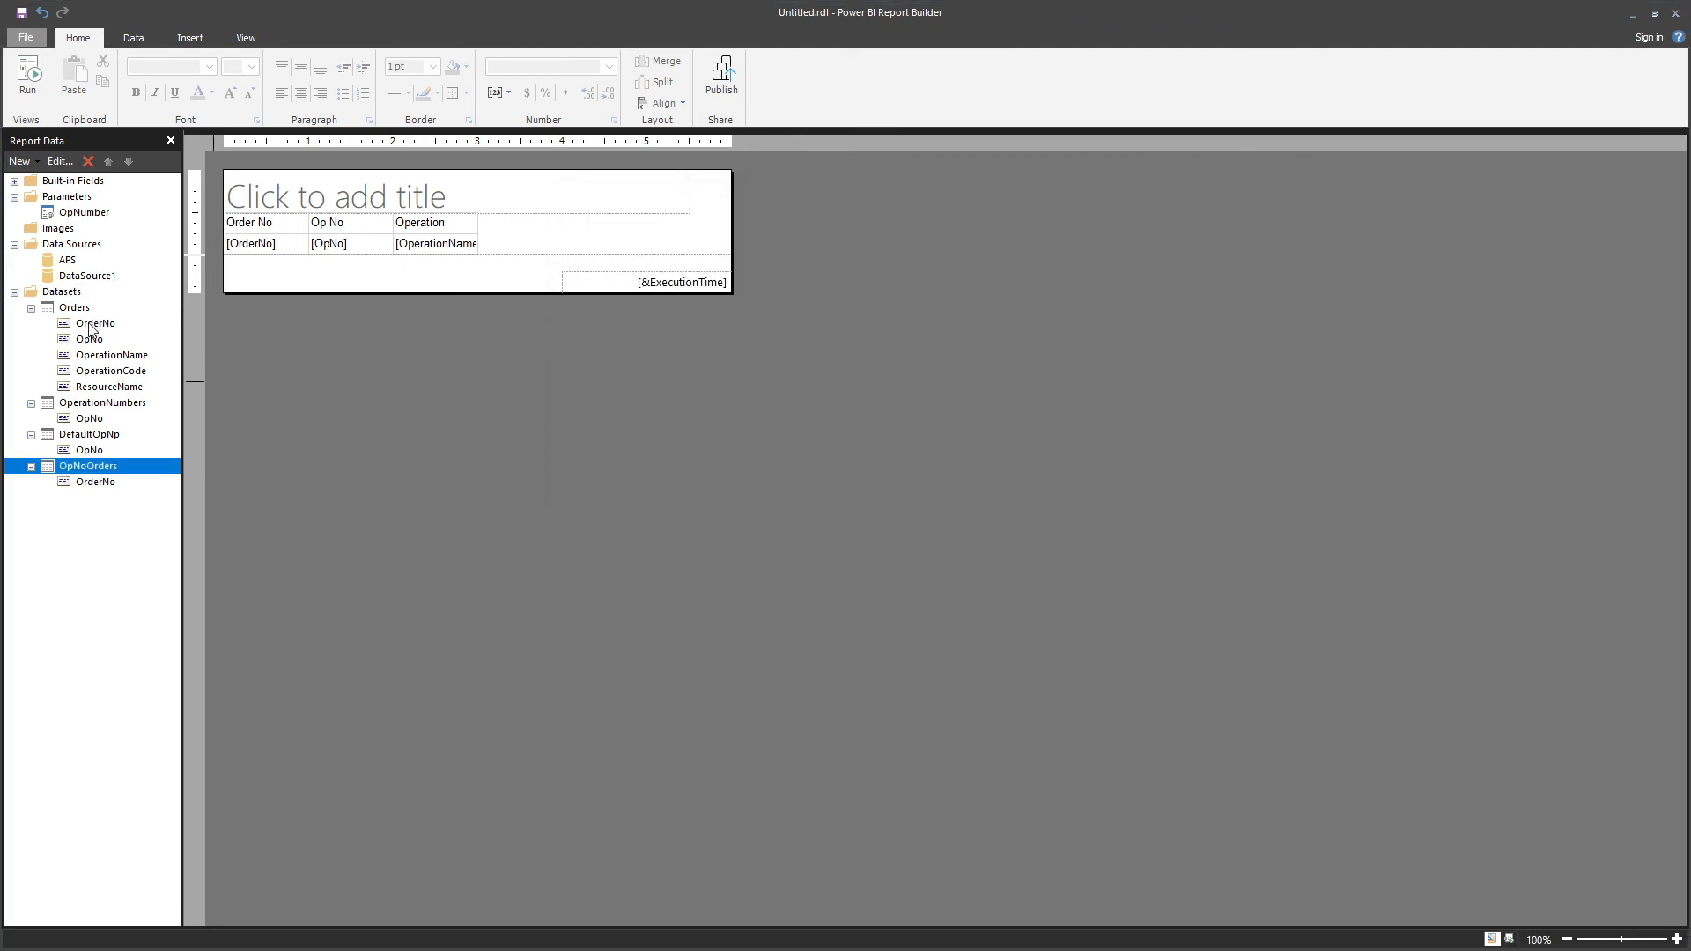
right_click(42, 308)
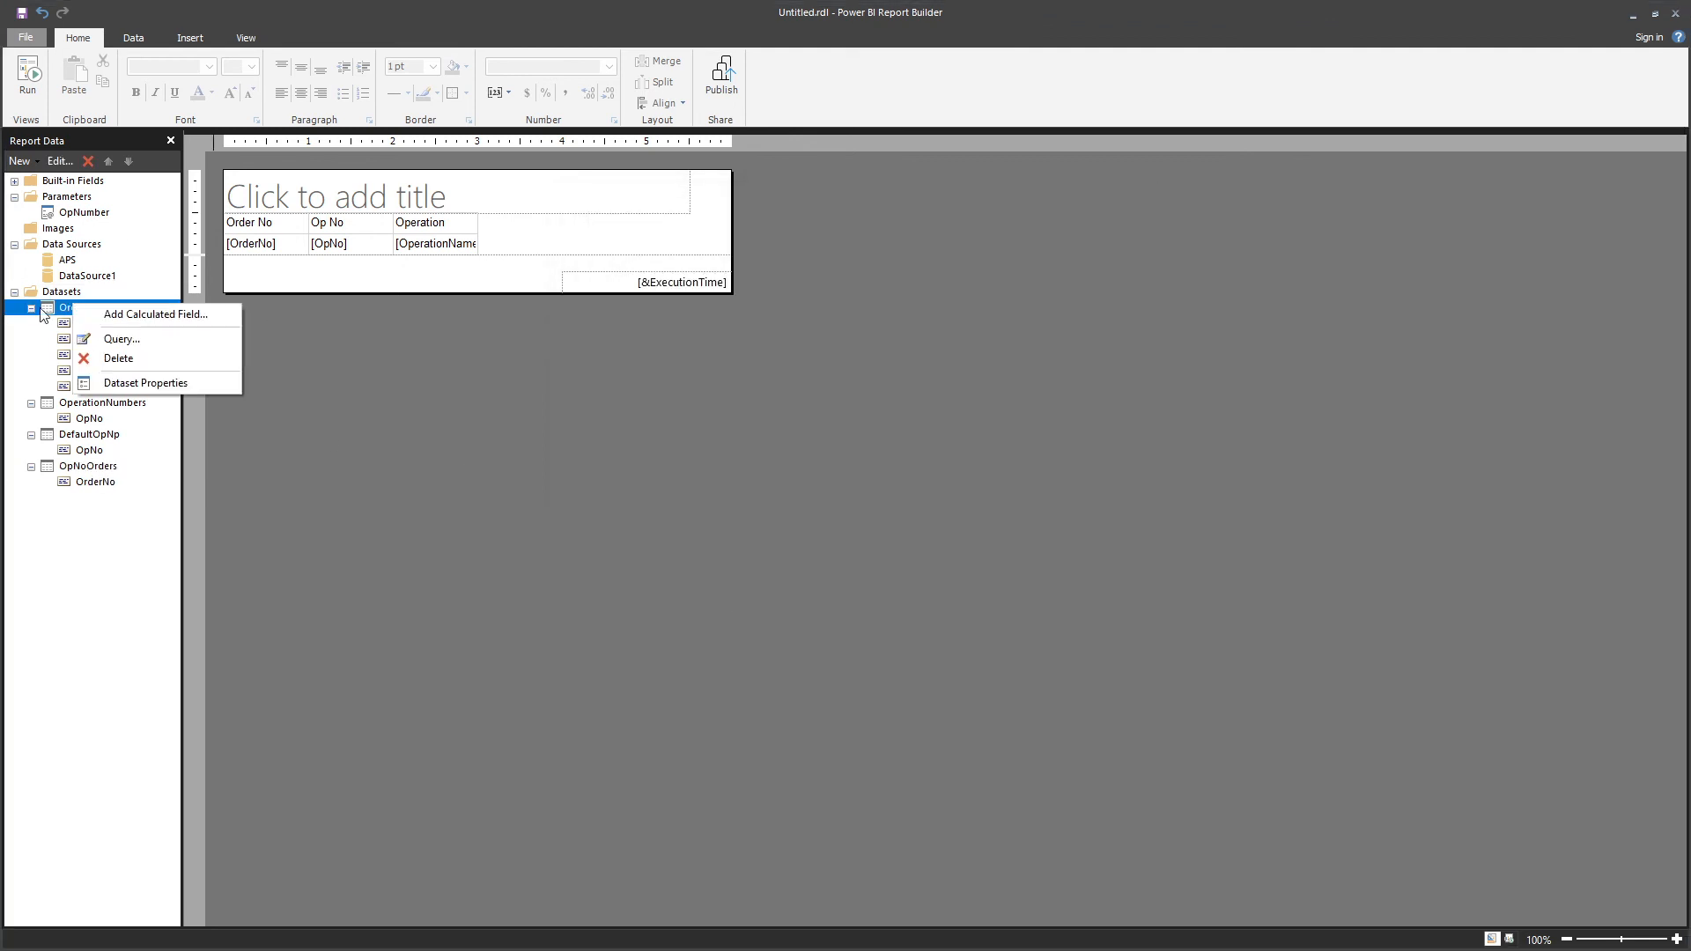
click(123, 340)
drag(623, 320, 631, 481)
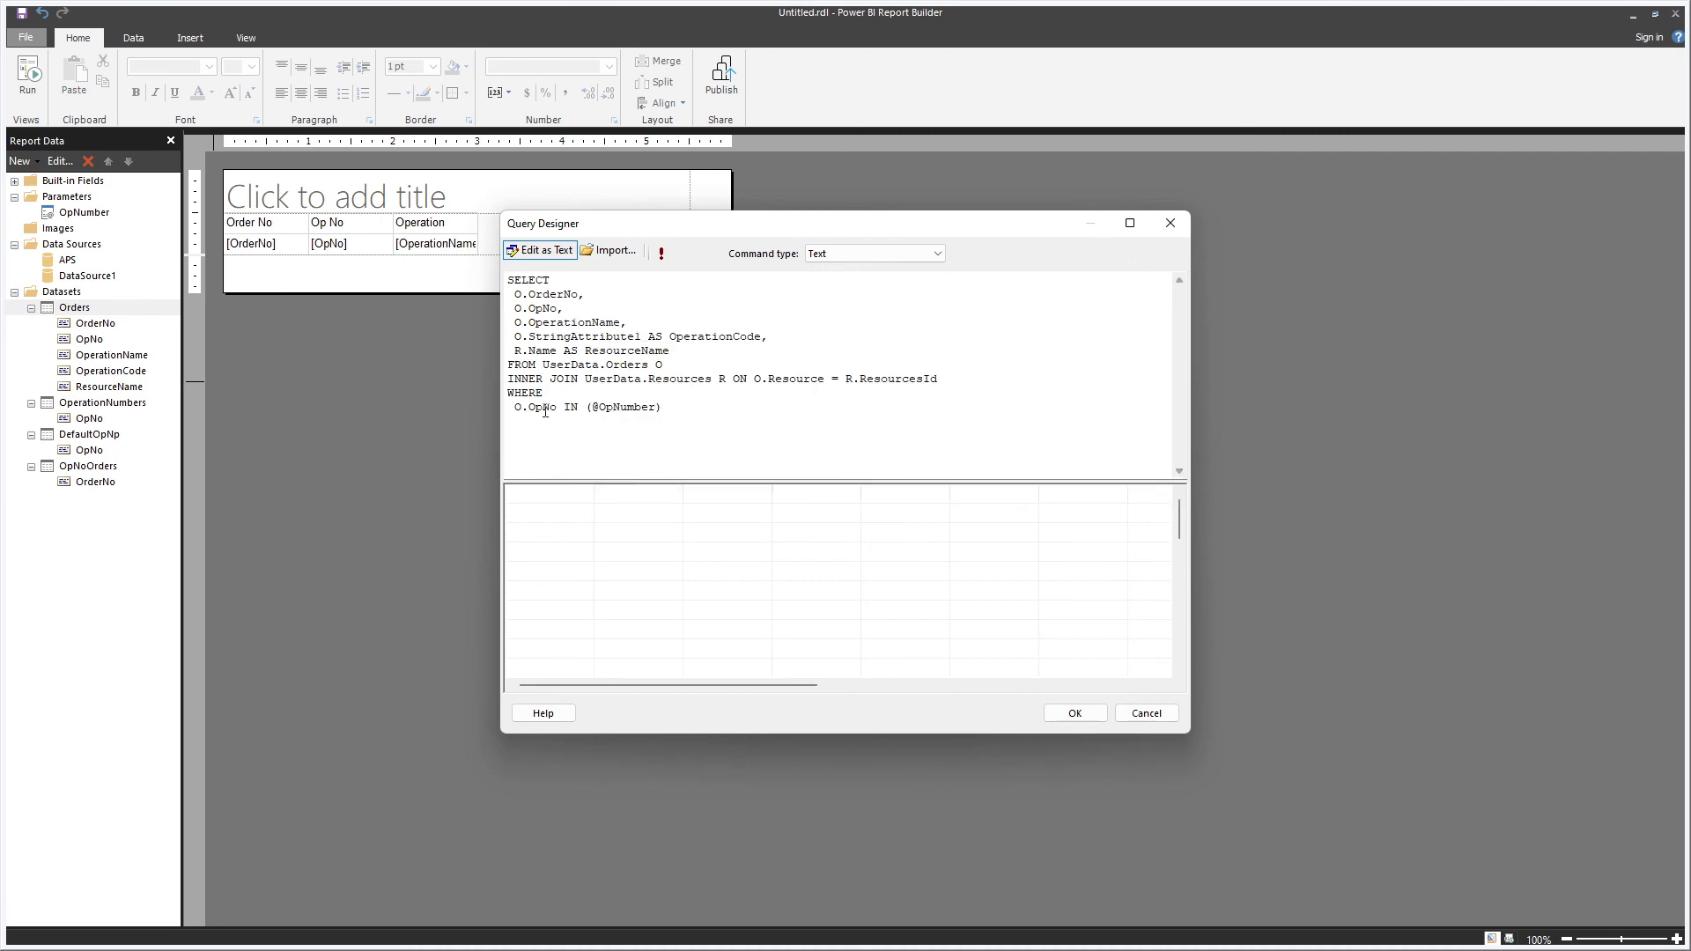
double_click(564, 294)
key(ctrl+c)
drag(579, 295, 524, 293)
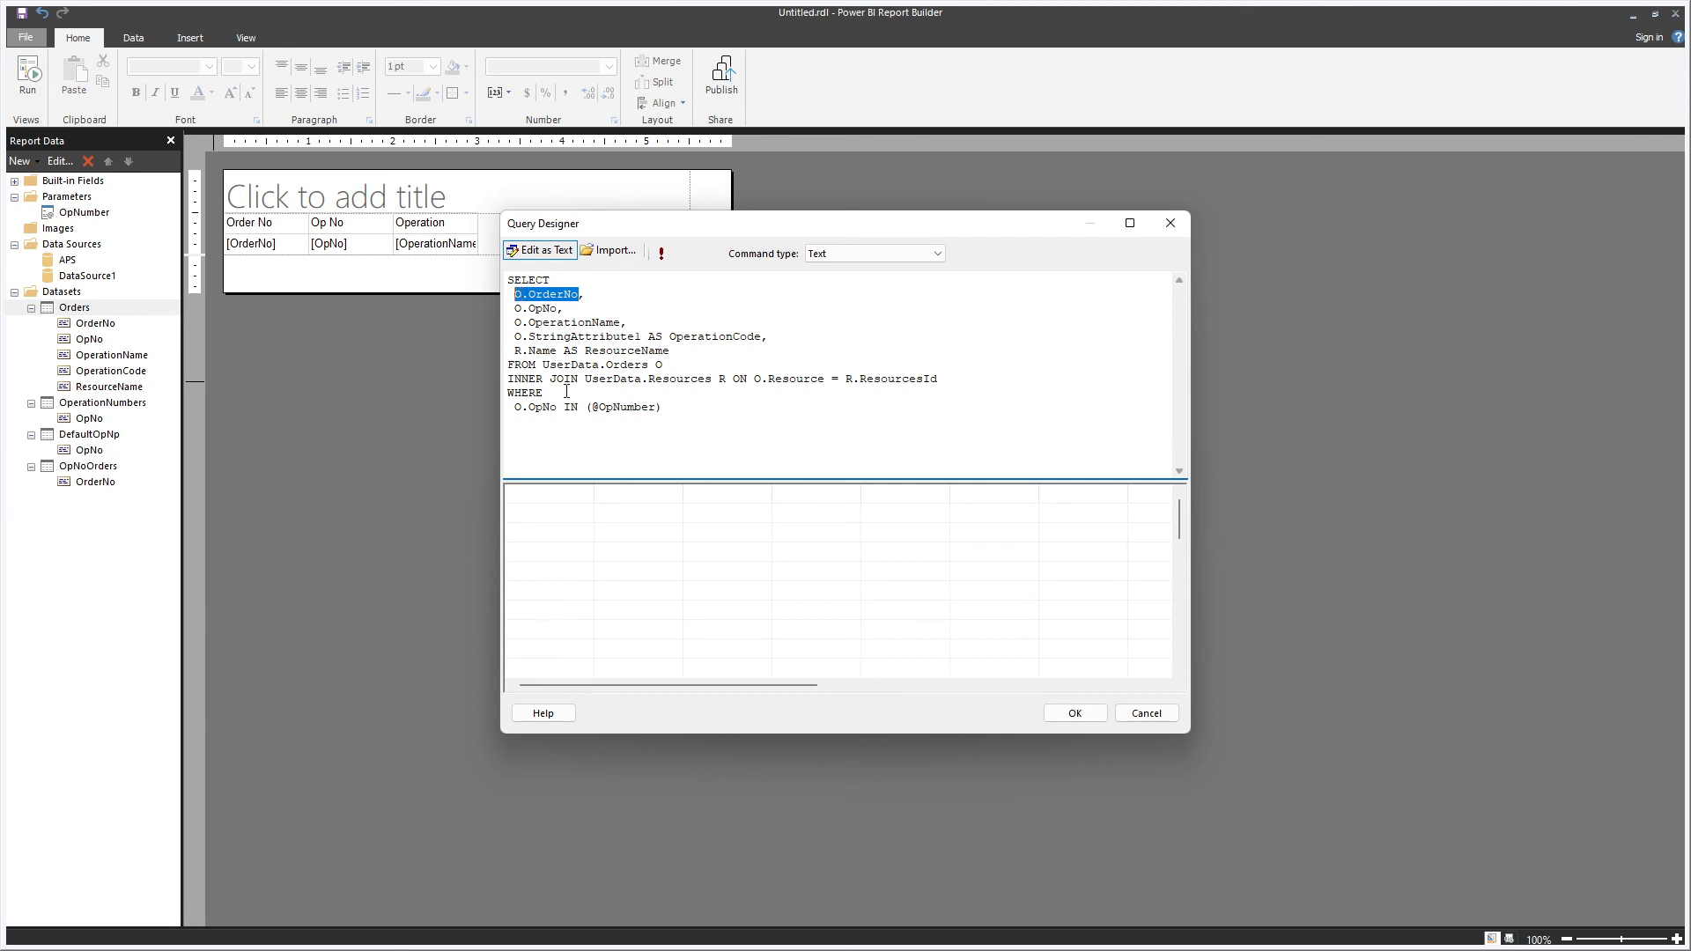
drag(561, 408, 514, 408)
key(ctrl+v)
drag(677, 407, 623, 407)
text(Order)
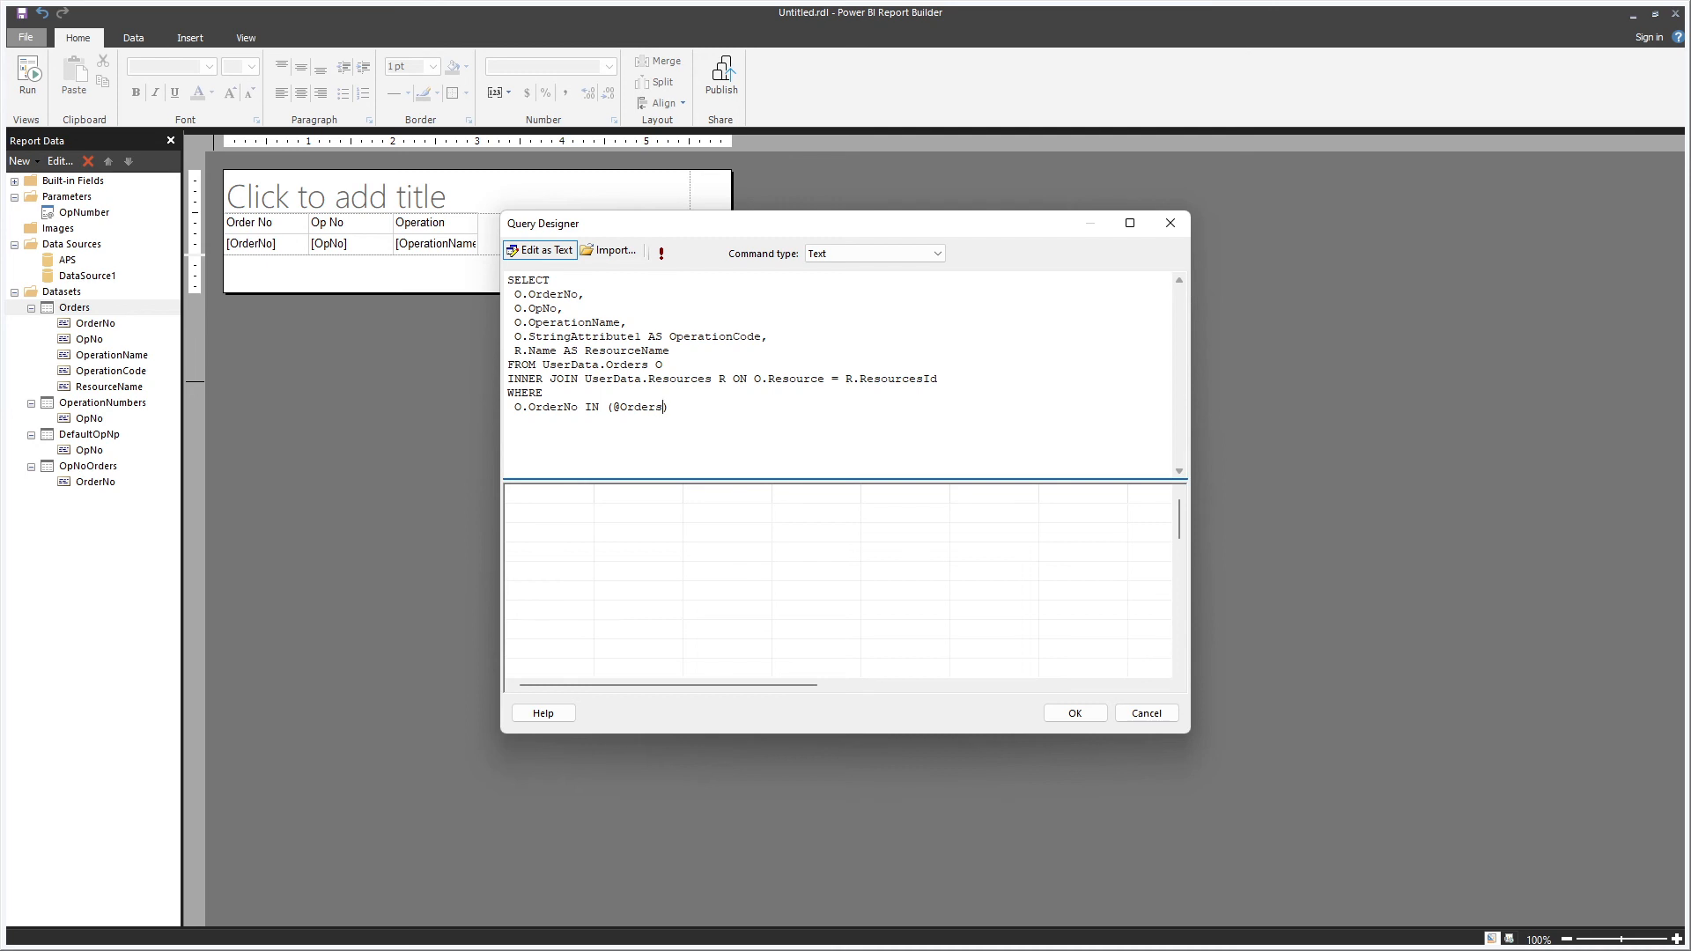
click(660, 256)
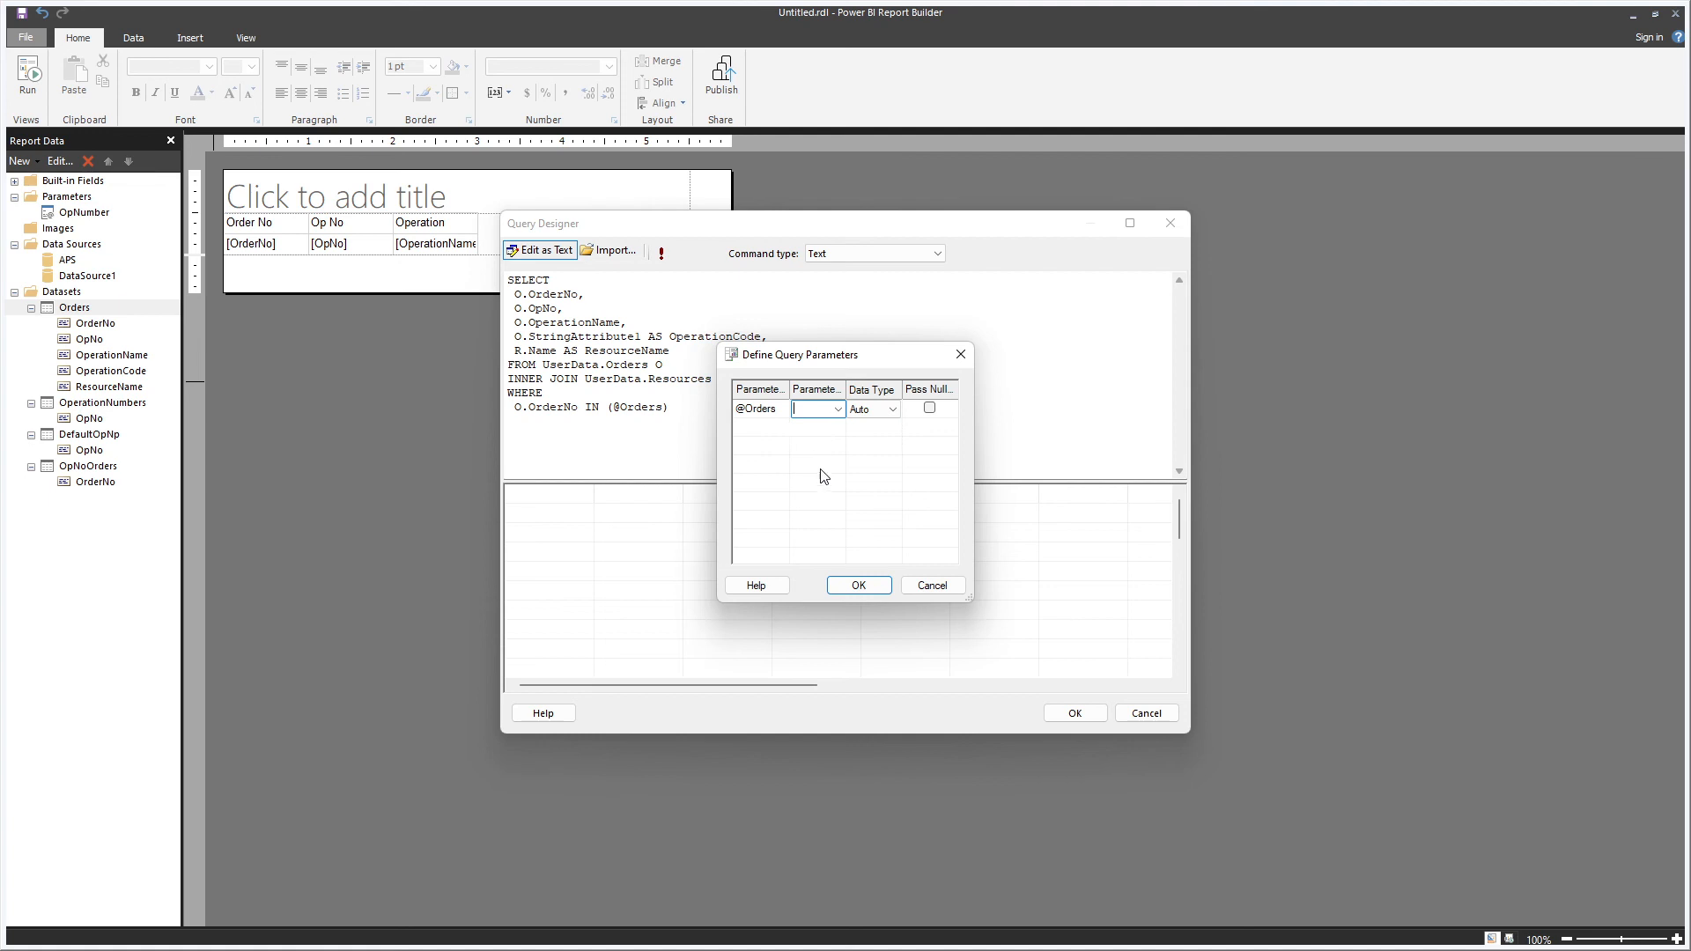
click(881, 587)
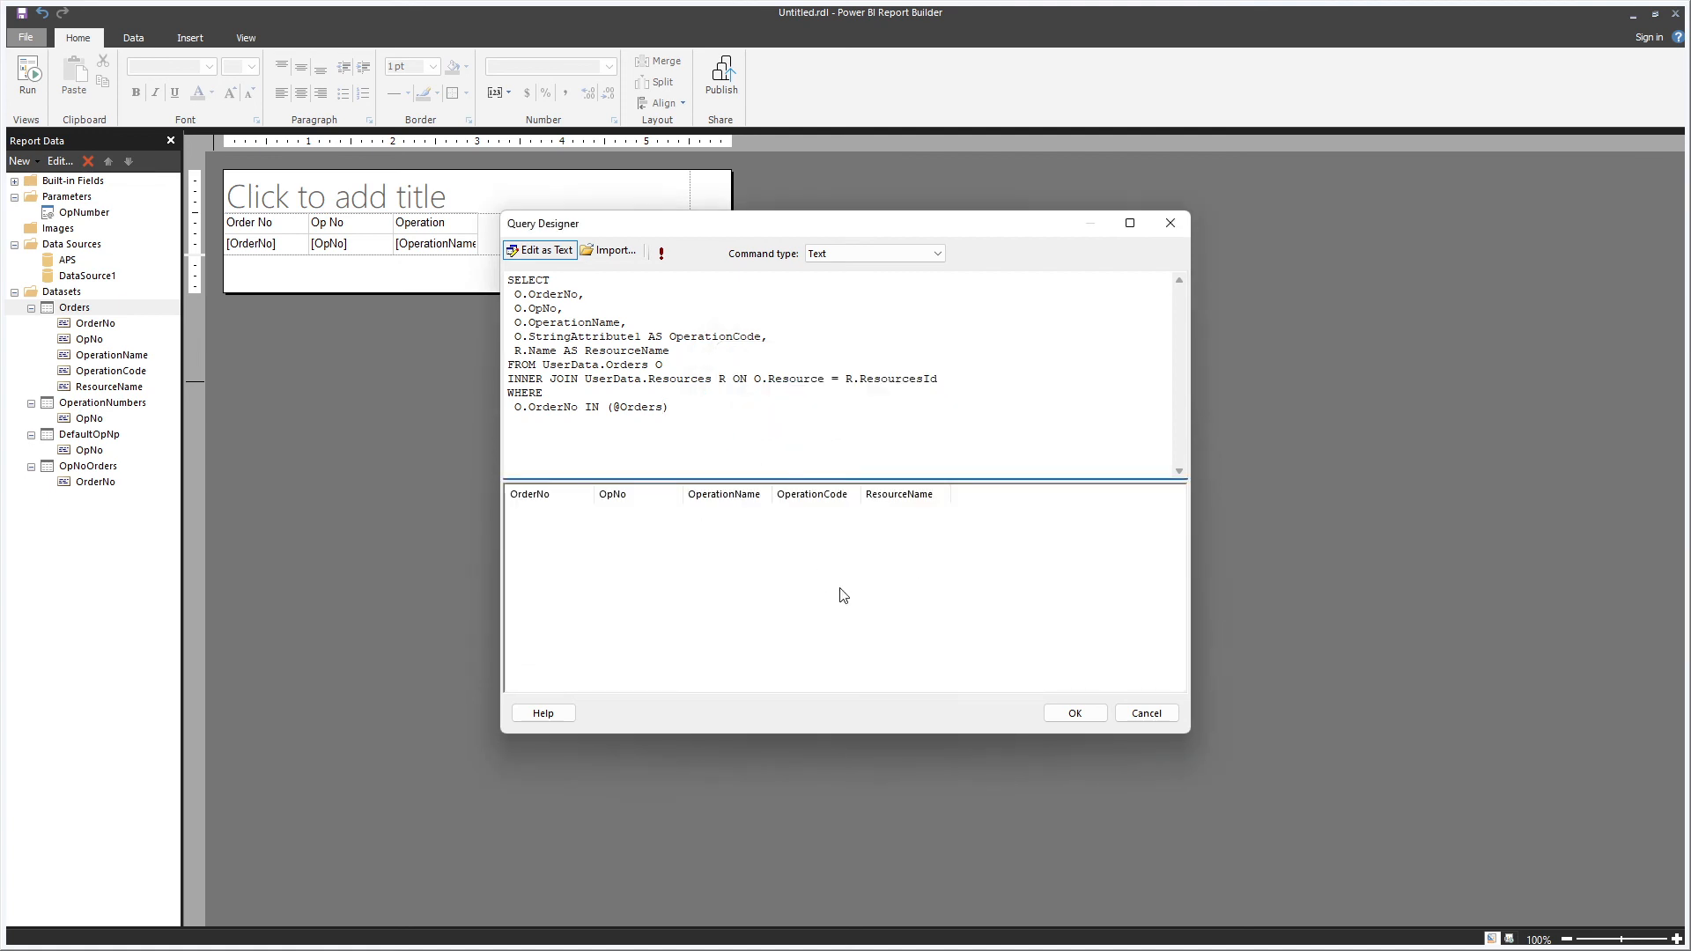
click(1062, 714)
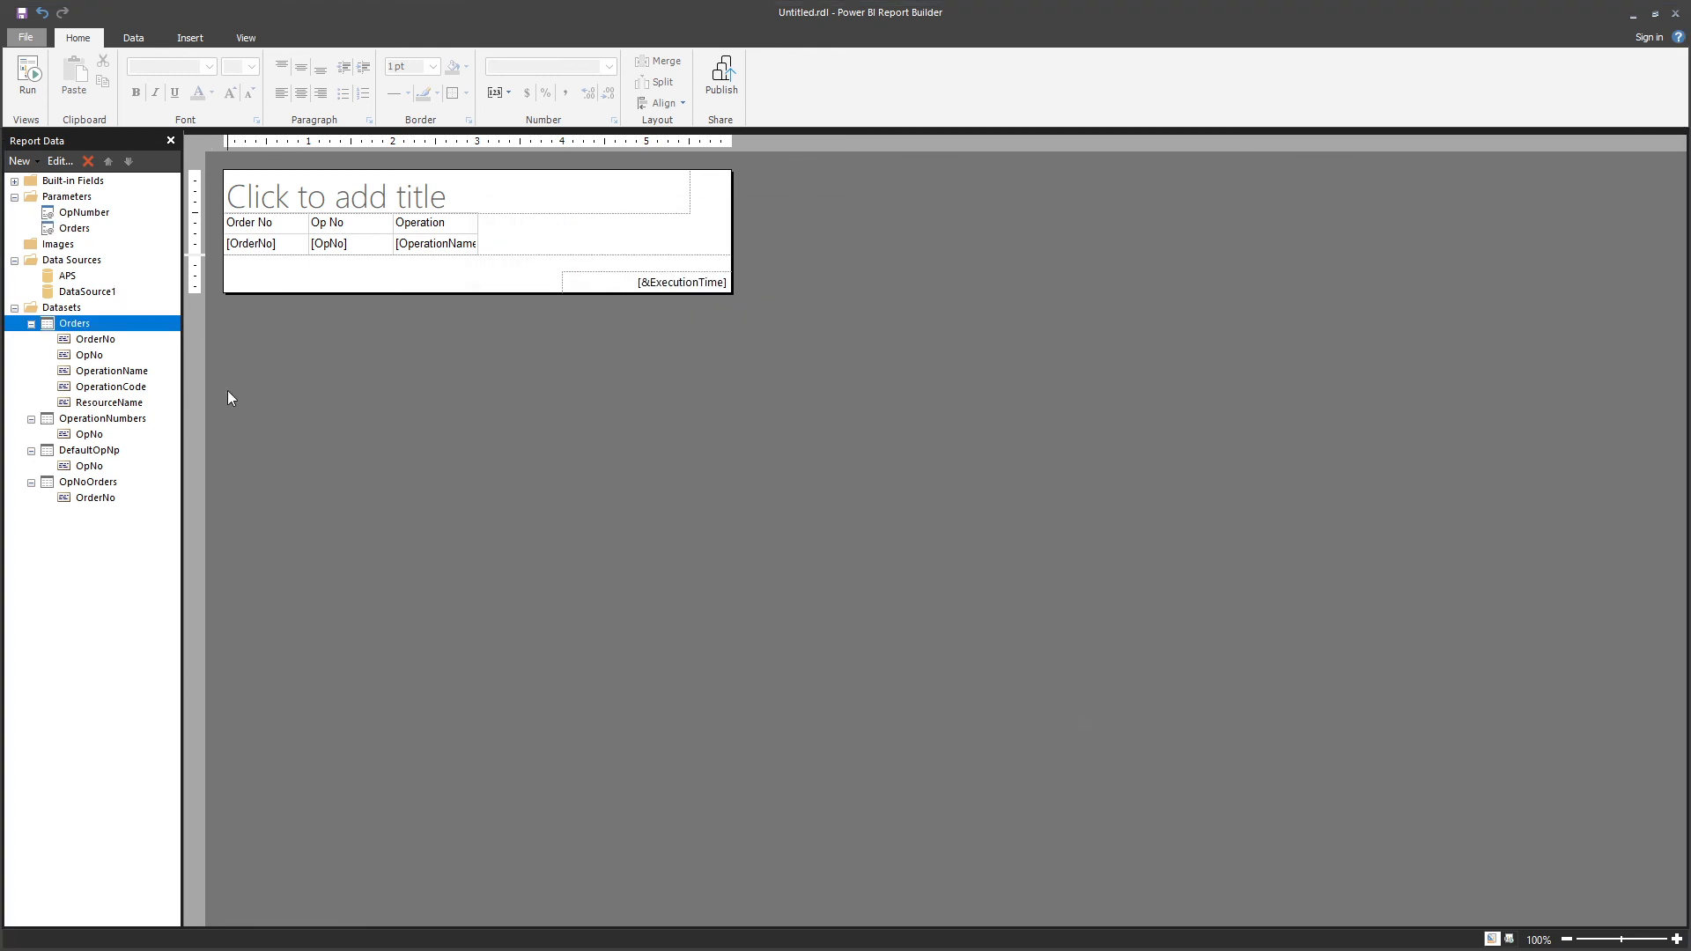
- Examine the filter conditions in the OpNoOrders and Orders dataset queries, and leave both as they are
click(88, 214)
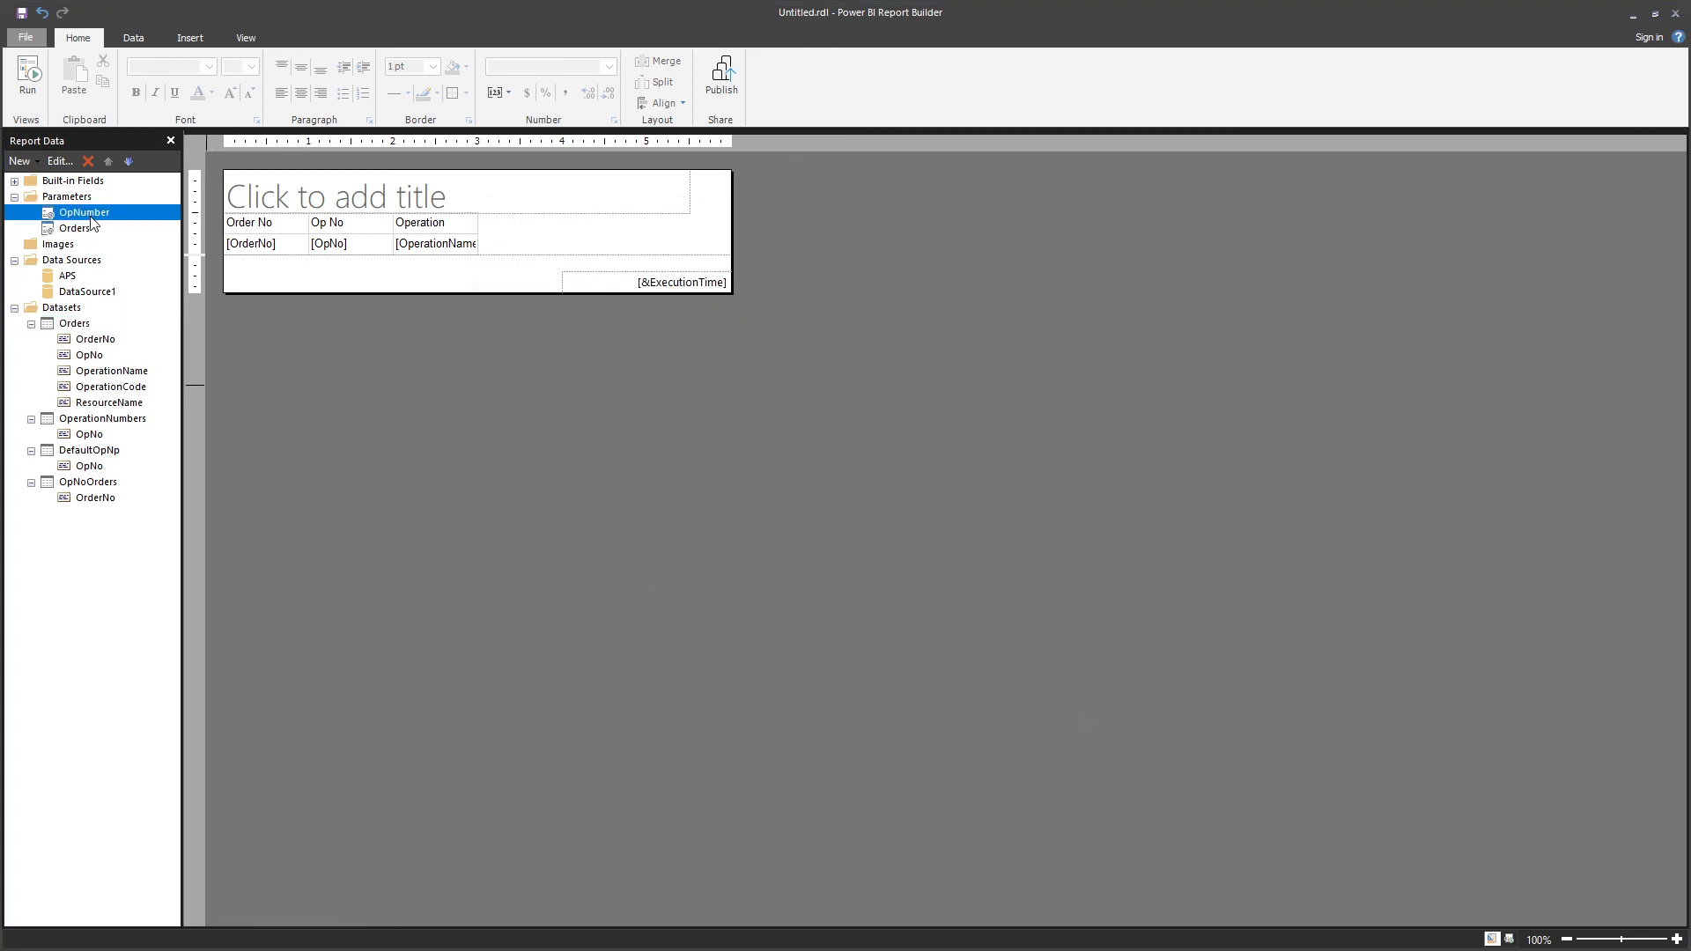
click(100, 484)
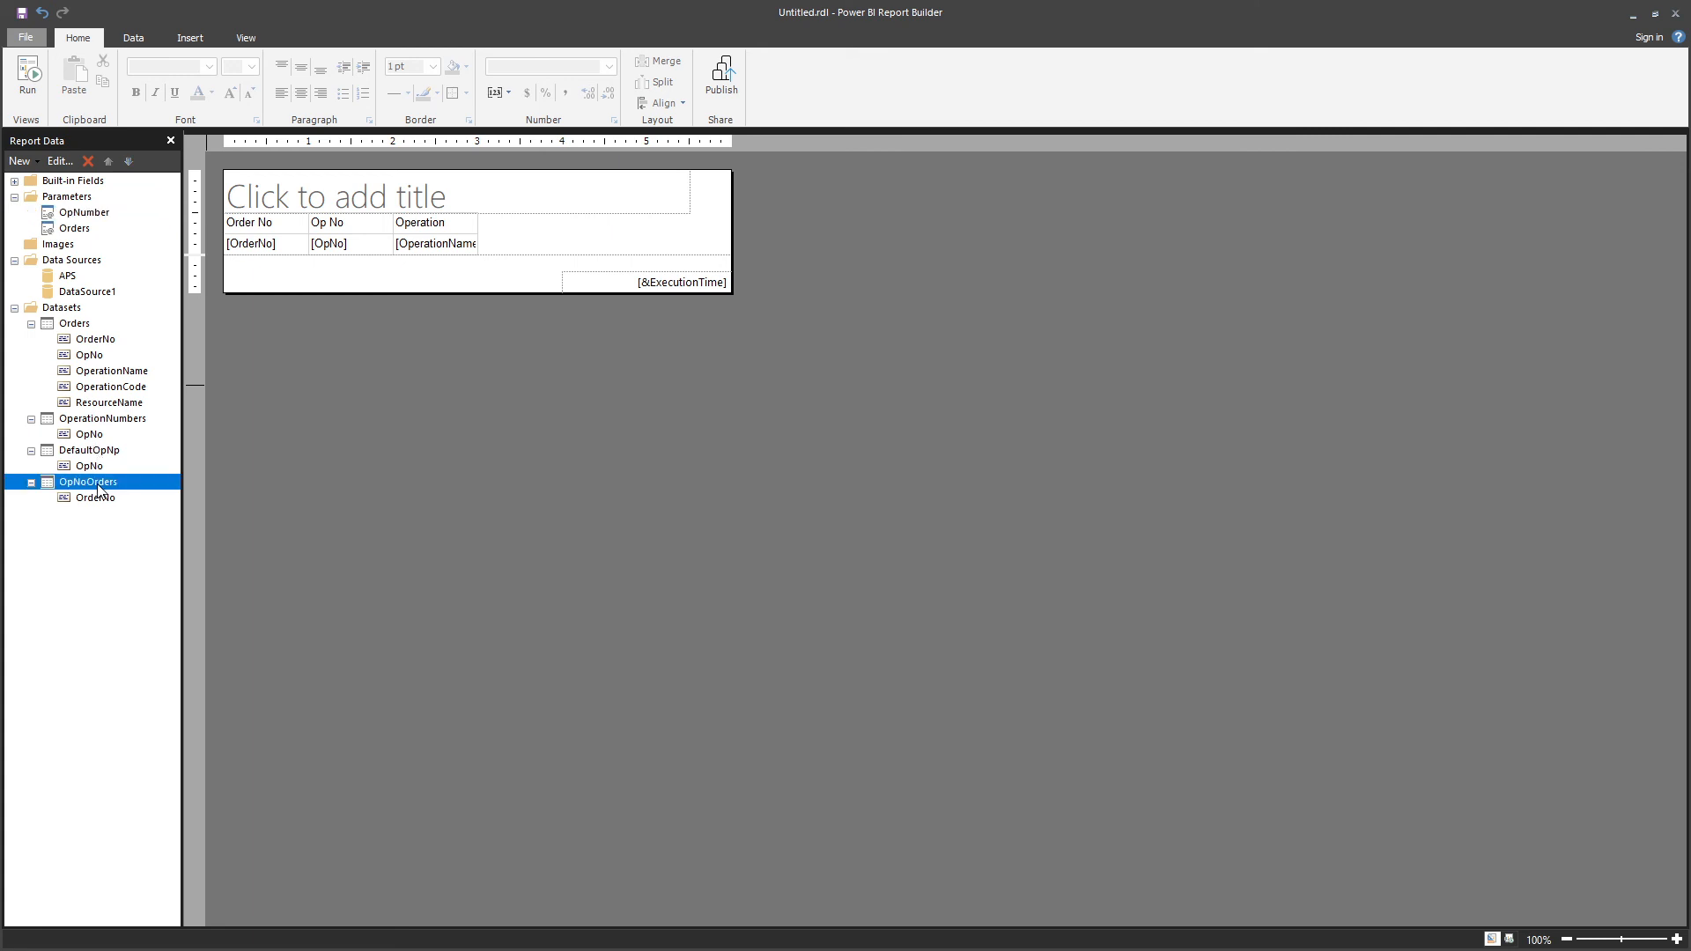
right_click(98, 487)
click(132, 518)
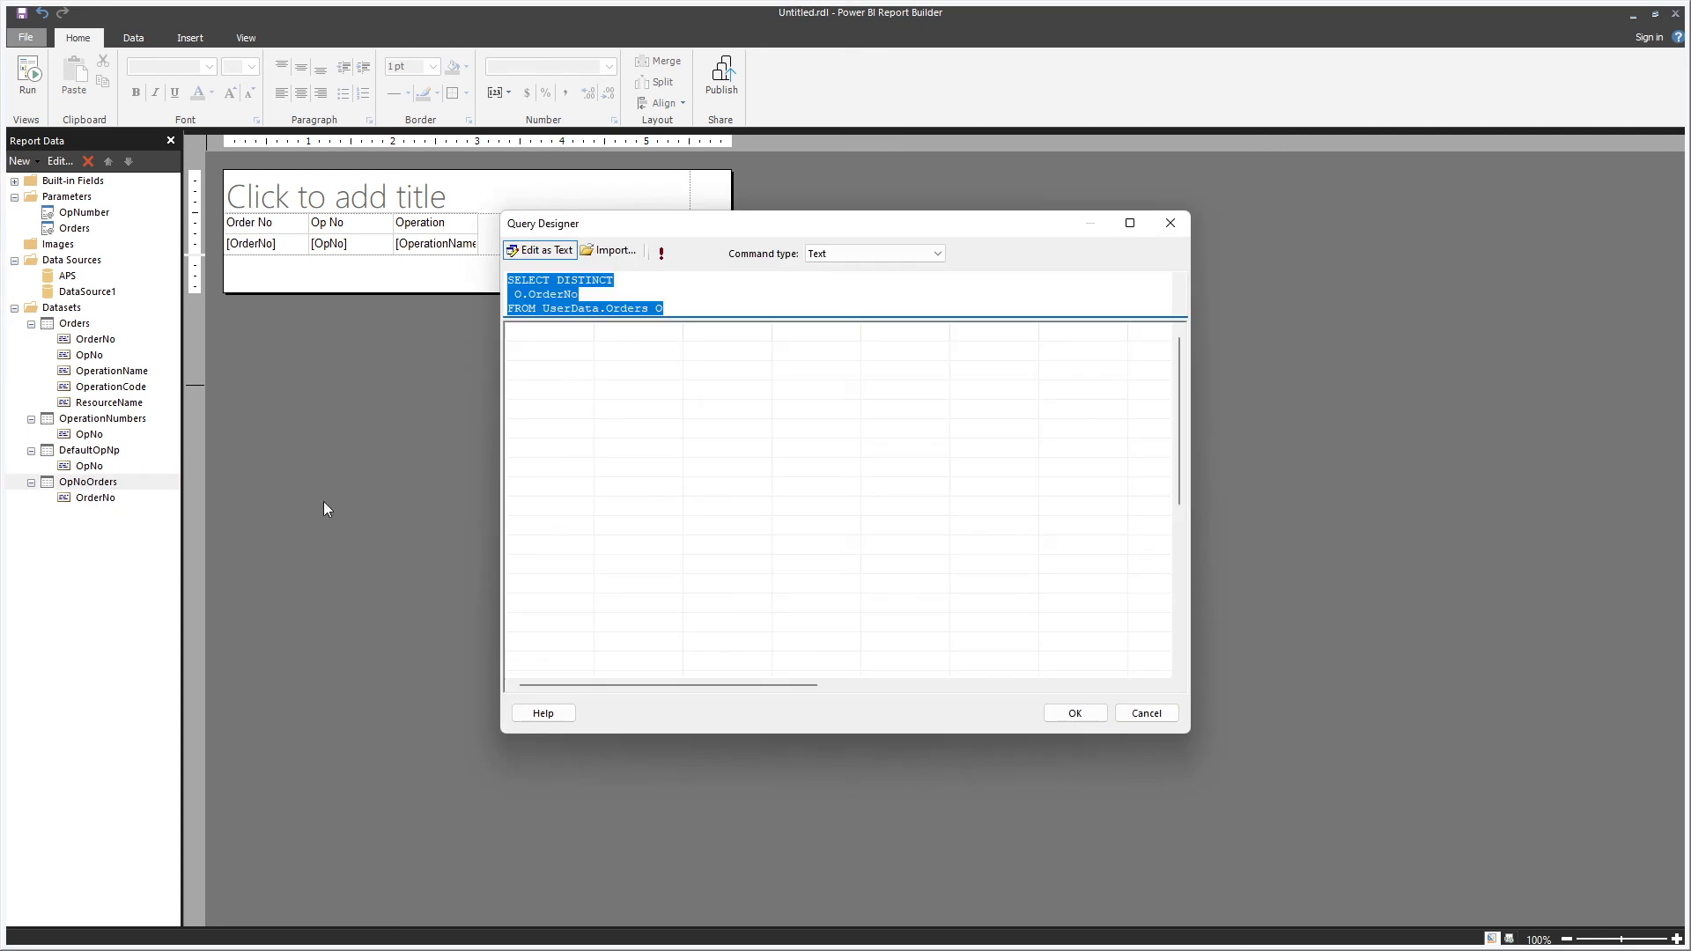
drag(649, 317, 475, 253)
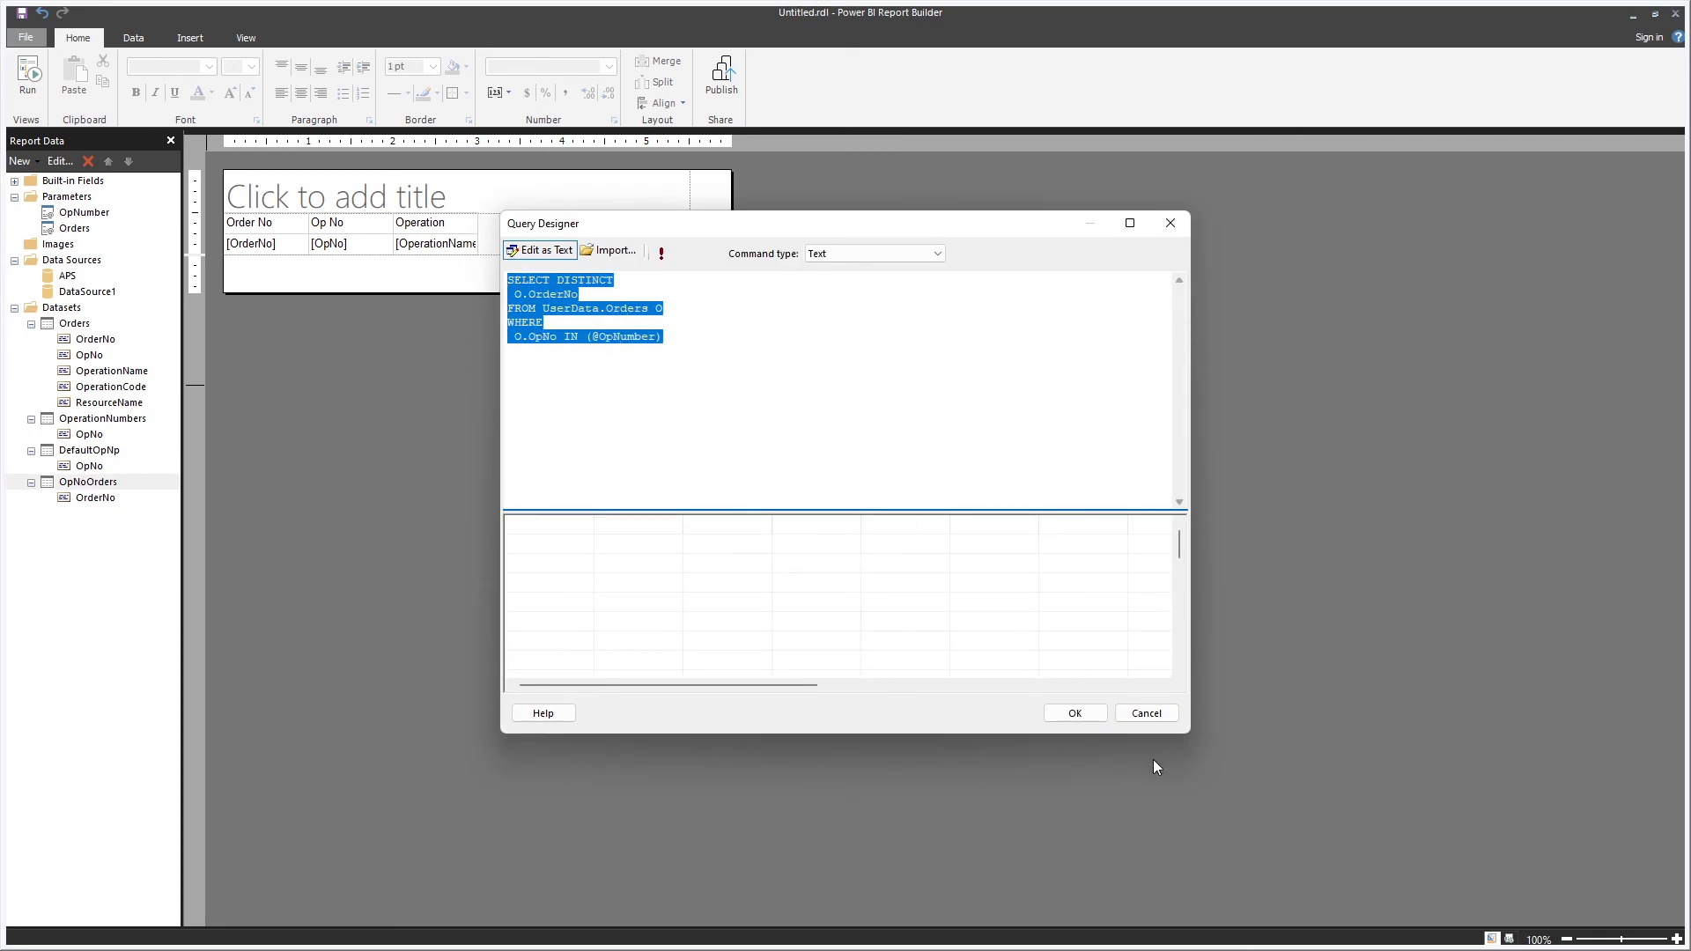
click(1097, 714)
right_click(84, 329)
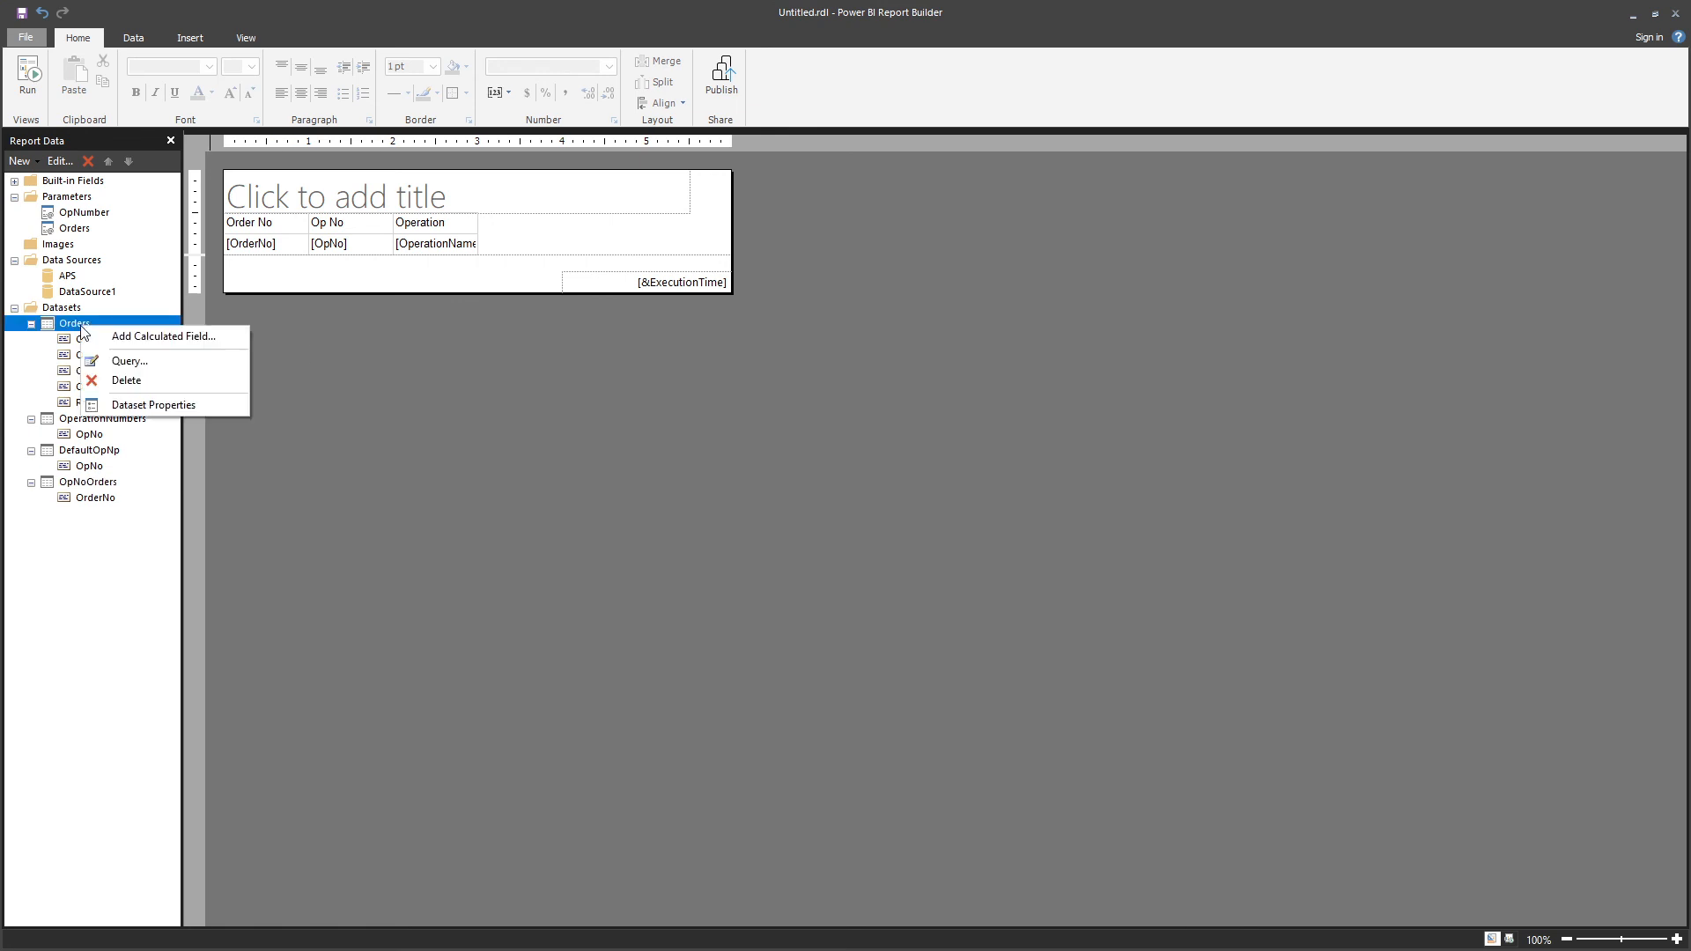
click(118, 363)
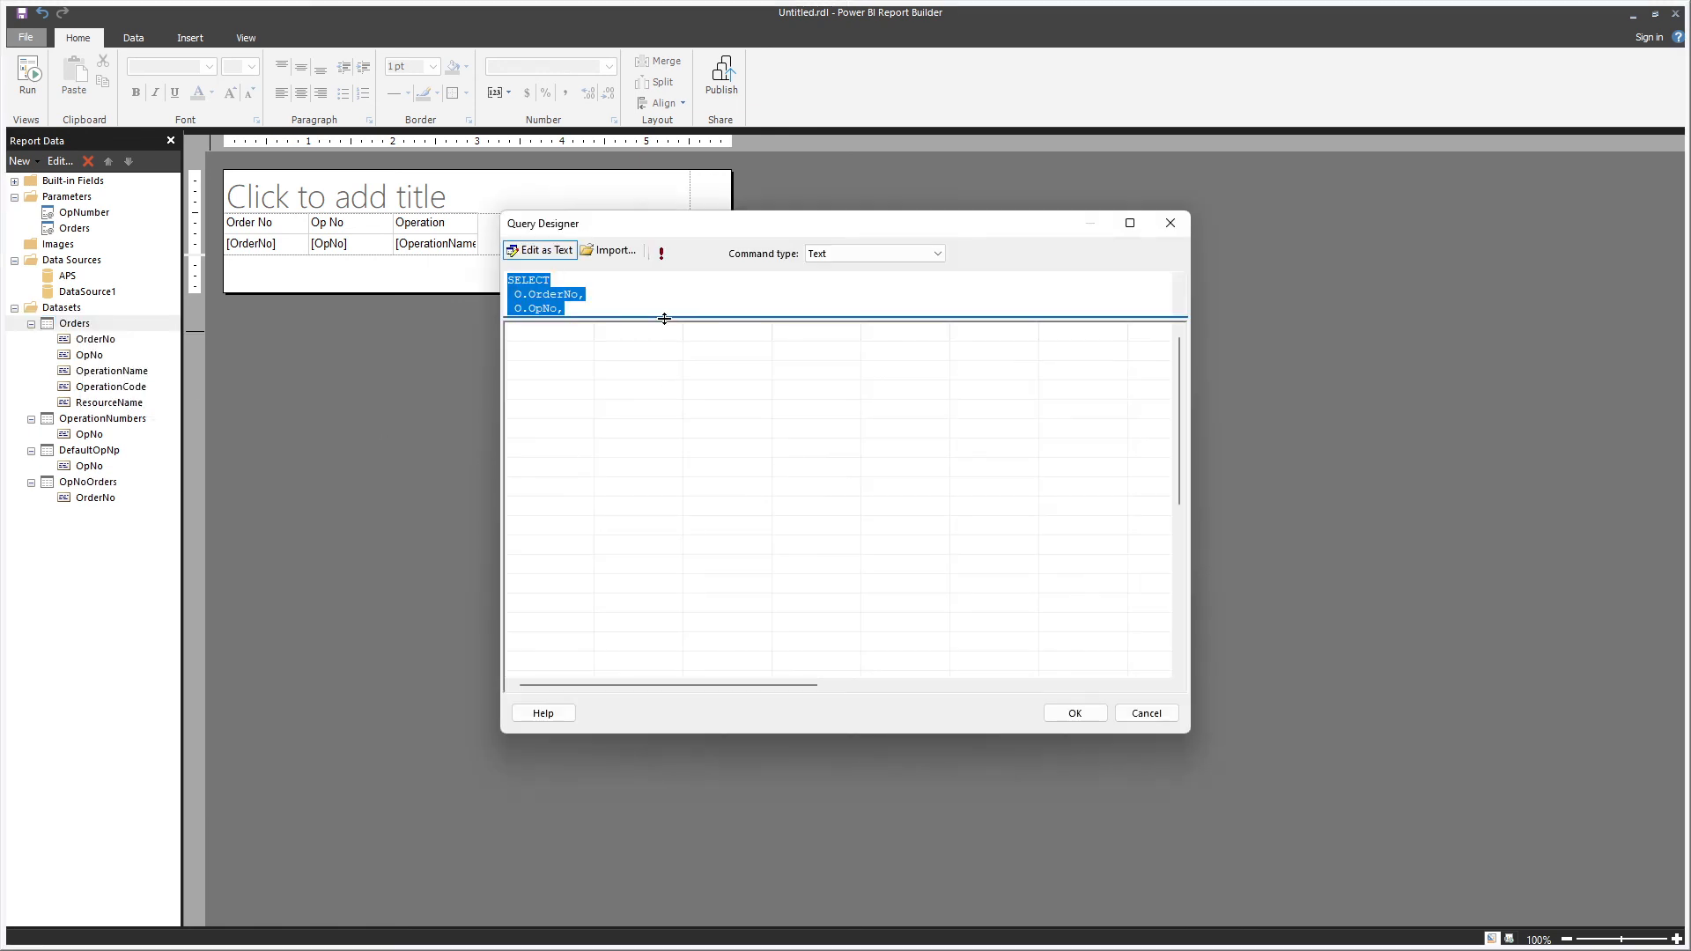
drag(665, 318, 661, 525)
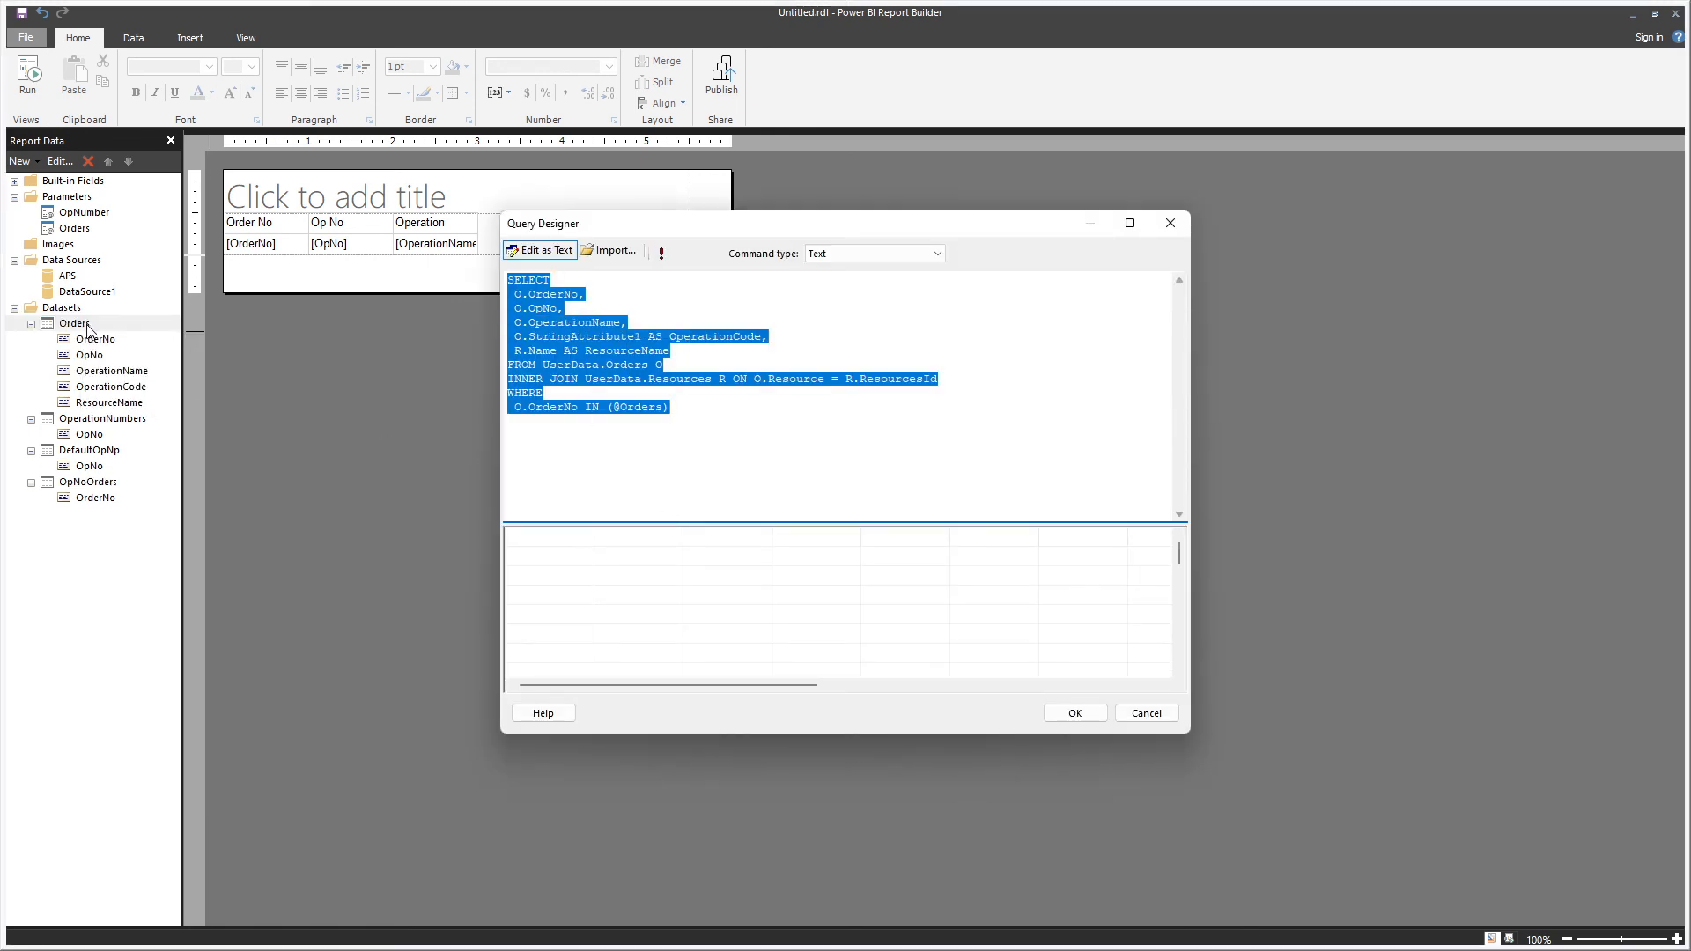
click(663, 408)
drag(665, 408, 616, 409)
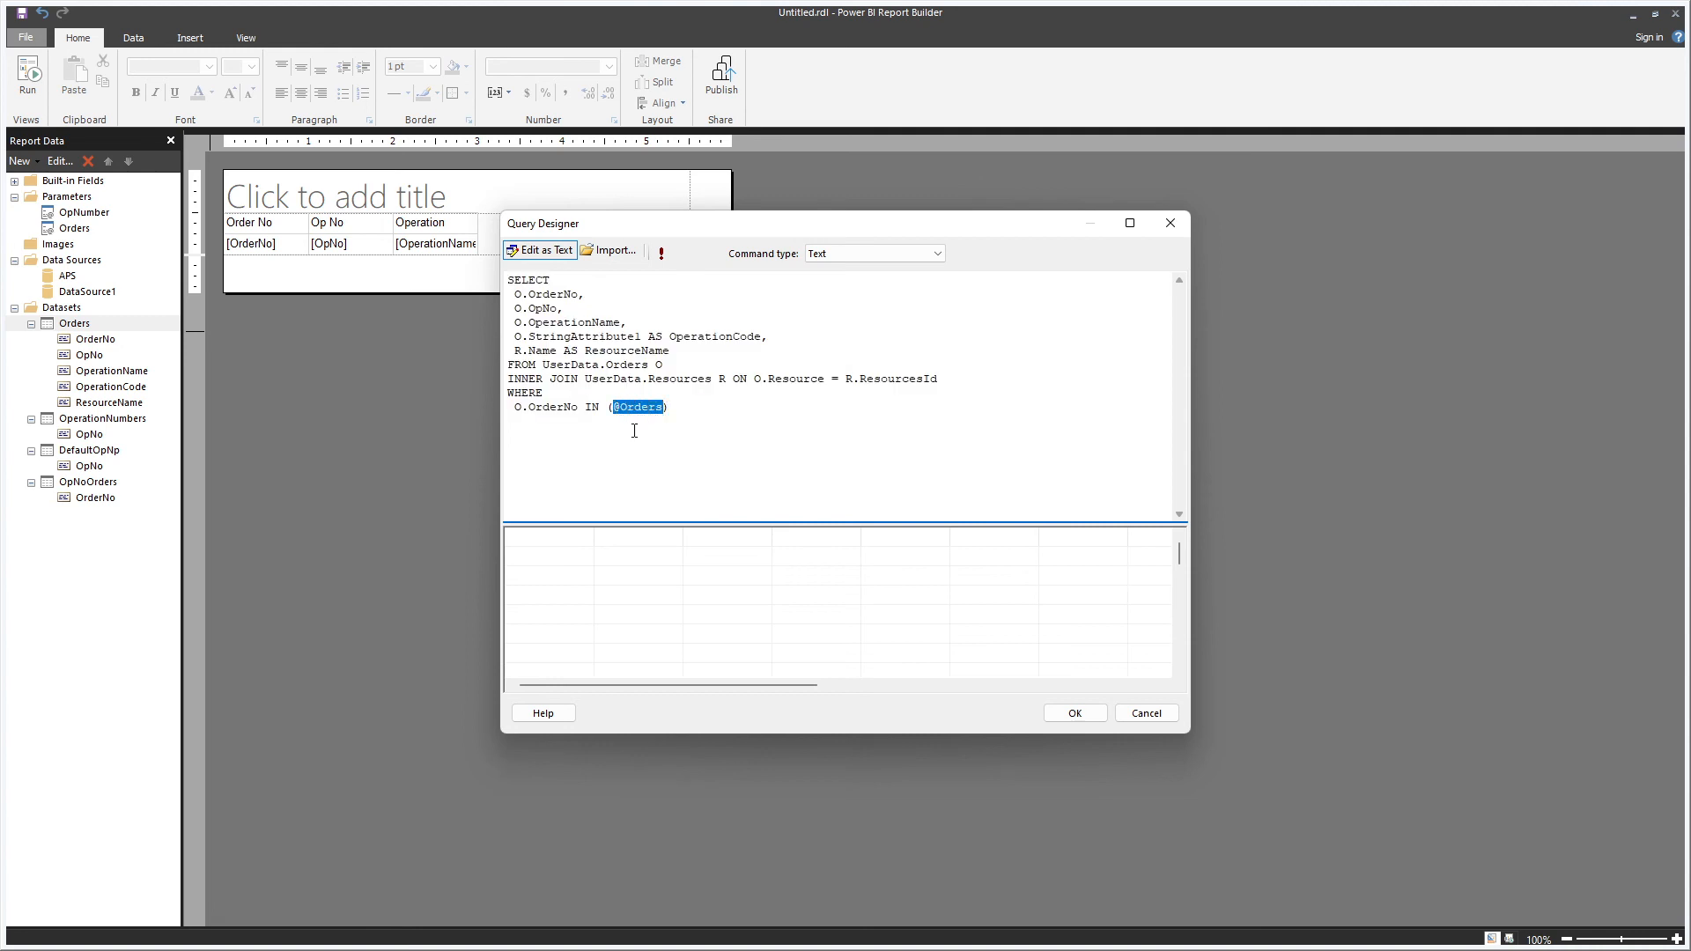
click(1074, 713)
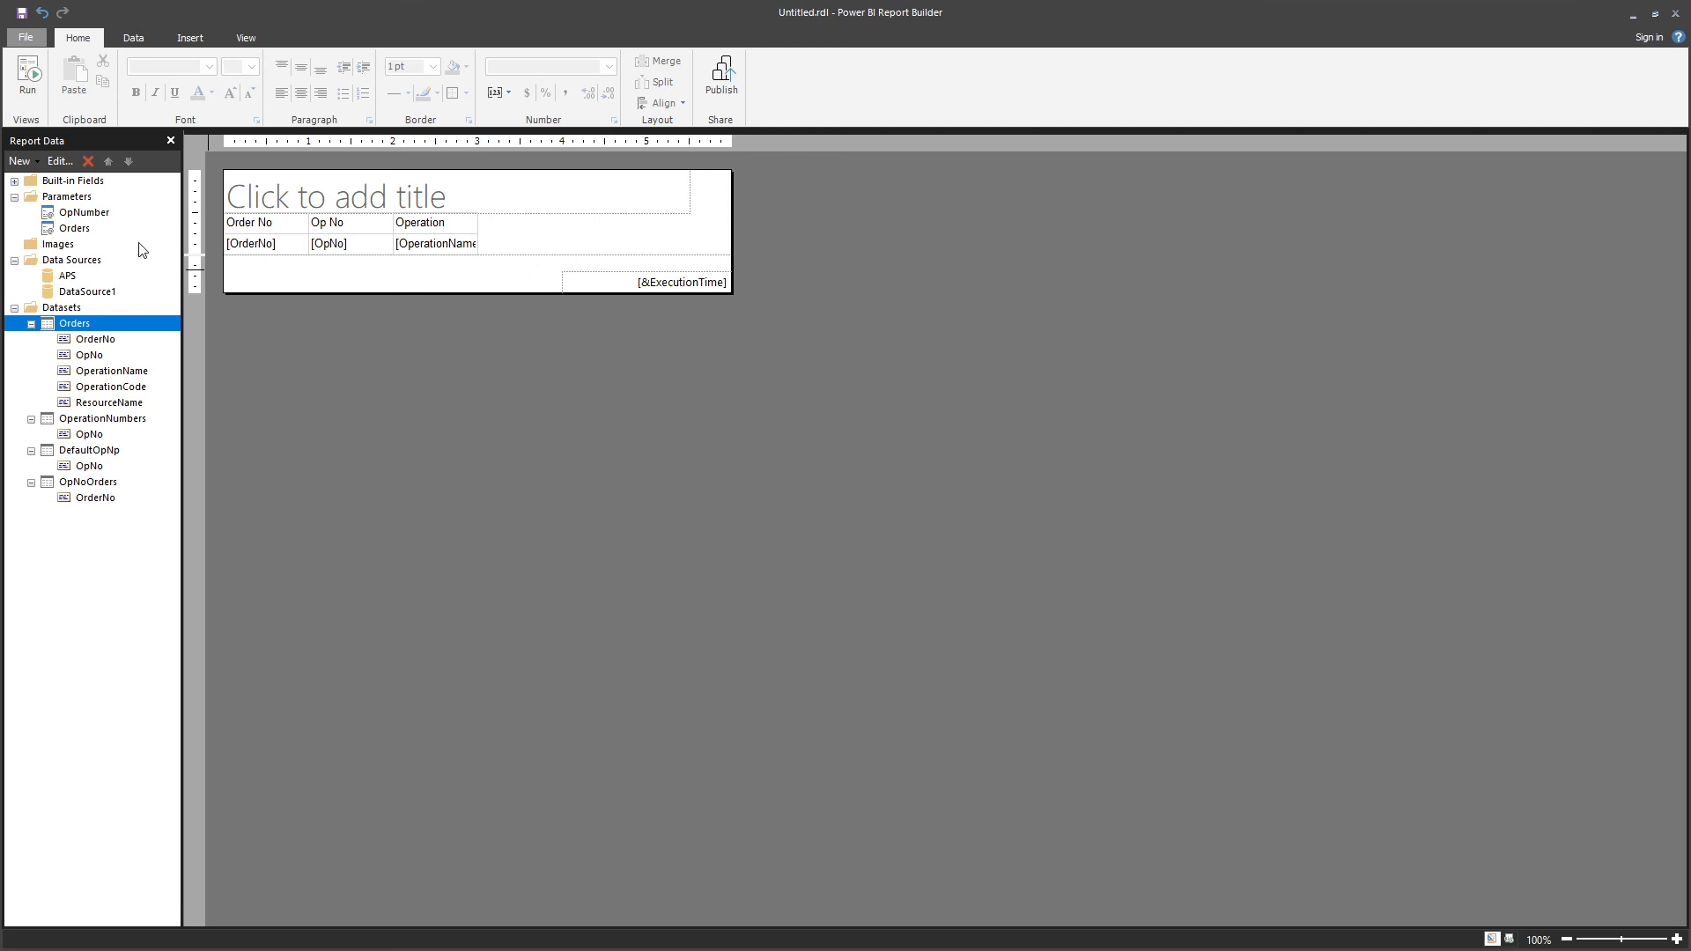
- Set the Orders parameter's available values to come from the OpNoOrders dataset, with OrderNo as value and label field
right_click(70, 228)
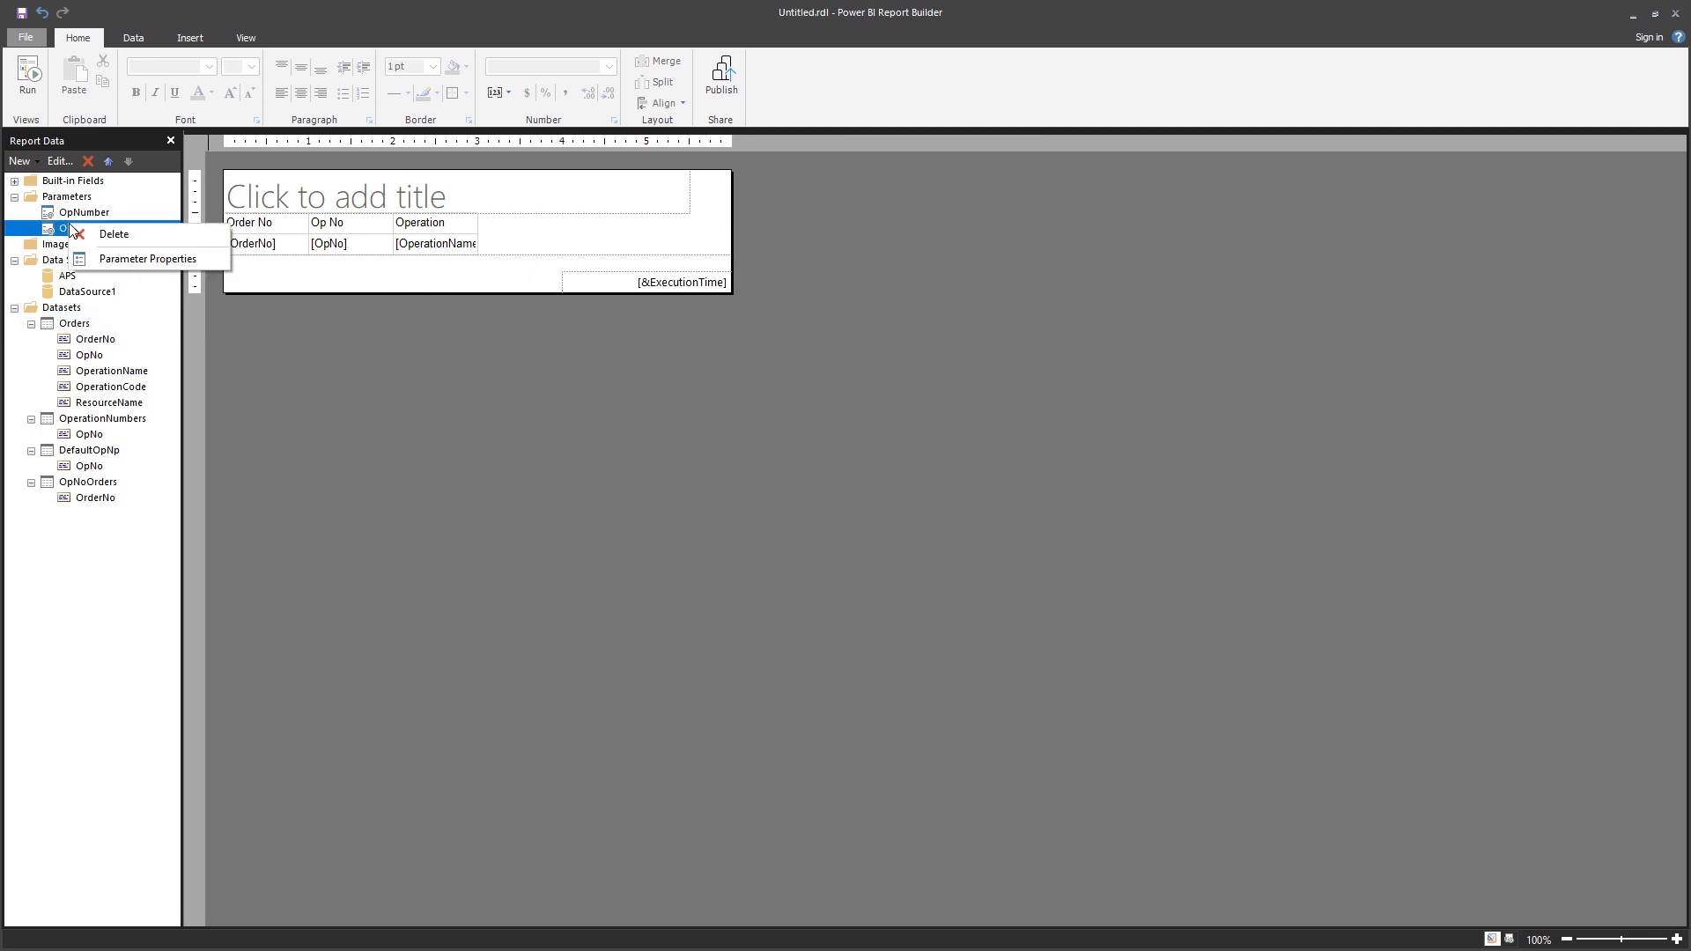
click(145, 258)
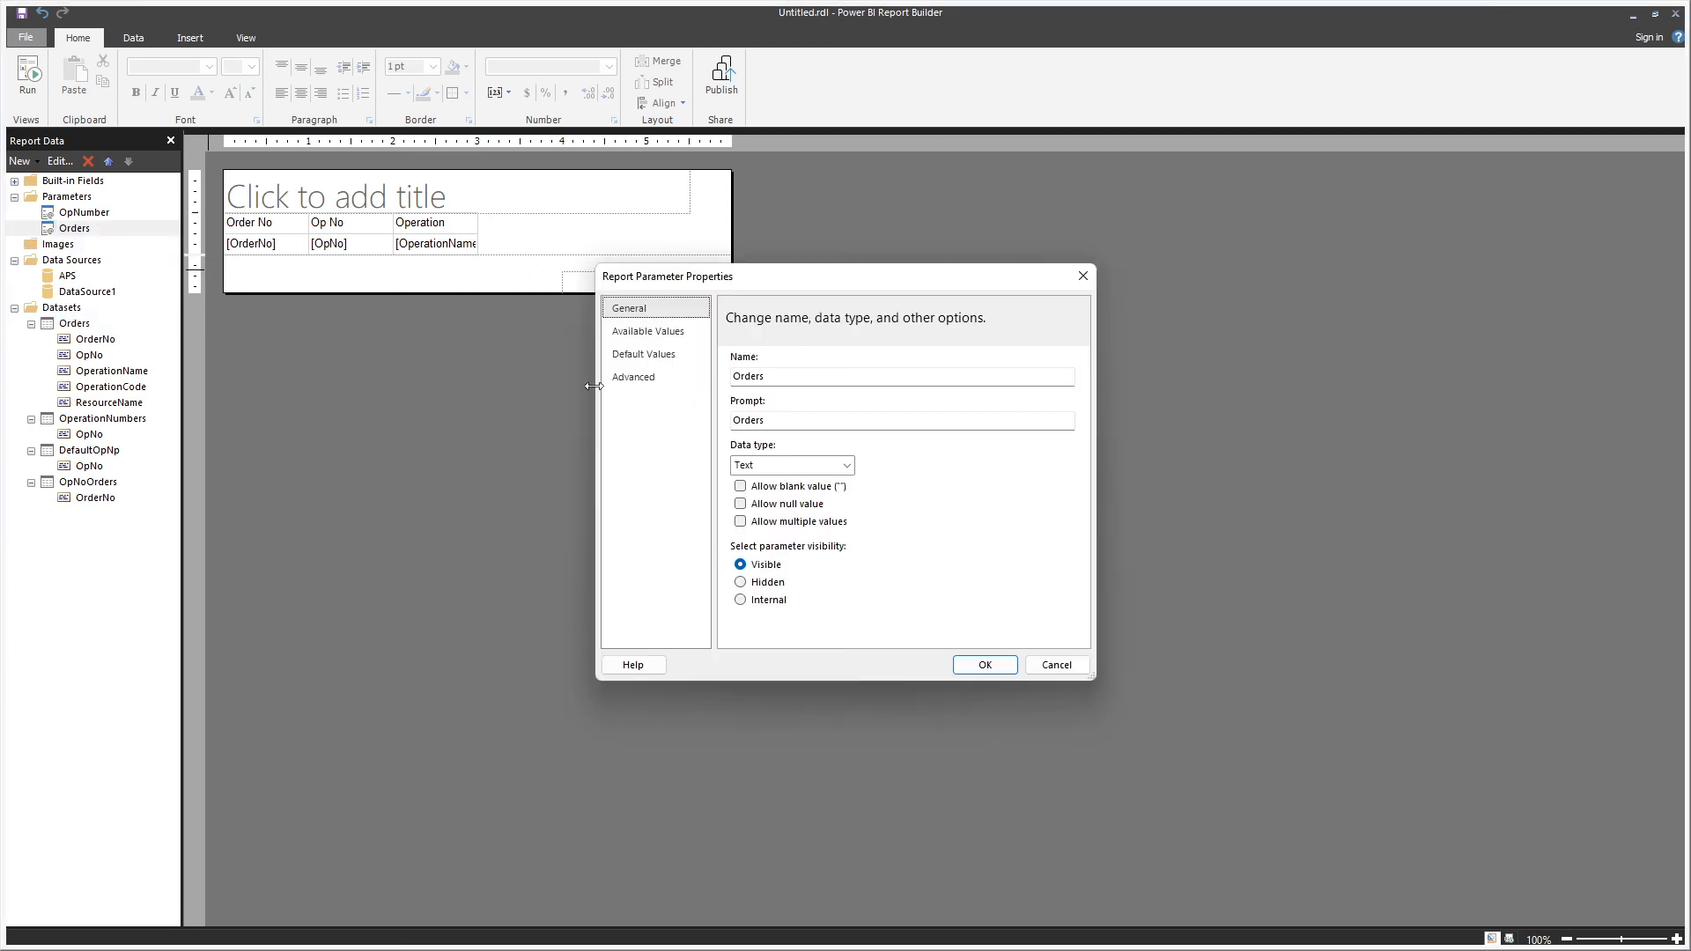
click(647, 331)
click(765, 412)
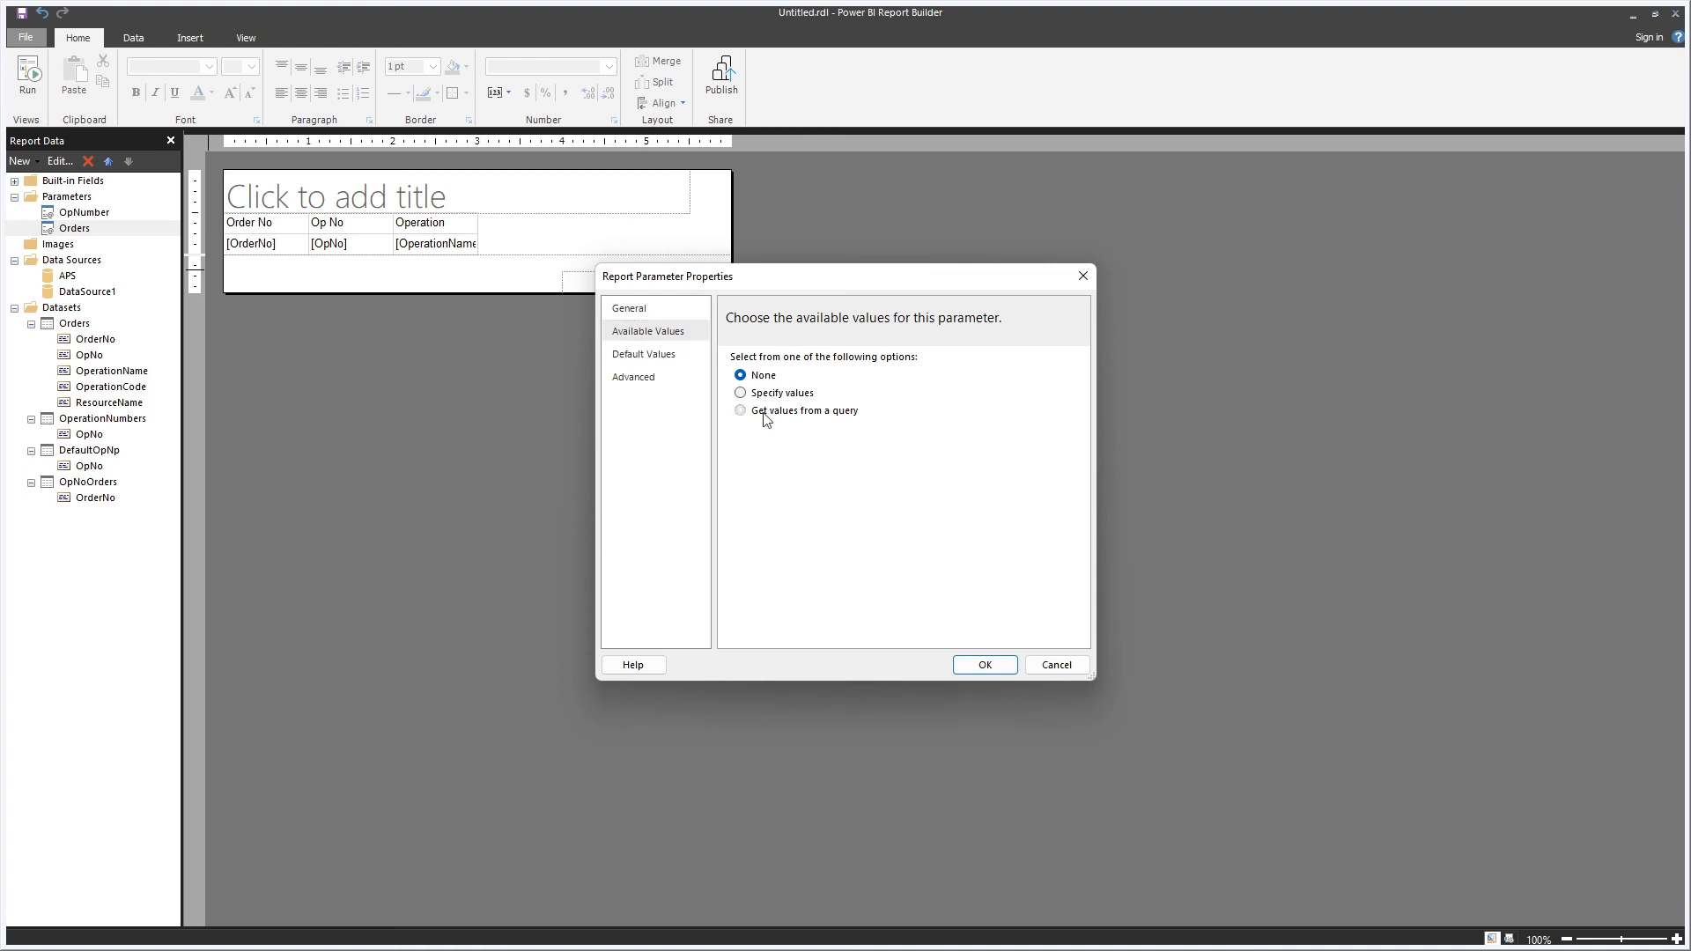
click(779, 467)
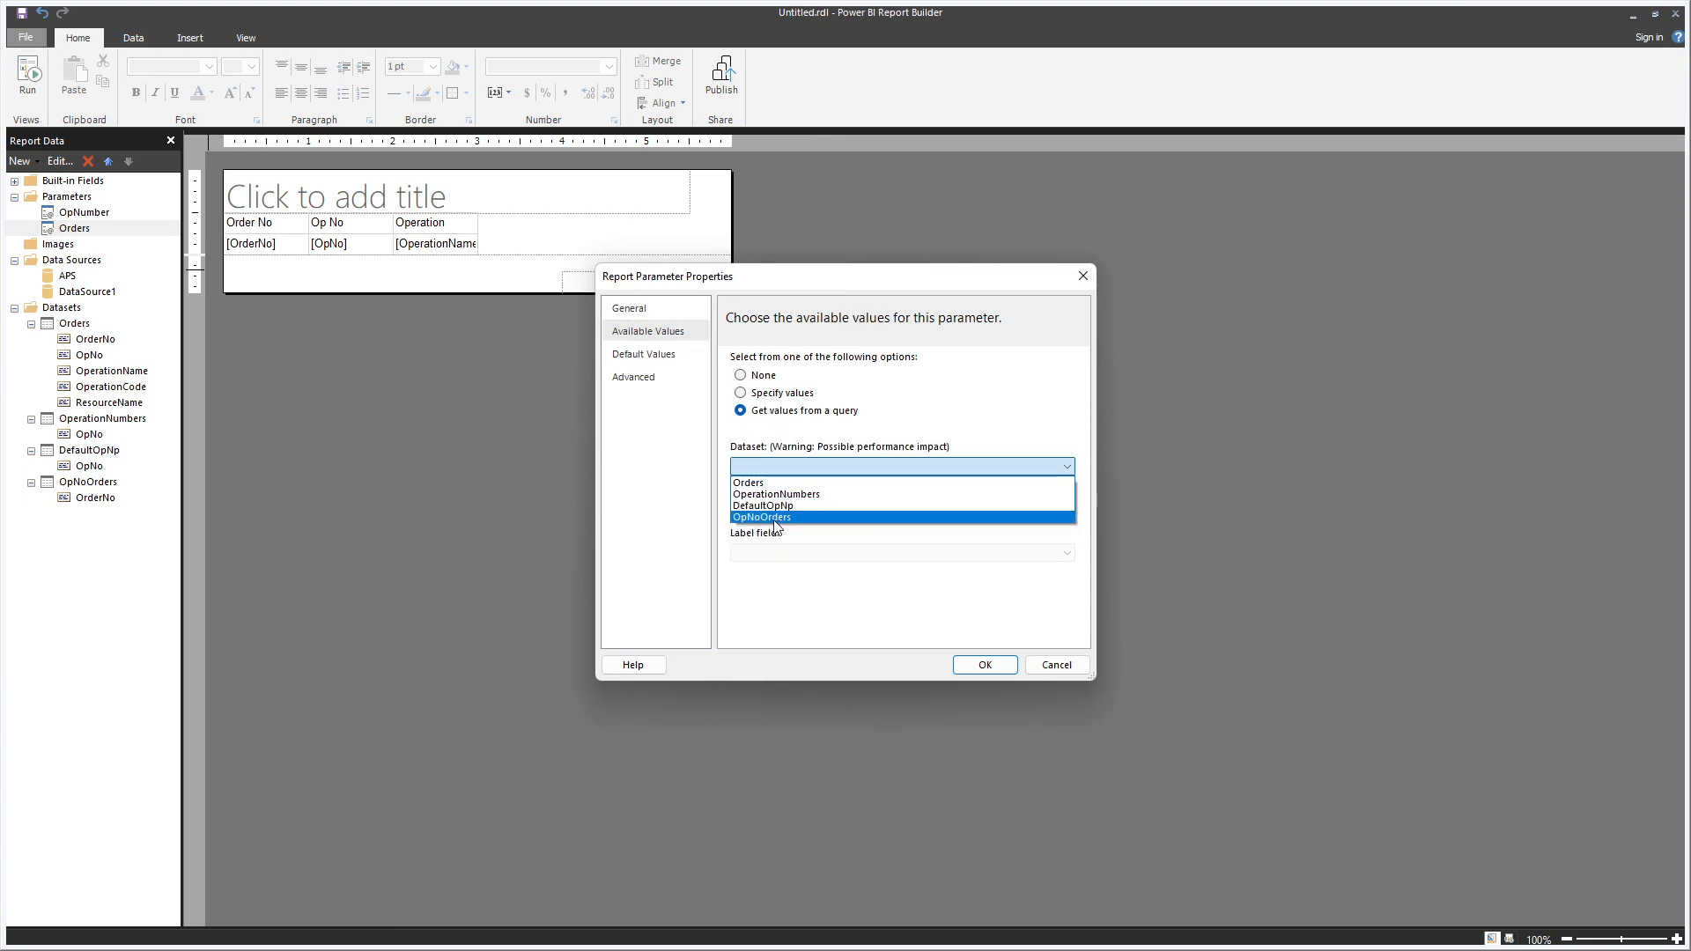
click(777, 518)
click(775, 509)
click(775, 527)
click(775, 553)
click(775, 569)
click(1003, 664)
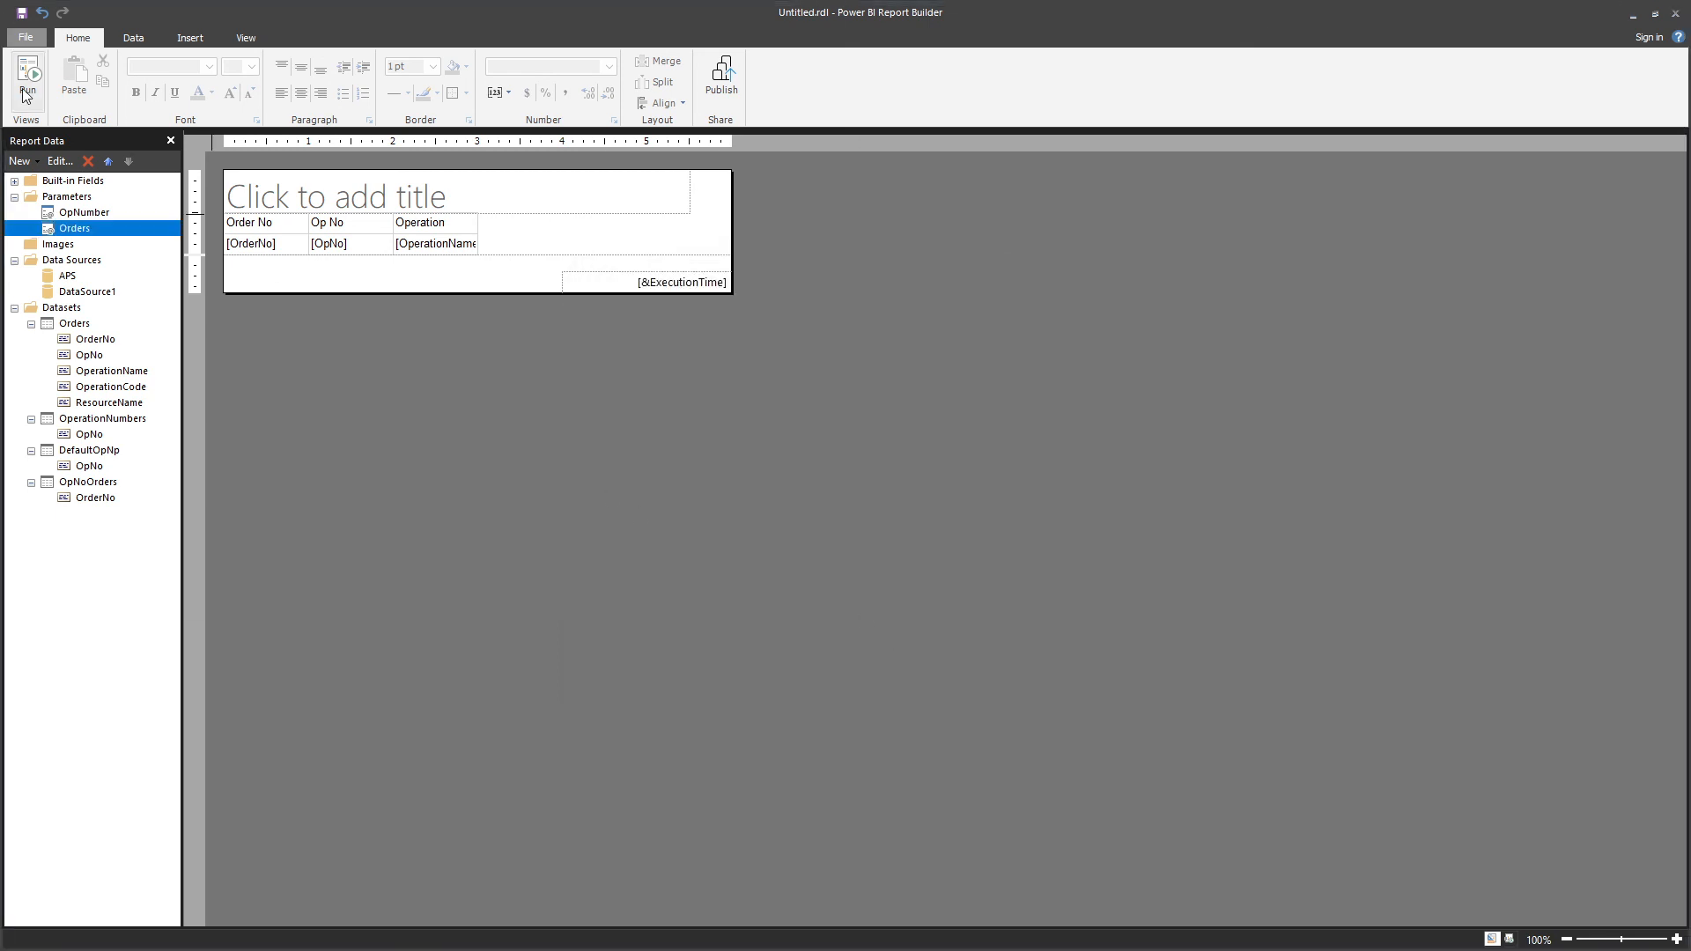
- Run the report briefly, return to the design, and set the OpNumber parameter's visibility to Visible
click(25, 77)
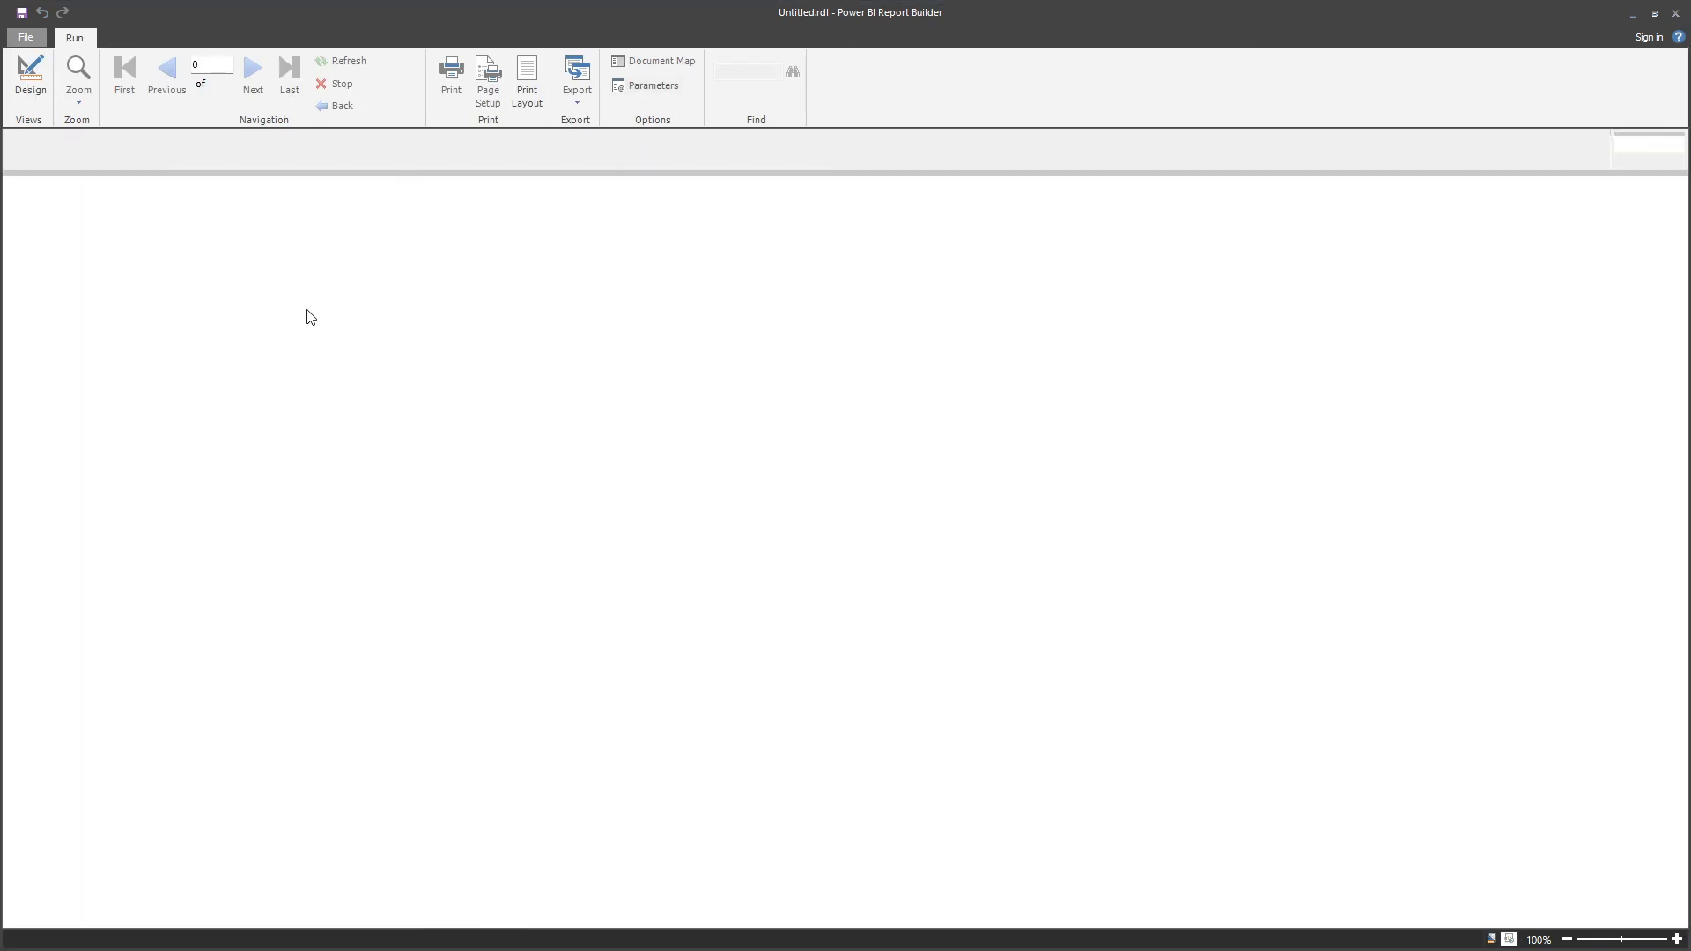
click(51, 85)
right_click(79, 212)
click(123, 245)
click(764, 564)
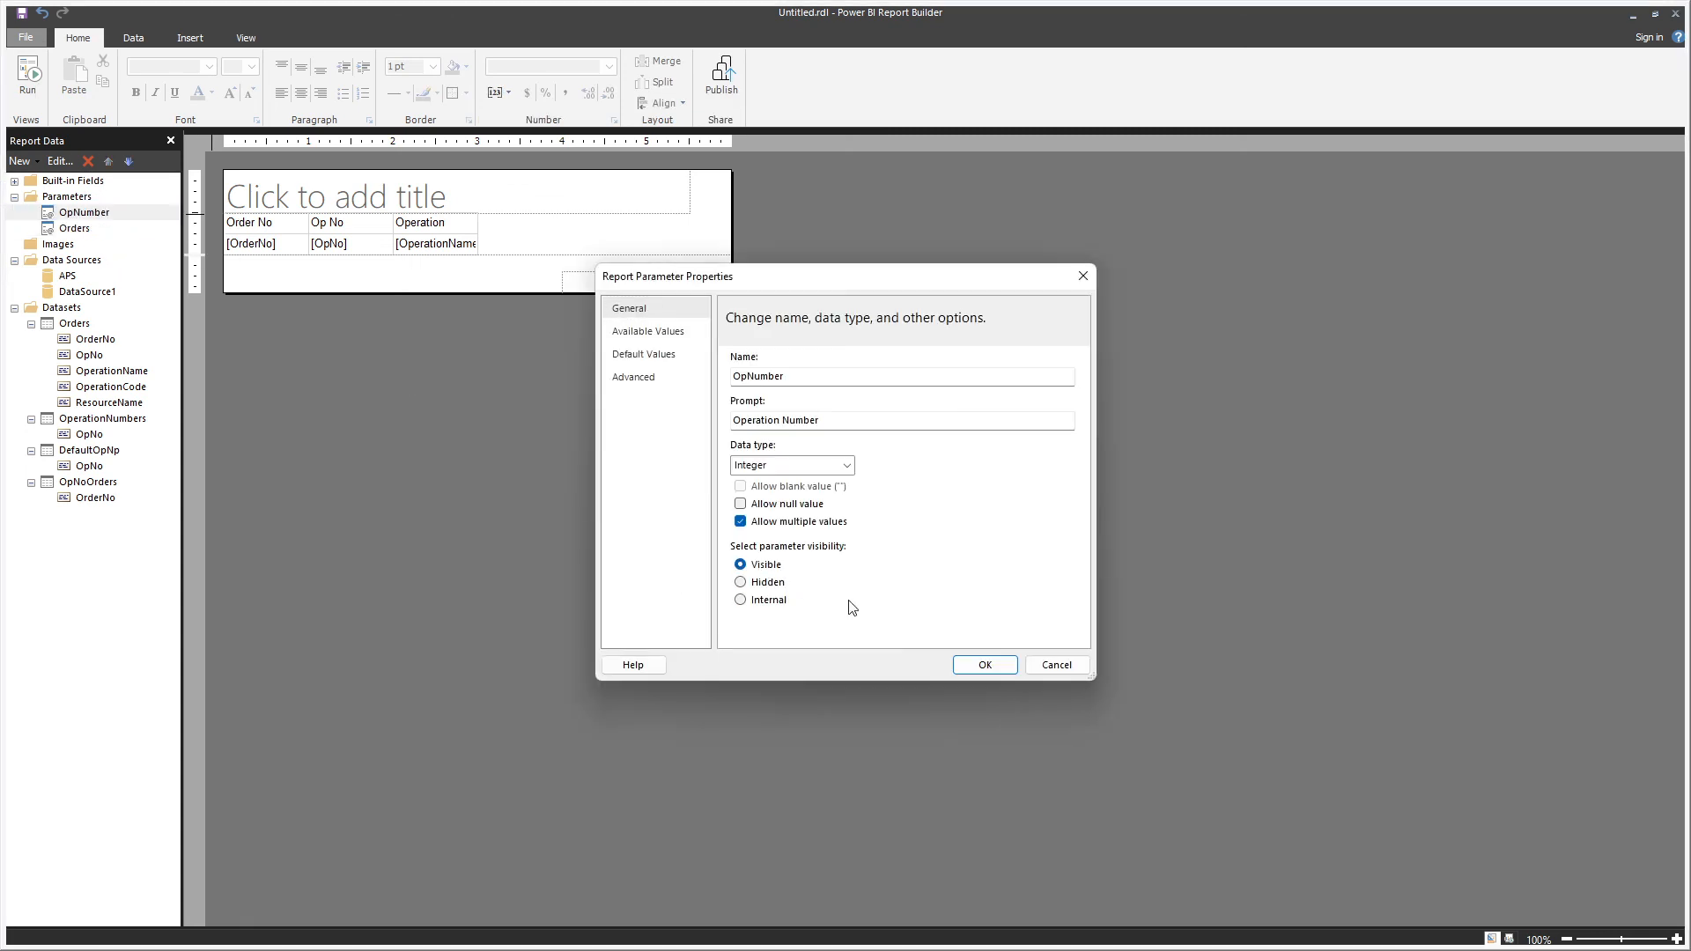
click(986, 665)
- Run the report and examine the order numbers offered for the default operation numbers
click(31, 83)
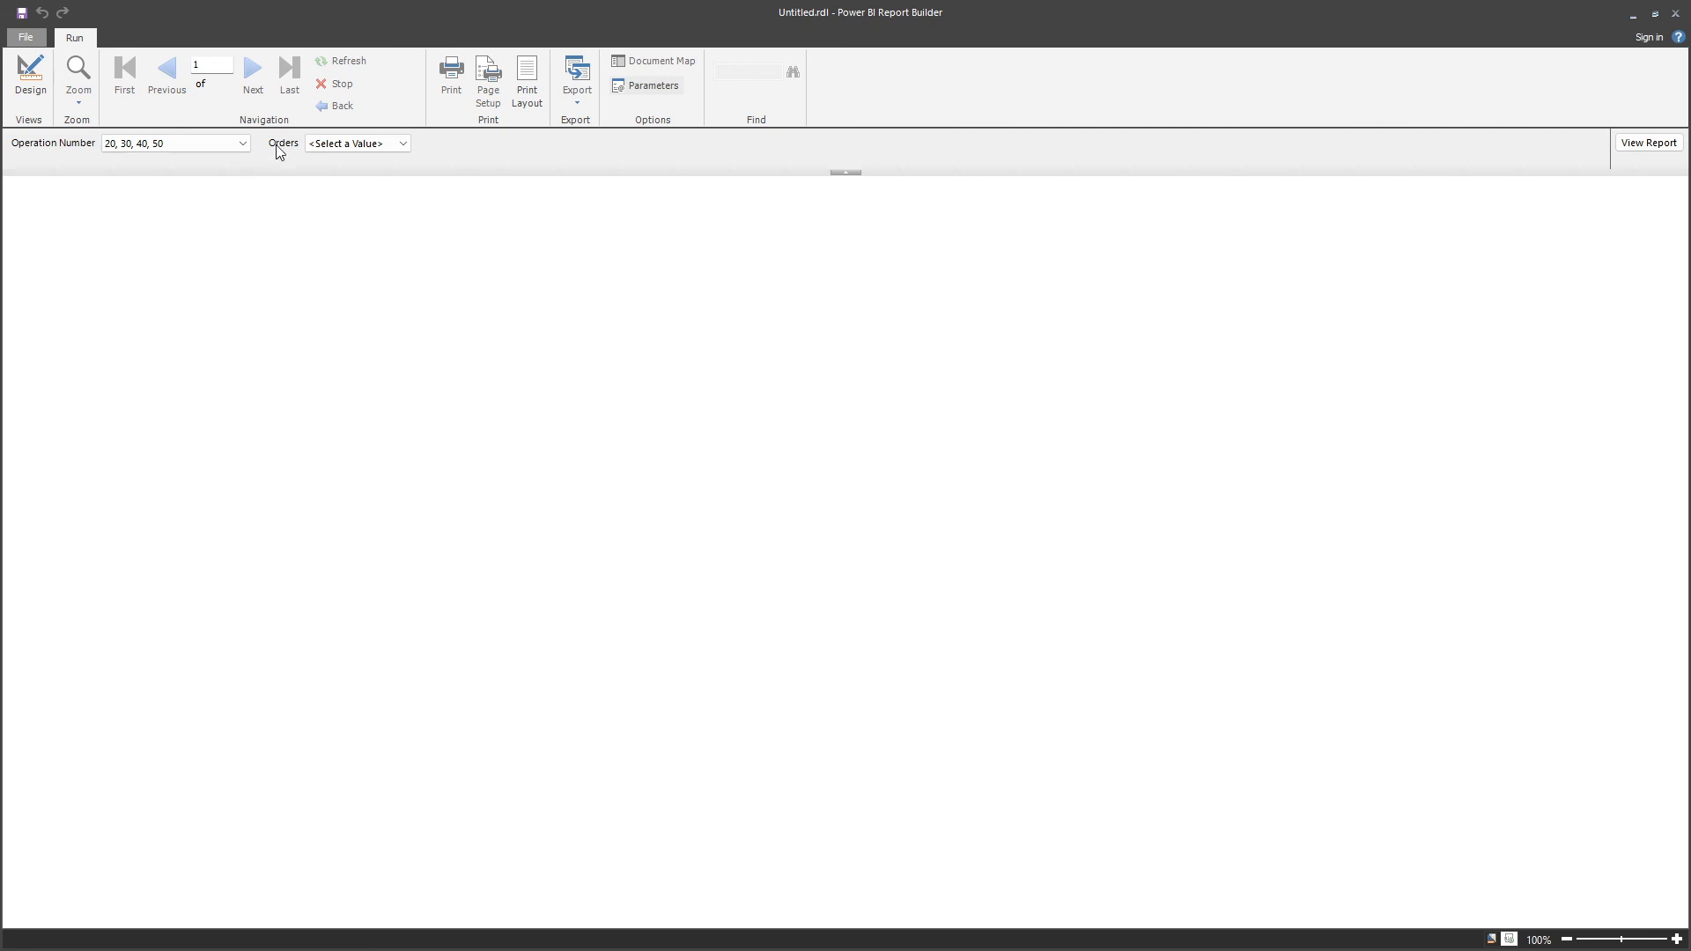
click(335, 144)
click(125, 147)
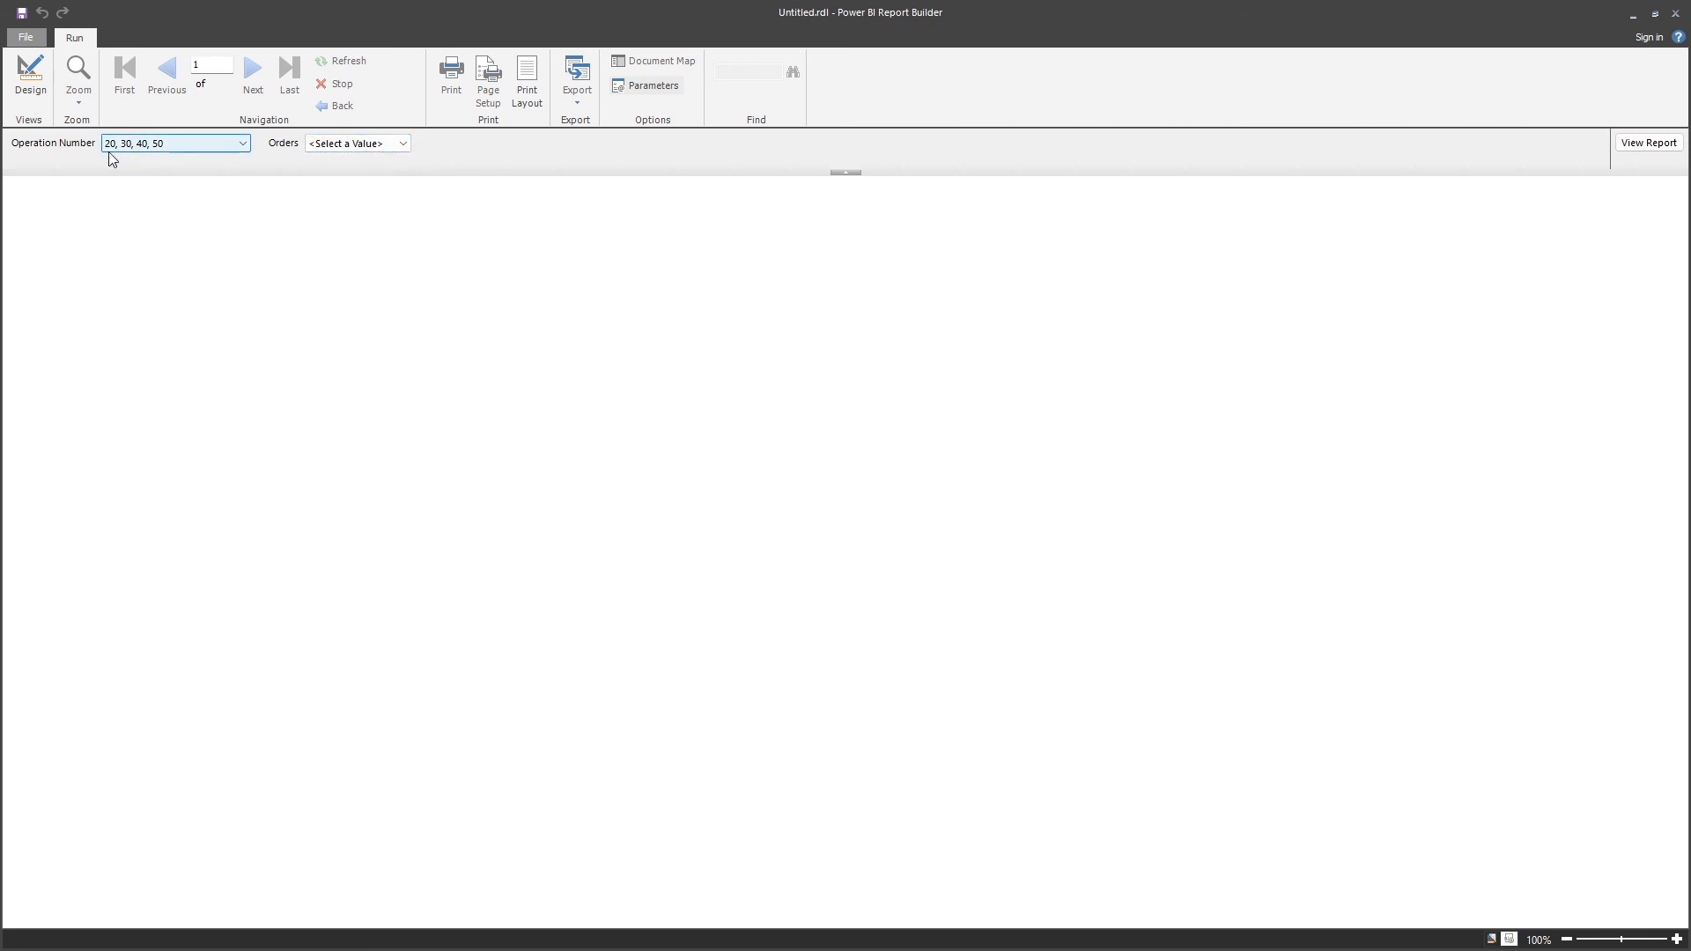
click(344, 143)
drag(404, 181, 421, 490)
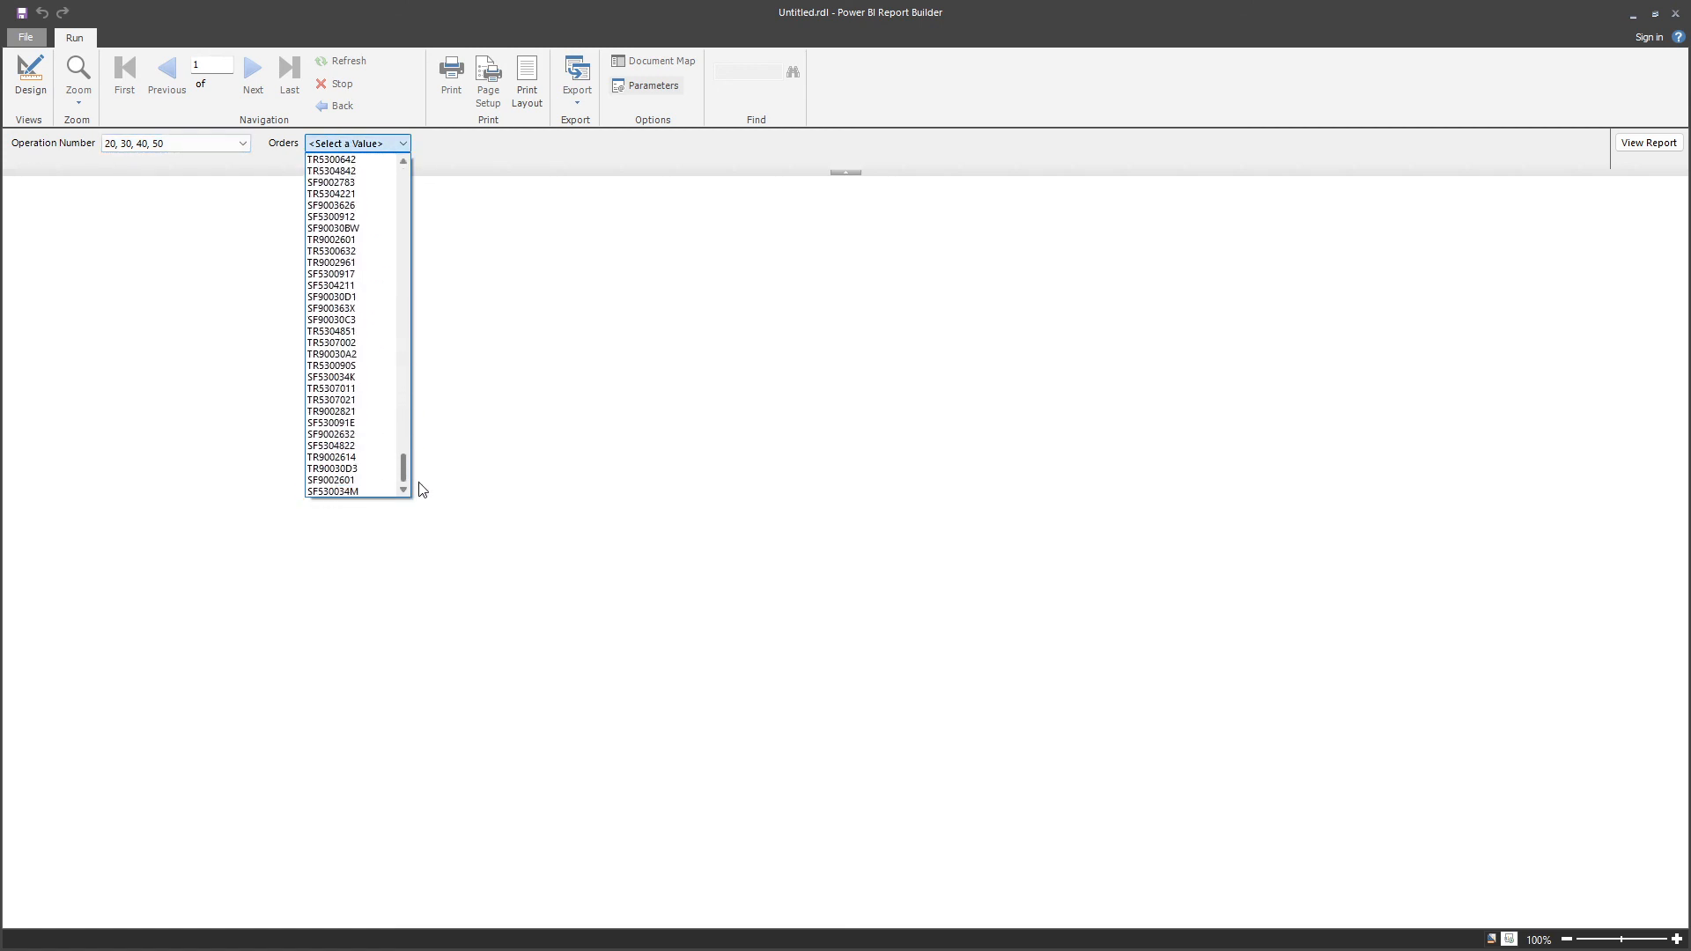
- Restrict the Operation Number selection to 100 only and check which orders are offered
click(147, 149)
click(183, 148)
click(113, 162)
click(113, 162)
scroll(162, 231, down, 1)
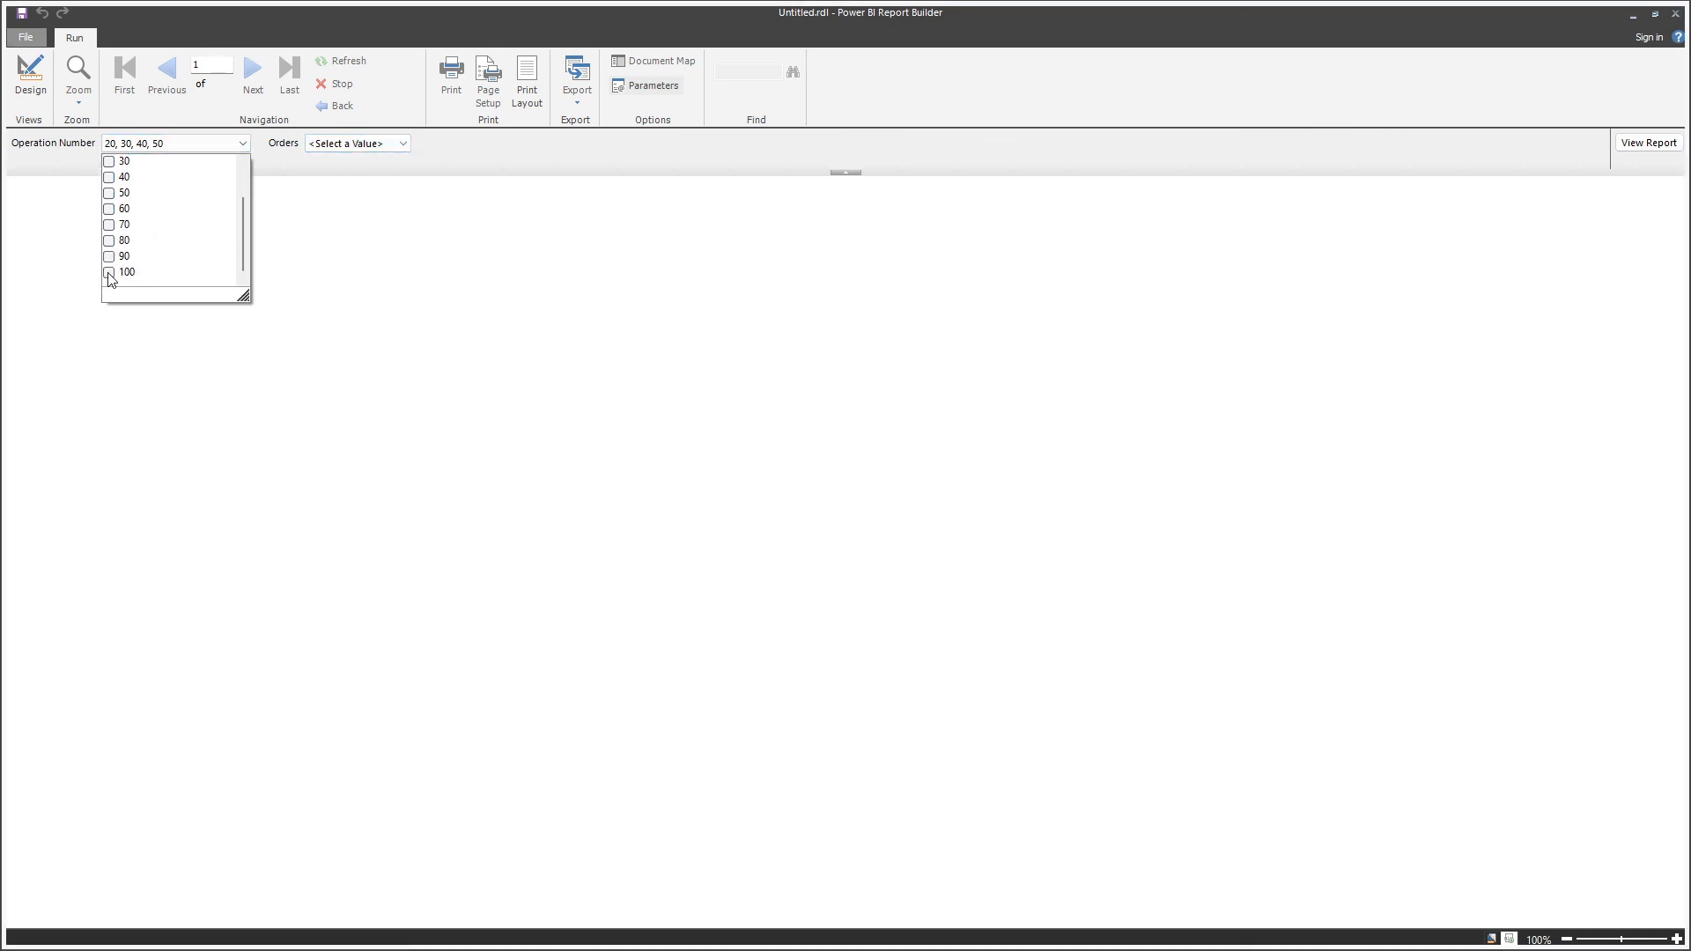
click(110, 273)
click(347, 237)
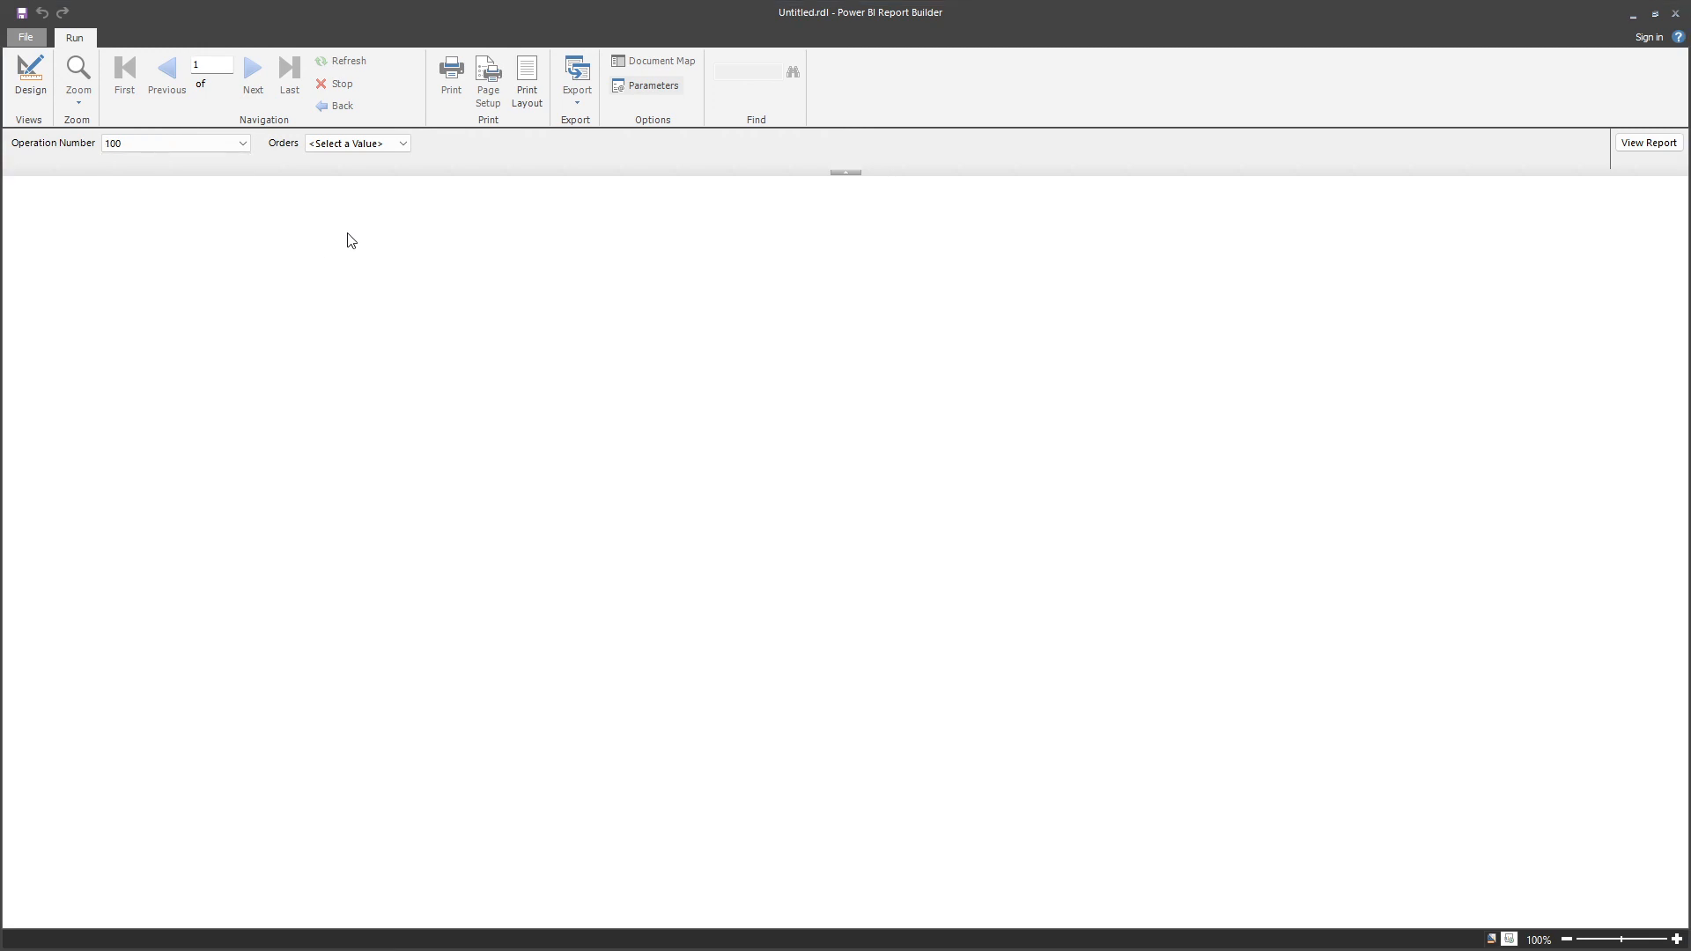
click(370, 143)
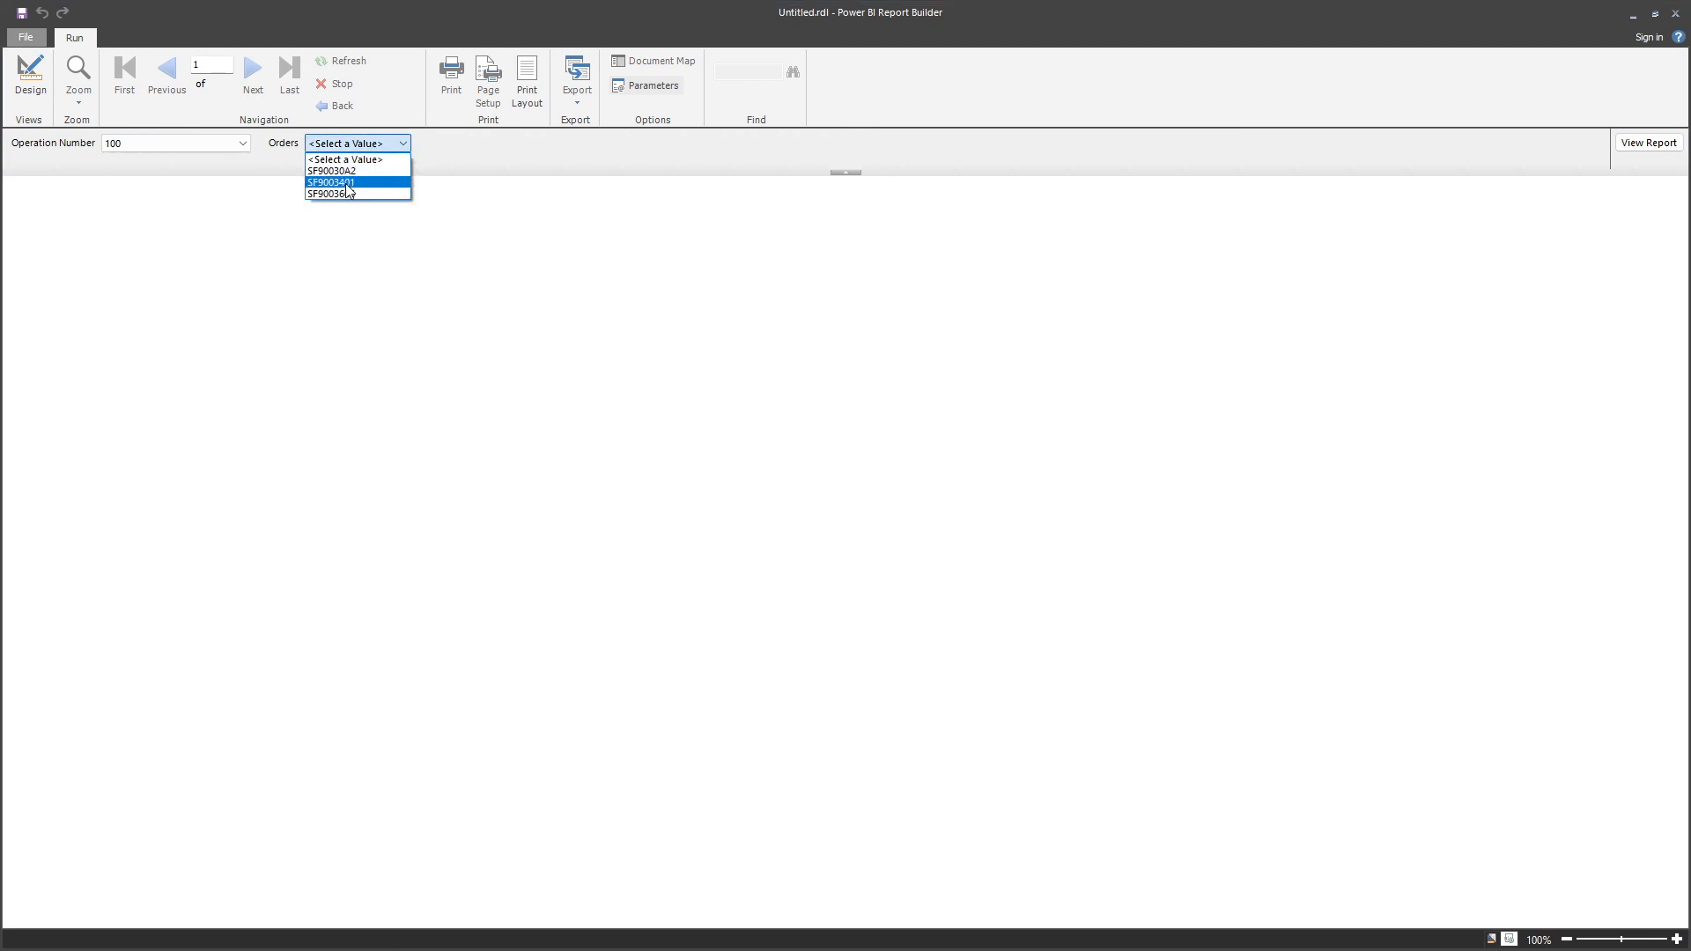
- Add operation numbers 80 and 90 to the selection and look through the updated list of orders
click(178, 156)
click(150, 141)
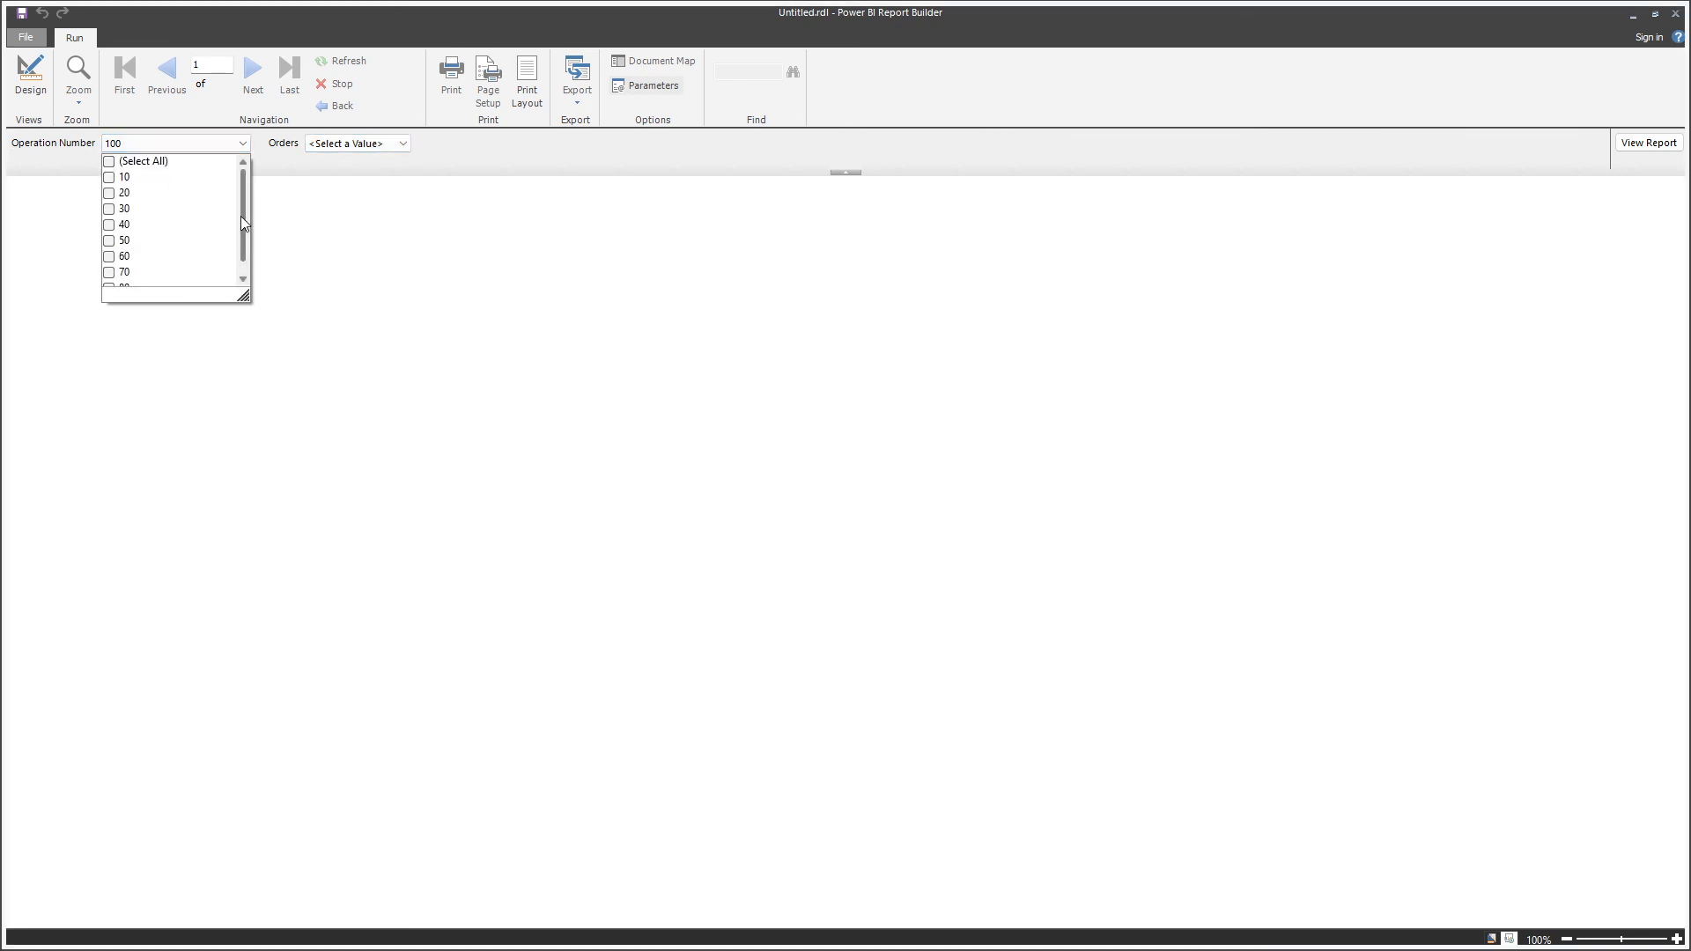
scroll(168, 229, down, 1)
click(124, 256)
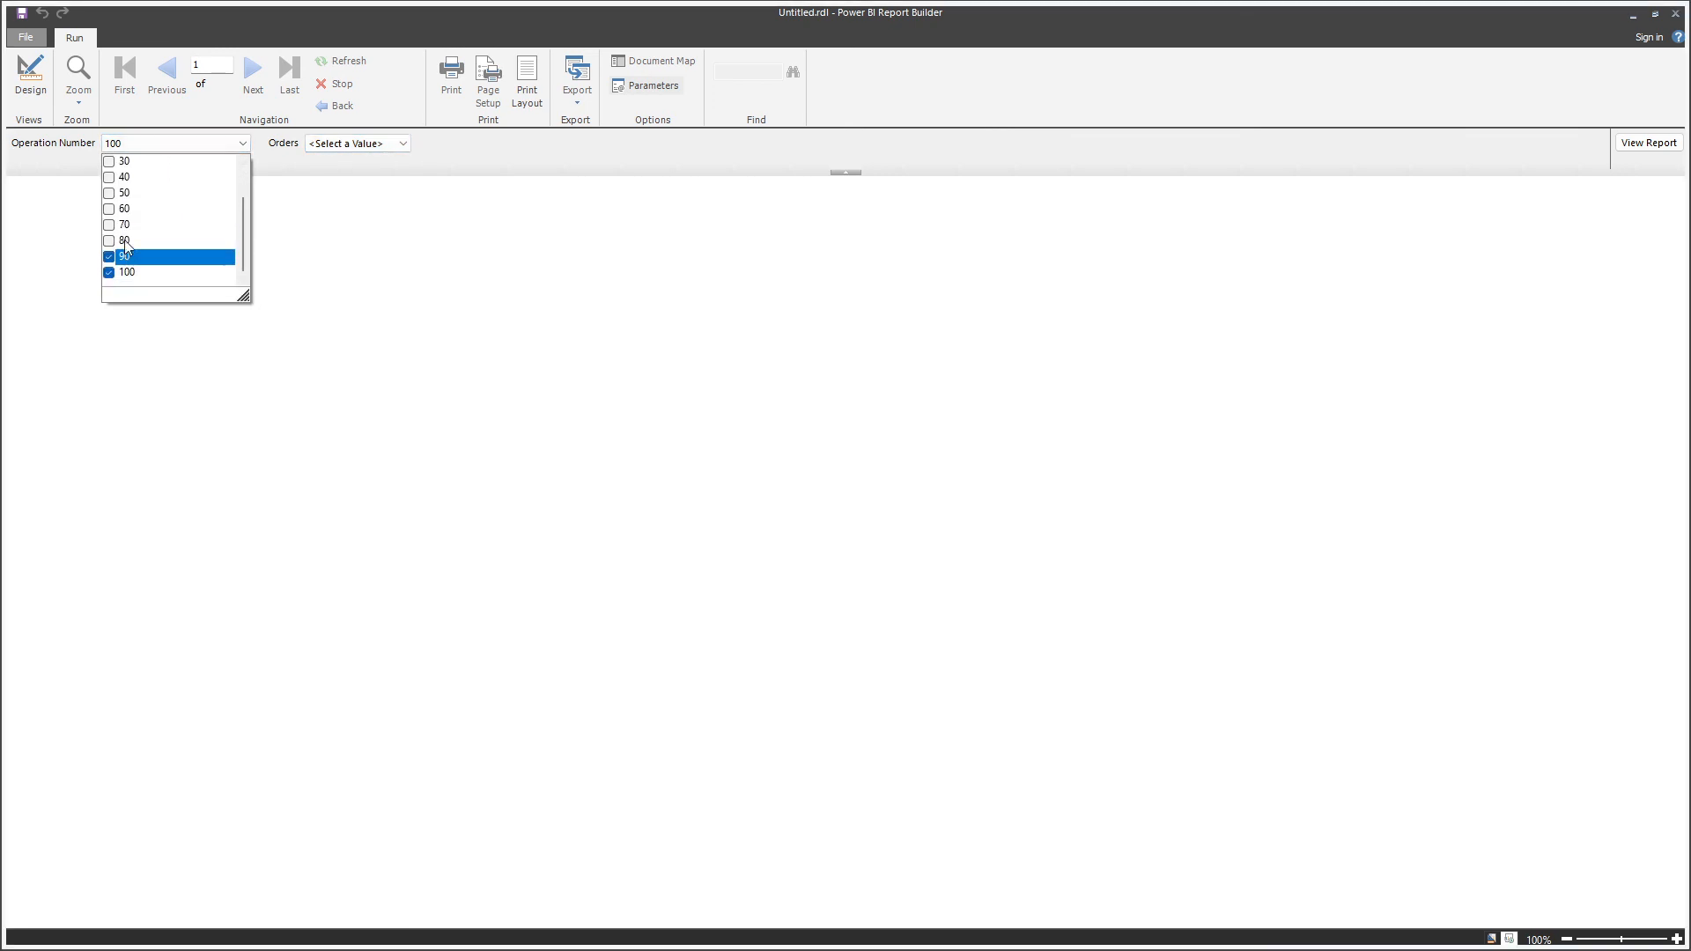
click(124, 240)
click(385, 279)
click(385, 147)
drag(400, 196, 414, 449)
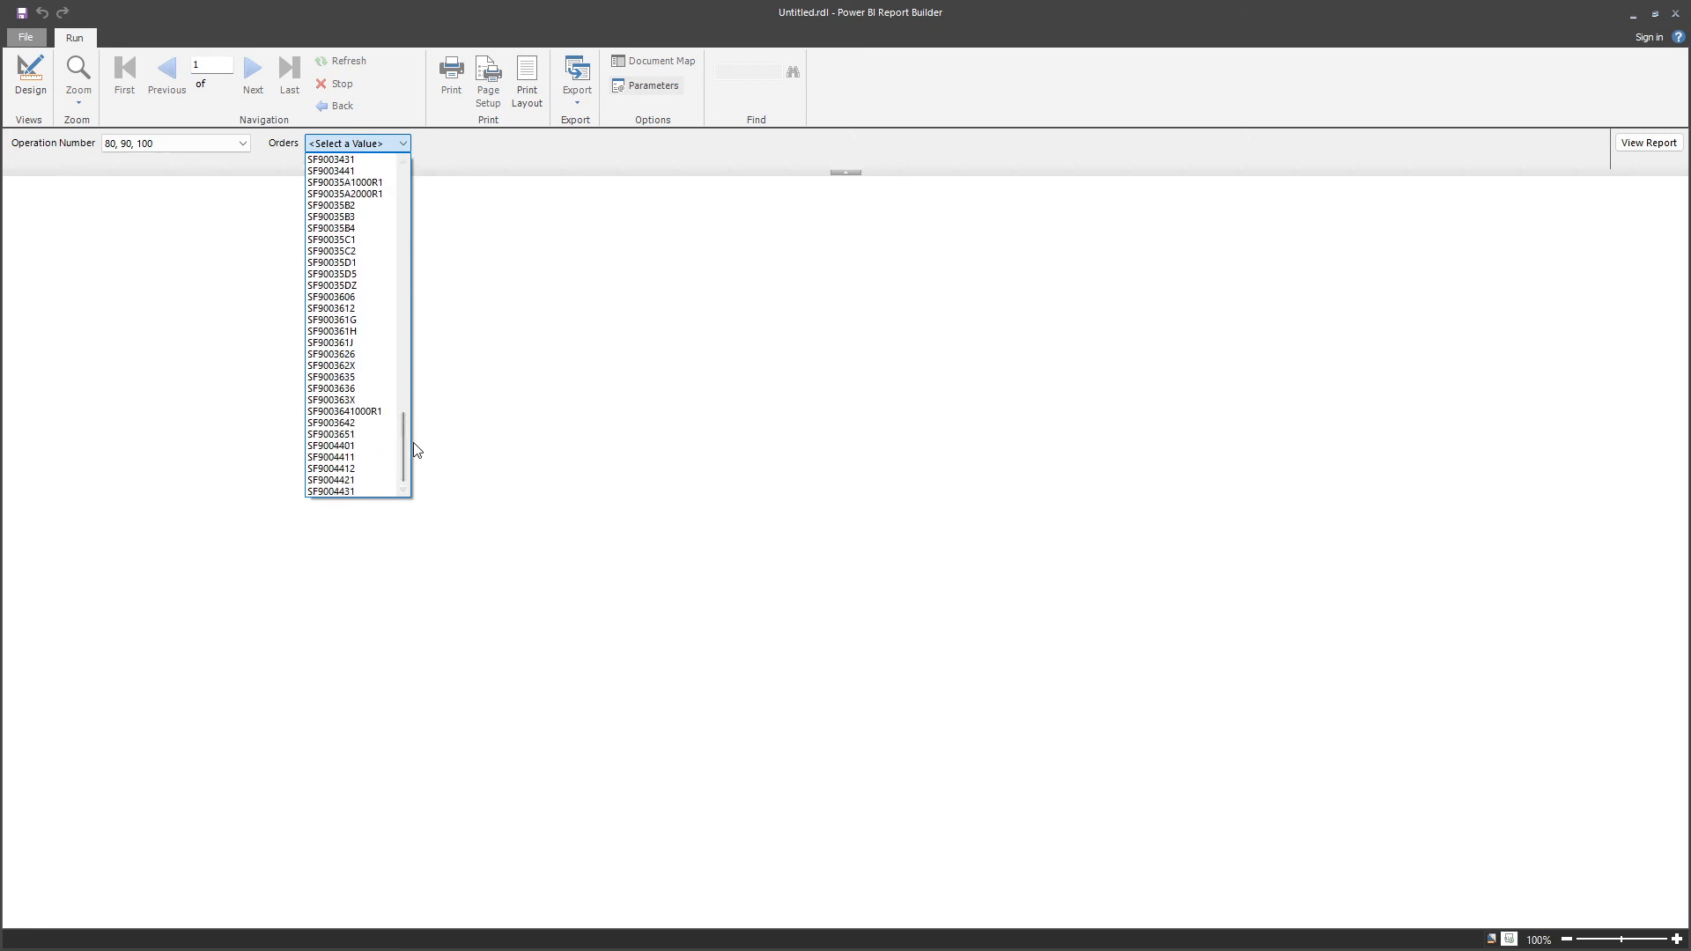
click(661, 346)
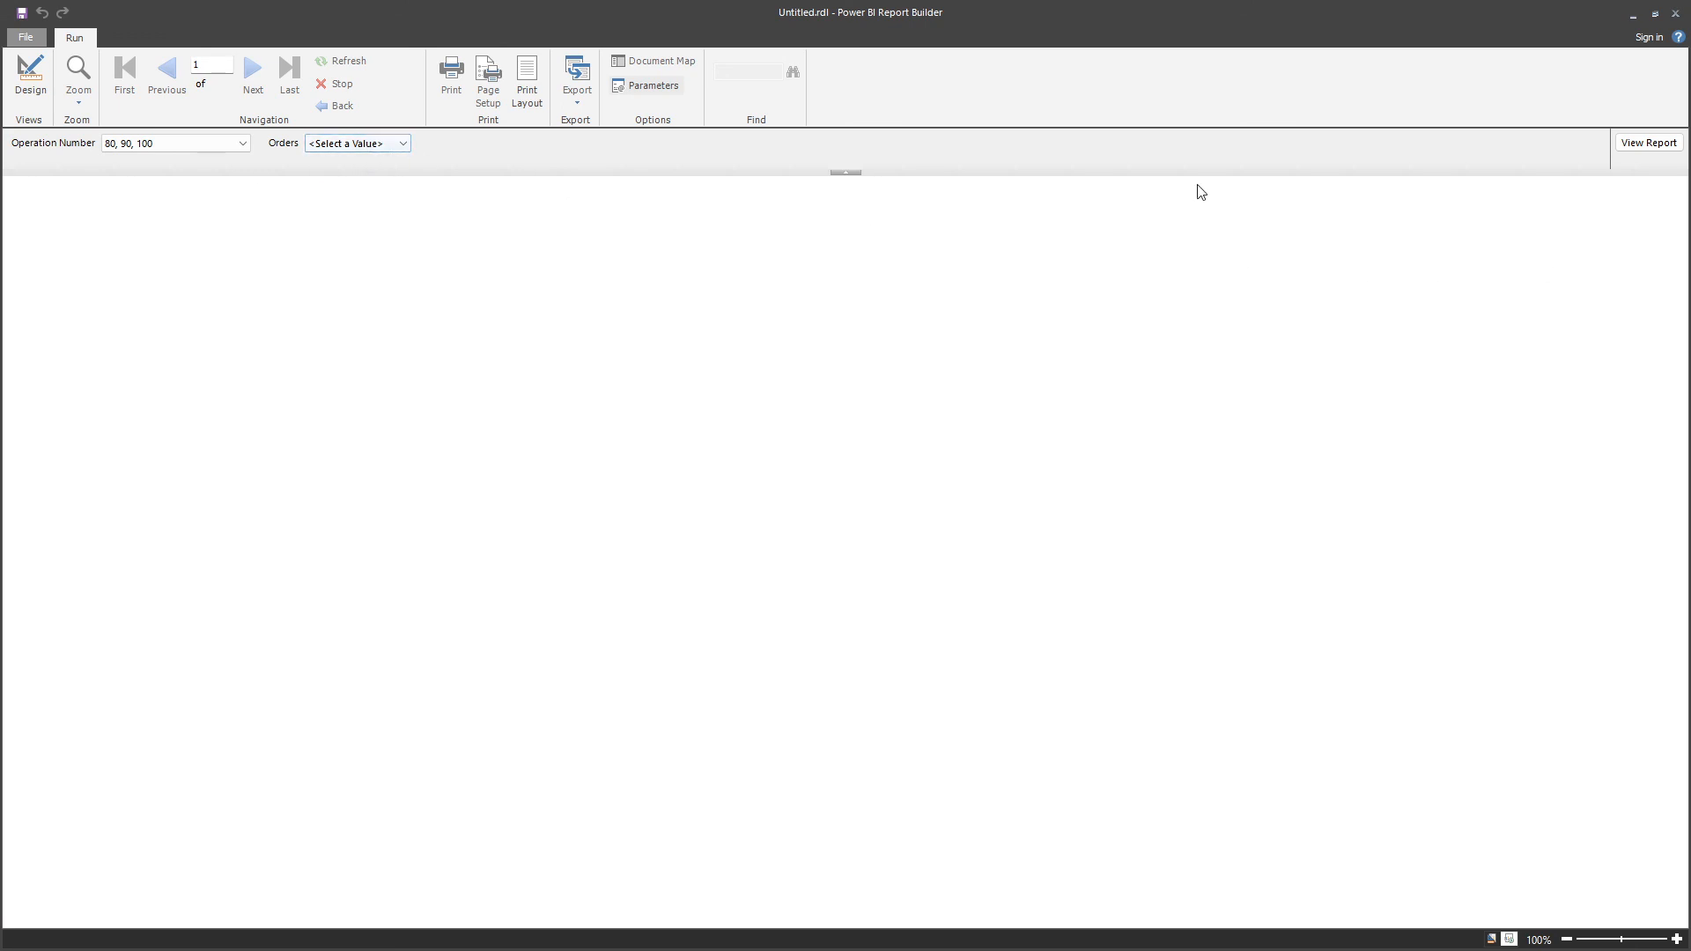
- Return to the design and set the OpNumber parameter's default values to No default value
click(30, 75)
right_click(78, 217)
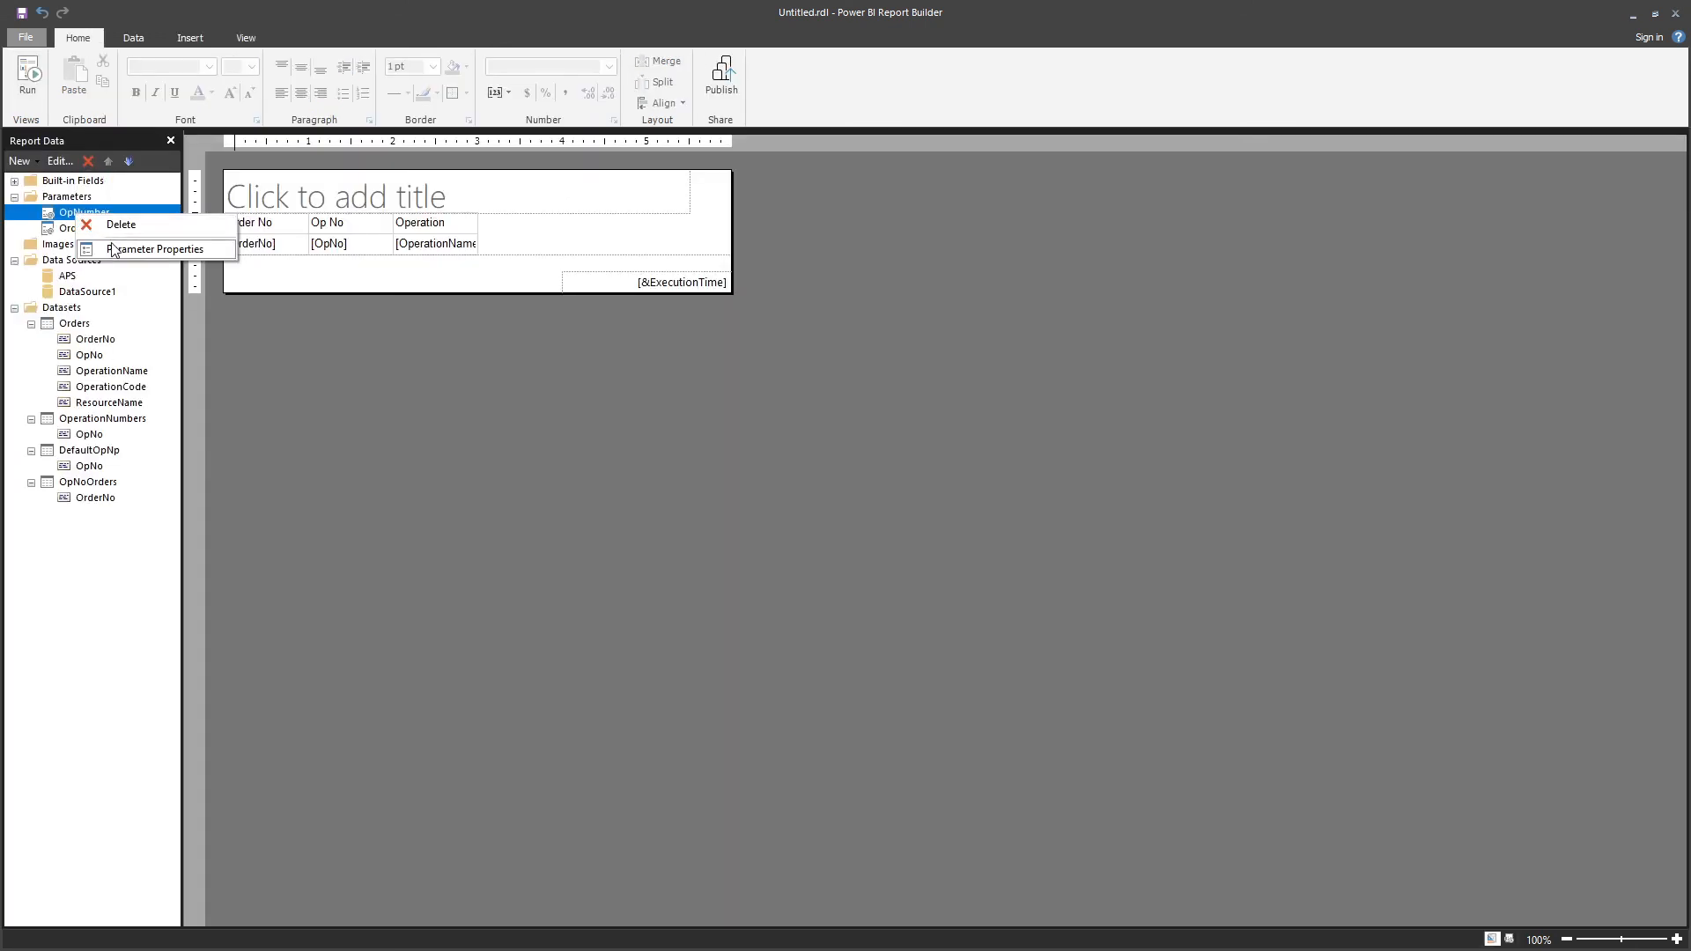
click(115, 249)
click(643, 354)
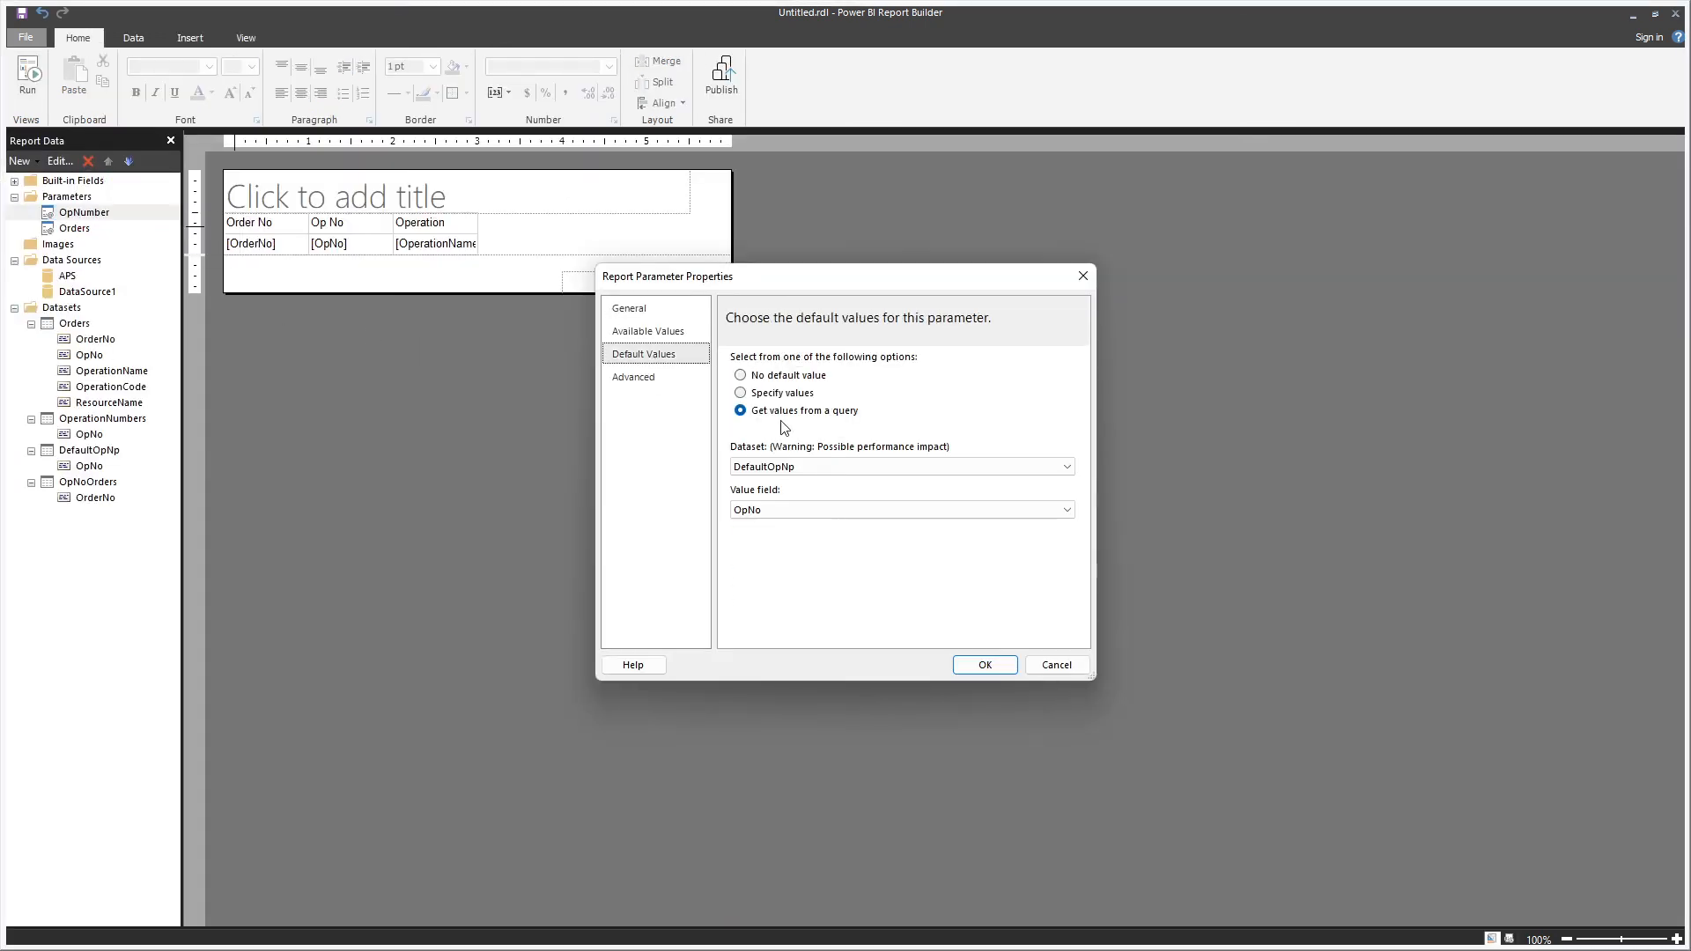
click(772, 377)
click(984, 665)
- Run the report and select only operation number 100 for the Operation Number parameter
click(23, 96)
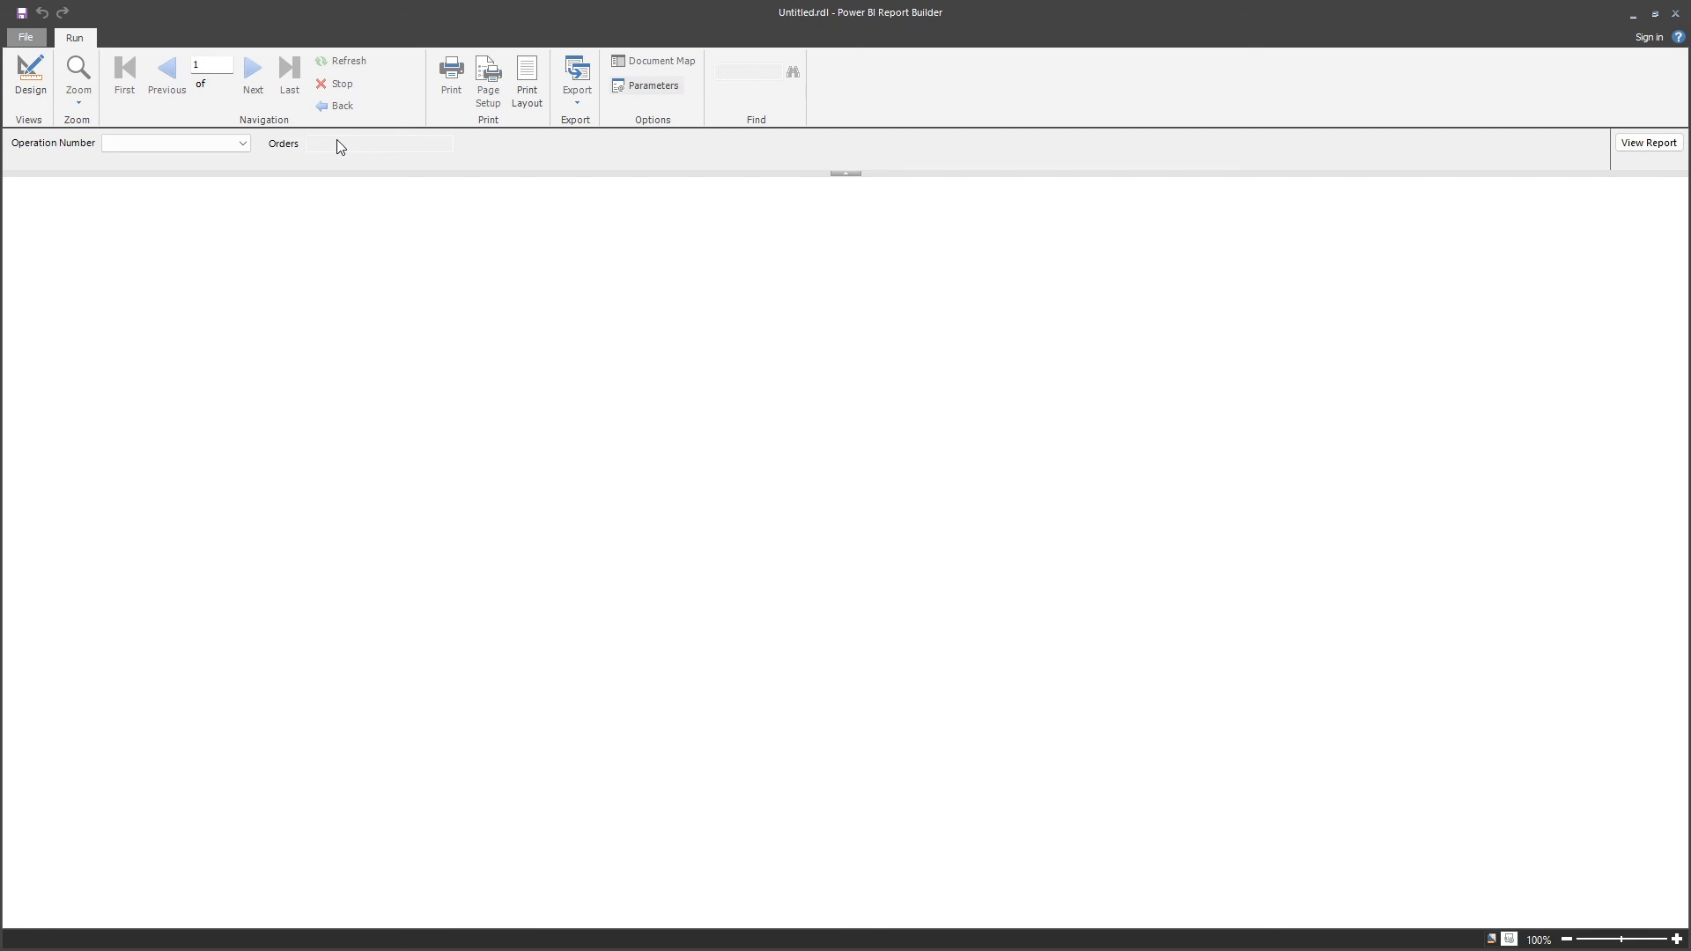
click(150, 148)
scroll(150, 225, down, 1)
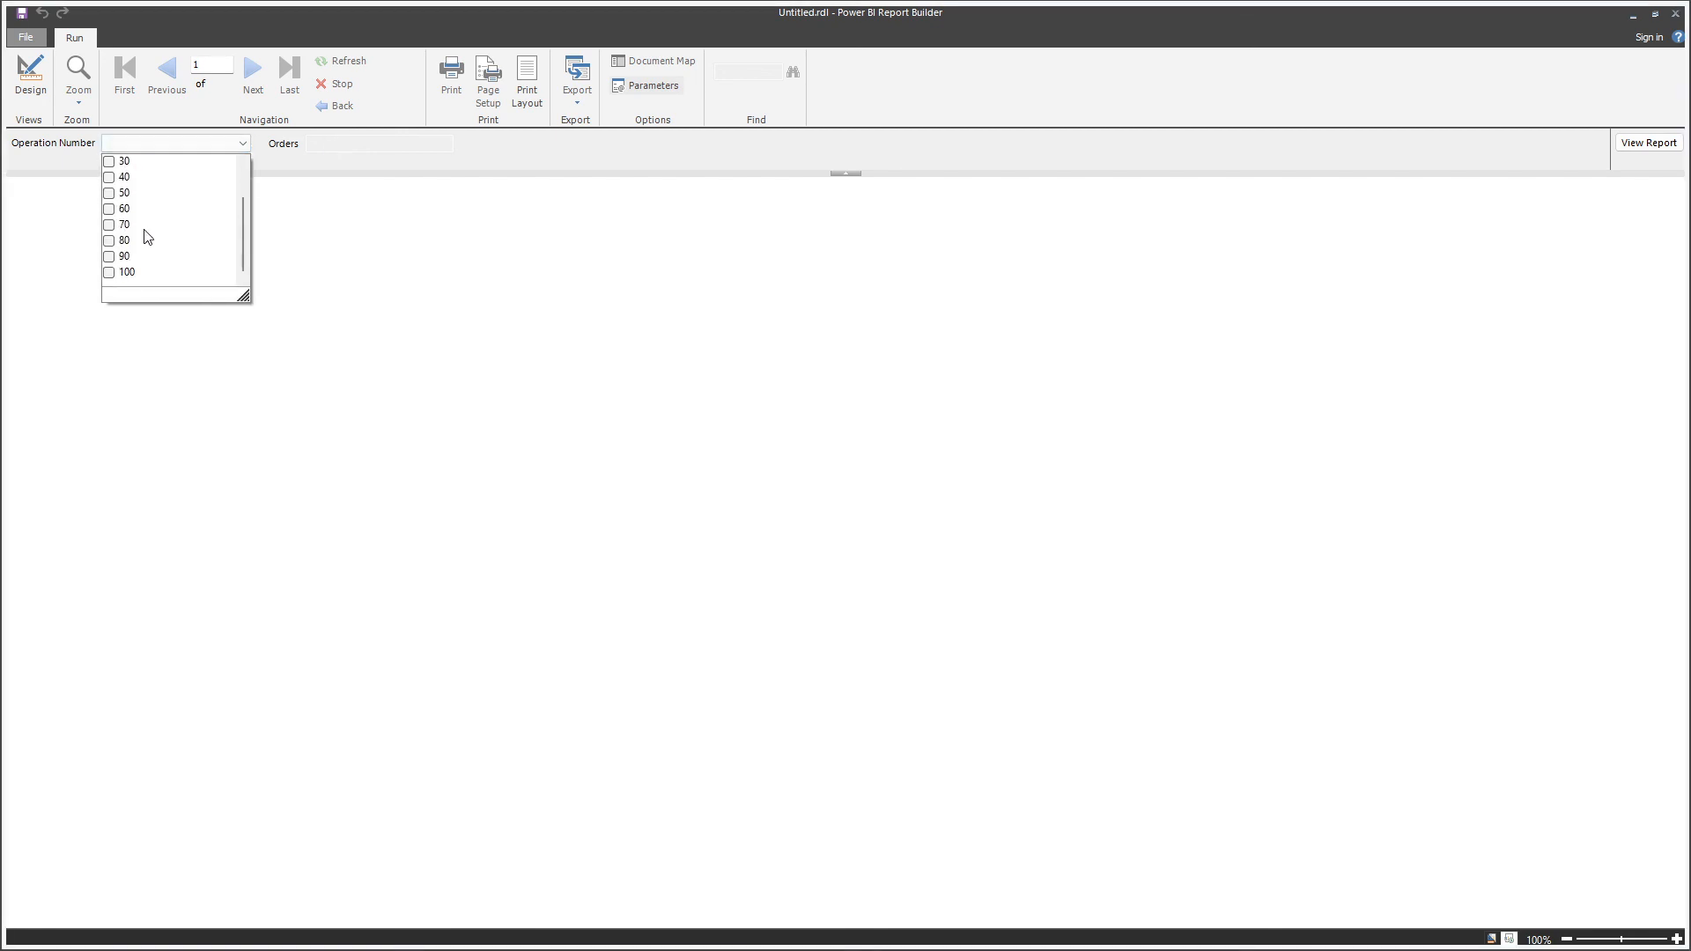
click(124, 272)
click(264, 280)
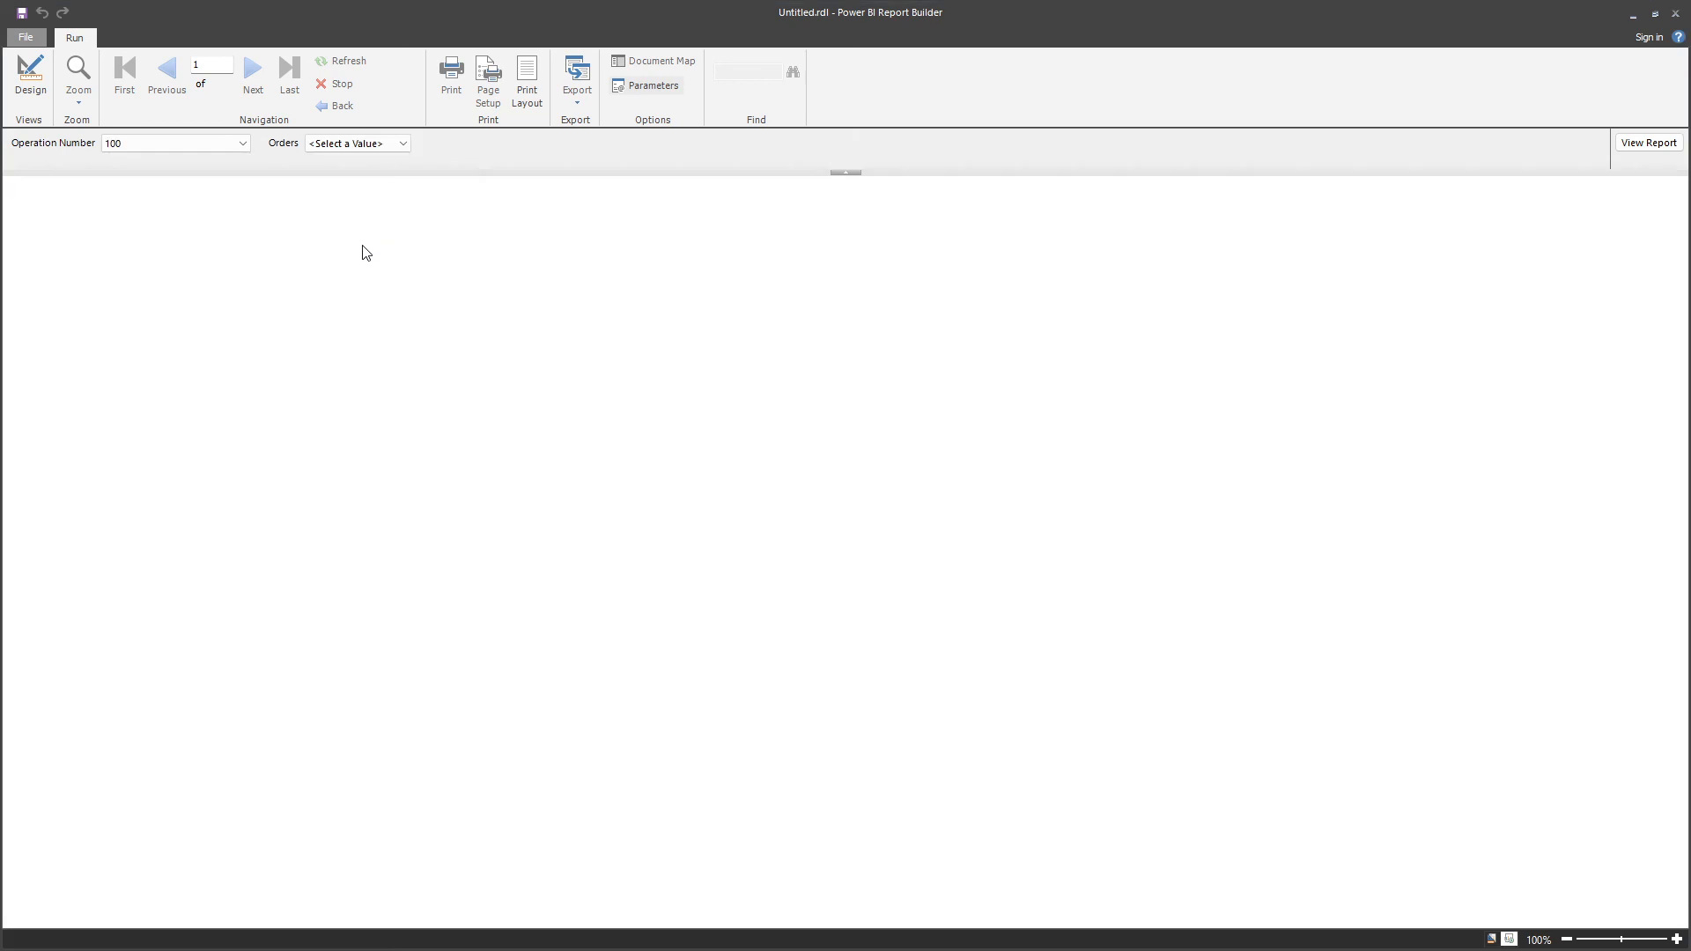
- Choose one of the offered orders, generate the report, and look through its operation rows and the Orders list
click(376, 153)
click(352, 193)
click(1648, 144)
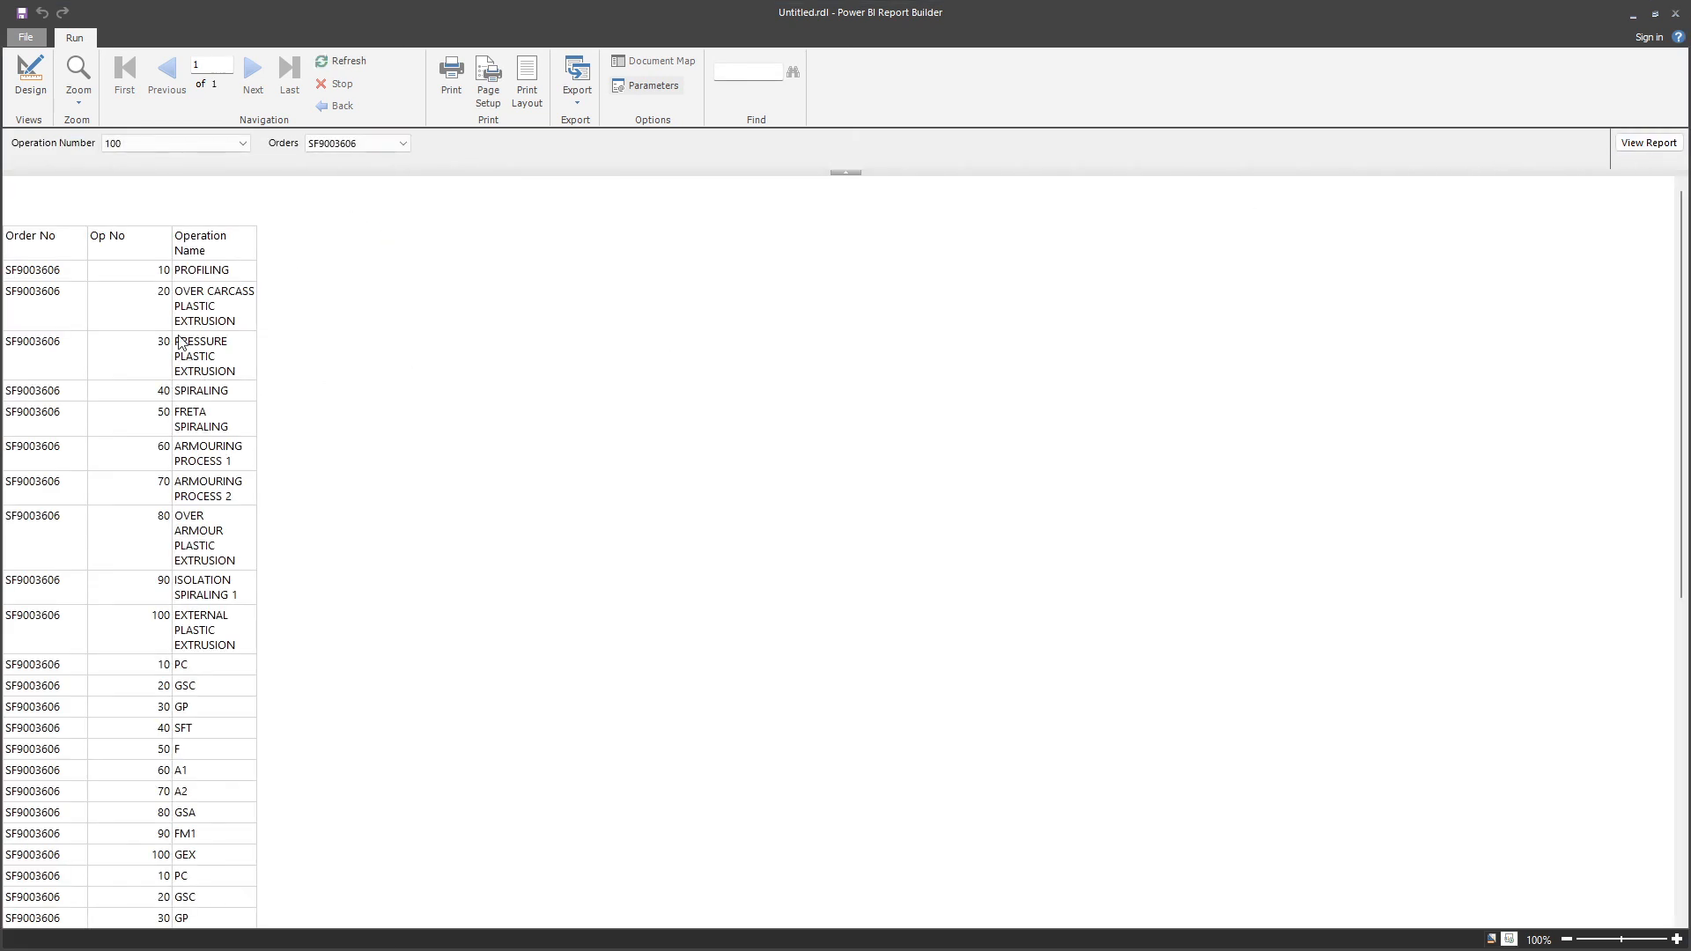
scroll(53, 281, down, 10)
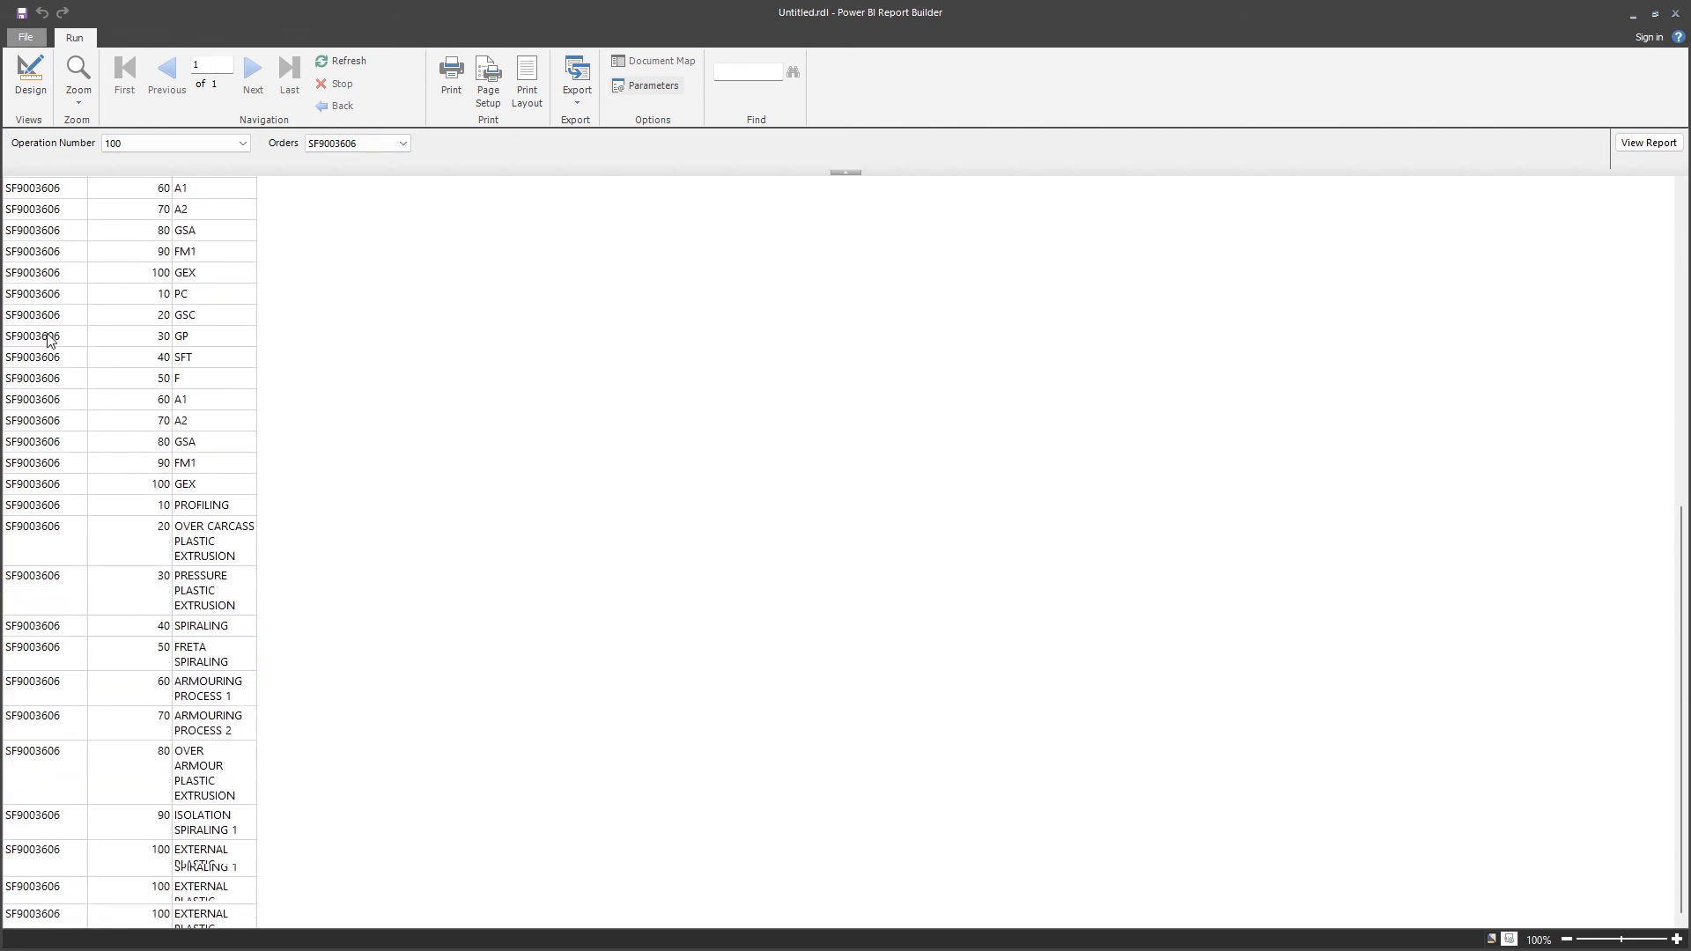
scroll(66, 475, up, 8)
scroll(72, 514, up, 2)
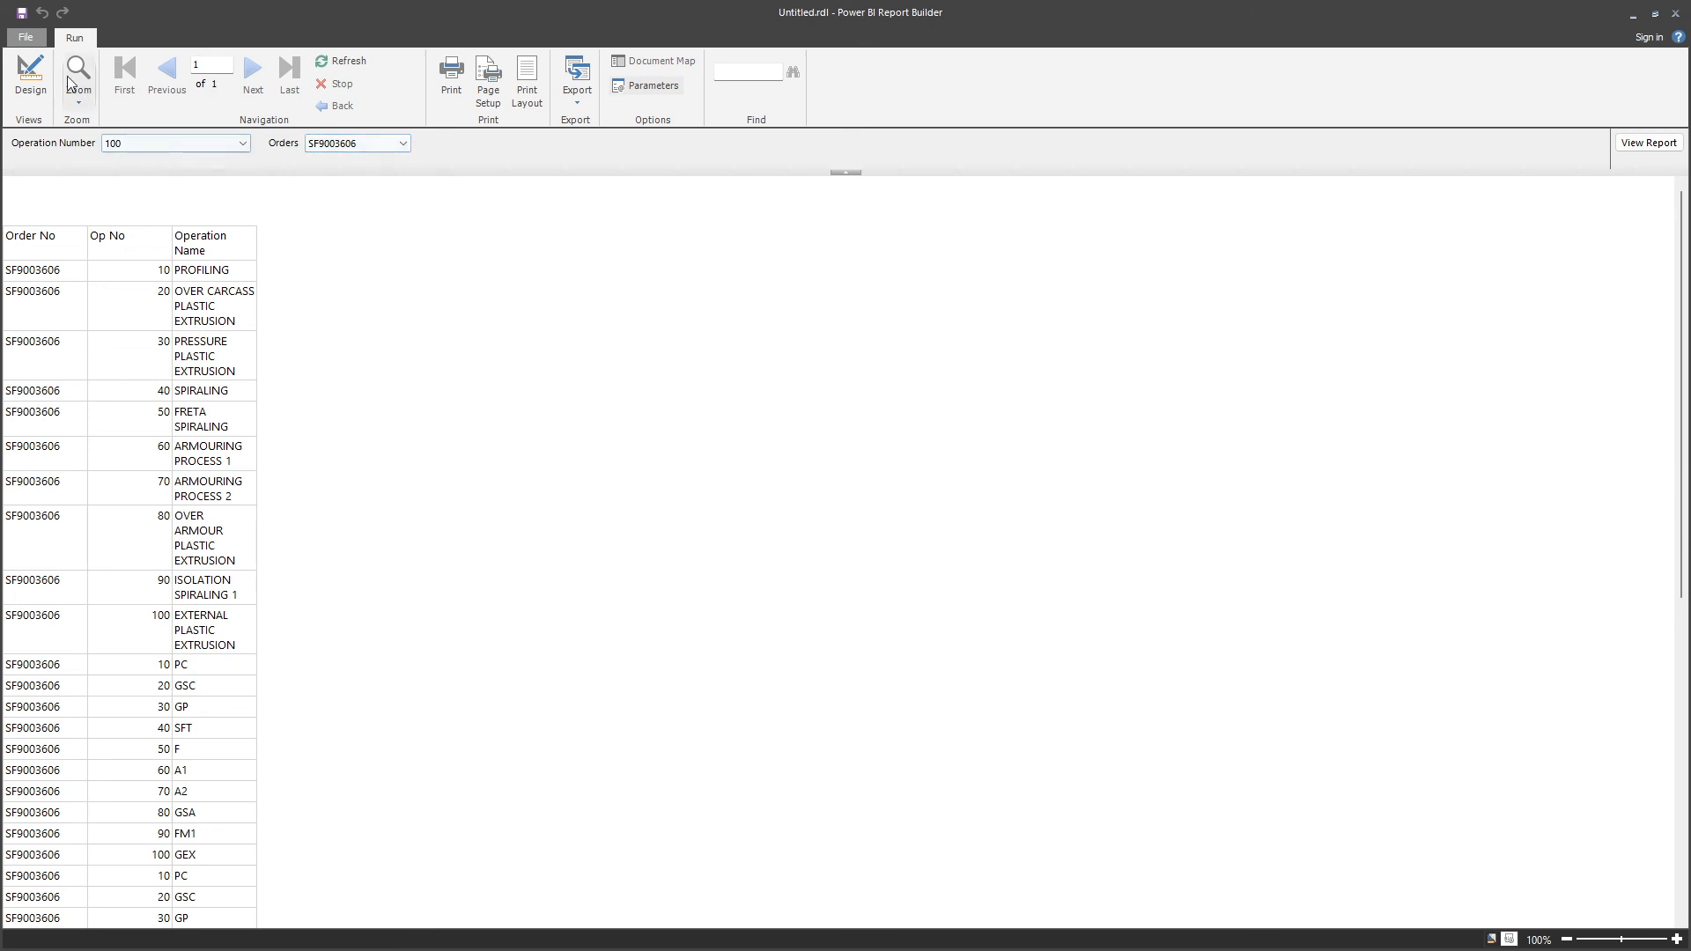
click(379, 142)
click(386, 238)
- Return to the design and allow multiple values for the Orders parameter
click(31, 79)
right_click(74, 228)
click(130, 264)
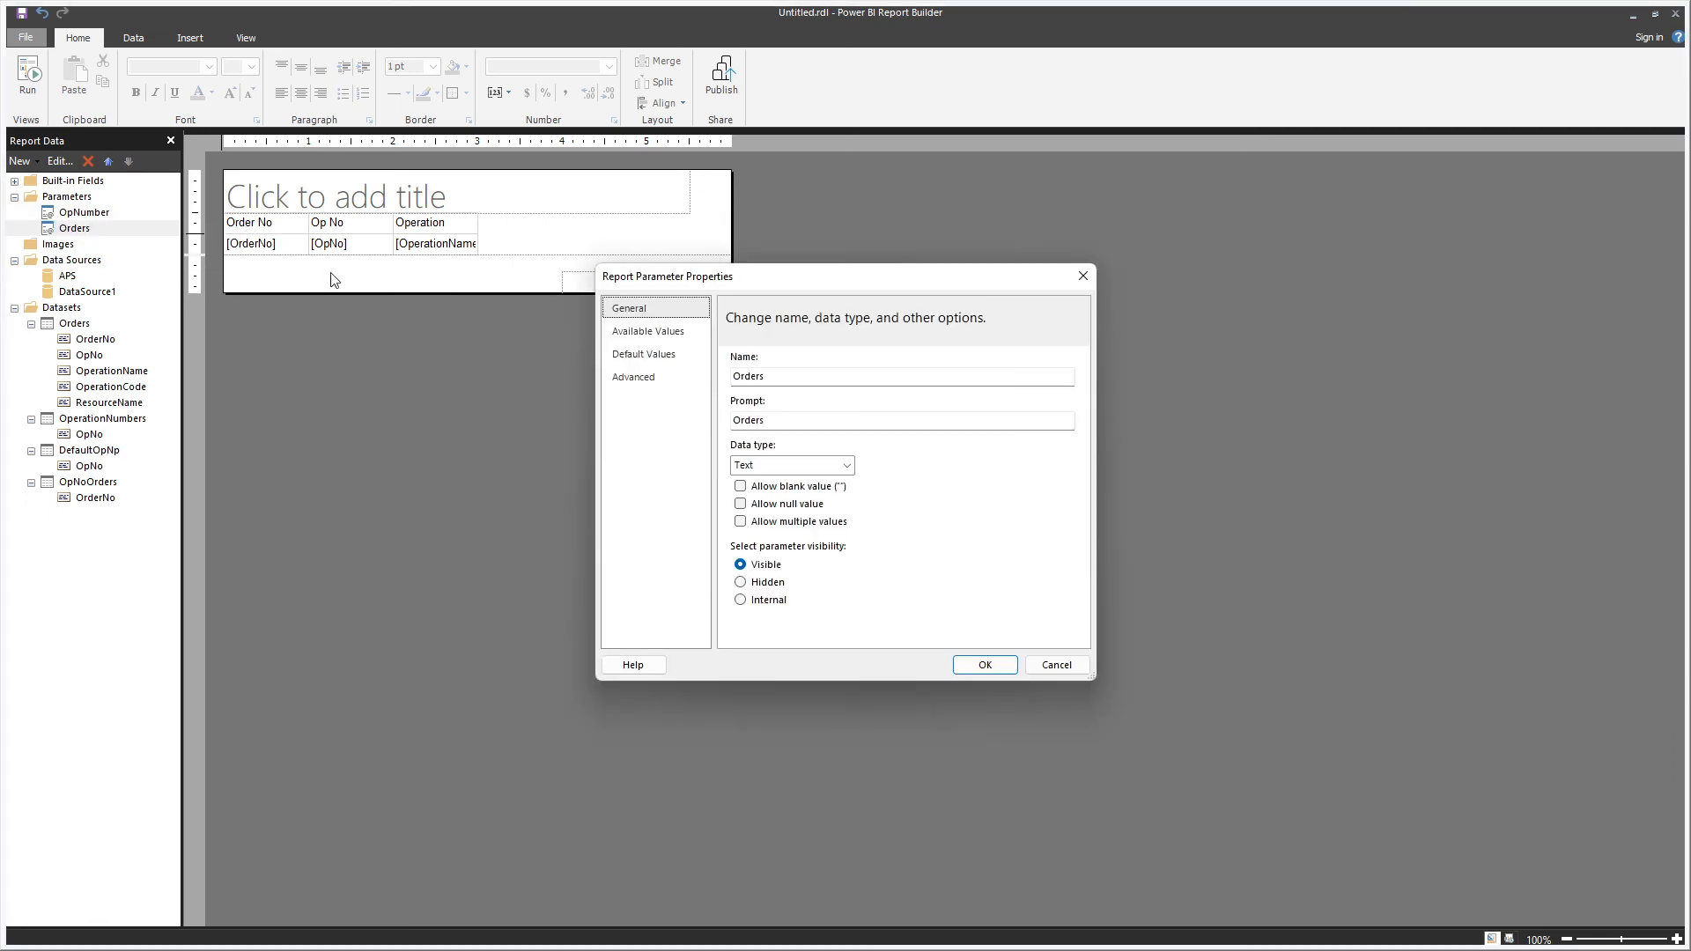
click(979, 663)
- Run the report and select only operation number 90 for the Operation Number parameter
click(28, 78)
click(123, 144)
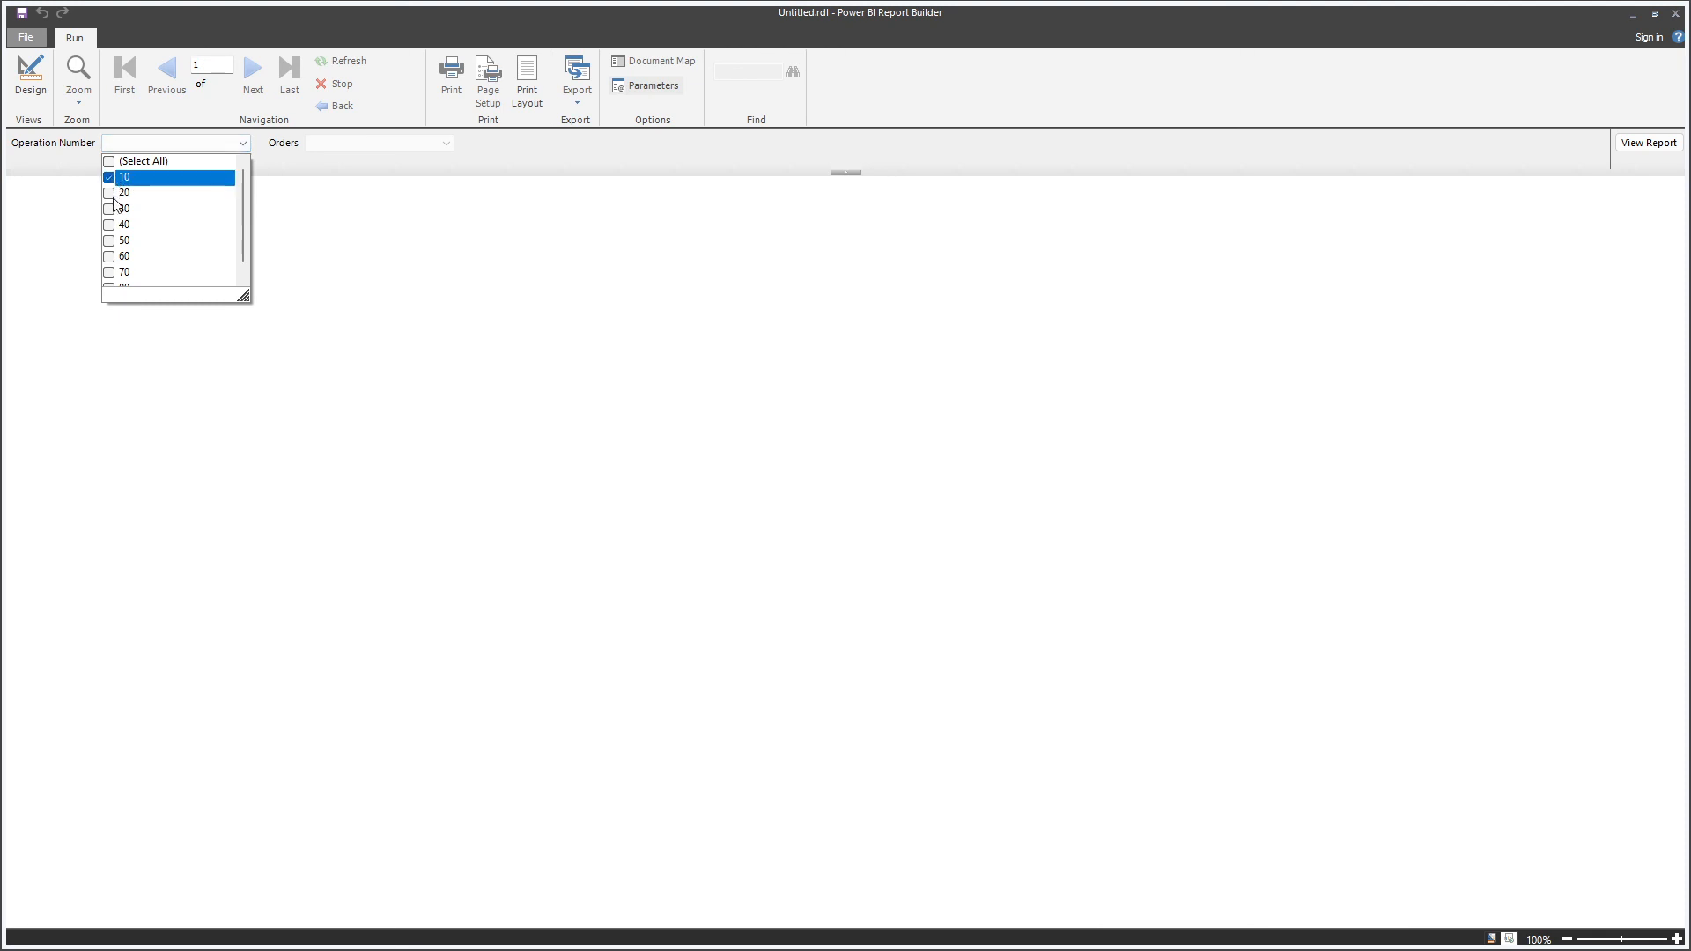
scroll(114, 220, down, 1)
click(114, 256)
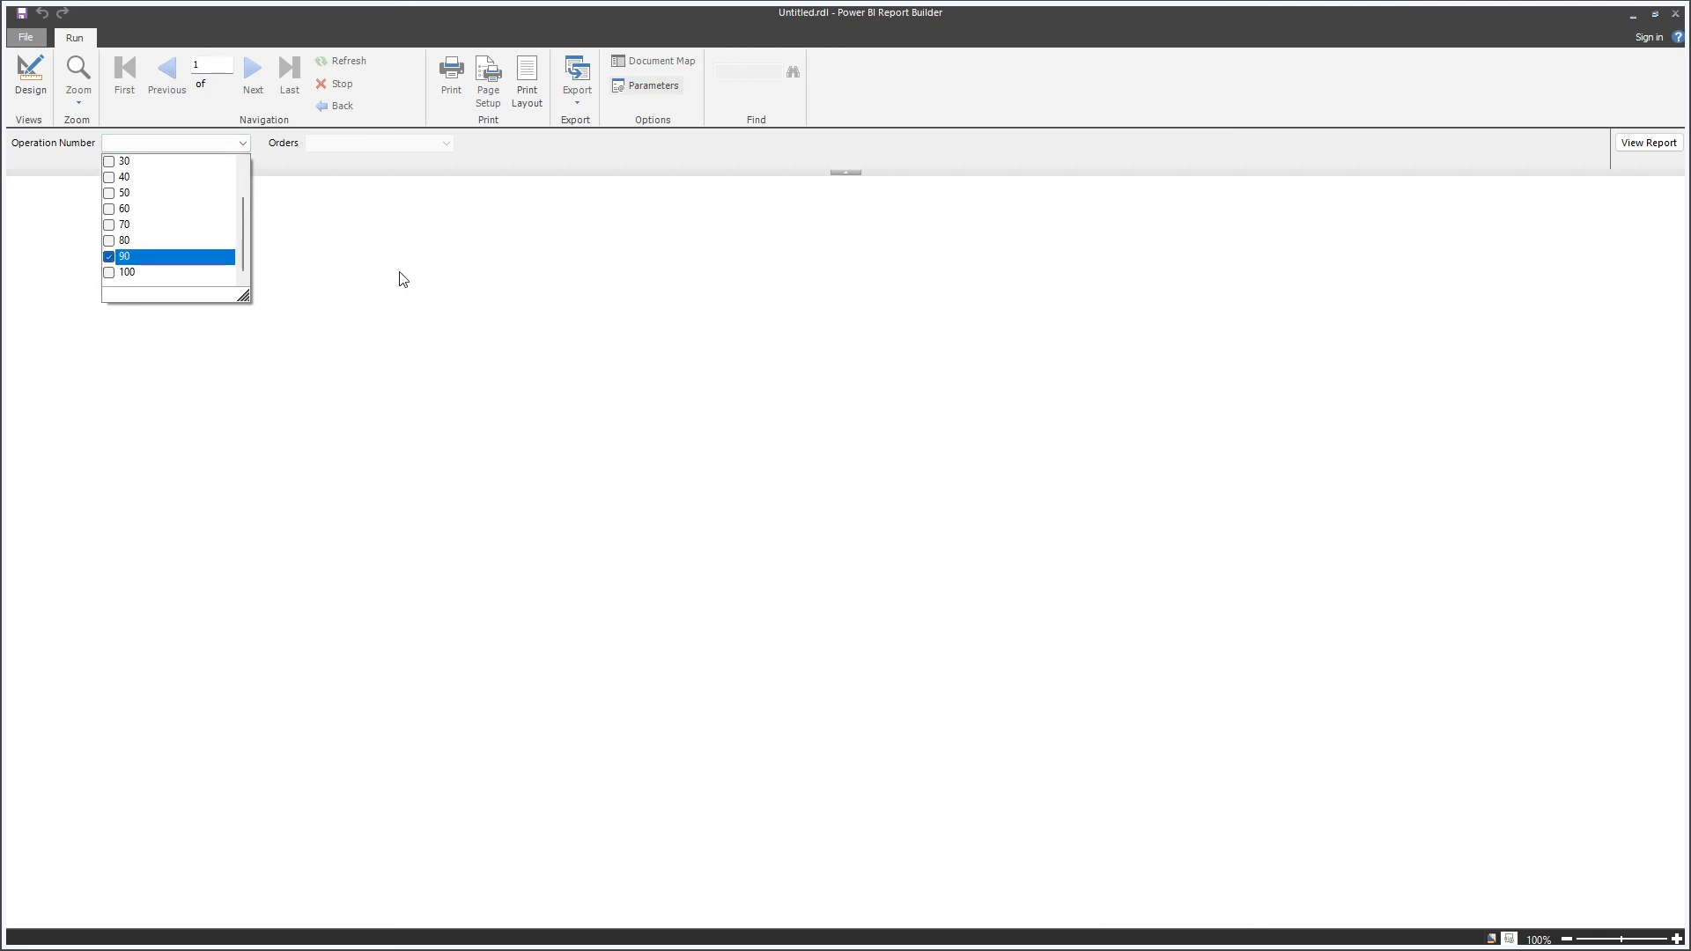
click(331, 143)
- Select two adjacent orders in the Orders parameter, generate the report, and look through the rows of both orders
click(350, 148)
scroll(349, 224, down, 3)
click(312, 209)
click(312, 225)
click(656, 279)
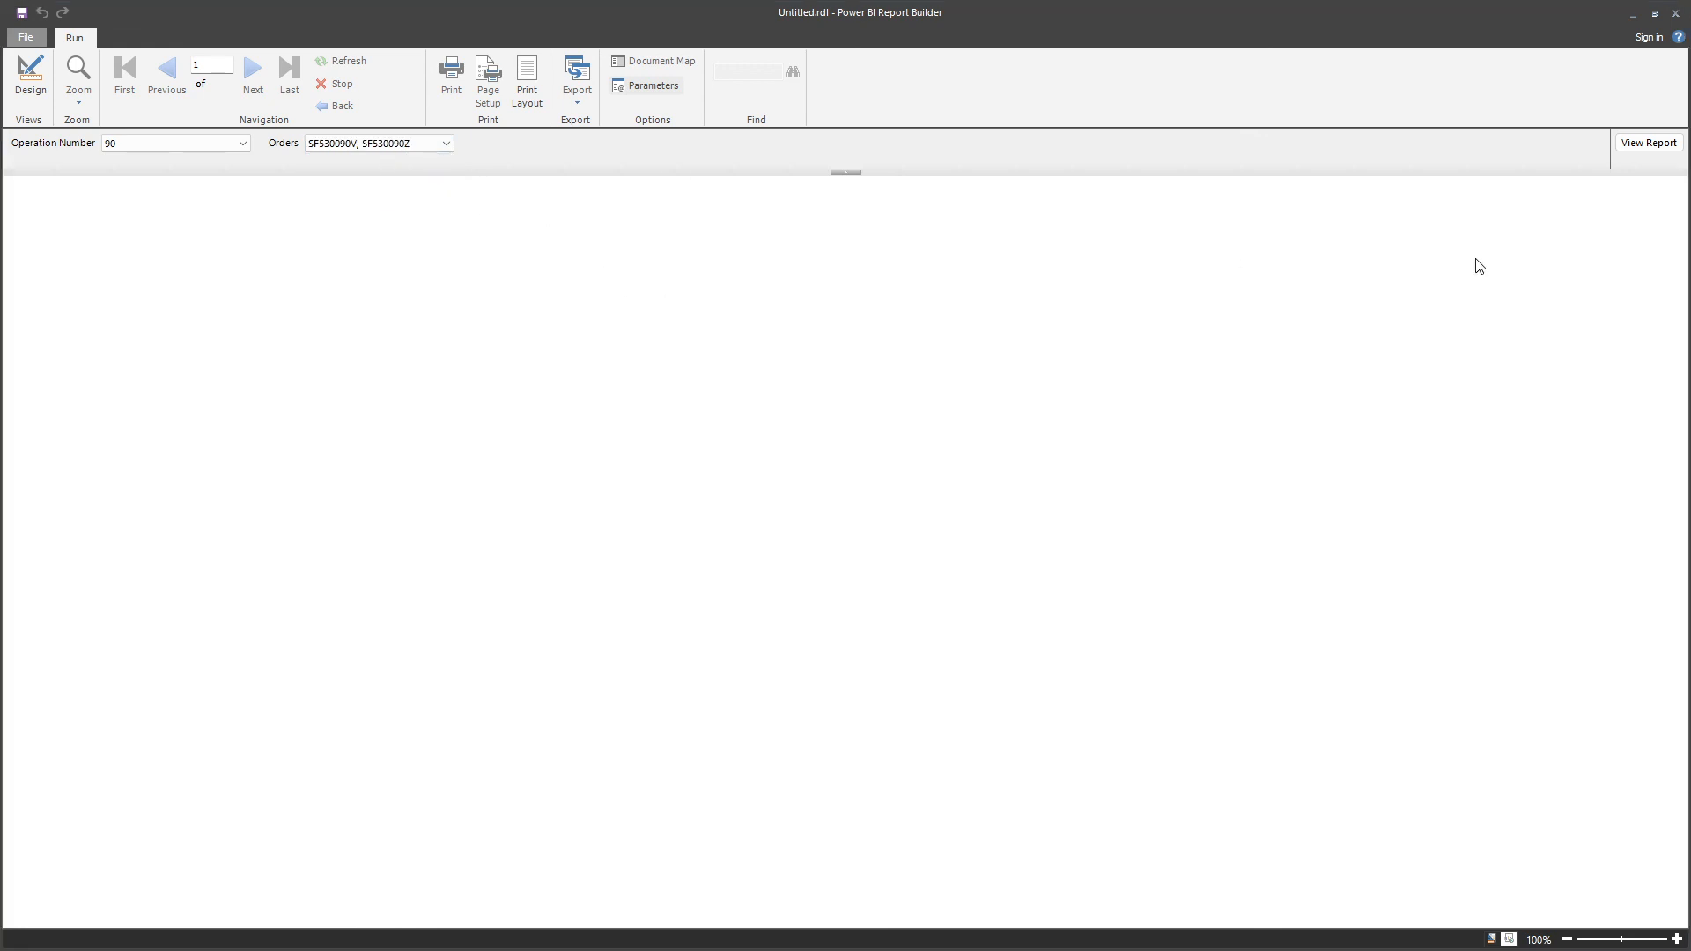
click(1644, 147)
scroll(89, 375, down, 5)
scroll(64, 374, down, 5)
scroll(58, 386, up, 7)
scroll(51, 271, up, 2)
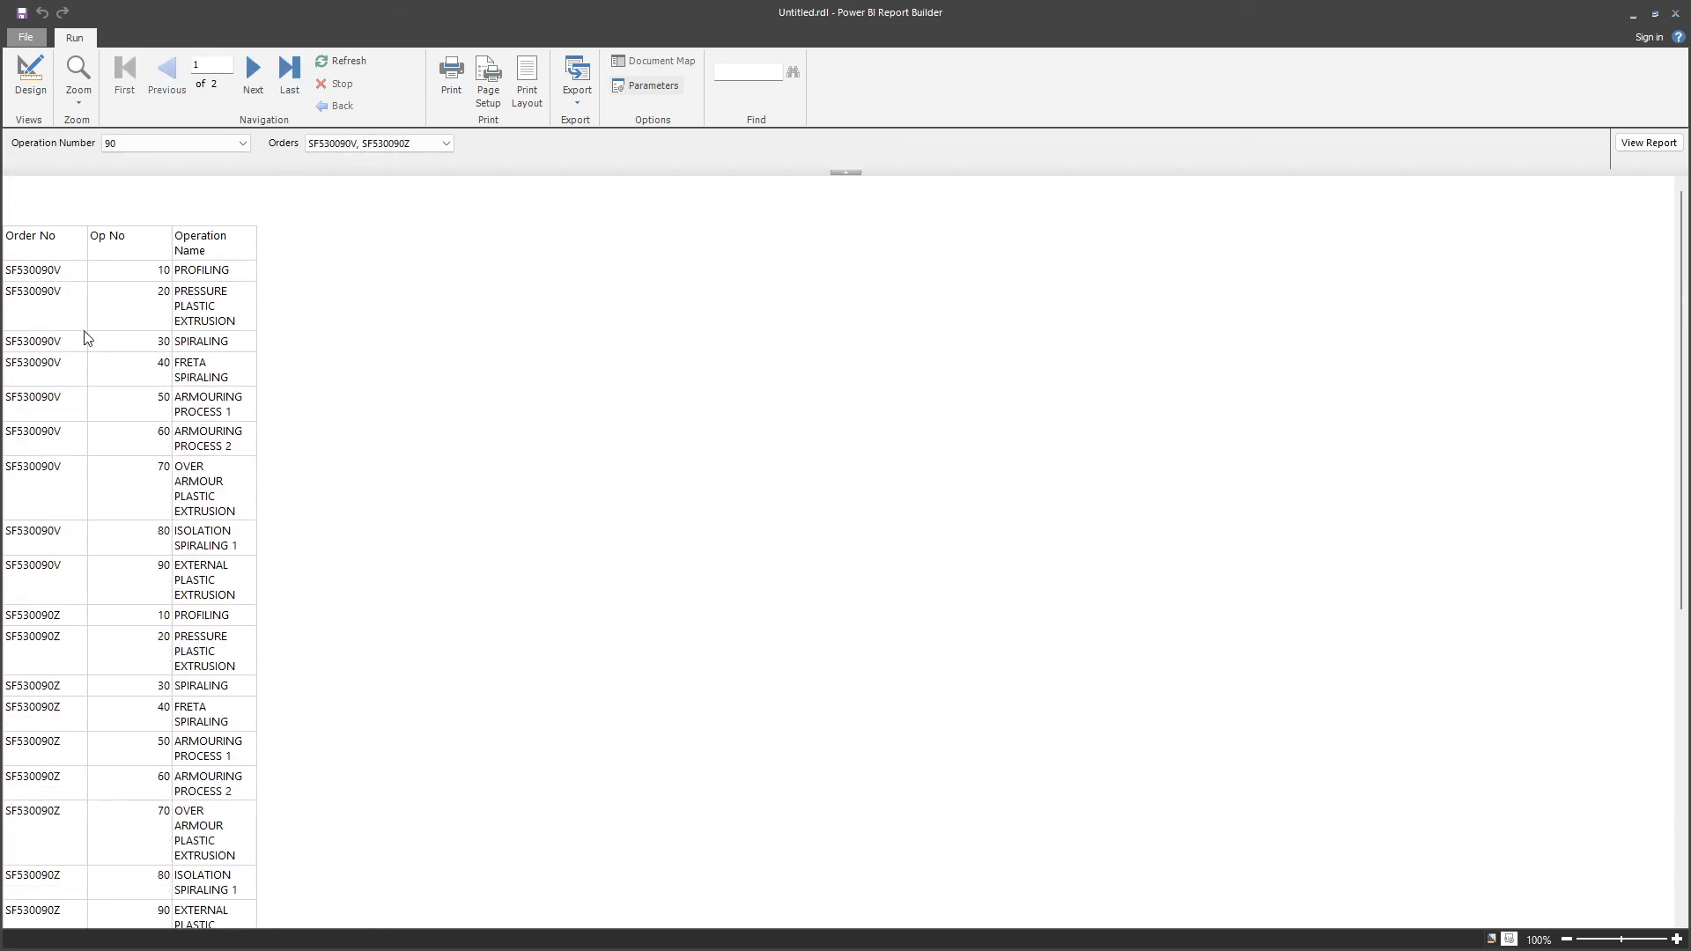
- Return to the design and review the OpNumber parameter's advanced data refresh options, keeping Automatically determine when to refresh
click(23, 94)
right_click(76, 213)
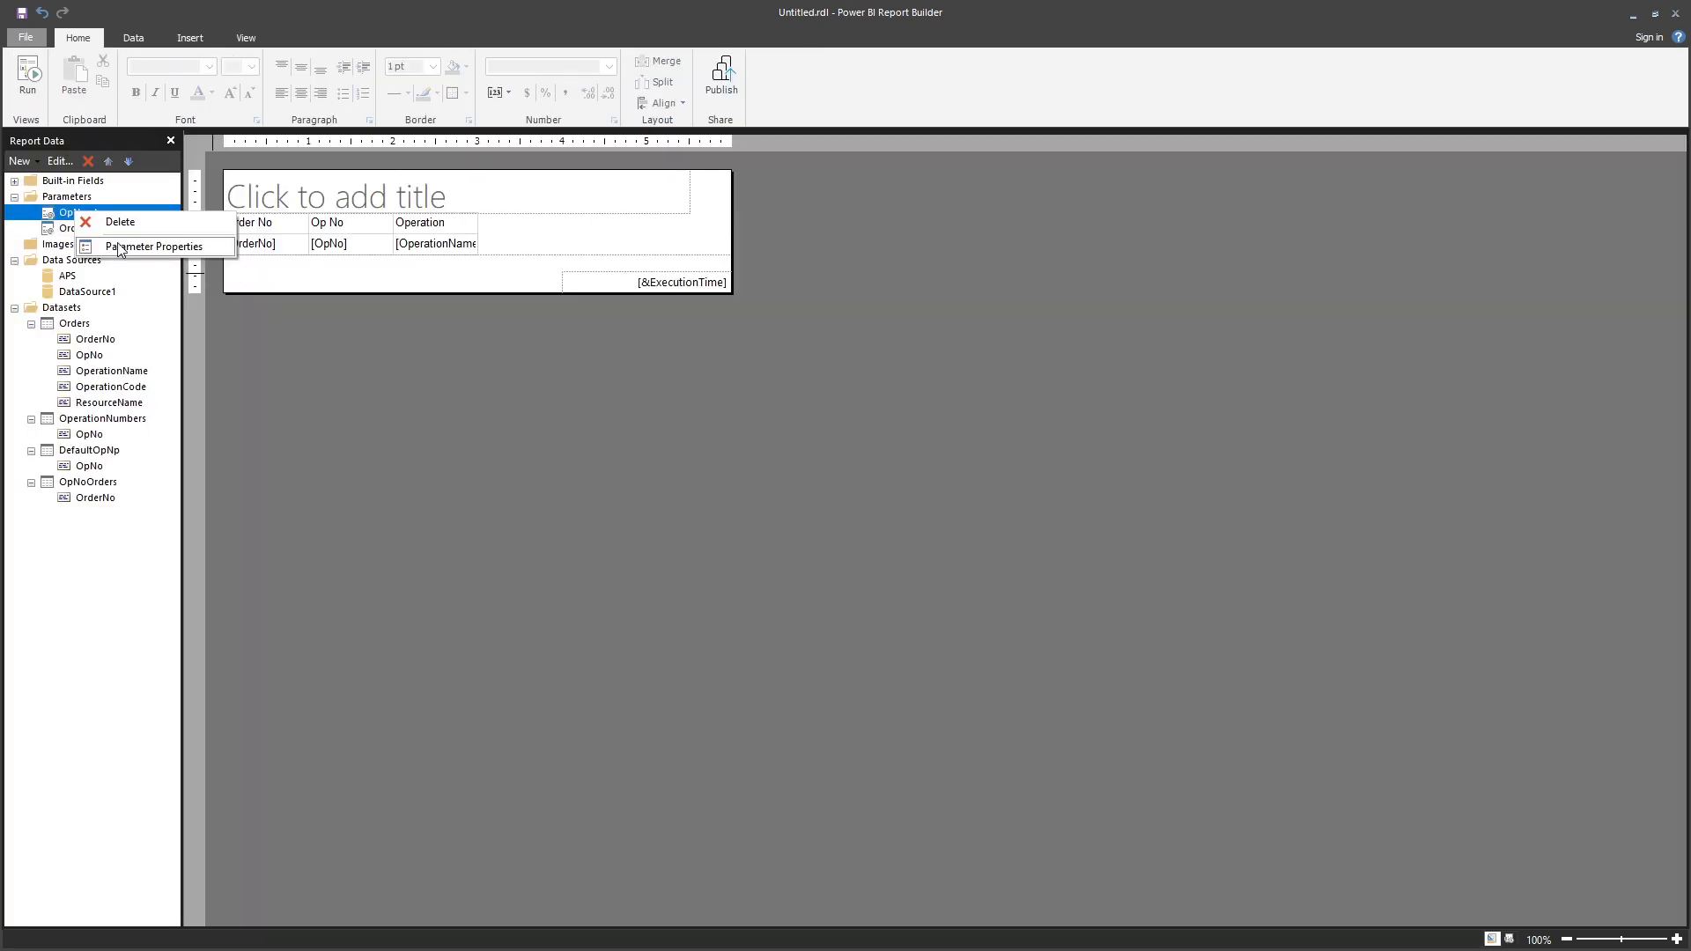
click(121, 247)
click(650, 376)
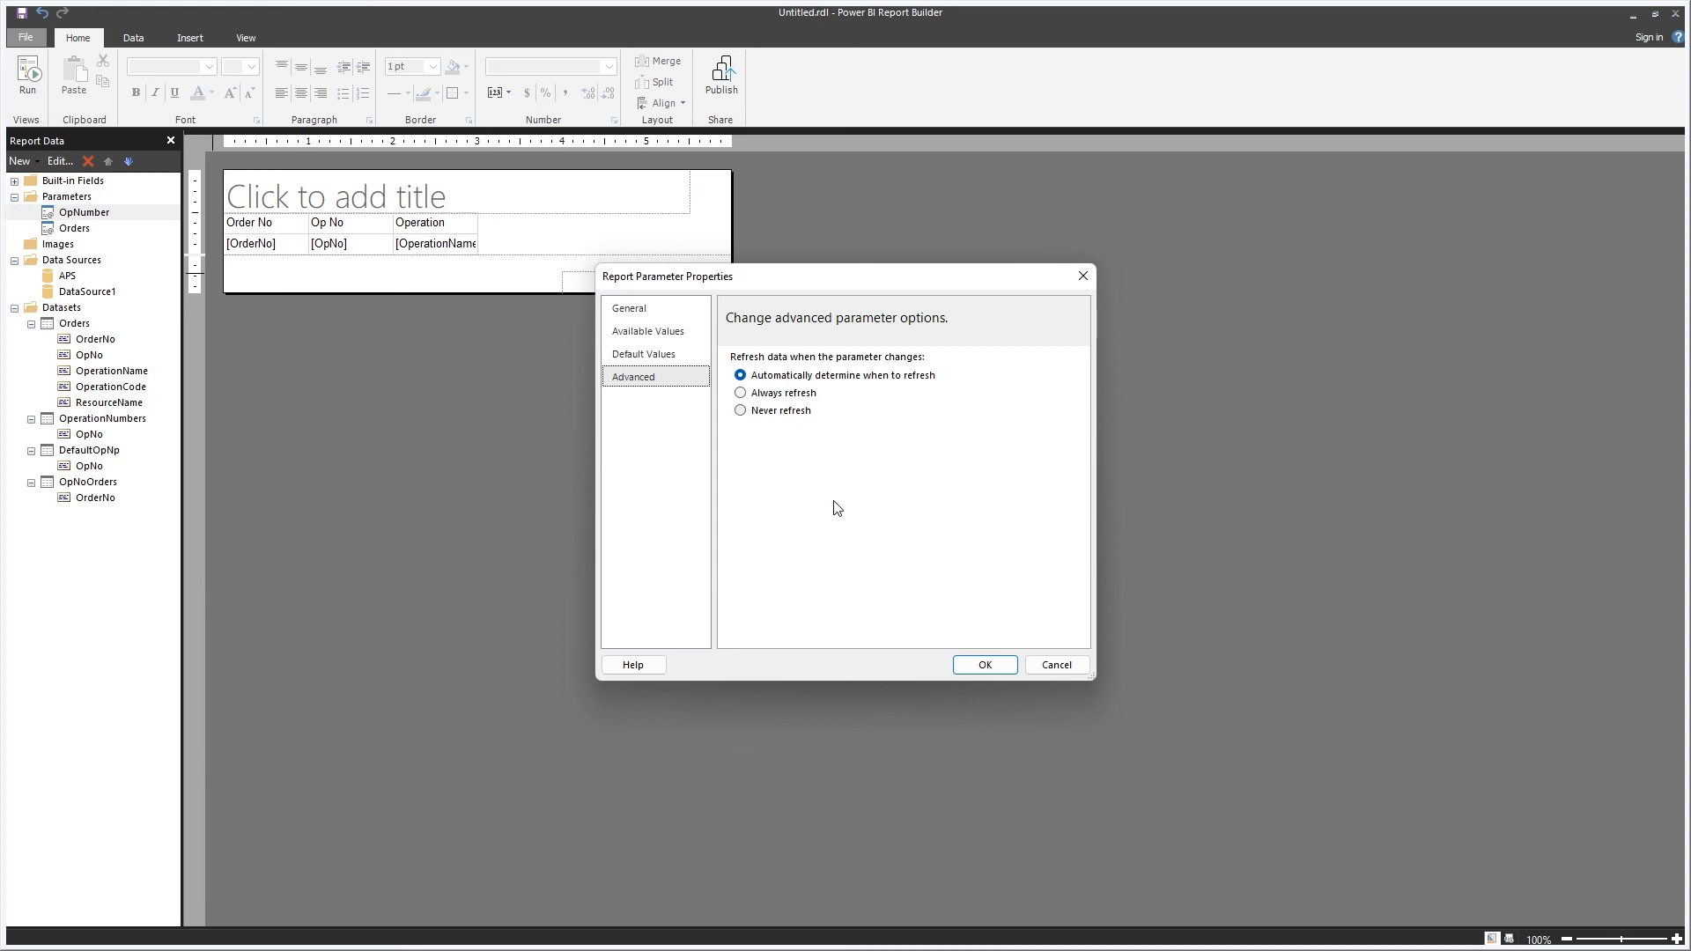
click(964, 668)
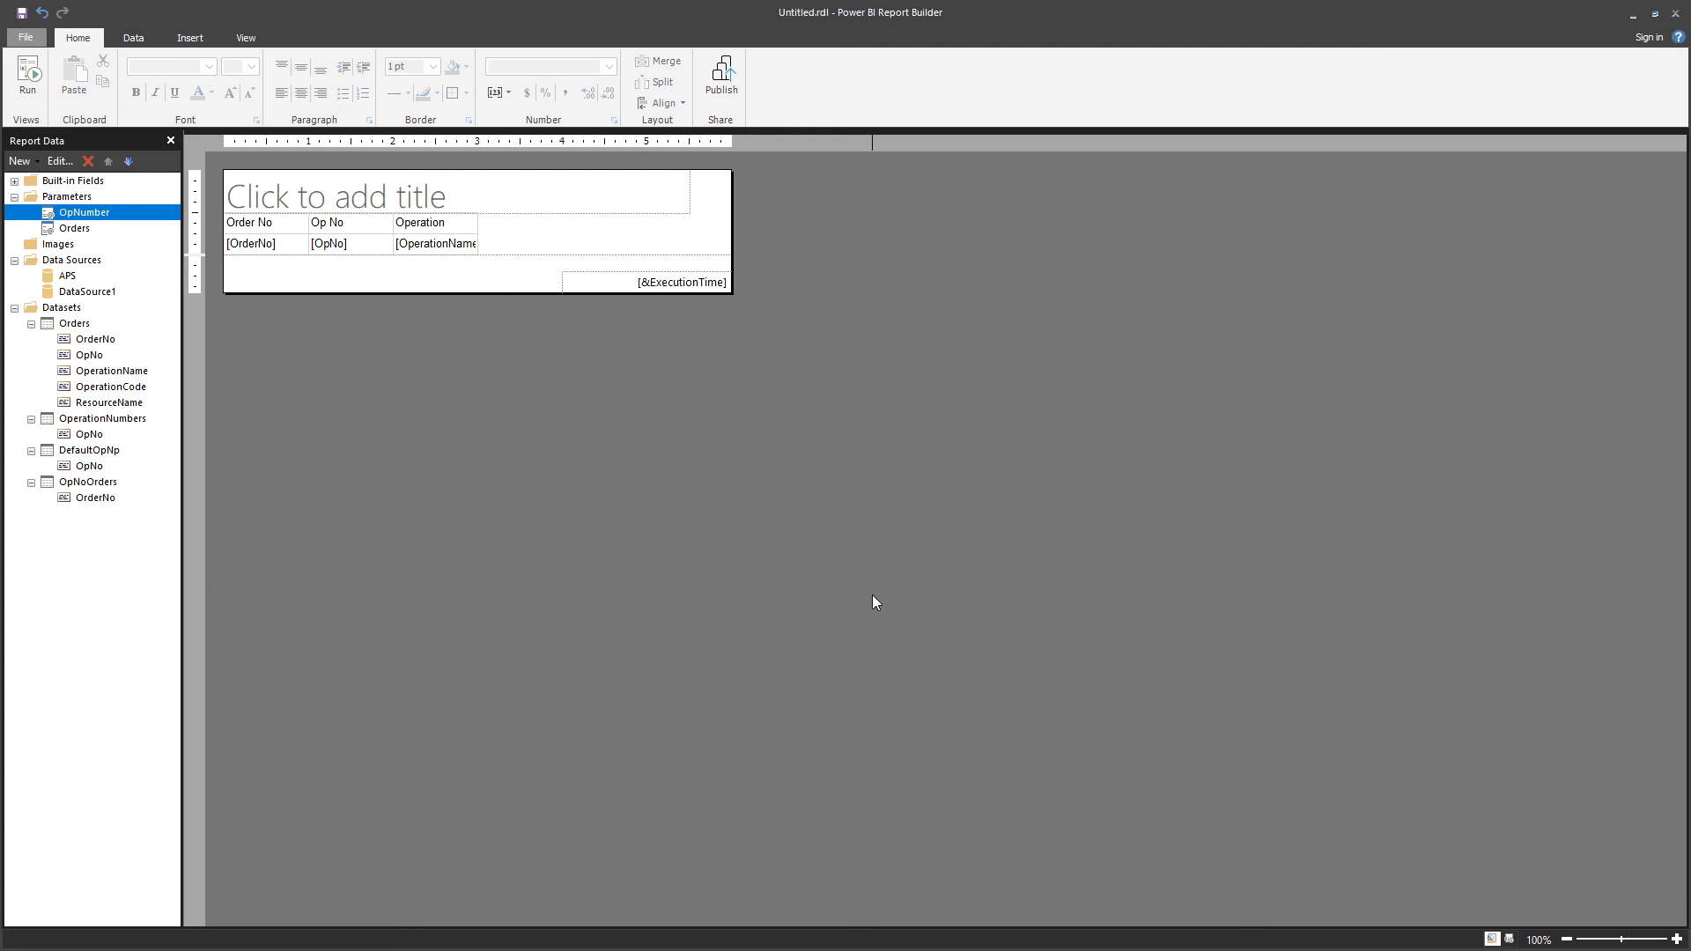